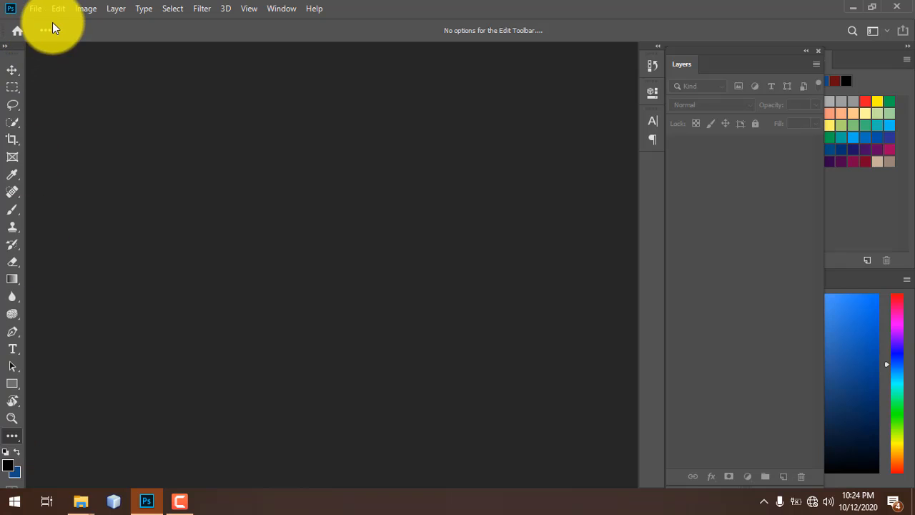
- Look through the saved tool presets and the workspace layouts list without changing anything
left_click(374, 65)
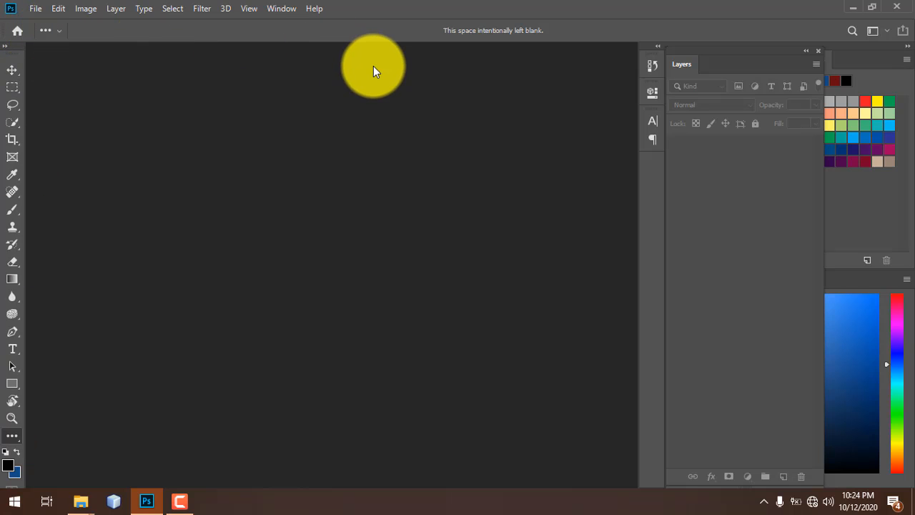
left_click(885, 30)
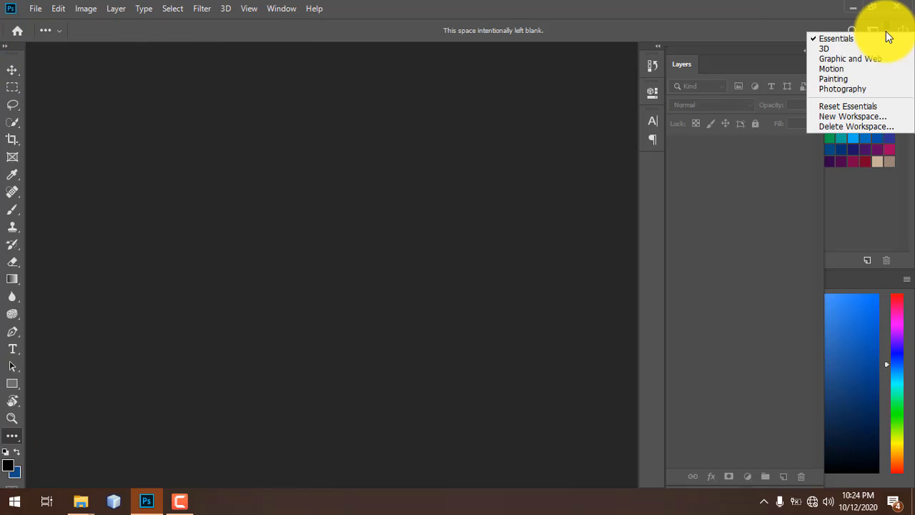
left_click(715, 14)
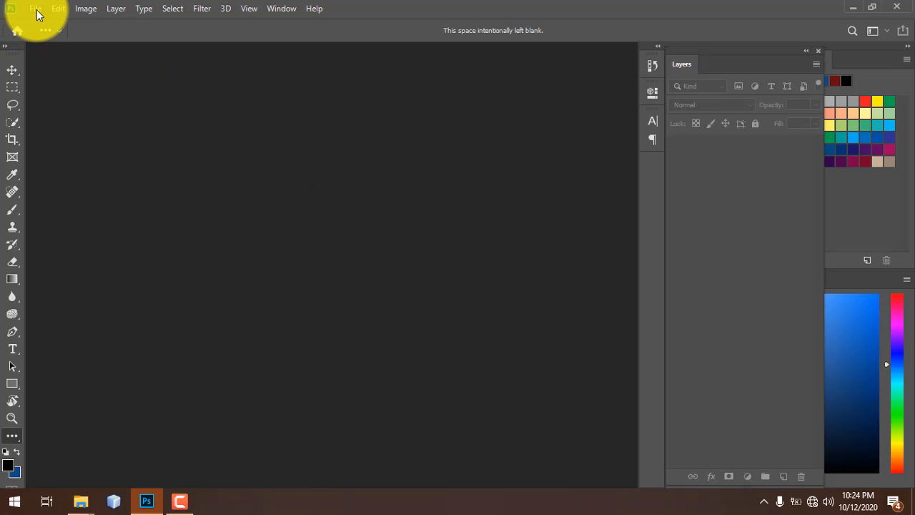
- Create a new 11 × 17 inch, 300 ppi, RGB Color document with a white background
left_click(36, 9)
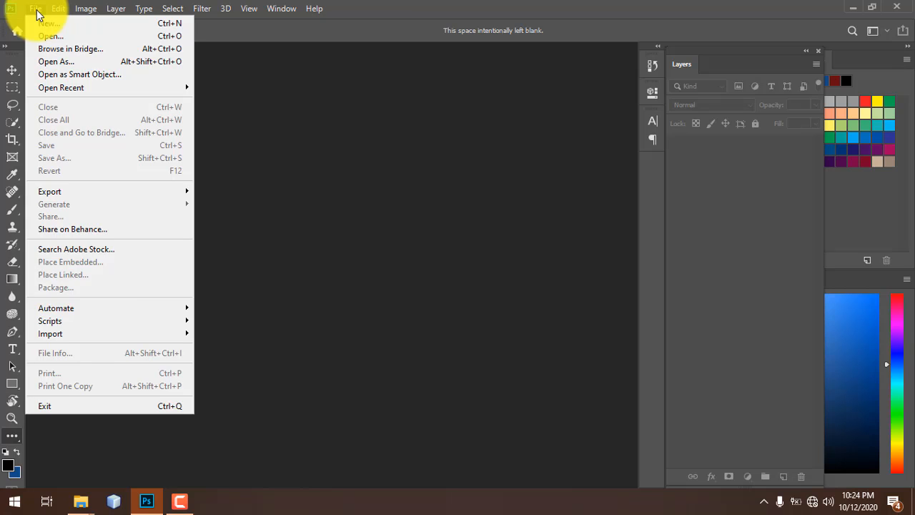
left_click(41, 26)
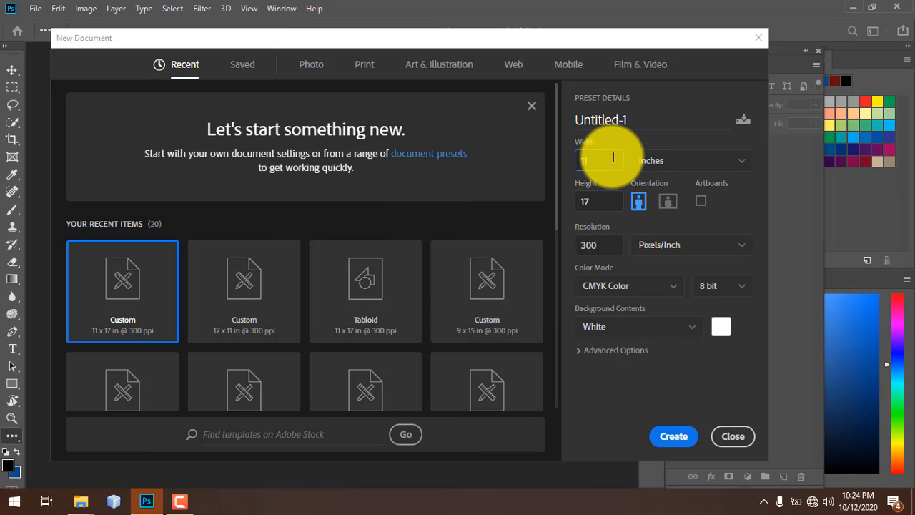
left_click(615, 285)
left_click(614, 280)
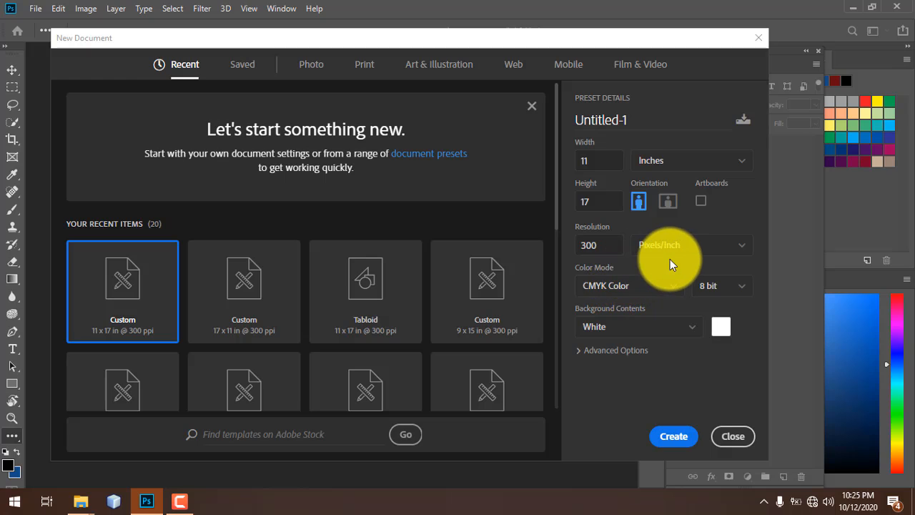
left_click(638, 283)
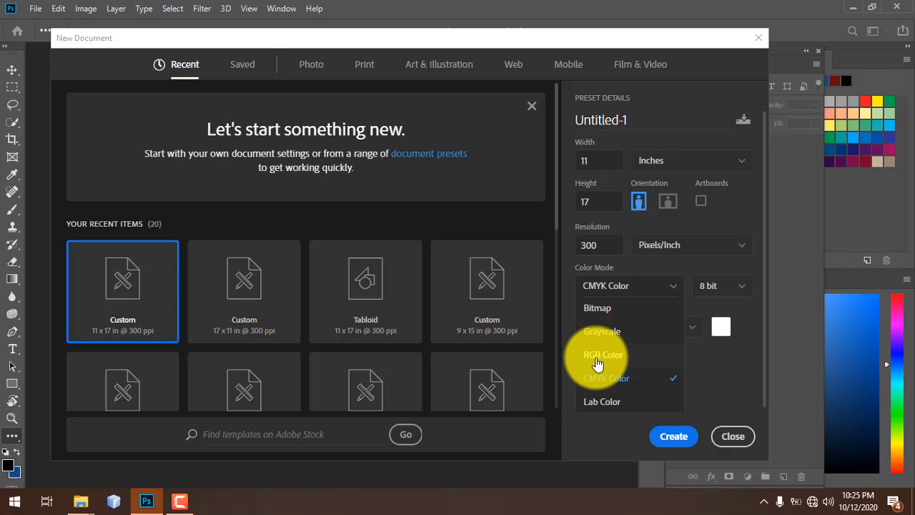
left_click(600, 356)
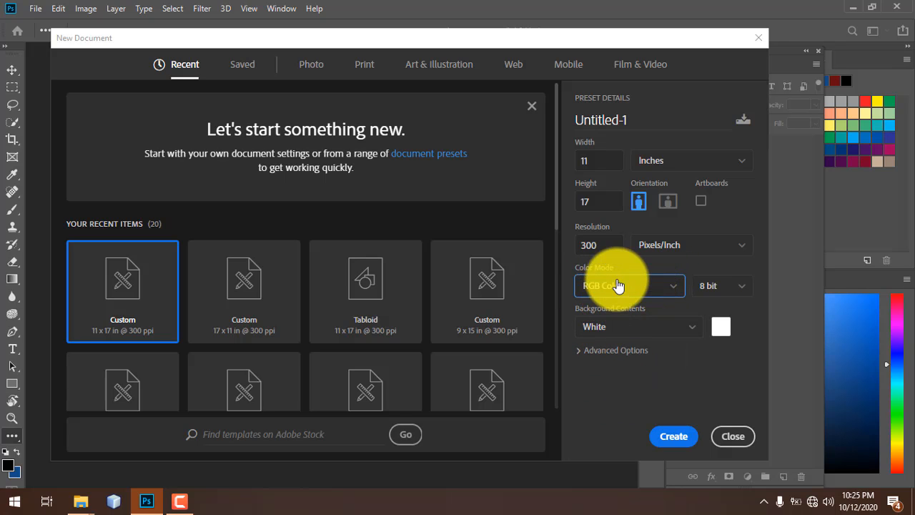
left_click(623, 287)
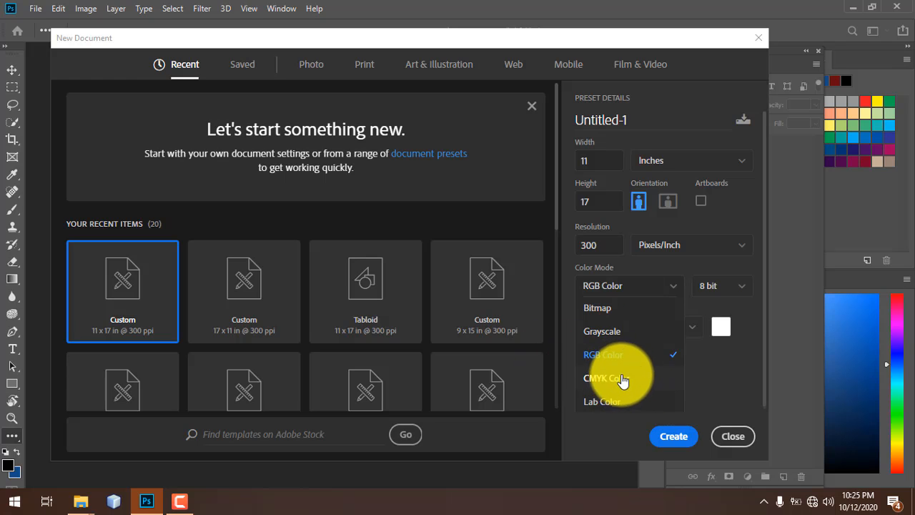
left_click(619, 286)
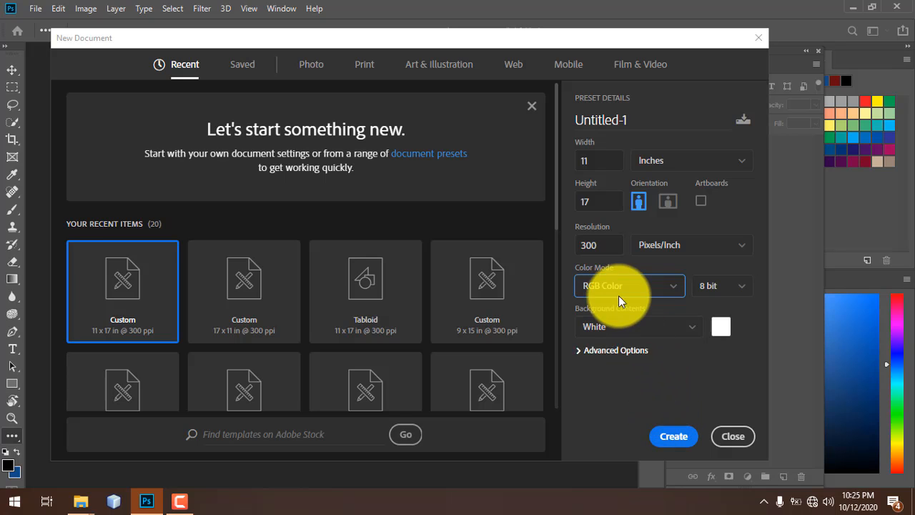
left_click(687, 435)
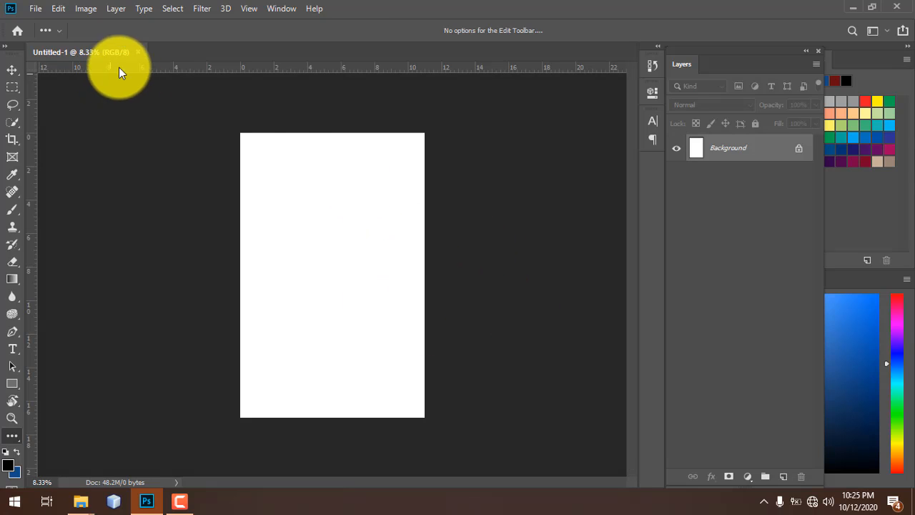
- Fit the blank 11 × 17 page in the window with Ctrl+0 and select the Move Tool
left_click(54, 28)
left_click(55, 28)
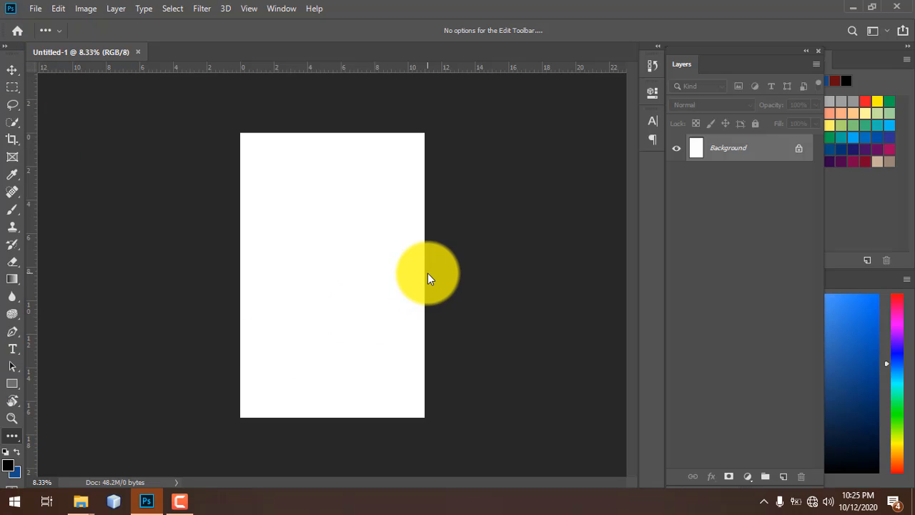
key("ctrl+0")
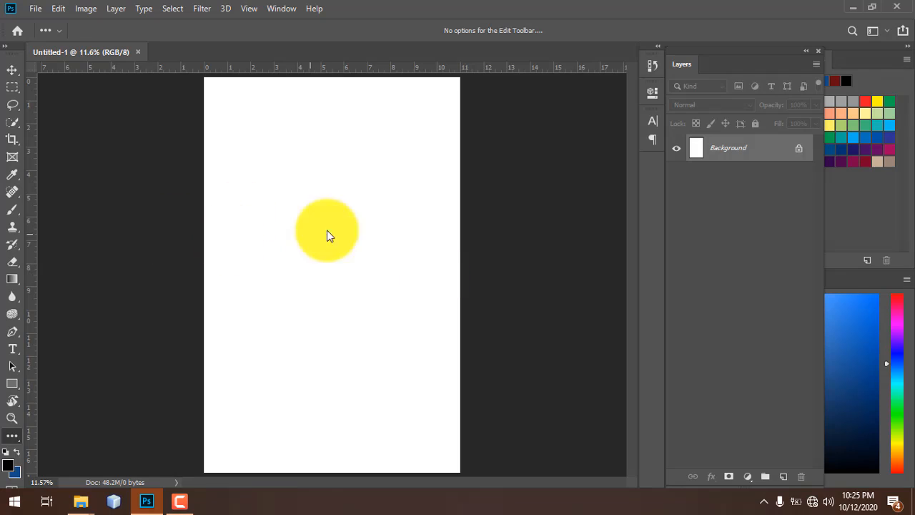
left_click(13, 71)
right_click(13, 73)
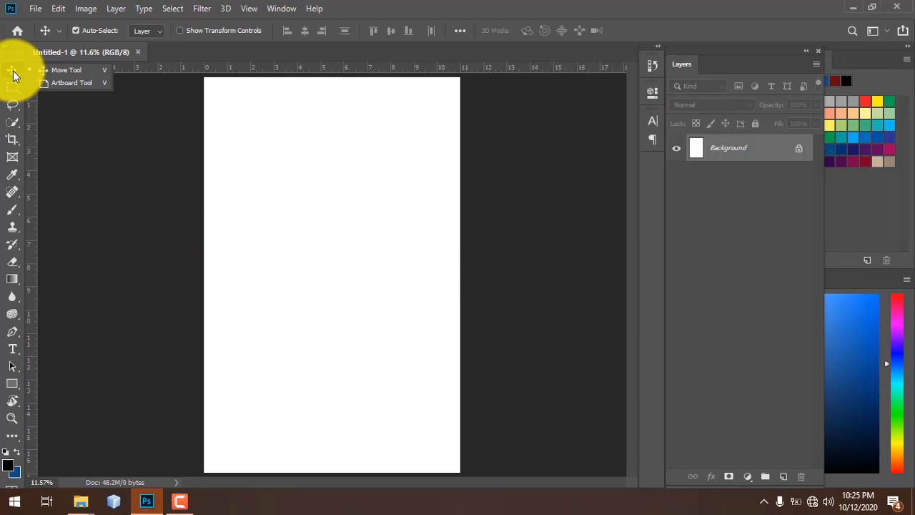
left_click(14, 73)
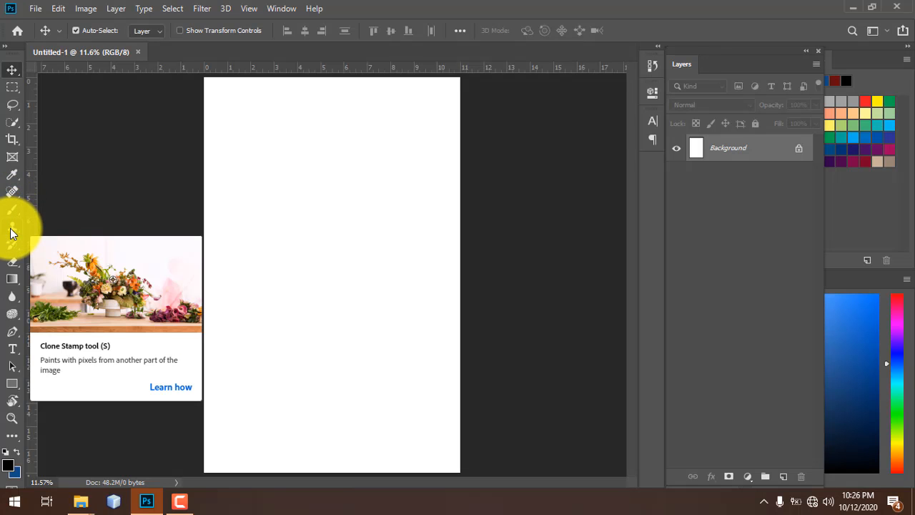
- Try the Clone Stamp, History Brush and Horizontal Type tools, then select the Rectangle Tool
left_click(11, 230)
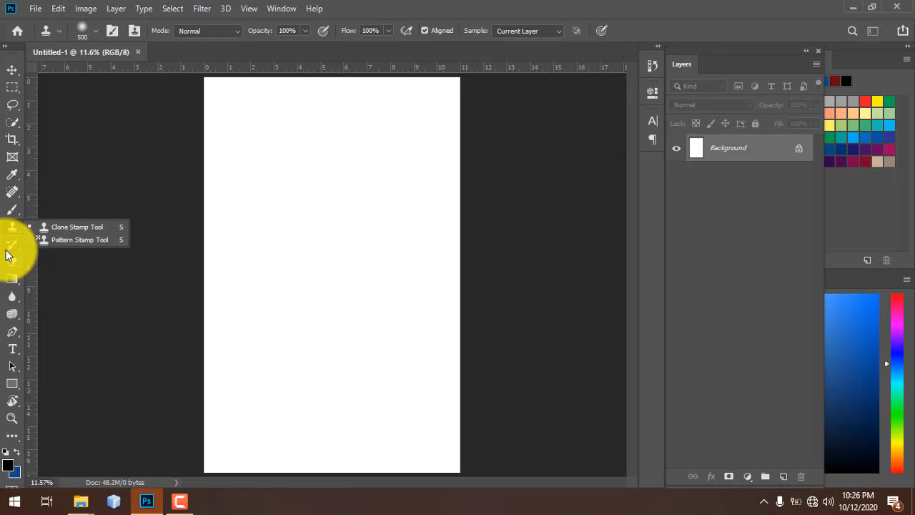
left_click(11, 247)
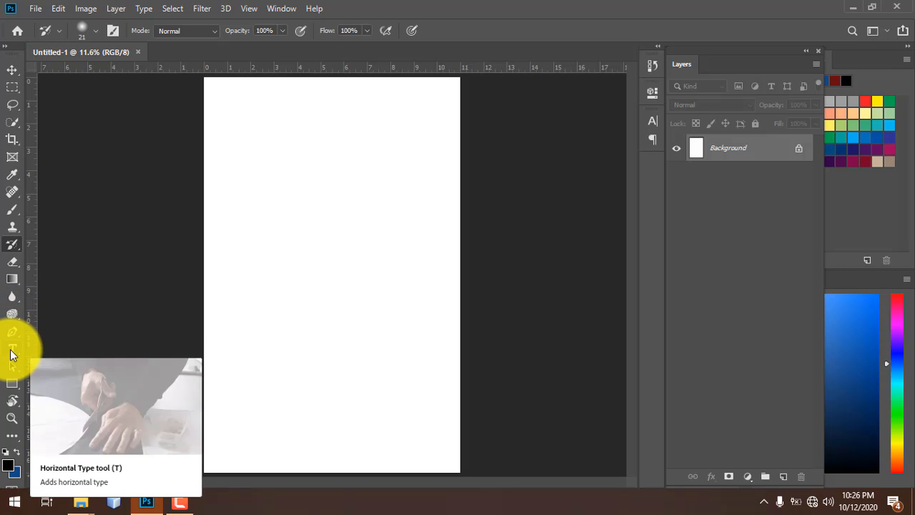
left_click(11, 349)
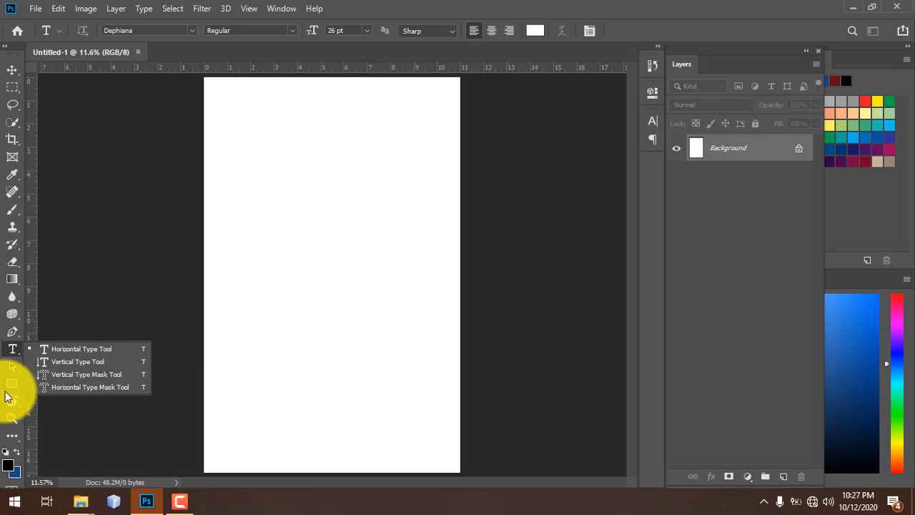
left_click(20, 350)
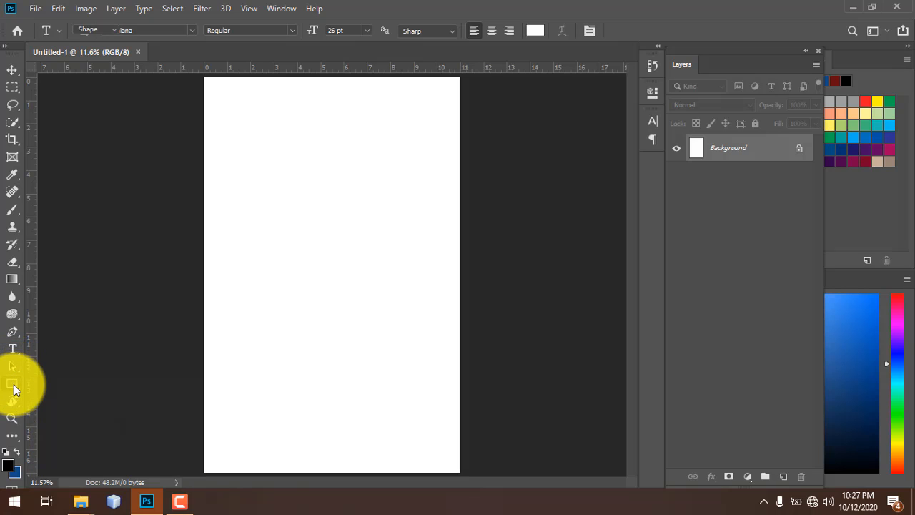
left_click(14, 389)
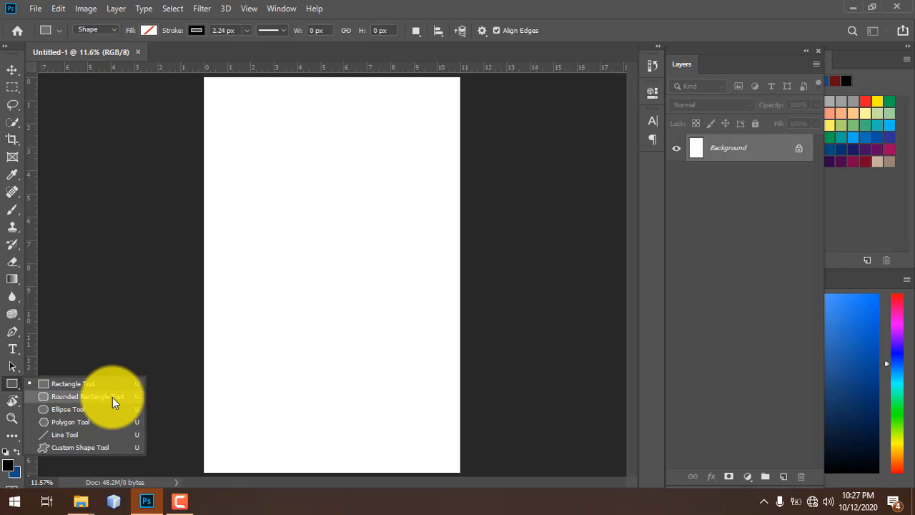
- Scroll through the Custom Shape Tool's shape library, close it, and return to the Move Tool
left_click(100, 446)
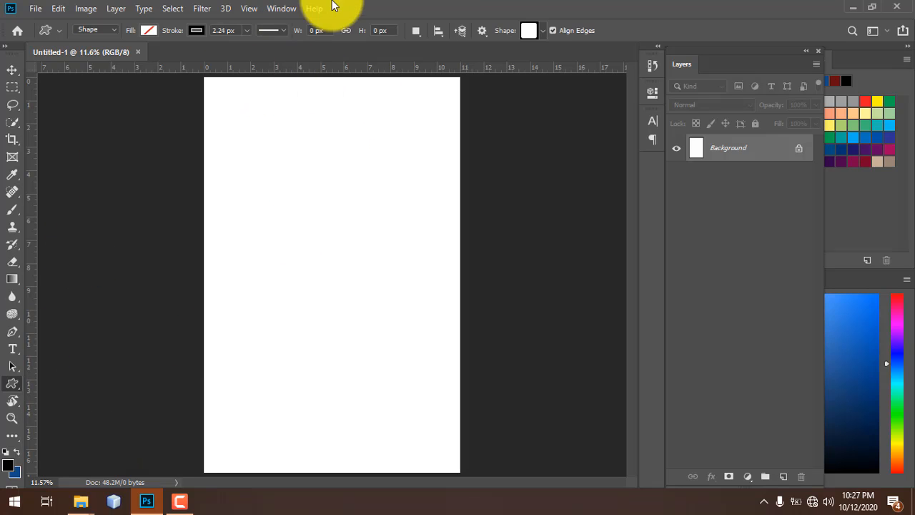
left_click(541, 29)
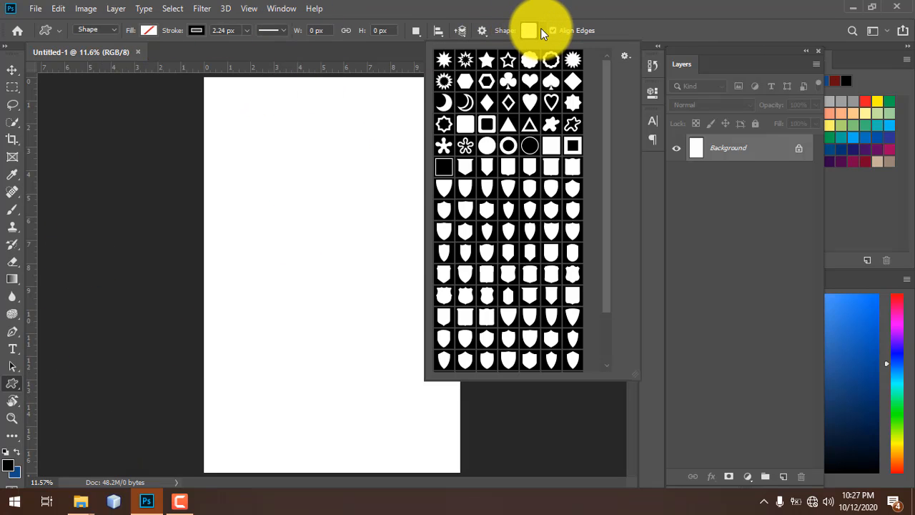
scroll(507, 175, "down", 3)
scroll(508, 175, "up", 3)
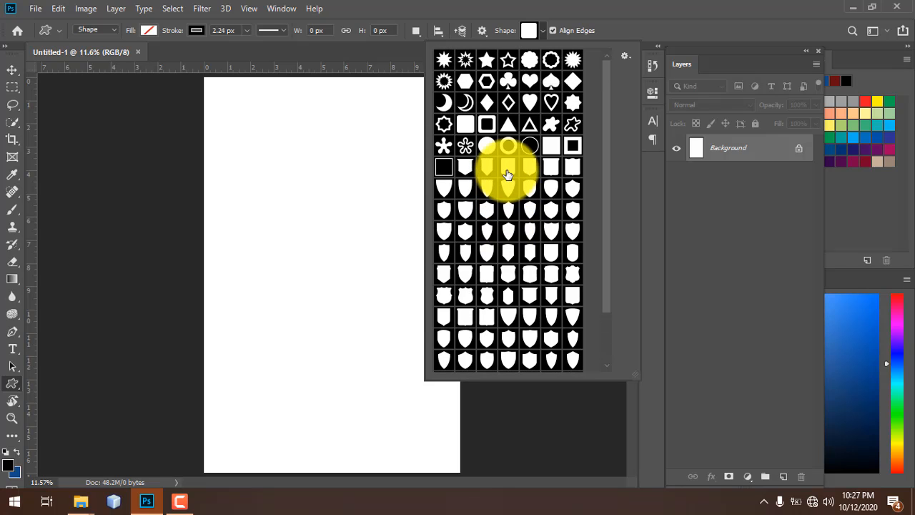
scroll(596, 138, "down", 3)
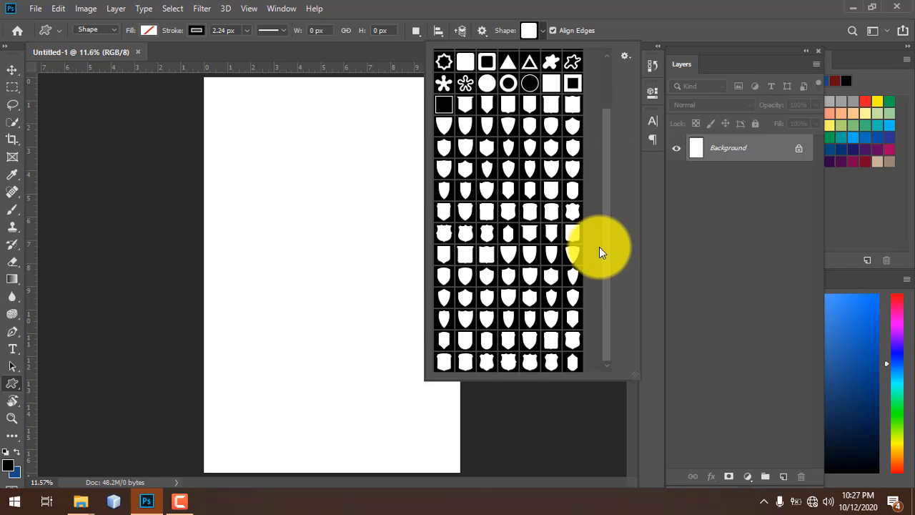
scroll(459, 163, "up", 1)
scroll(460, 163, "down", 2)
scroll(460, 163, "up", 2)
scroll(460, 163, "down", 1)
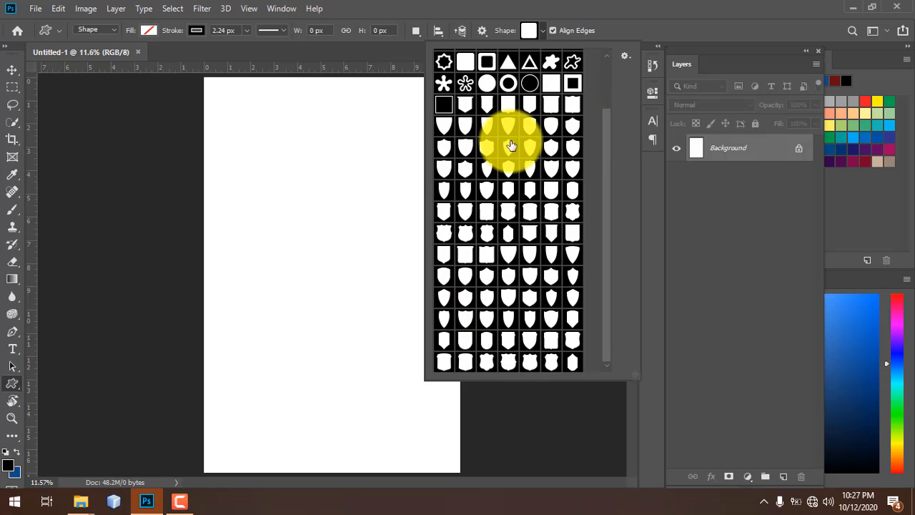
scroll(527, 149, "up", 3)
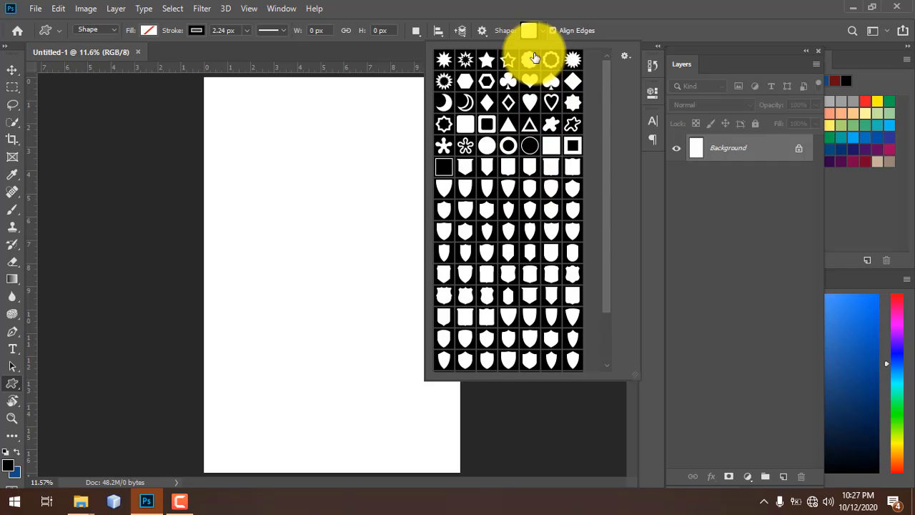
left_click(535, 31)
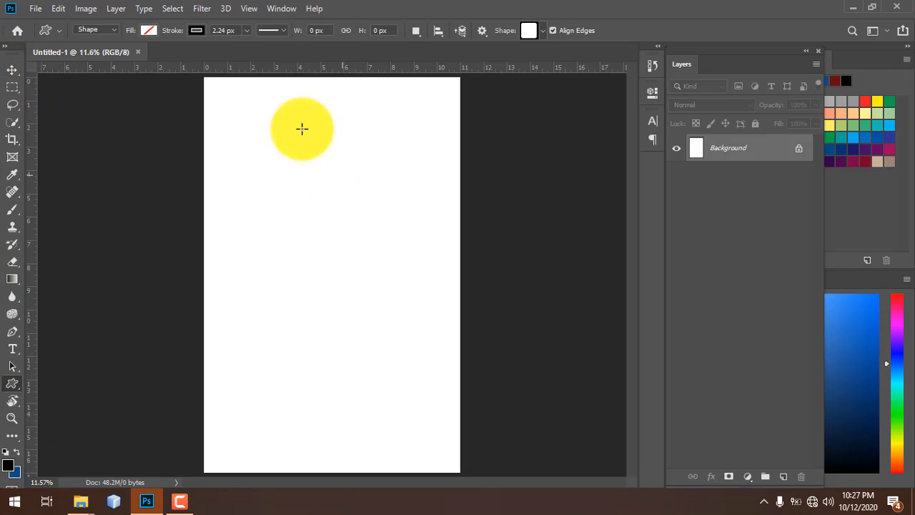
left_click(15, 72)
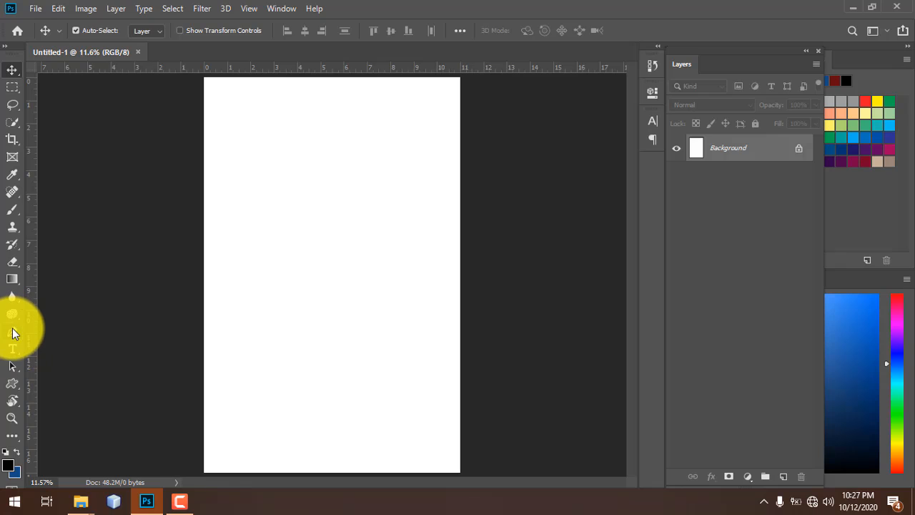
left_click(13, 331)
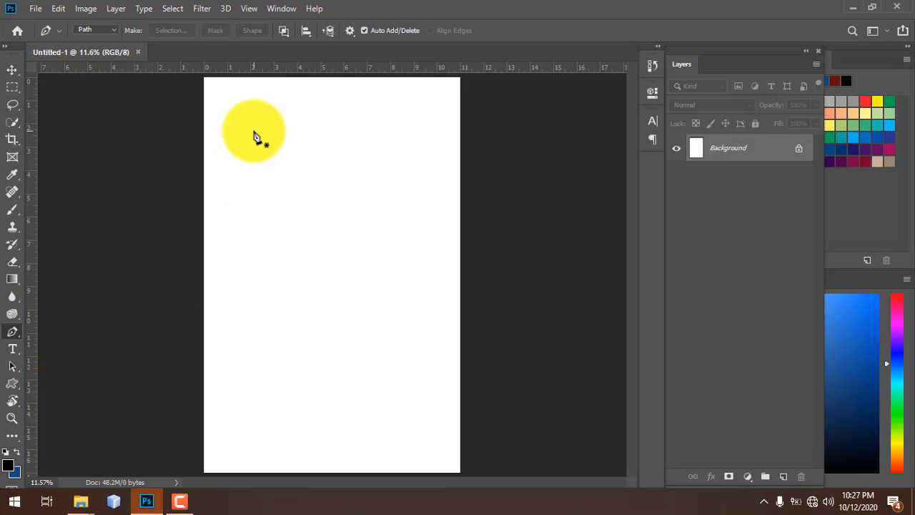
key("ctrl+minus")
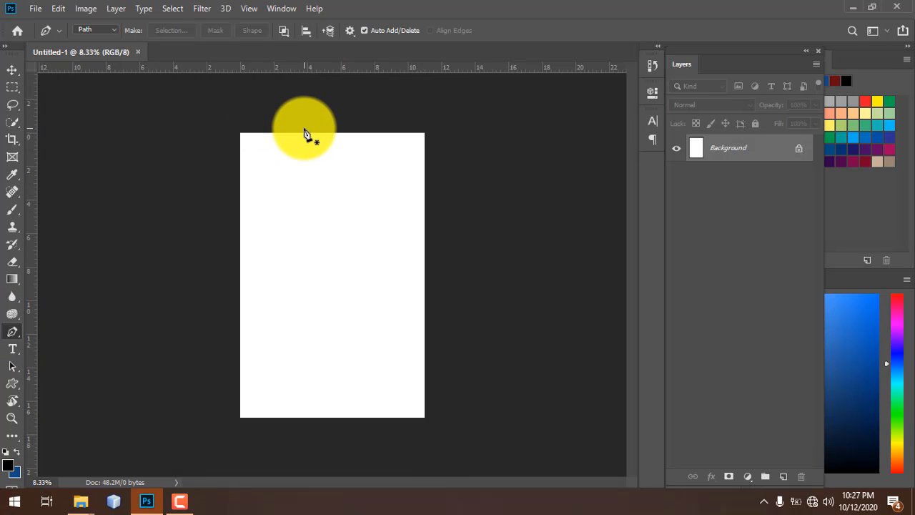
key("ctrl+plus")
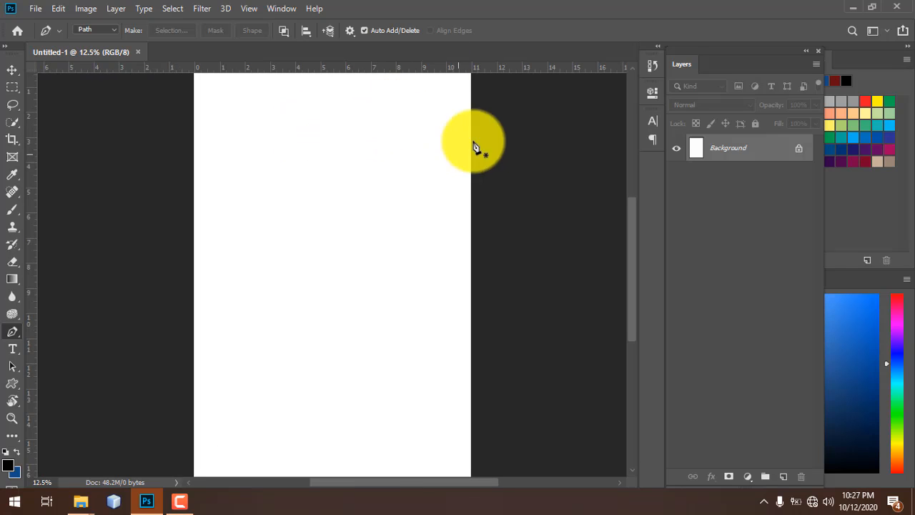
left_click(12, 70)
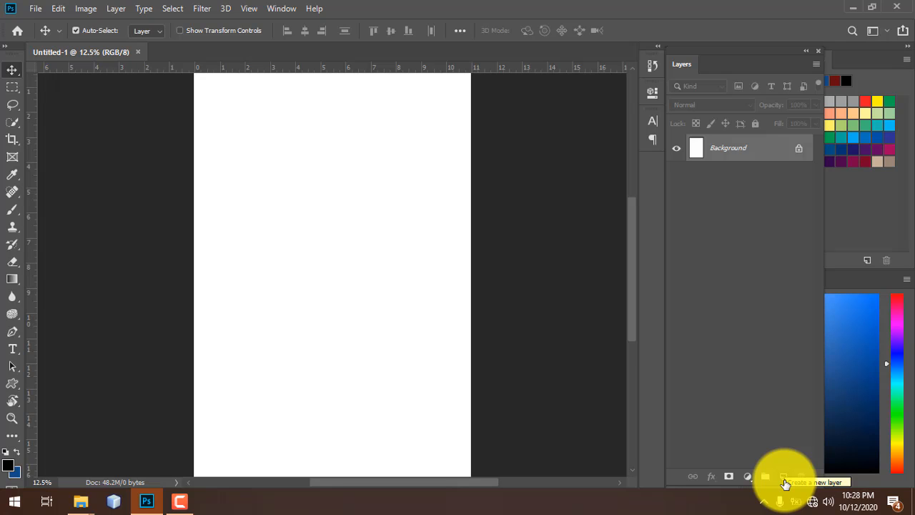
- Add a new empty Layer 1 above the Background and select the Pen tool
left_click(784, 477)
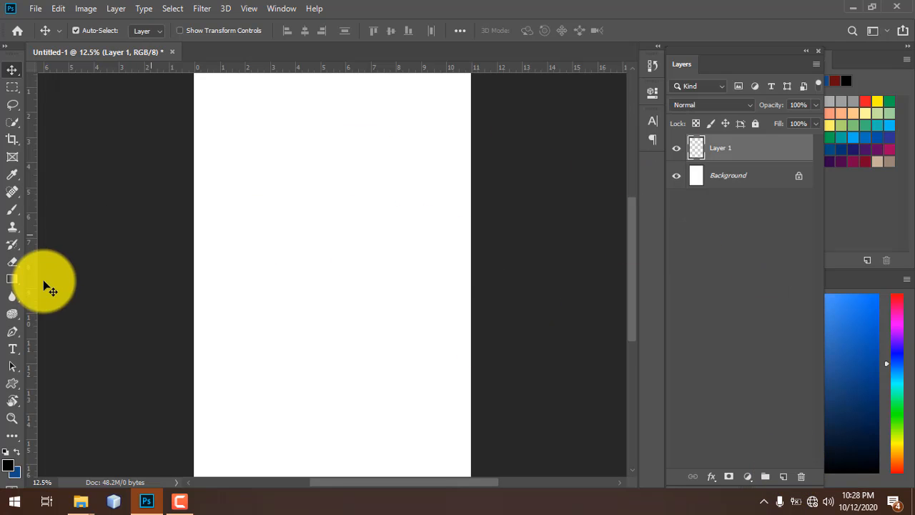
left_click(16, 333)
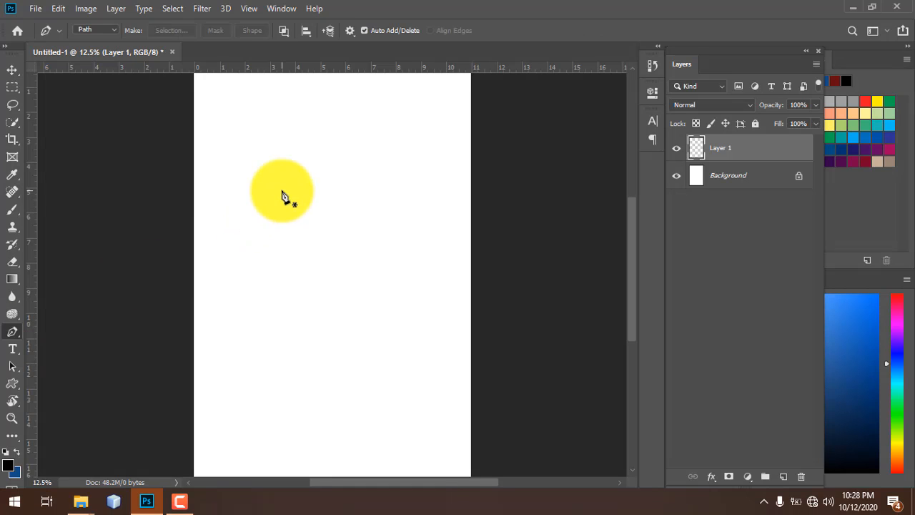
left_click(16, 72)
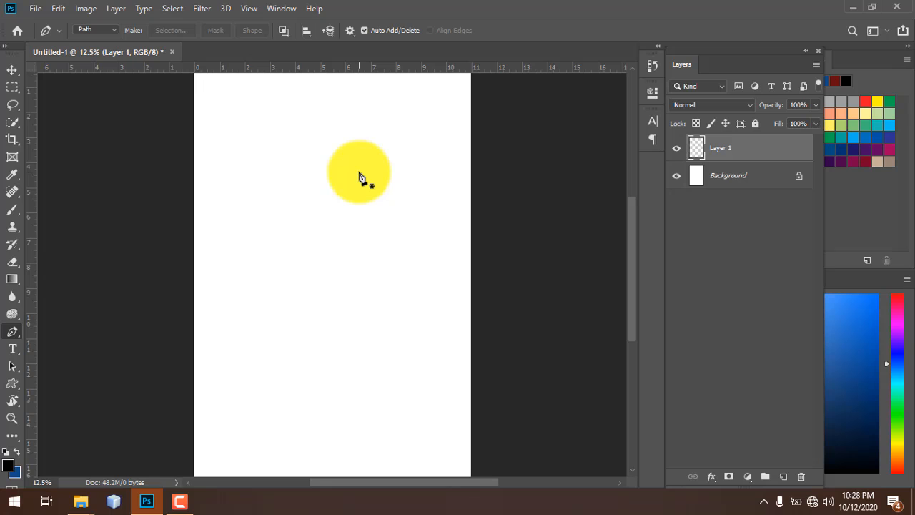
- Draw a closed three-anchor triangular path across the page's top-left corner
key("ctrl+minus")
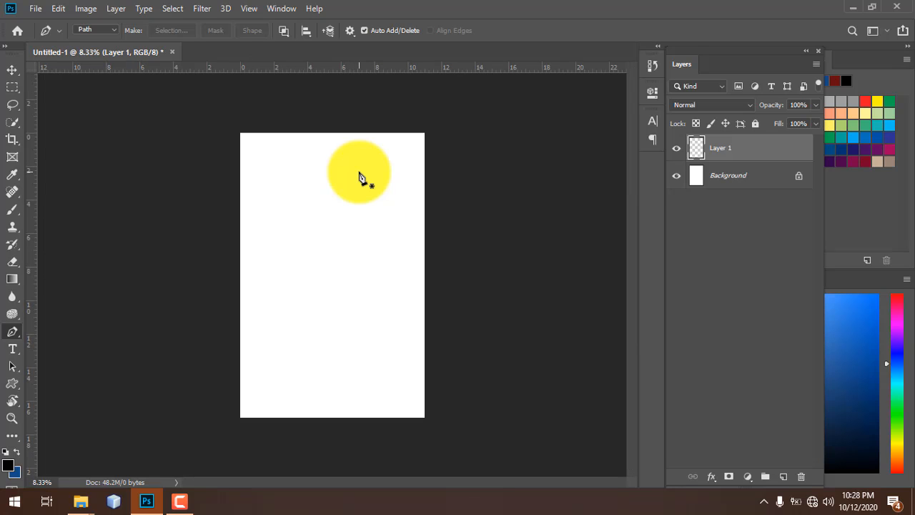
left_click(439, 124)
left_click(207, 257)
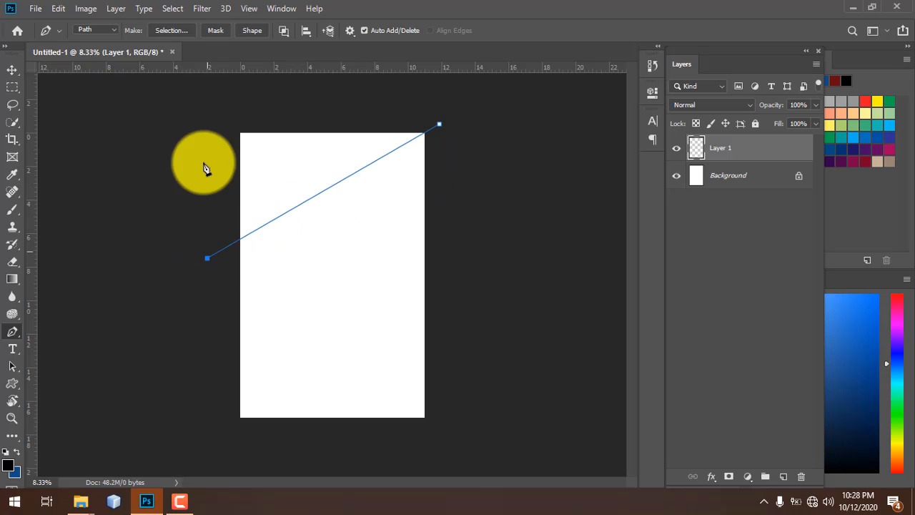
left_click(199, 105)
left_click(439, 124)
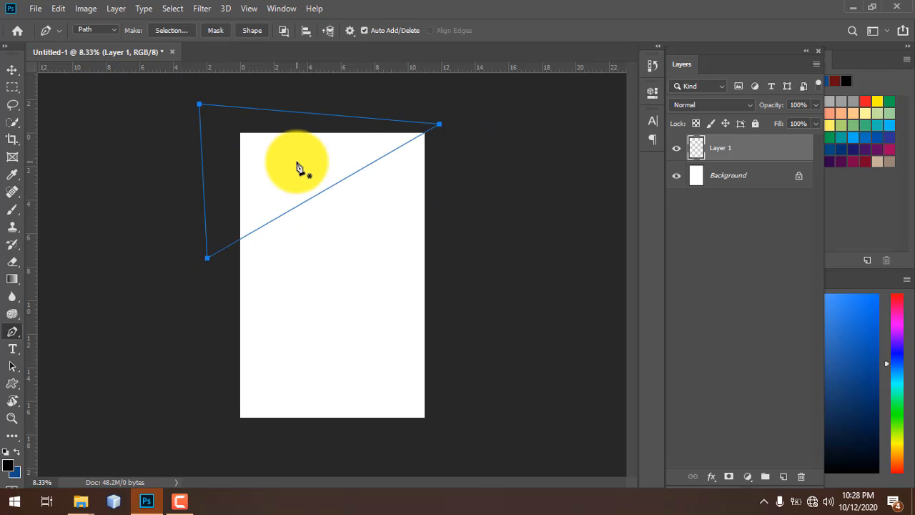
right_click(297, 164)
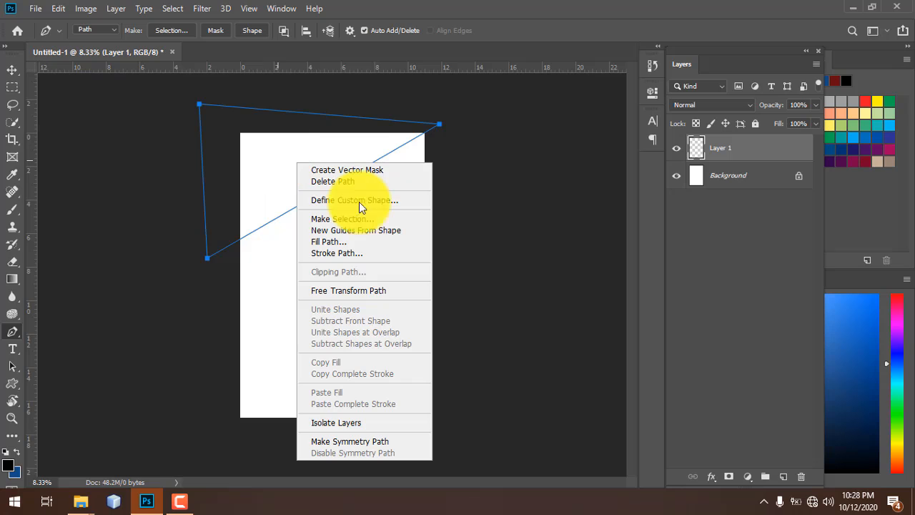
- Fill the triangular path on Layer 1 with red-orange da1e00 via Fill Path
left_click(336, 242)
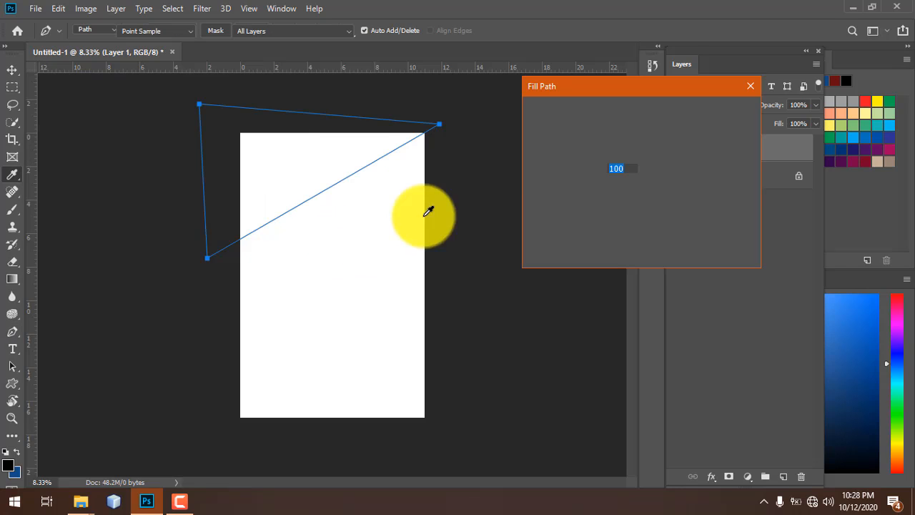
left_click(641, 112)
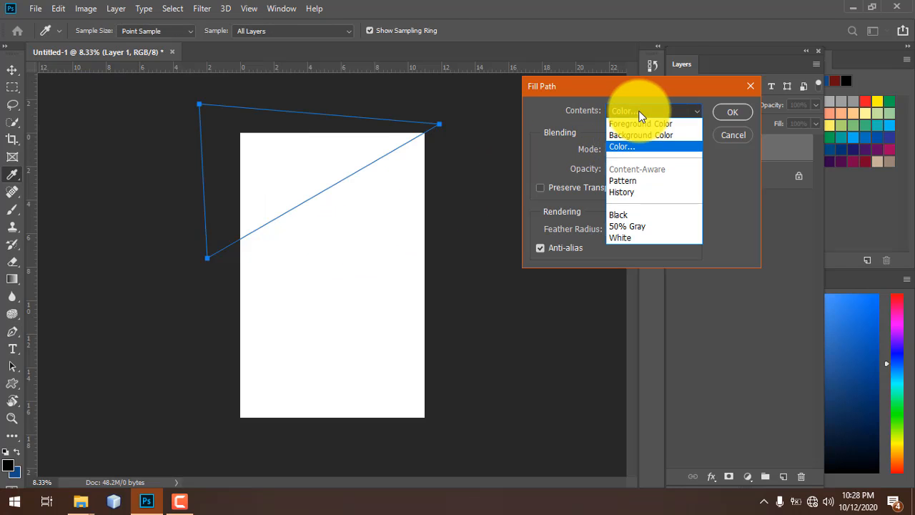
left_click(641, 114)
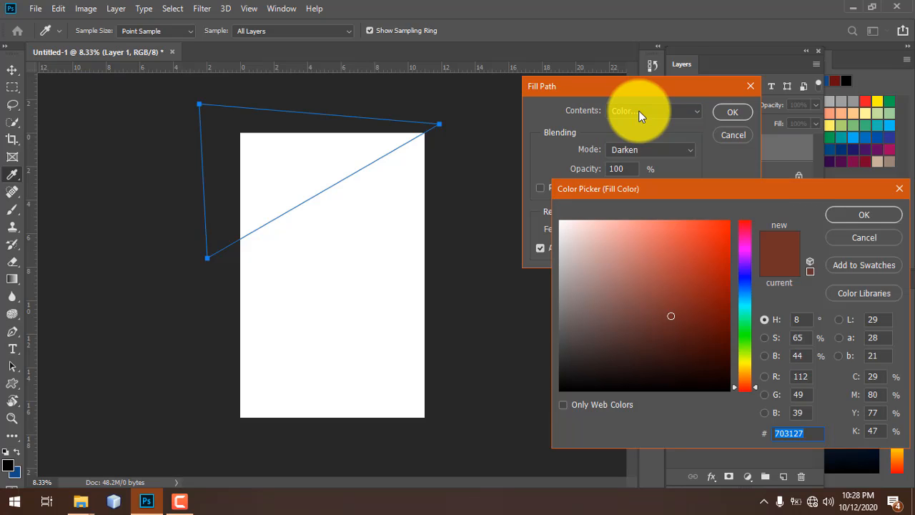
left_click_drag(640, 190, 471, 108)
left_click(530, 184)
left_click_drag(530, 184, 572, 132)
left_click_drag(524, 179, 606, 163)
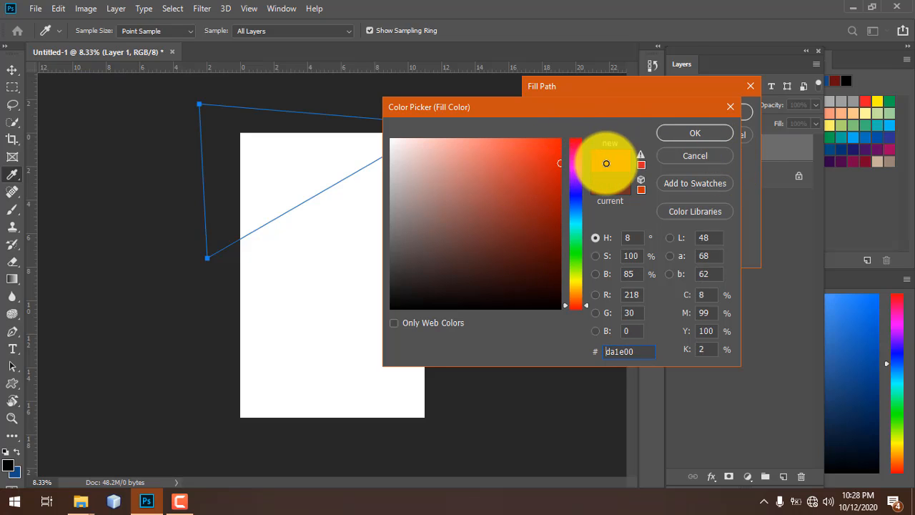
left_click(718, 132)
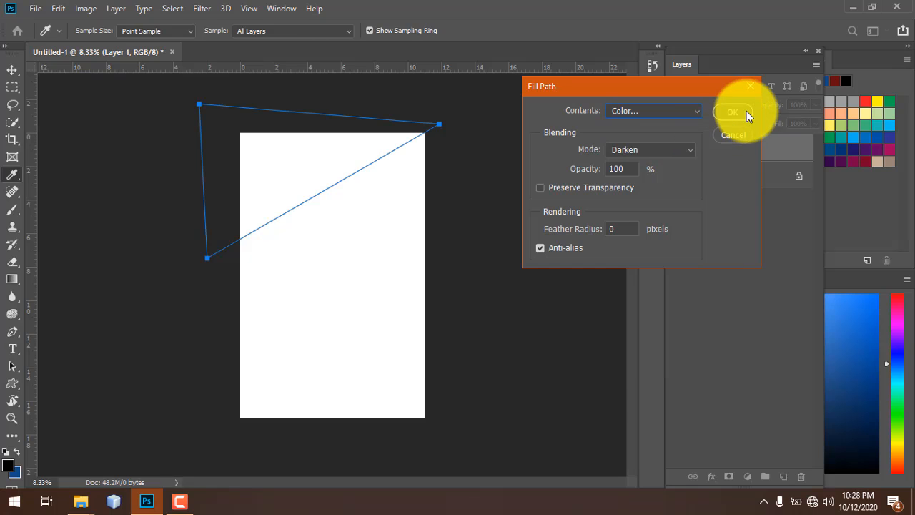
left_click(746, 113)
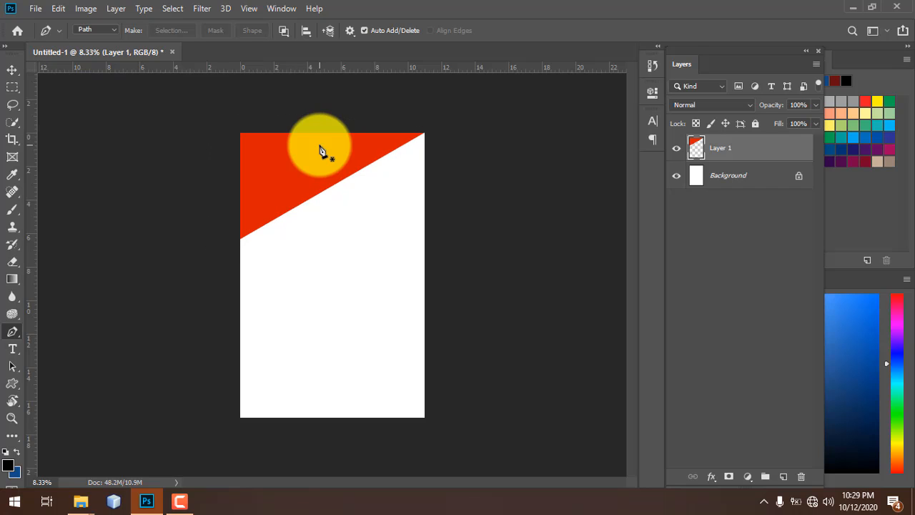
- Alt-drag the red triangle into a Layer 1 copy and place it lower on the page
key("v")
left_click_drag(282, 173, 321, 190)
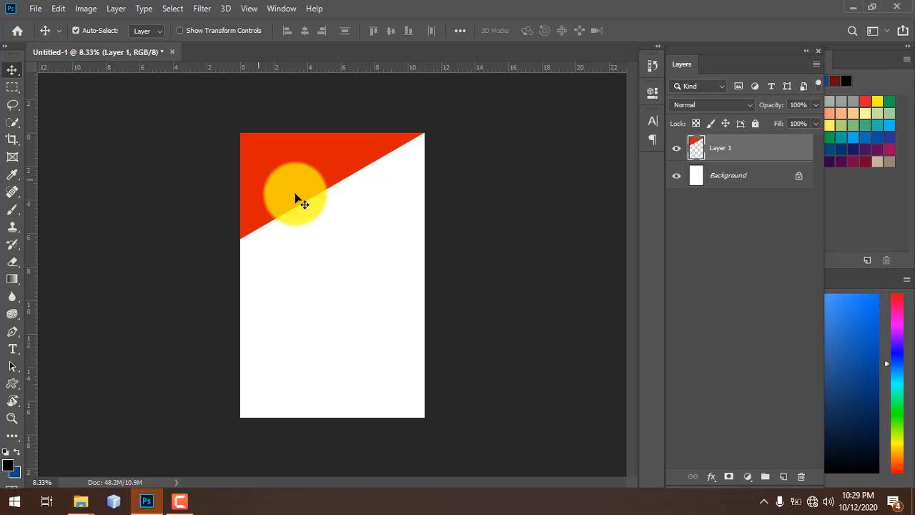
key("ctrl+minus")
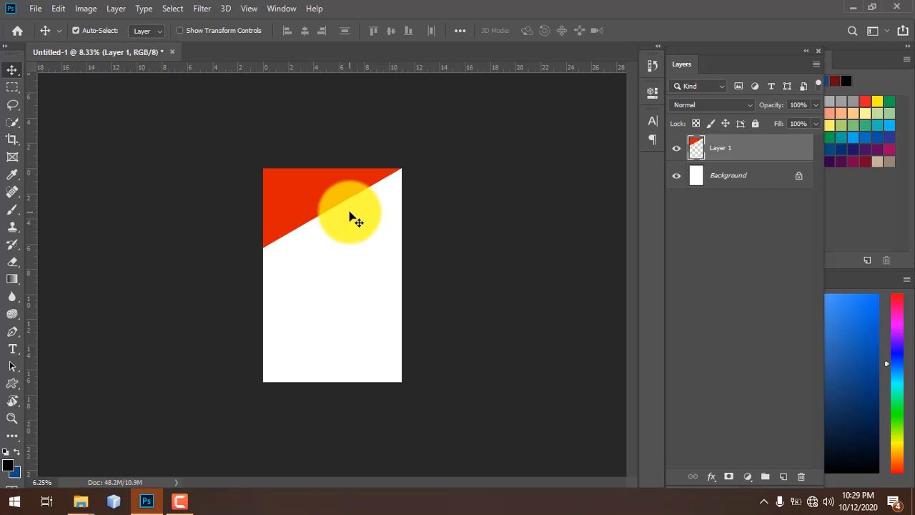
key("ctrl+plus")
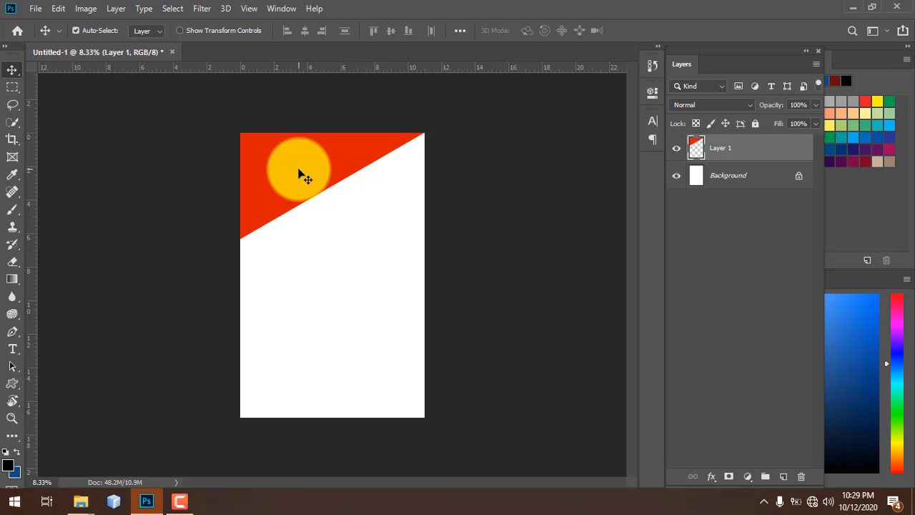
left_click_drag(296, 163, 337, 251)
left_click_drag(336, 293, 314, 269)
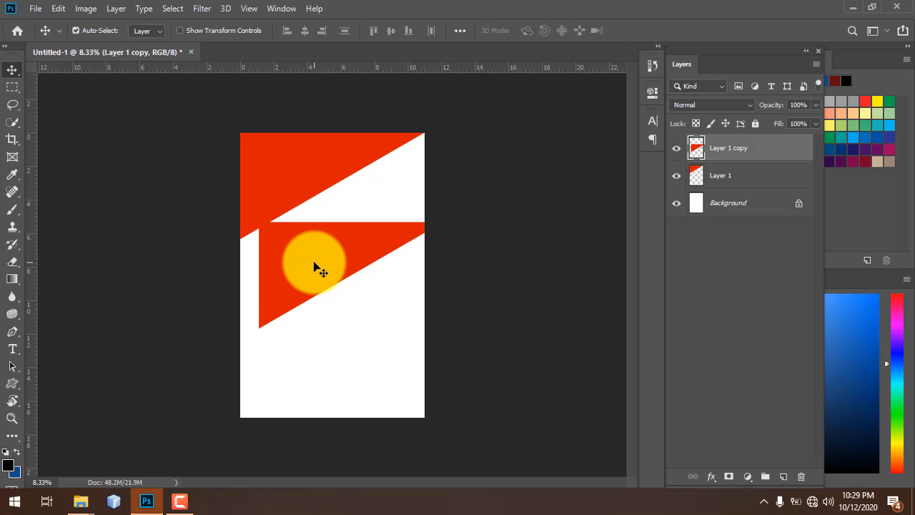
- Give Layer 1 copy a dark red 8e1805 Color Overlay and move it below Layer 1
double_click(764, 151)
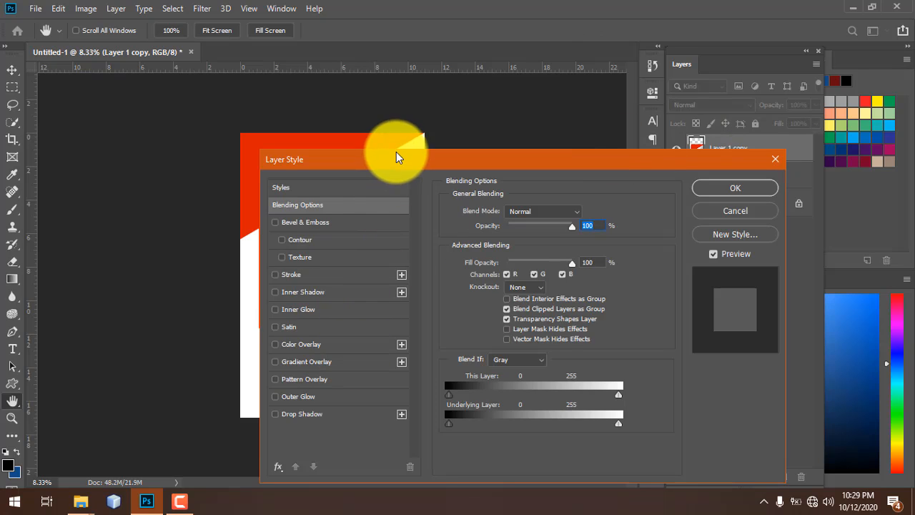
left_click_drag(394, 155, 530, 57)
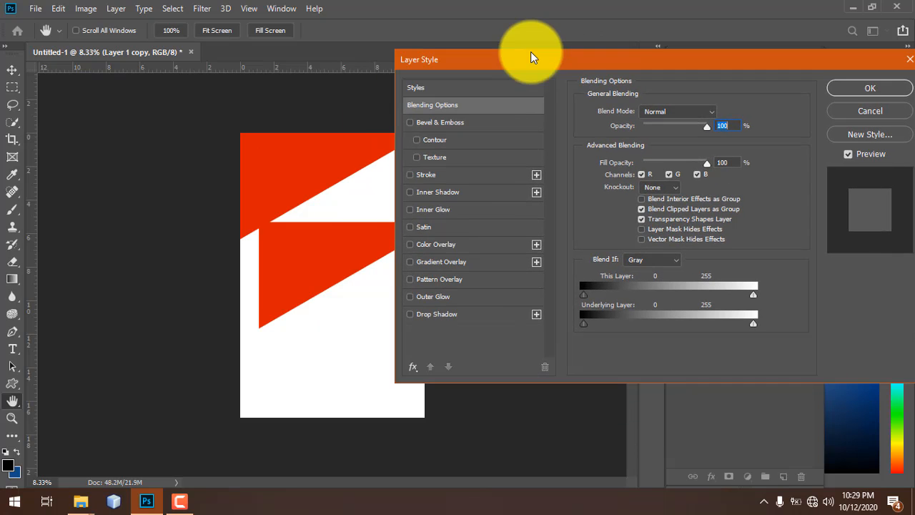
left_click(436, 245)
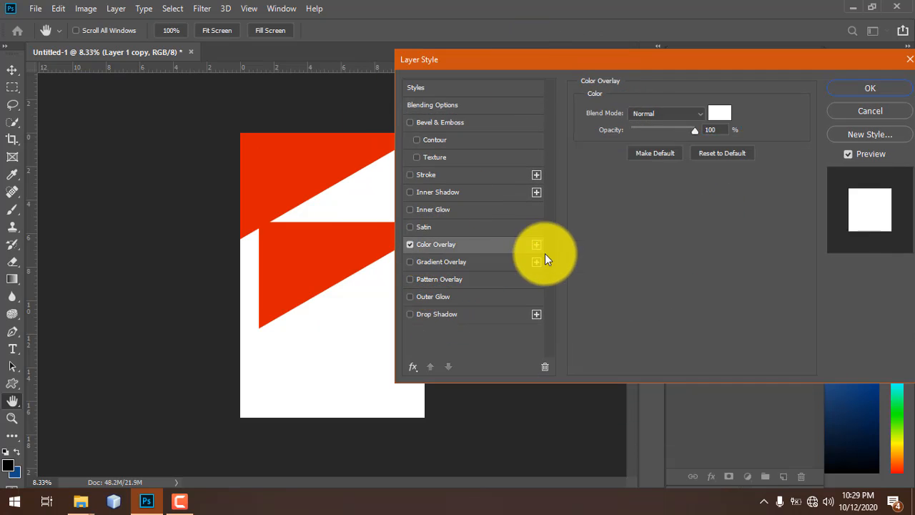
left_click(716, 118)
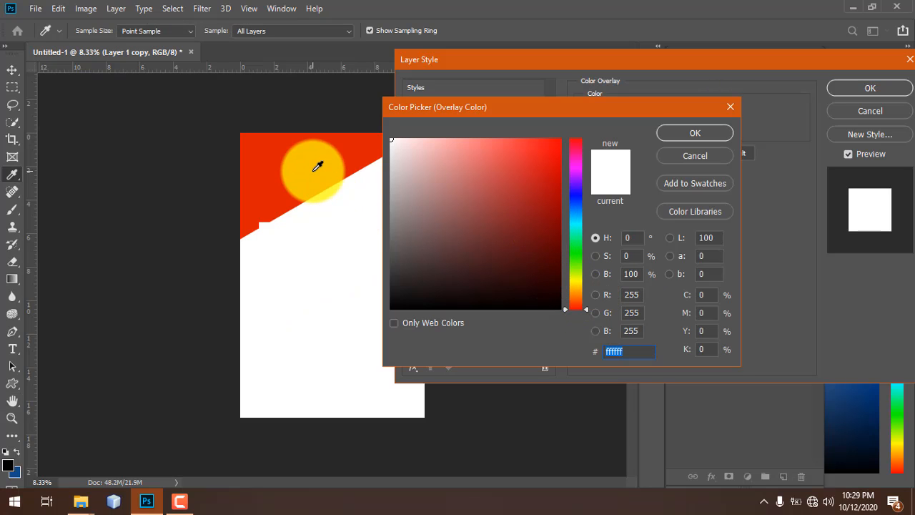
left_click(318, 166)
mouse_move(554, 146)
left_mouse_down()
mouse_move(567, 133)
mouse_move(508, 153)
mouse_move(516, 176)
mouse_move(547, 195)
mouse_move(550, 221)
left_mouse_up()
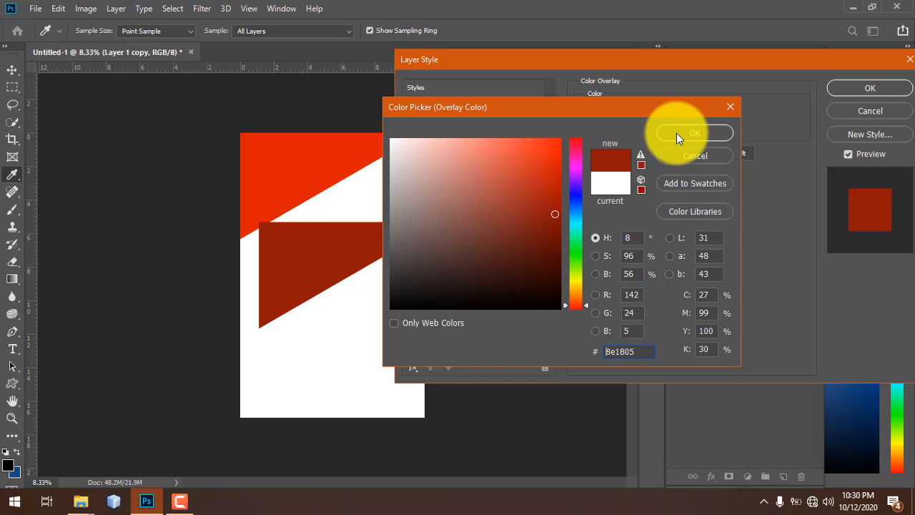
left_click(692, 133)
key("Return")
left_click_drag(779, 151, 768, 218)
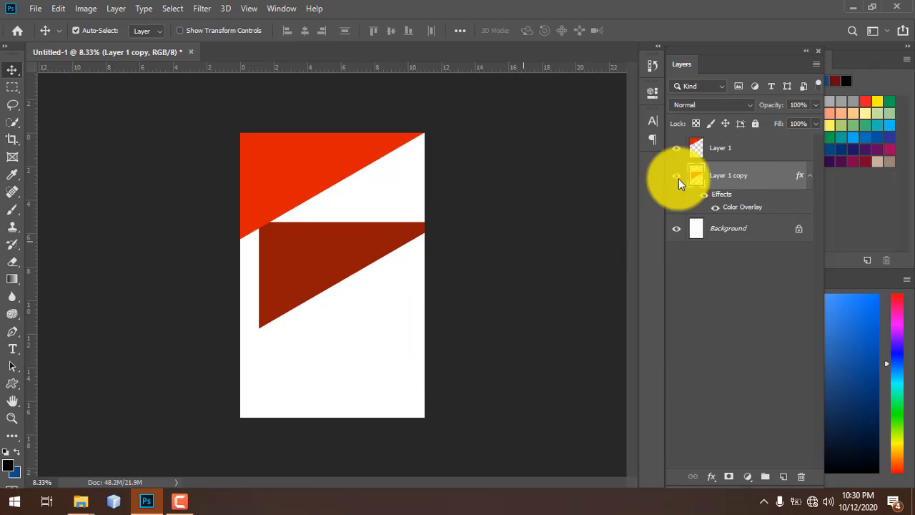
- Scale the dark red copy larger and shift it up just beneath the red triangle
left_click_drag(740, 176, 772, 210)
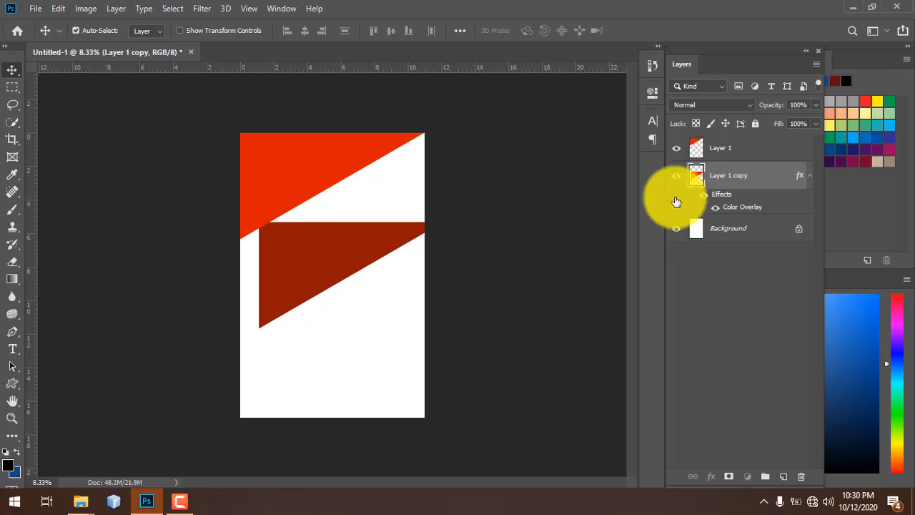
left_click_drag(310, 262, 309, 202)
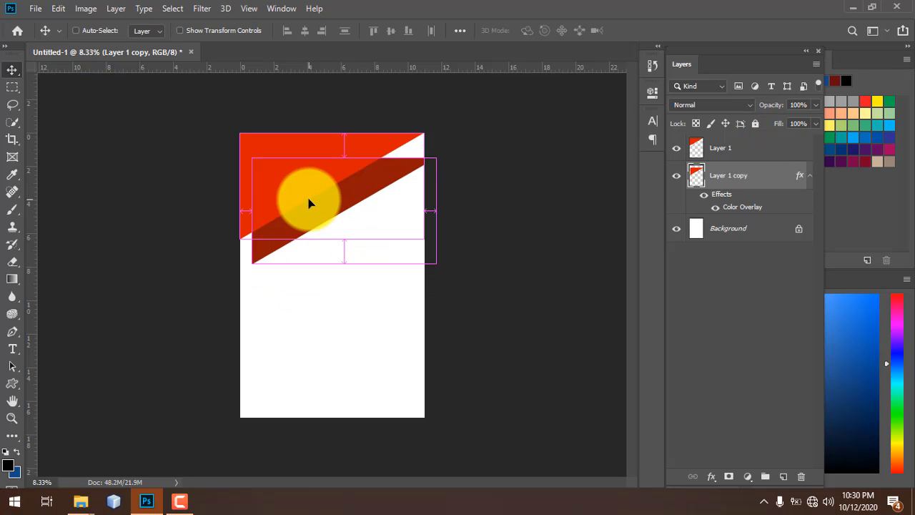
key("ctrl+t")
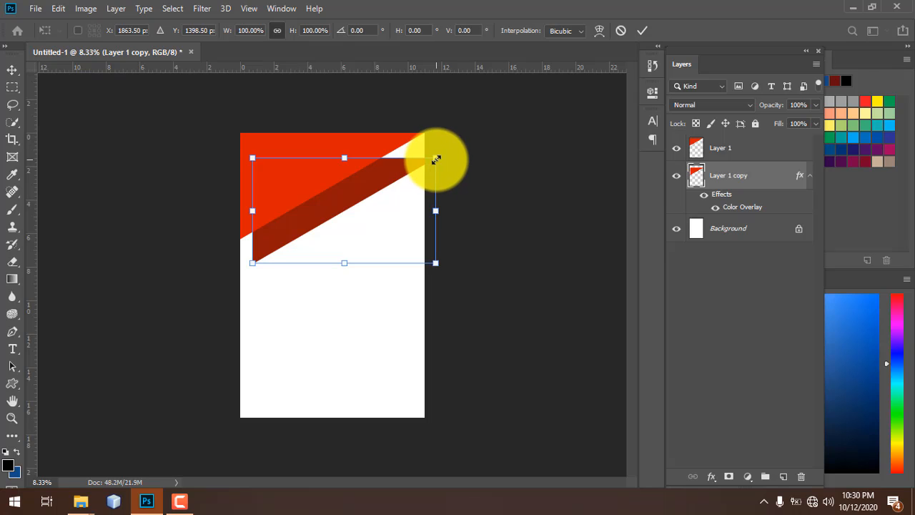
left_click_drag(435, 159, 461, 148)
left_click_drag(250, 263, 226, 272)
left_click_drag(316, 226, 323, 206)
key("Return")
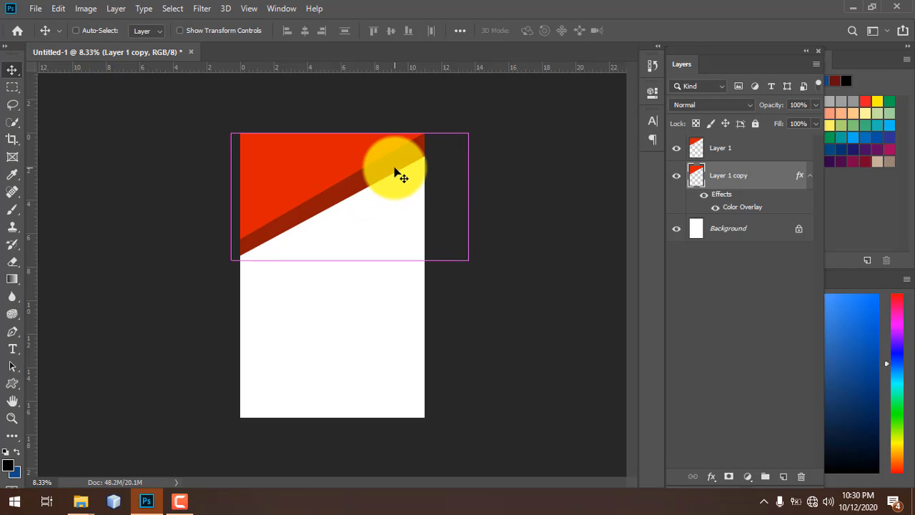
- Rotate the dark red copy about -3°, keep its opacity at 100%, and deselect
key("ctrl+t")
left_click_drag(478, 268, 478, 268)
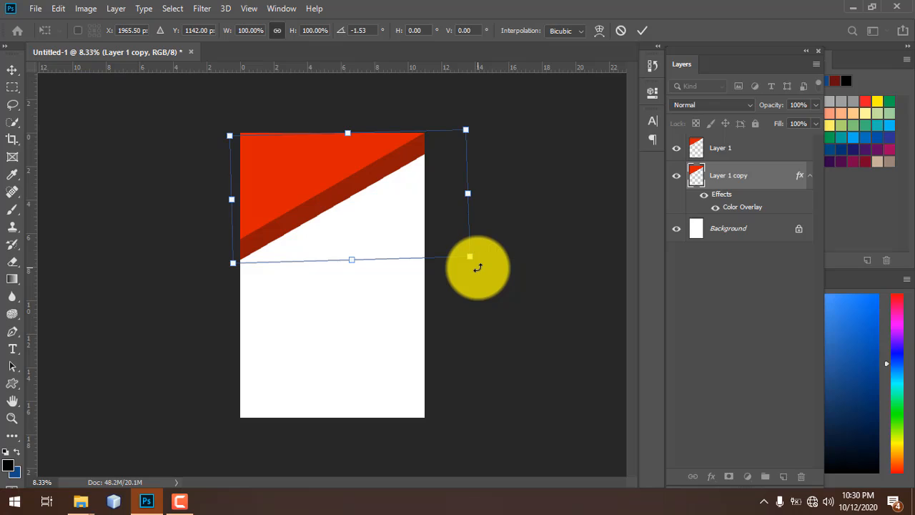
key("Return")
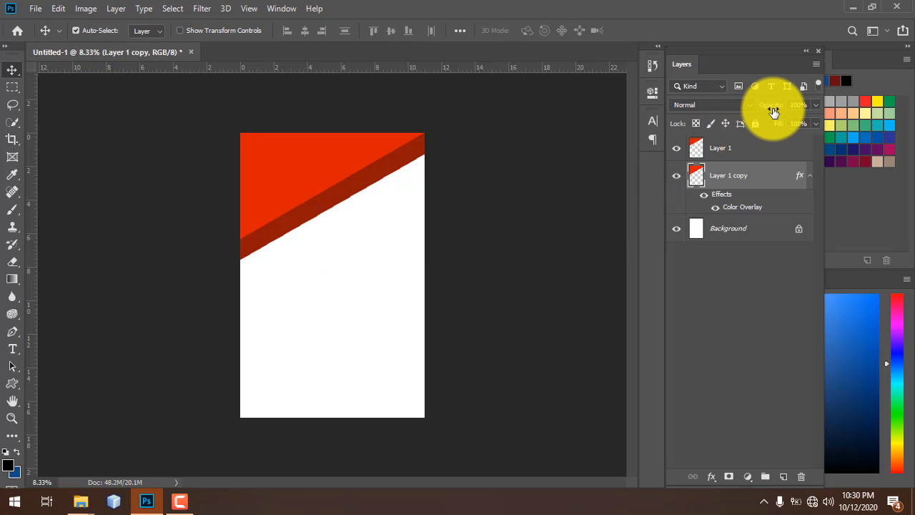
left_click_drag(768, 110, 811, 102)
left_click(303, 245)
left_click(289, 154)
left_click(403, 280)
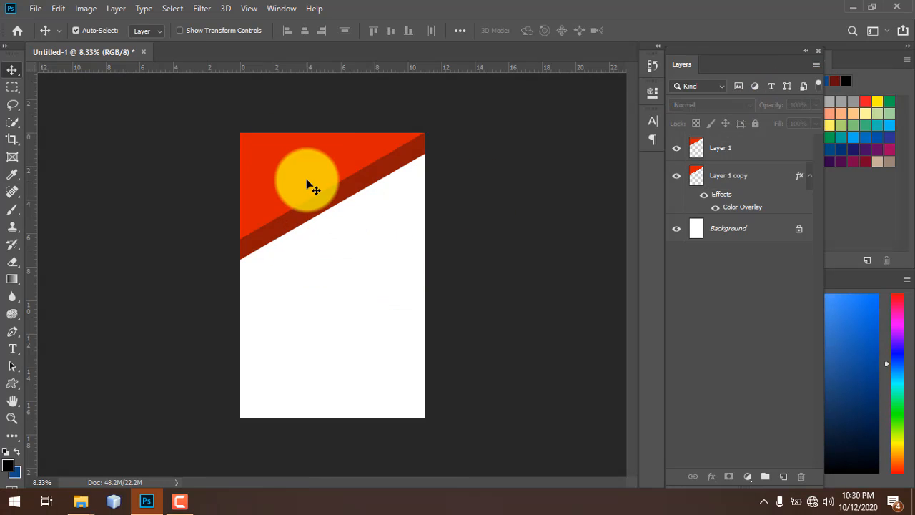
- Duplicate the red triangle as Layer 1 copy 2 with an orange ff6148 Color Overlay
left_click(308, 188)
left_click_drag(301, 182, 301, 298)
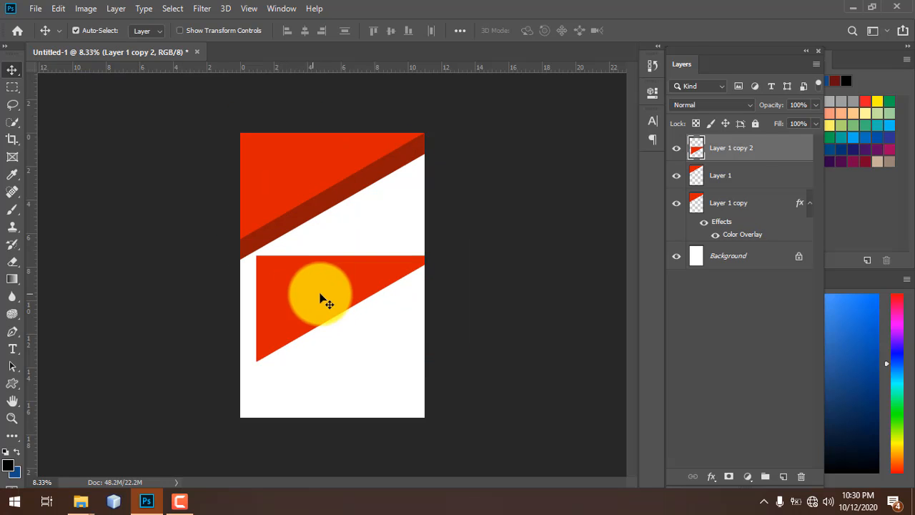
double_click(783, 146)
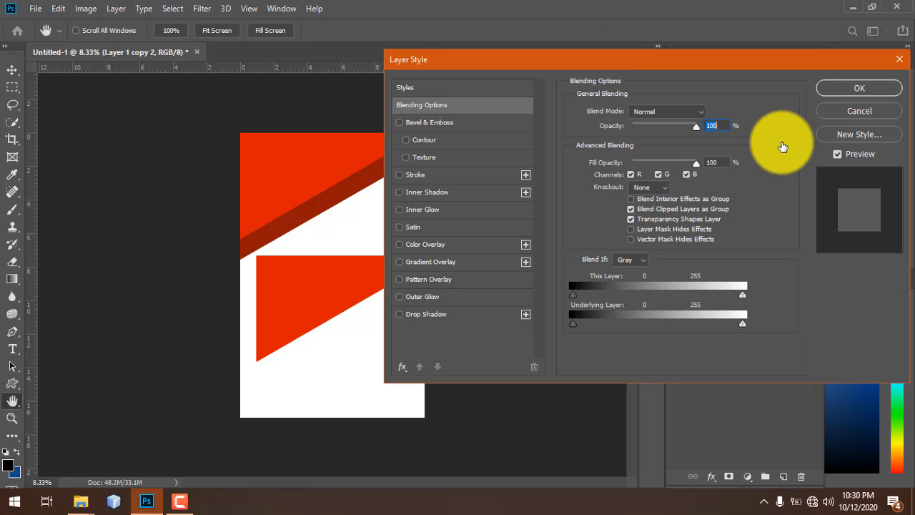
left_click(441, 245)
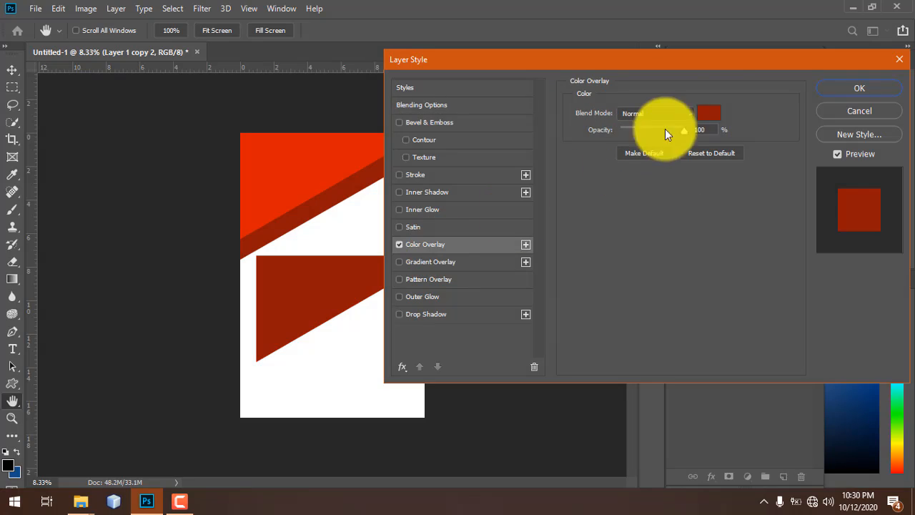
left_click(715, 111)
left_click_drag(470, 184, 446, 129)
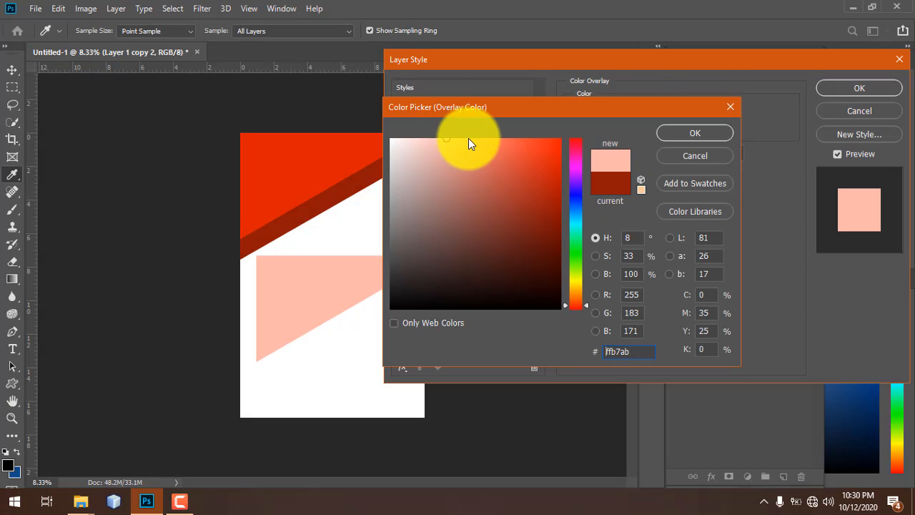
left_click(304, 176)
left_click_drag(531, 139, 513, 138)
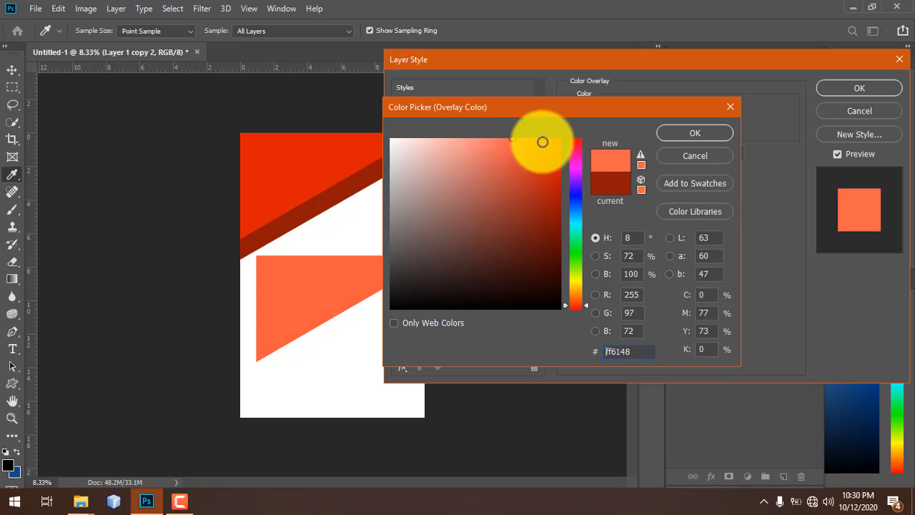
left_click(686, 133)
left_click(860, 88)
- Move the orange copy up over the red triangle and select all three band layers
key("v")
left_click_drag(358, 259, 311, 166)
left_click_drag(374, 255, 314, 198)
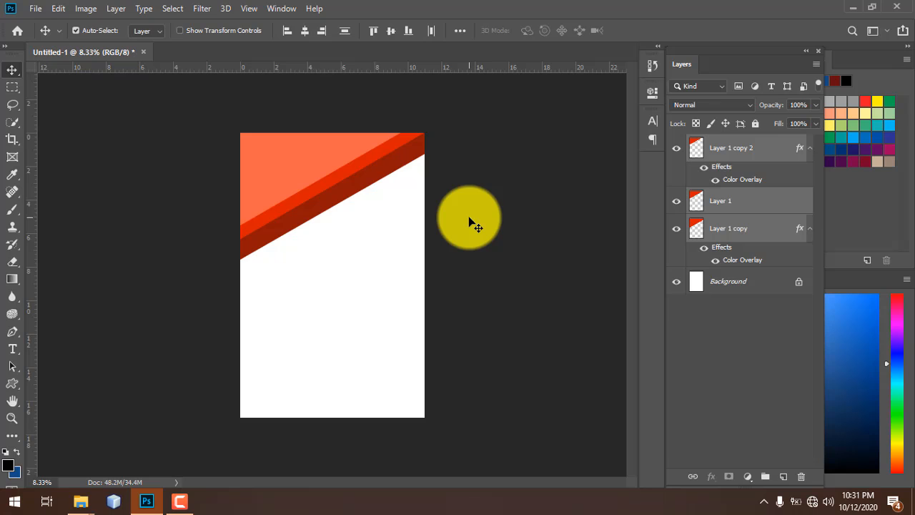
- Reselect the three stripe layers, undo the last move, and shift the red band up and left
left_click(431, 219)
left_click_drag(366, 236, 284, 172)
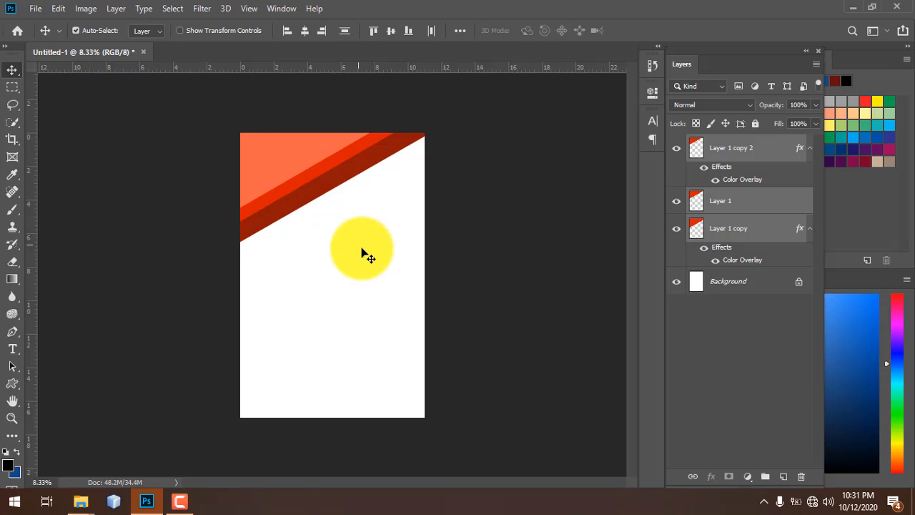
left_click(339, 216)
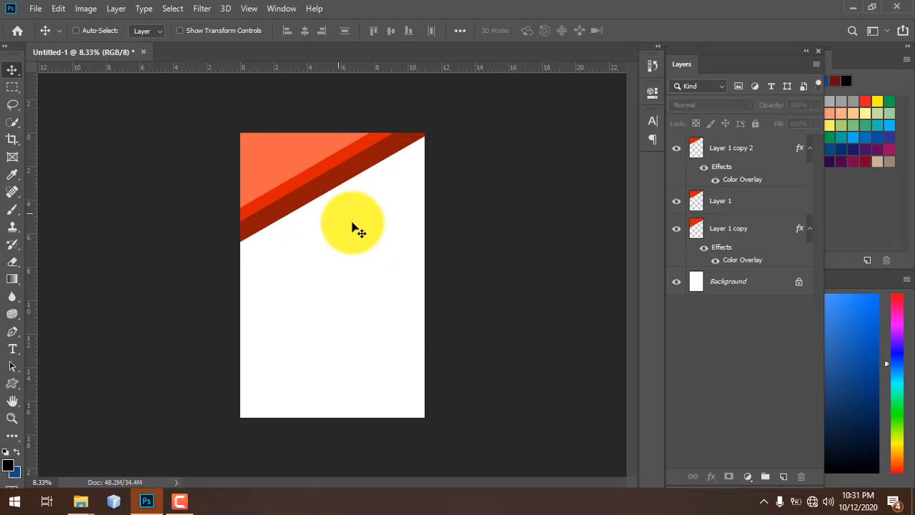
key("ctrl+z")
left_click_drag(396, 306, 228, 129)
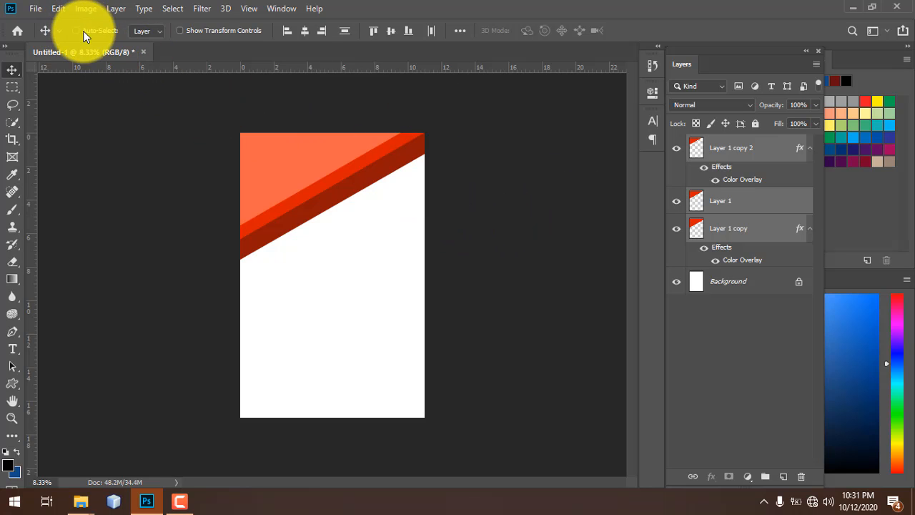
left_click(754, 204)
left_click_drag(394, 217, 399, 263)
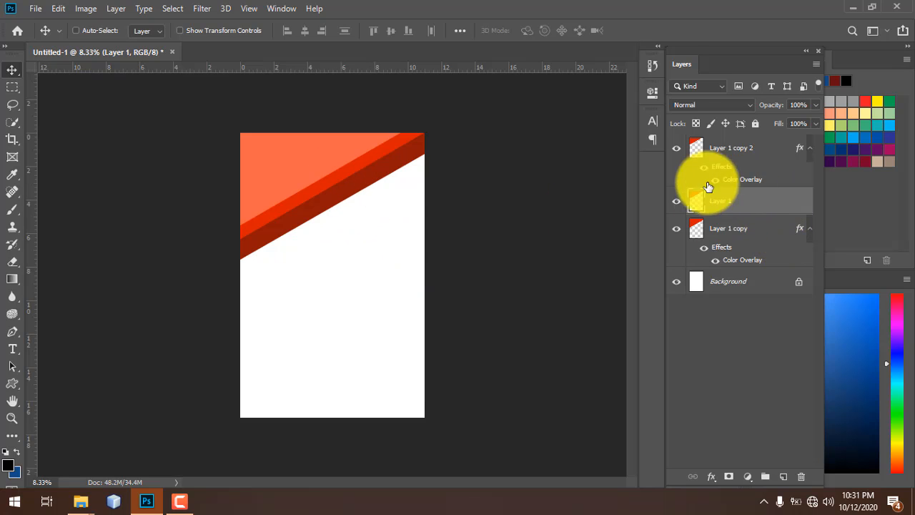
- Enable Auto-Select, snap the three bands into the top-left guides, then pick the orange band layer
left_click(76, 31)
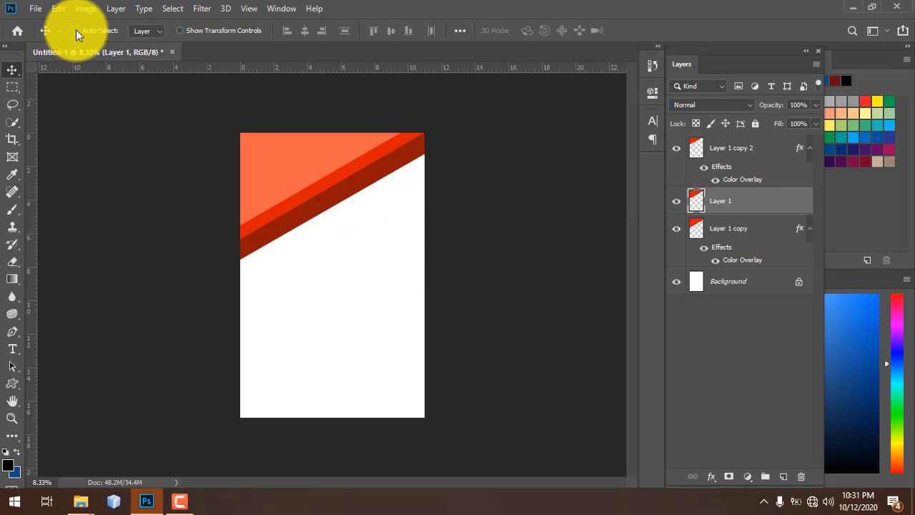
left_click_drag(456, 260, 215, 104)
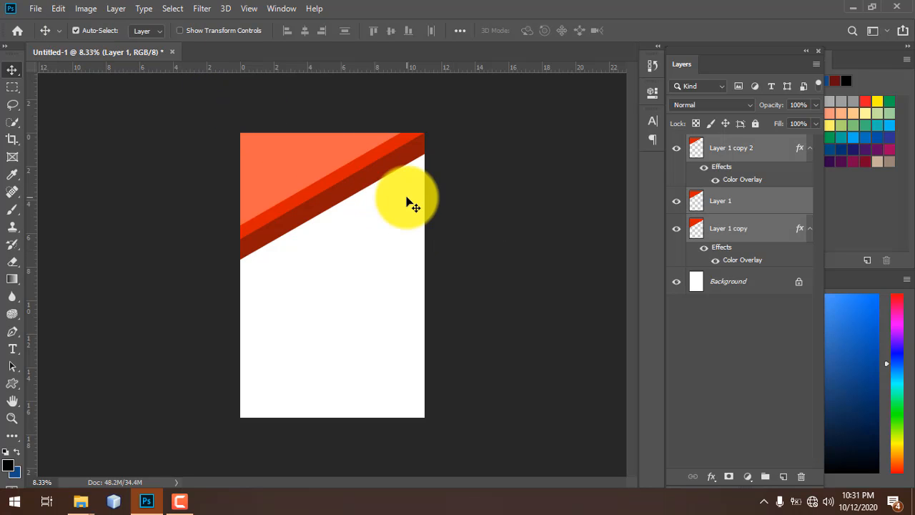
mouse_move(310, 178)
left_mouse_down()
mouse_move(276, 158)
mouse_move(388, 233)
mouse_move(405, 234)
mouse_move(401, 243)
mouse_move(259, 131)
mouse_move(305, 189)
mouse_move(308, 180)
left_mouse_up()
left_click(364, 241)
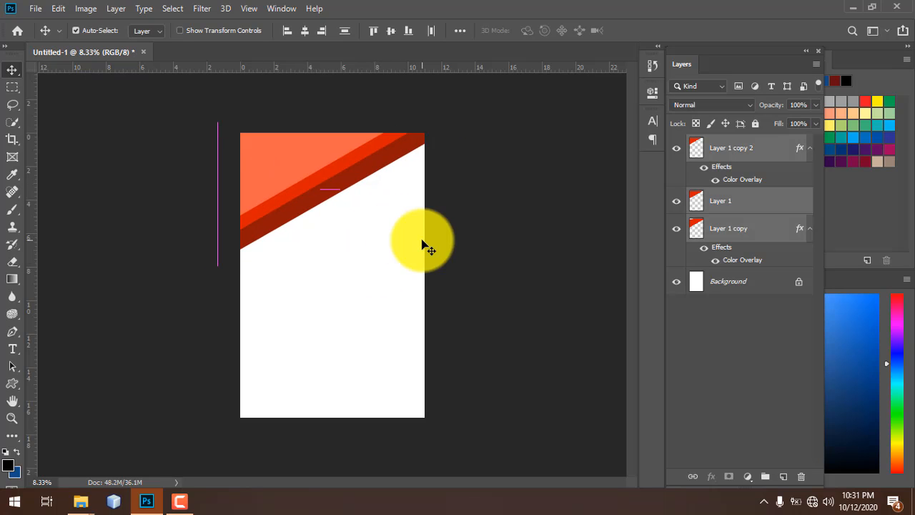
left_click(421, 245)
left_click(298, 158)
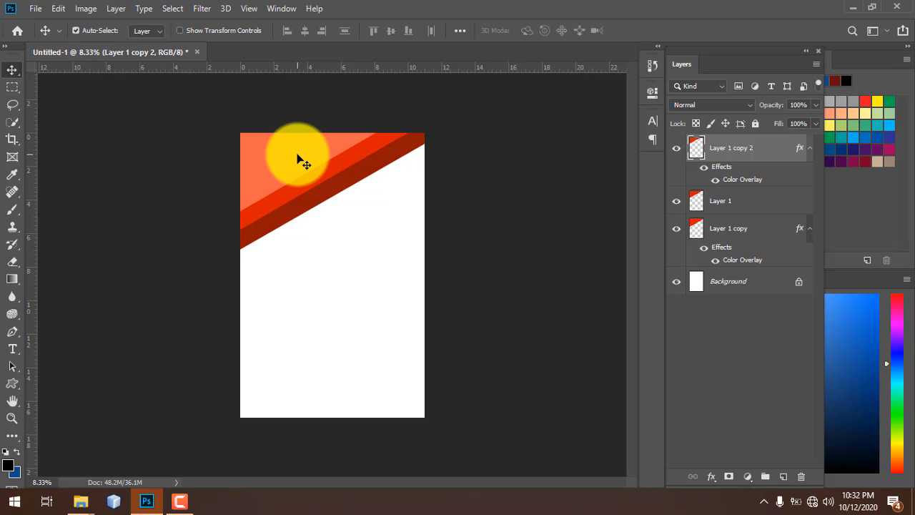
left_click(310, 235)
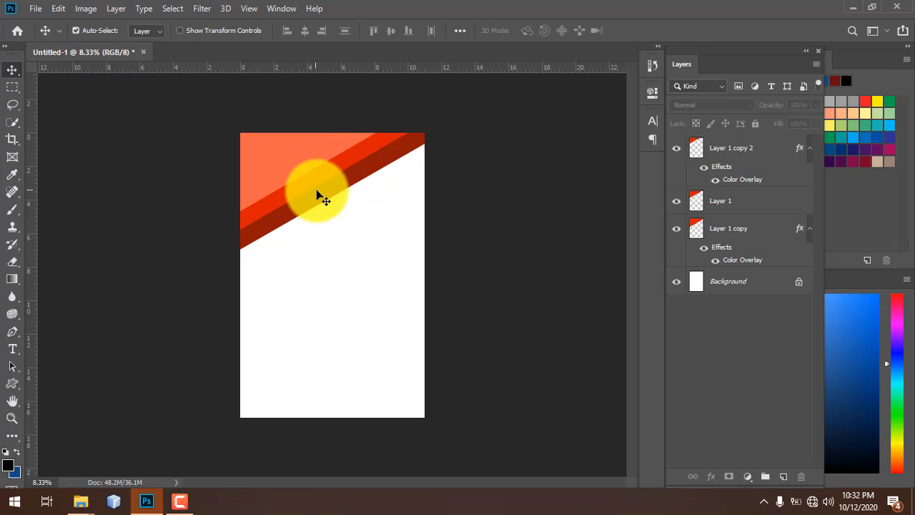
left_click(306, 169)
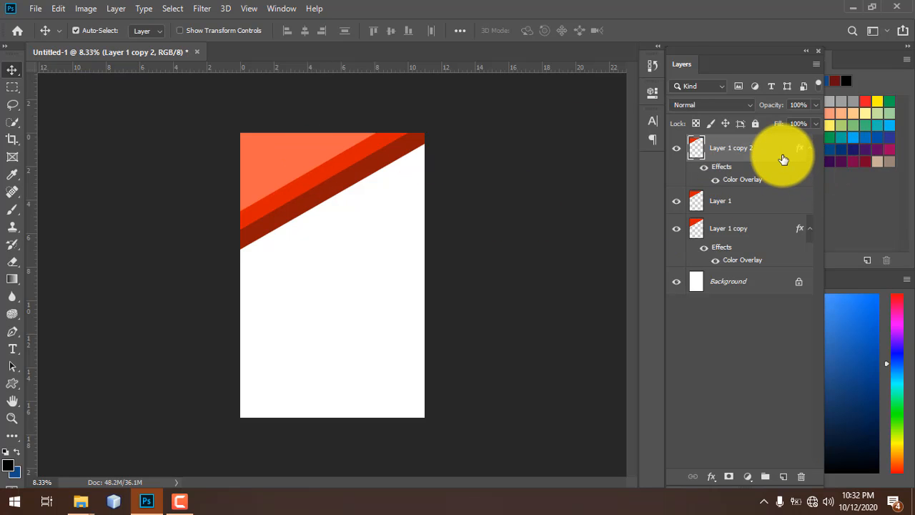
- Open the Layer Style dialog for the orange band layer
double_click(783, 159)
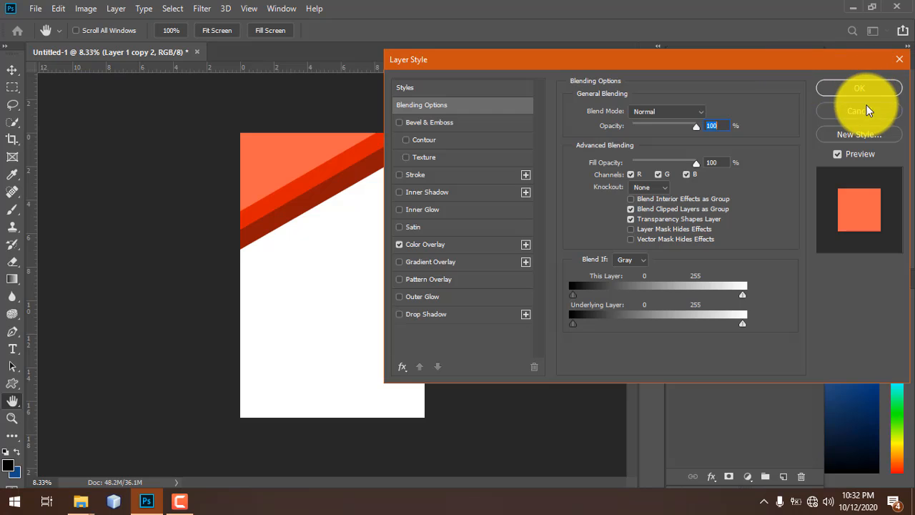
left_click(867, 111)
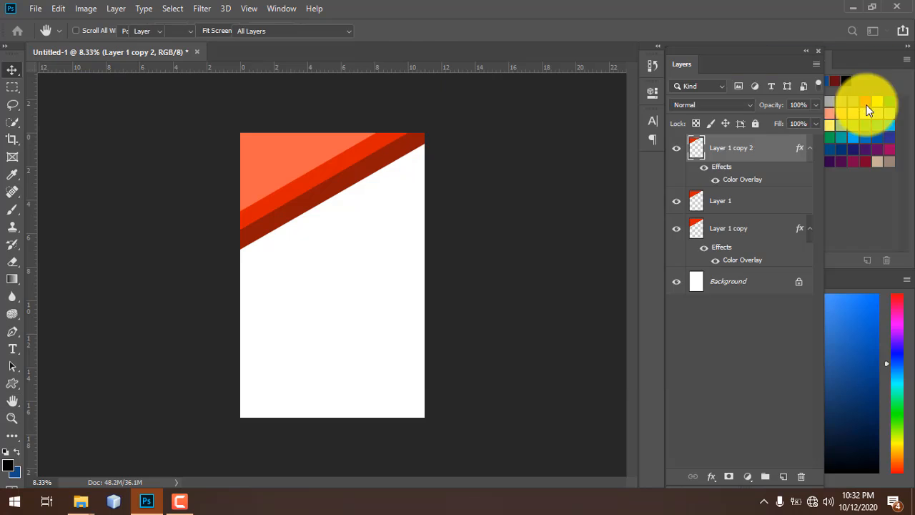
right_click(779, 154)
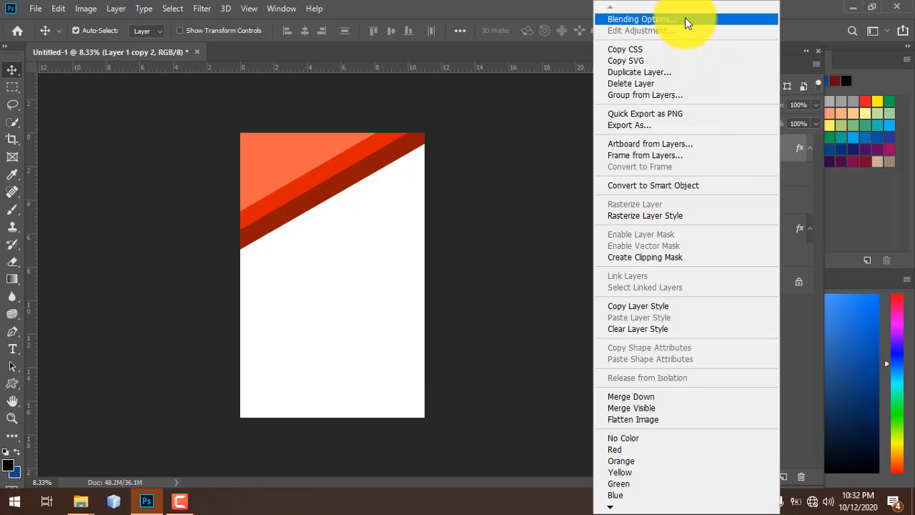
left_click(495, 143)
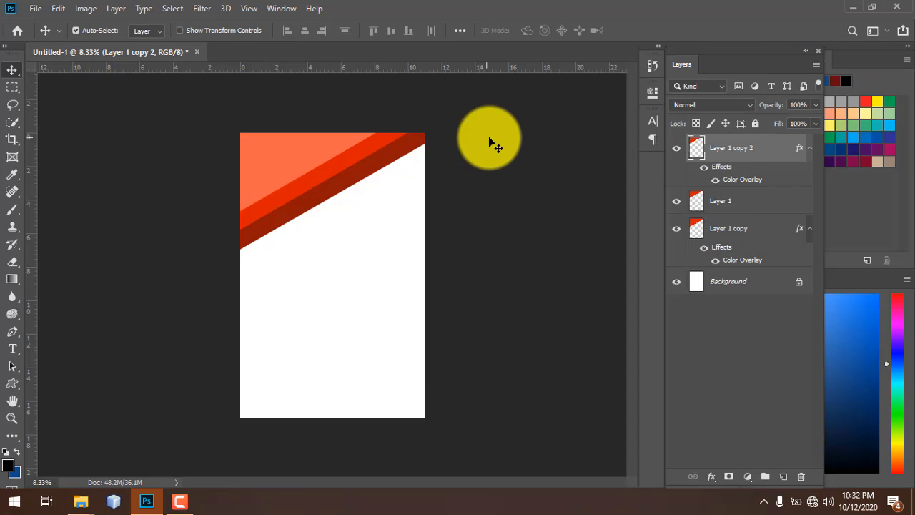
double_click(773, 157)
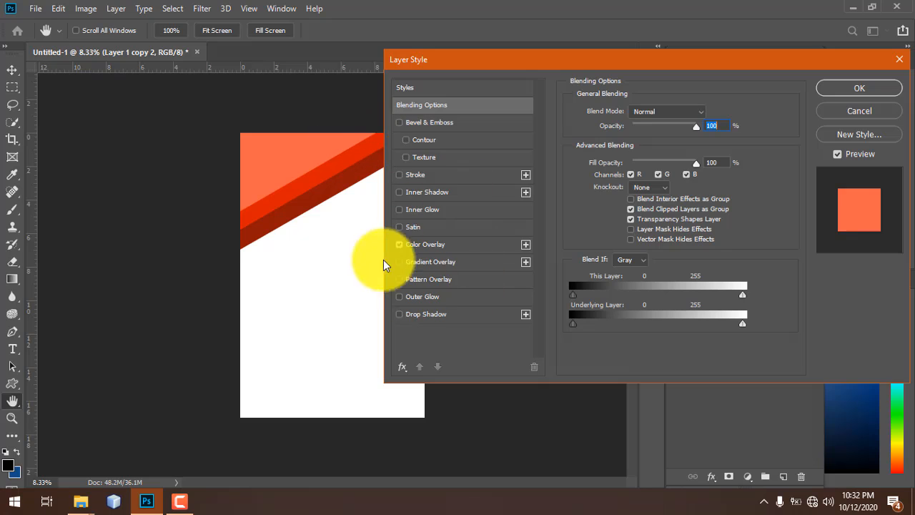
left_click_drag(461, 61, 488, 47)
- Add a drop shadow with 50% opacity, 13% spread and 250 px size, and apply it
left_click(454, 303)
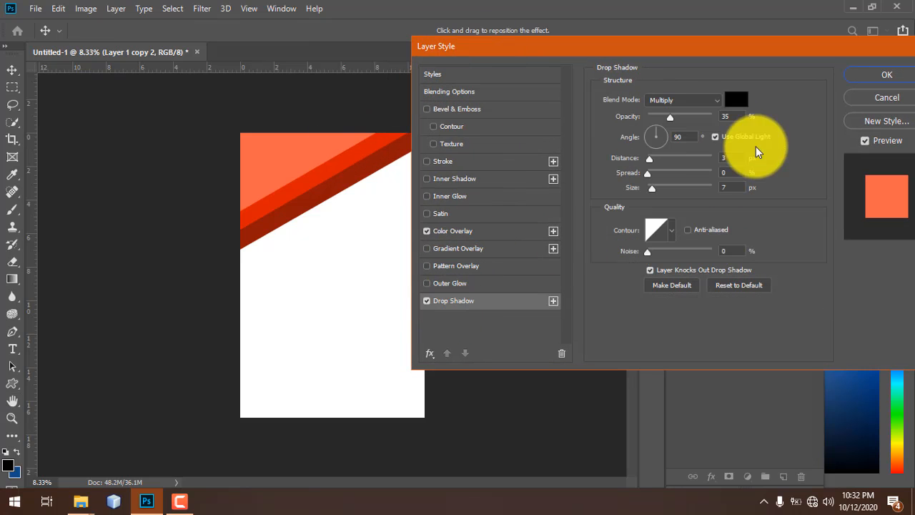
left_click_drag(668, 116, 675, 116)
left_click_drag(652, 188, 654, 168)
left_click_drag(648, 251, 649, 251)
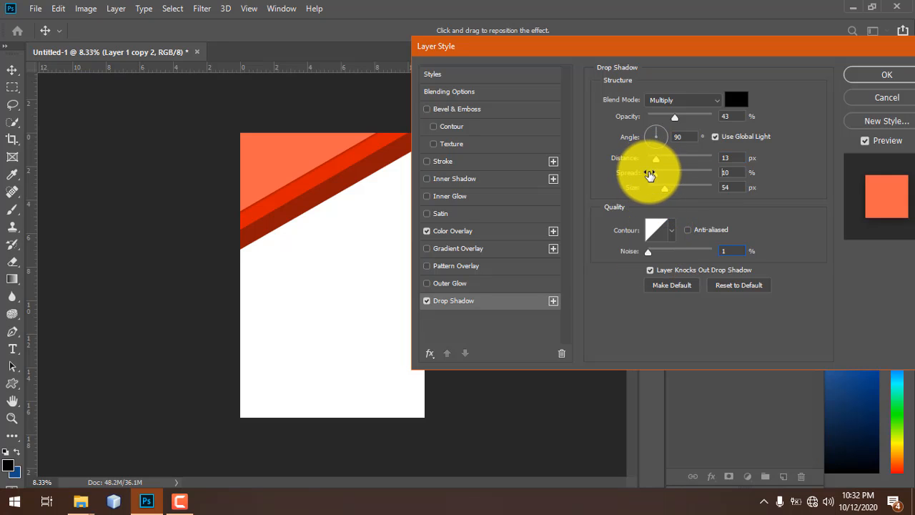
left_click_drag(650, 173, 655, 173)
mouse_move(674, 116)
left_mouse_down()
mouse_move(666, 117)
mouse_move(694, 117)
mouse_move(674, 118)
left_mouse_up()
left_click_drag(664, 187, 719, 188)
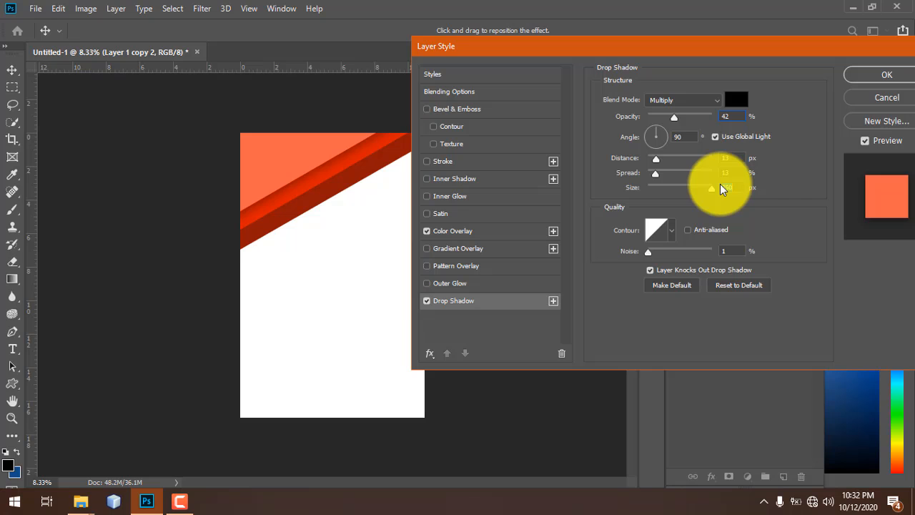
left_click_drag(674, 116, 660, 118)
left_click(681, 119)
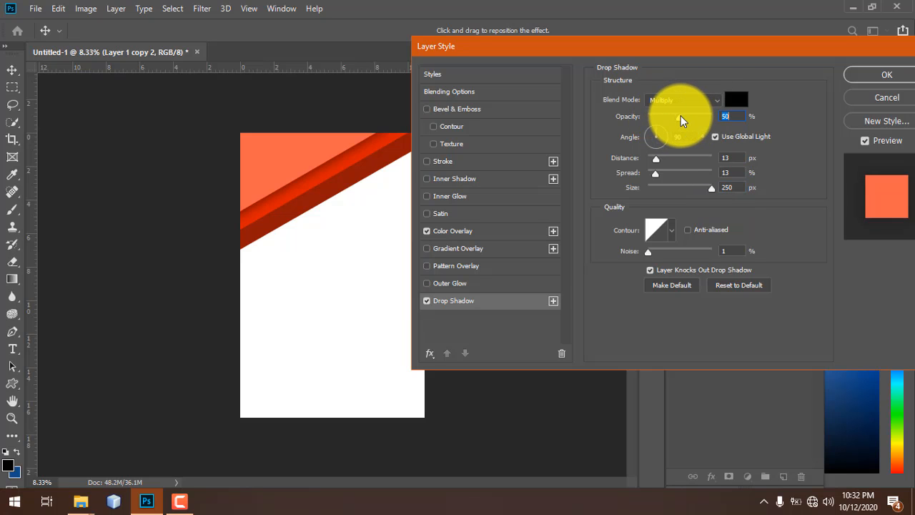
left_click(886, 75)
- Fit the whole page in the window and check Layer 1's layer styles
key("ctrl+0")
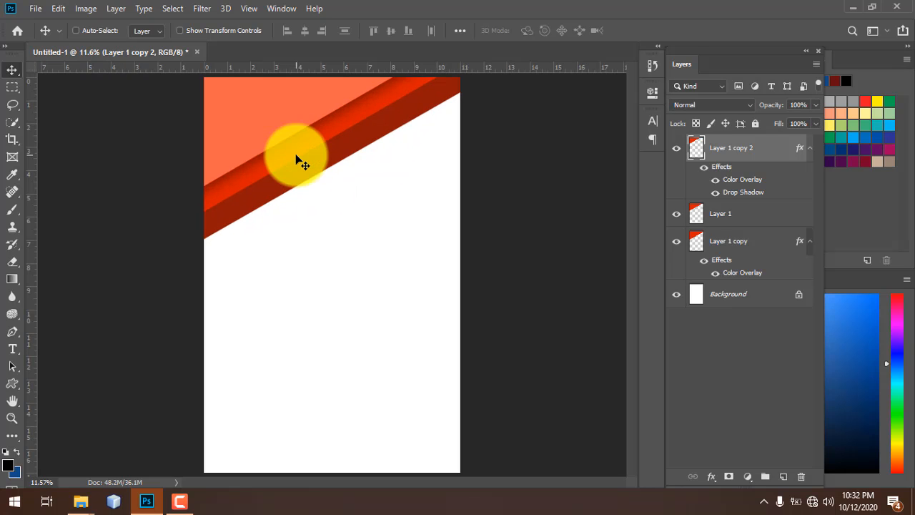
left_click(340, 133, "ctrl")
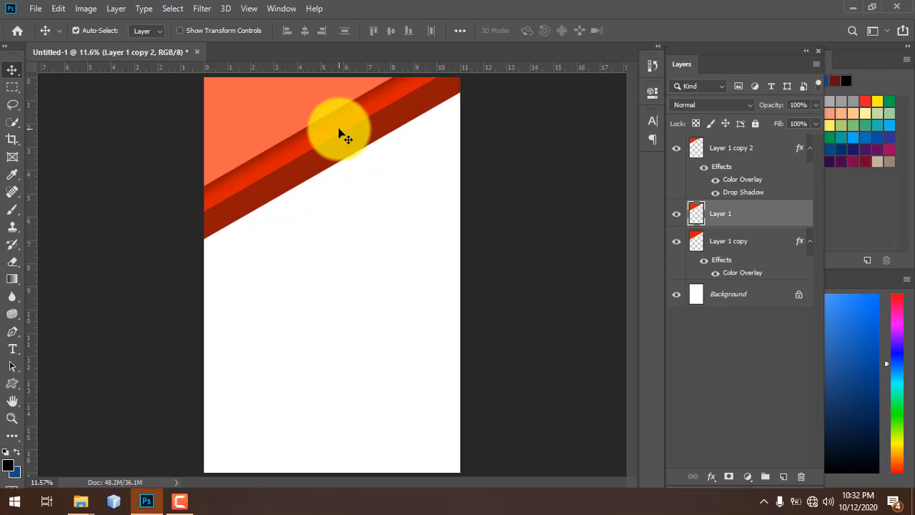
double_click(784, 216)
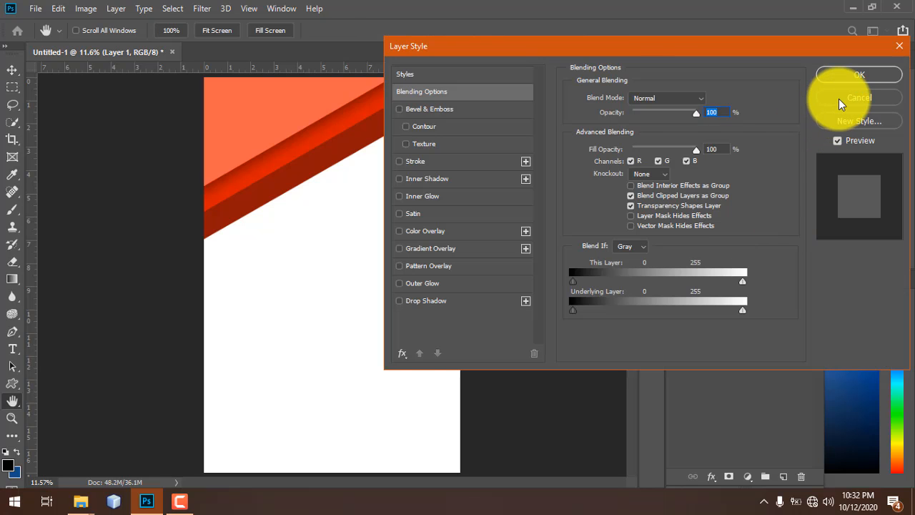
left_click(838, 99)
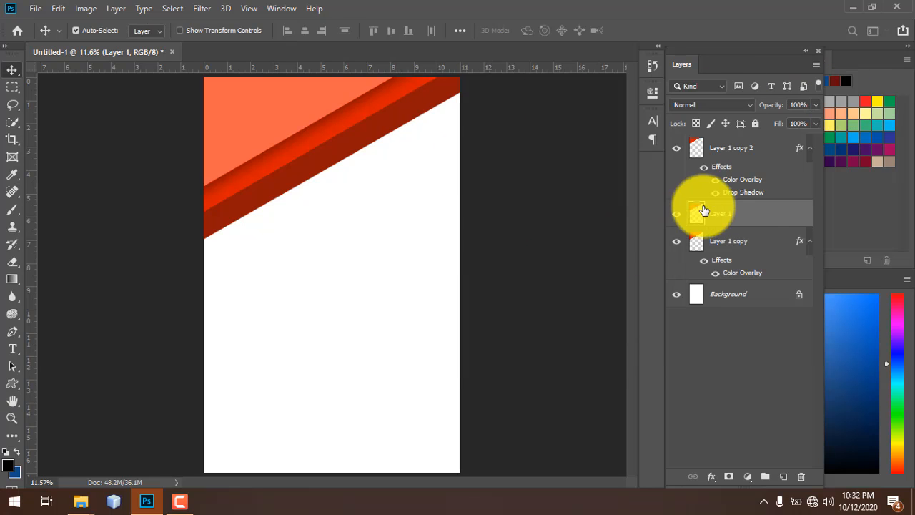
- Cycle the selection through the band layers and settle back on Layer 1
left_click(767, 151)
key("alt+bracketleft")
key("alt+bracketright")
key("alt+bracketleft")
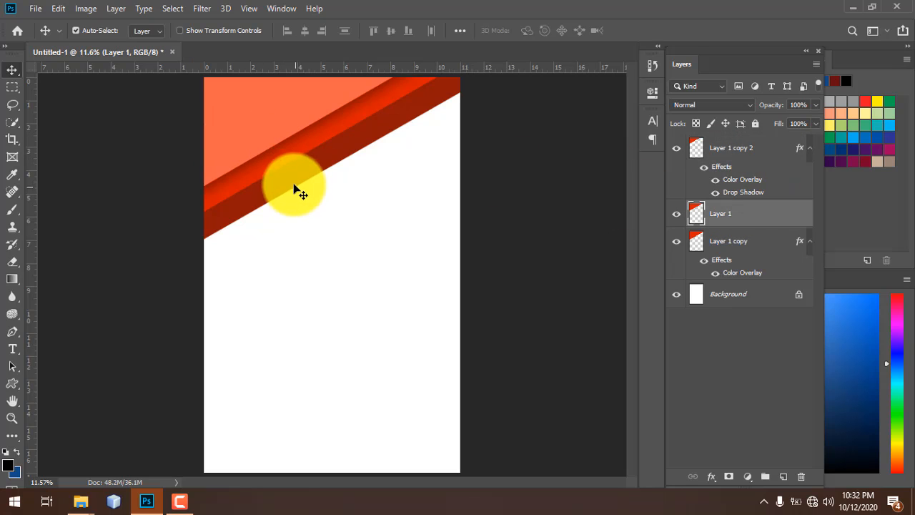
key("alt+bracketleft")
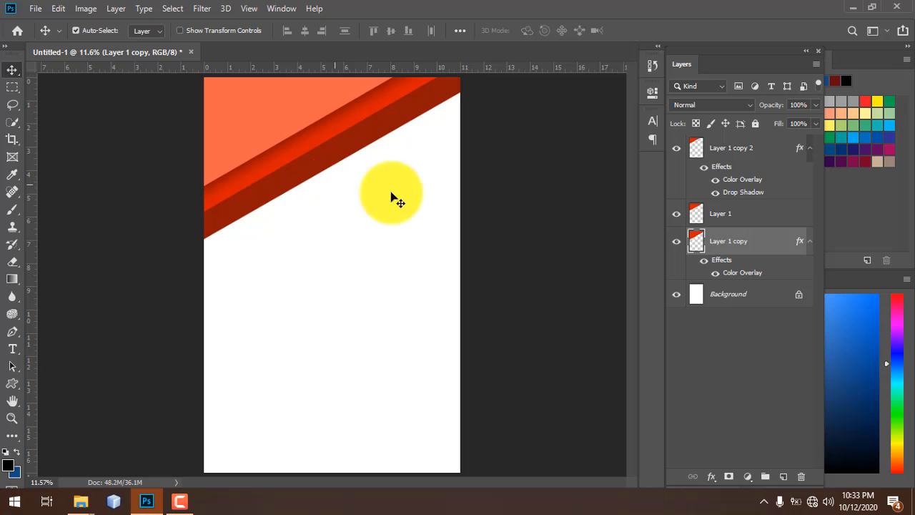
left_click(751, 210)
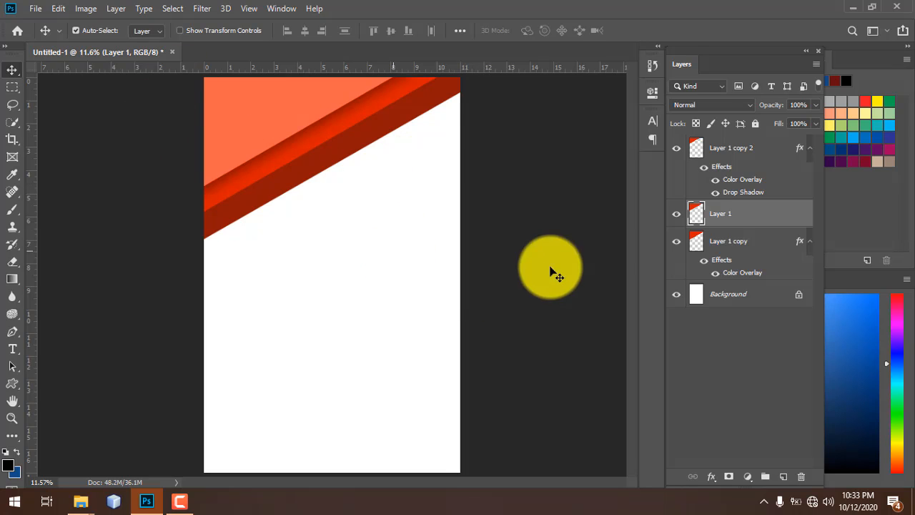
left_click(768, 241)
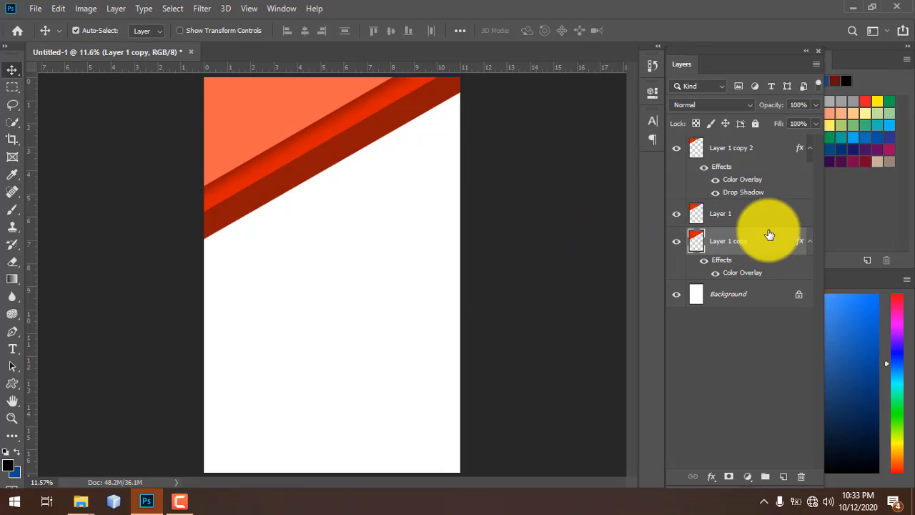
left_click(725, 216)
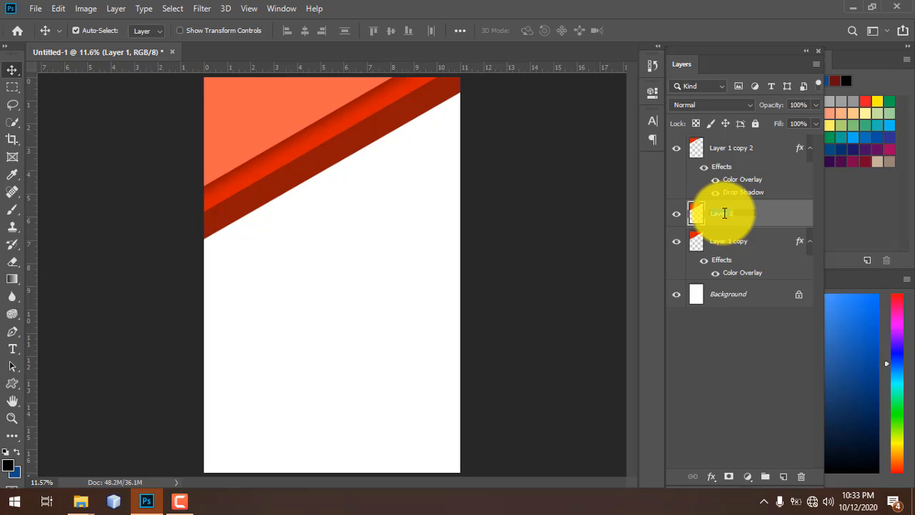
- Rename Layer 1, Layer 1 copy and Layer 1 copy 2 to first, second and third layer
double_click(738, 214)
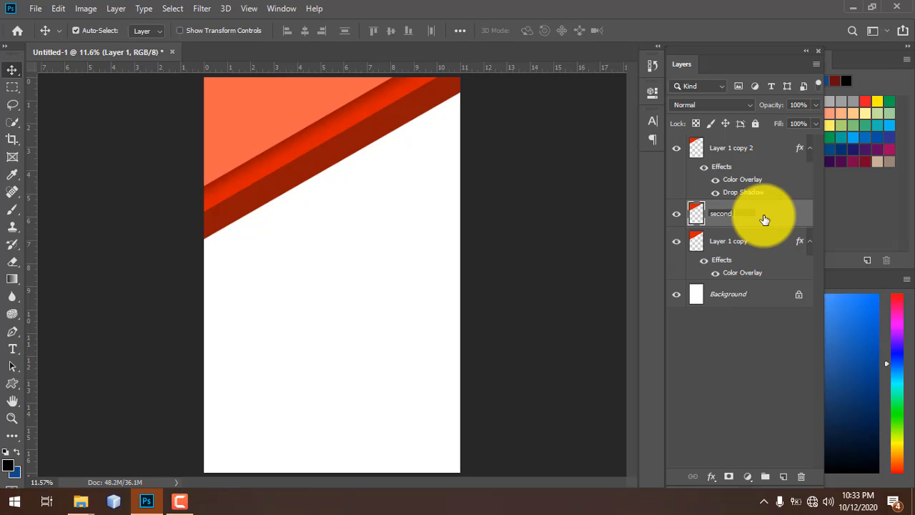
left_click(731, 245)
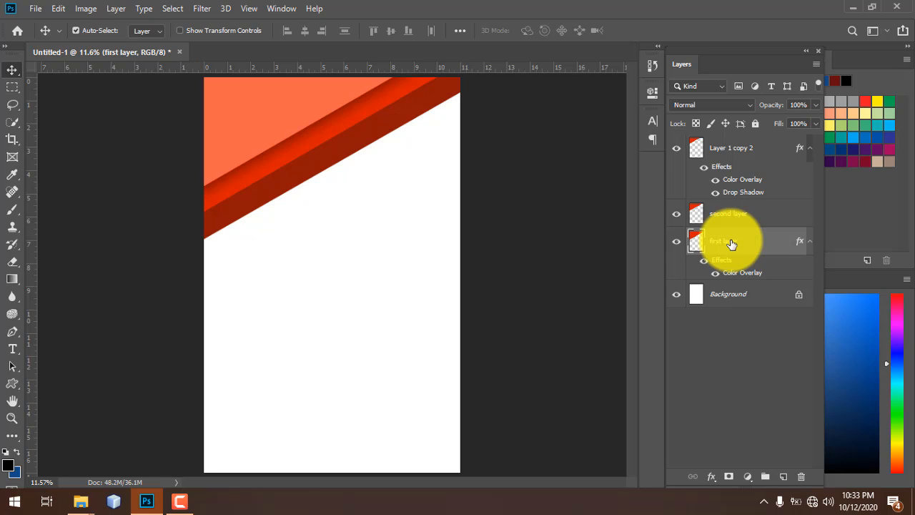
left_click(740, 153)
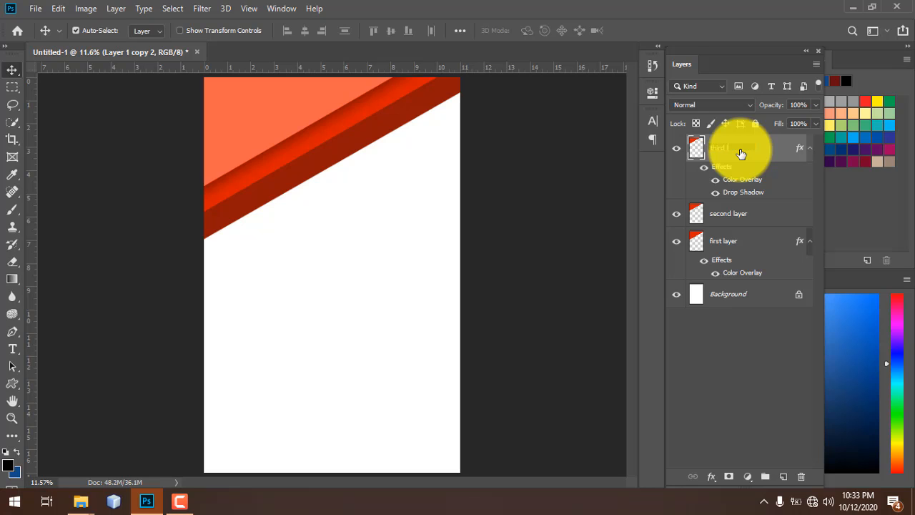
left_click(604, 163)
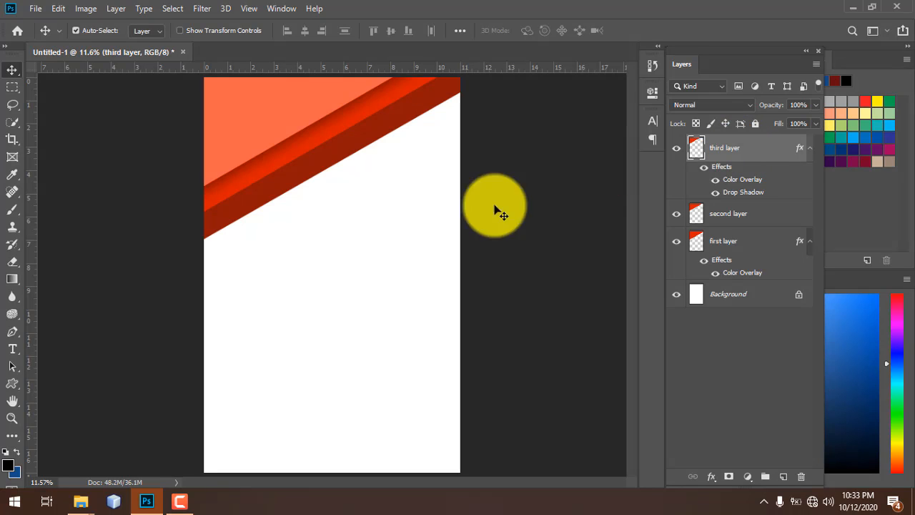
left_click(348, 135)
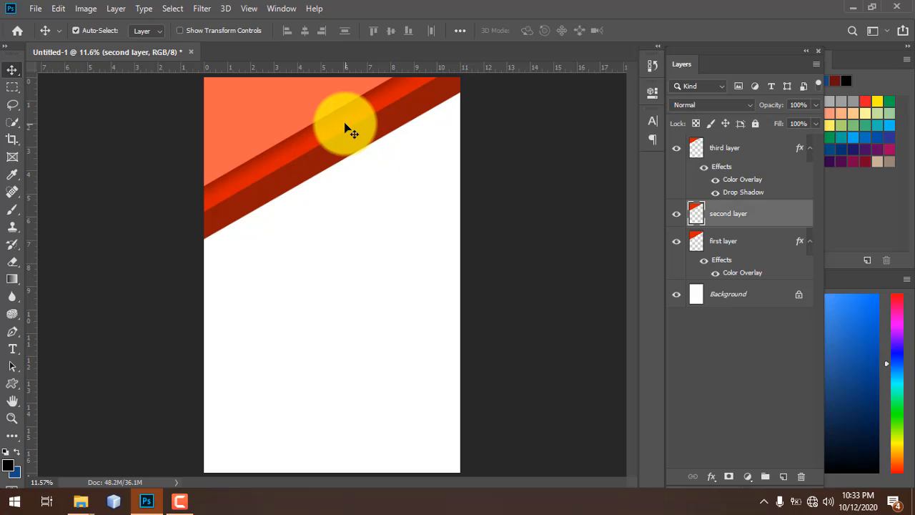
- Add the same drop shadow to the second layer band
double_click(780, 213)
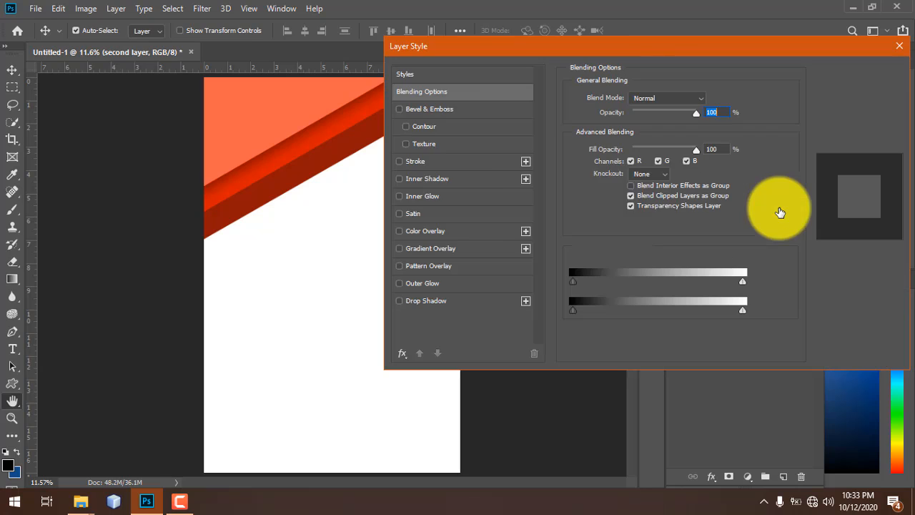
left_click(448, 299)
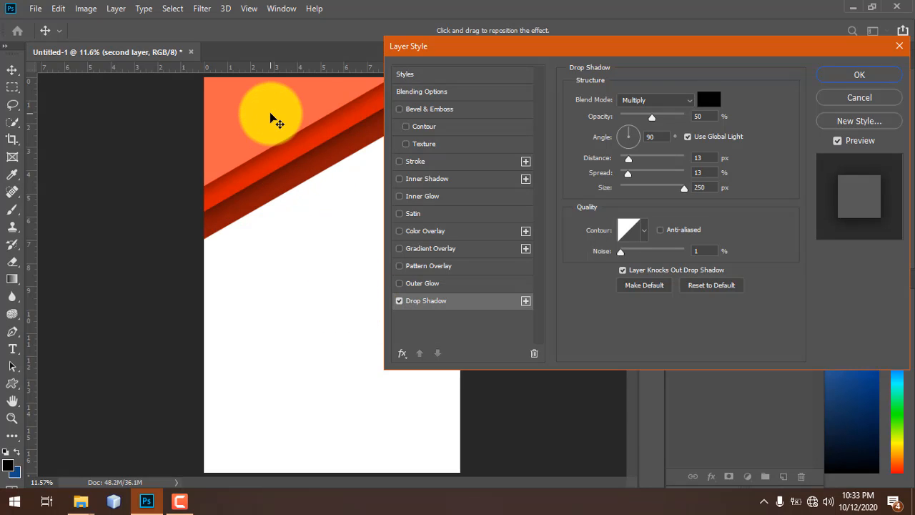
left_click_drag(556, 51, 413, 219)
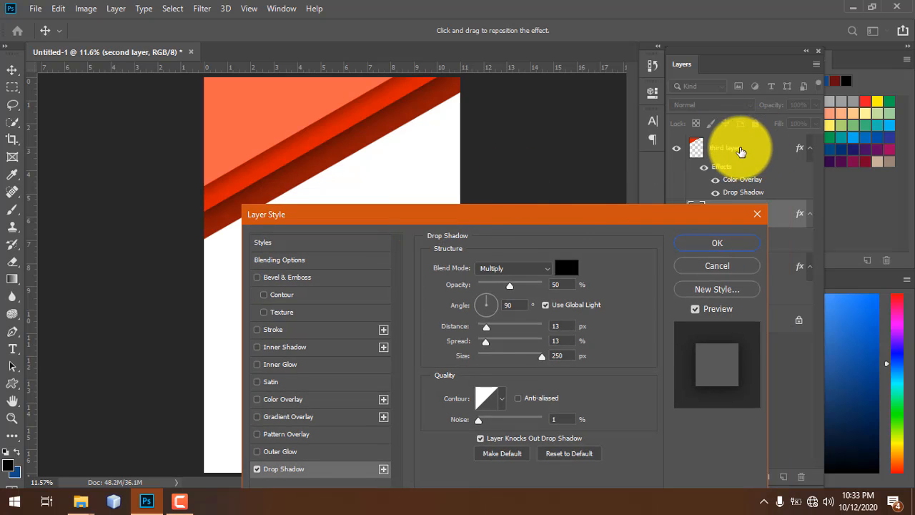
left_click_drag(313, 210, 455, 55)
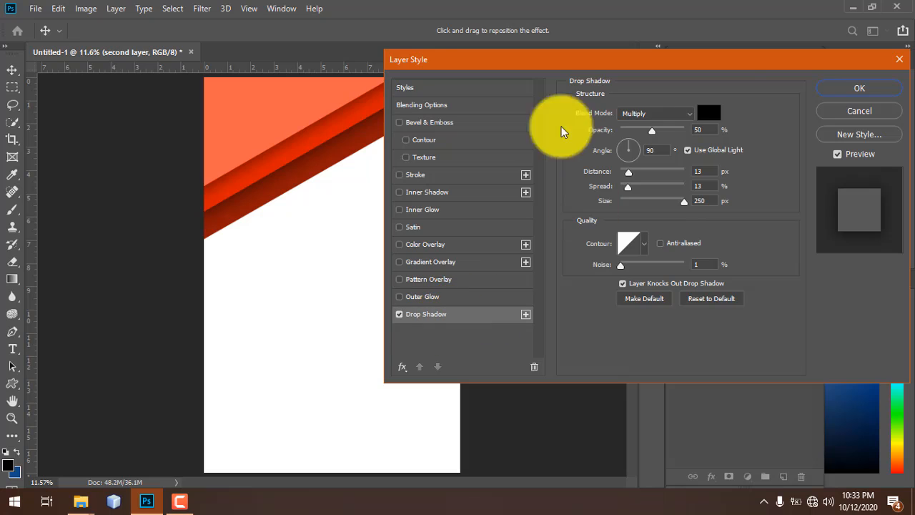
left_click(864, 88)
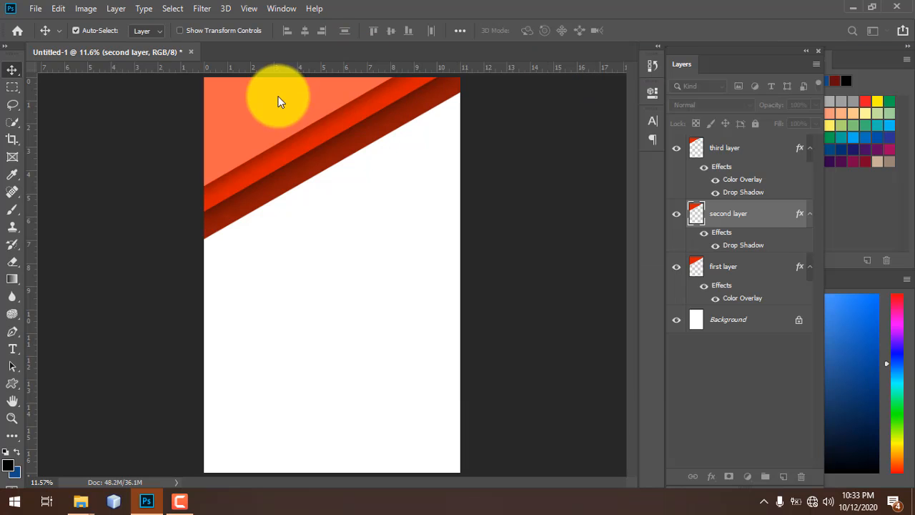
- Confirm the first layer's styles with Drop Shadow off, keeping only its Color Overlay
left_click(374, 147)
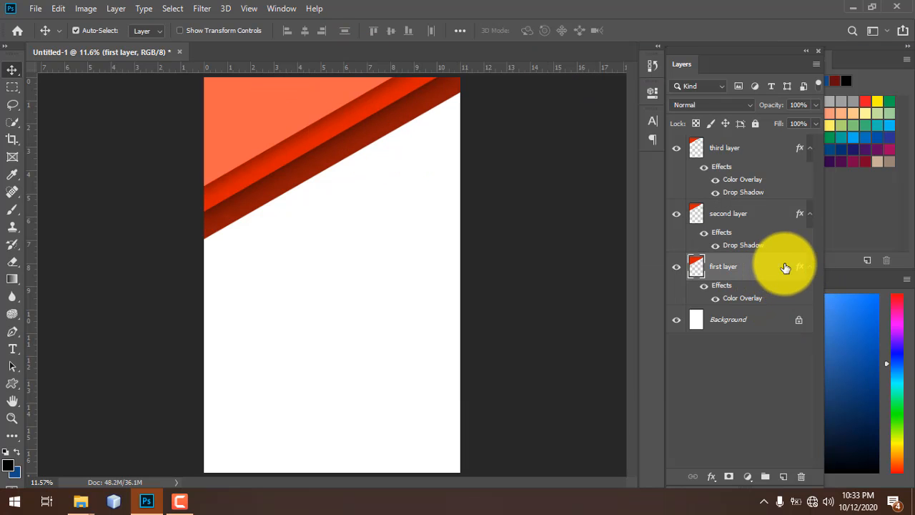
double_click(762, 289)
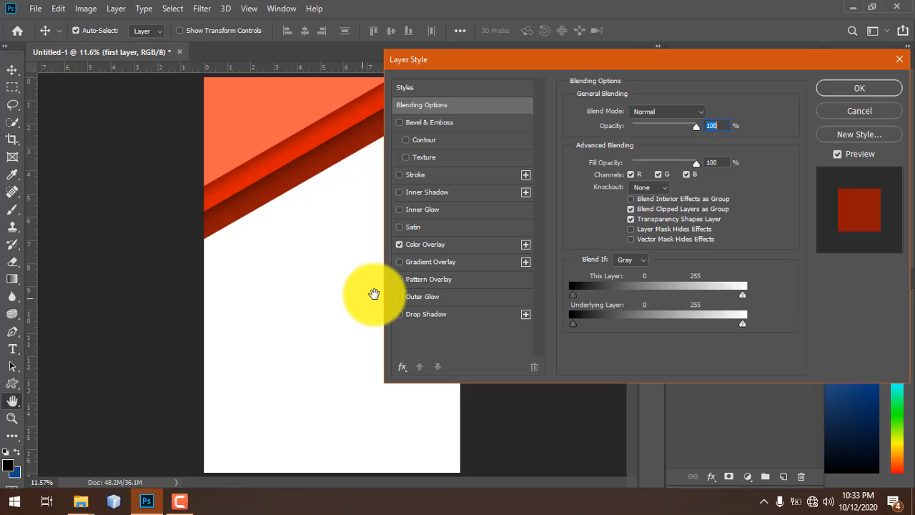
left_click(399, 314)
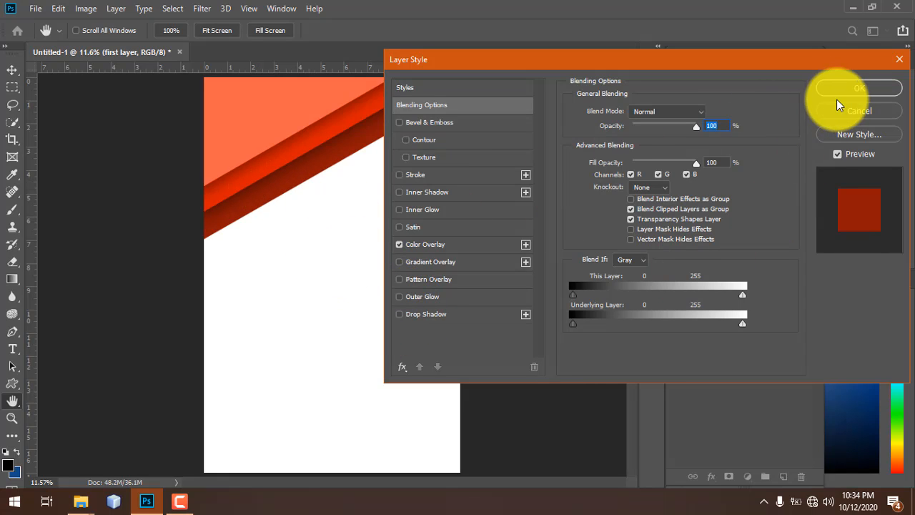
left_click(821, 87)
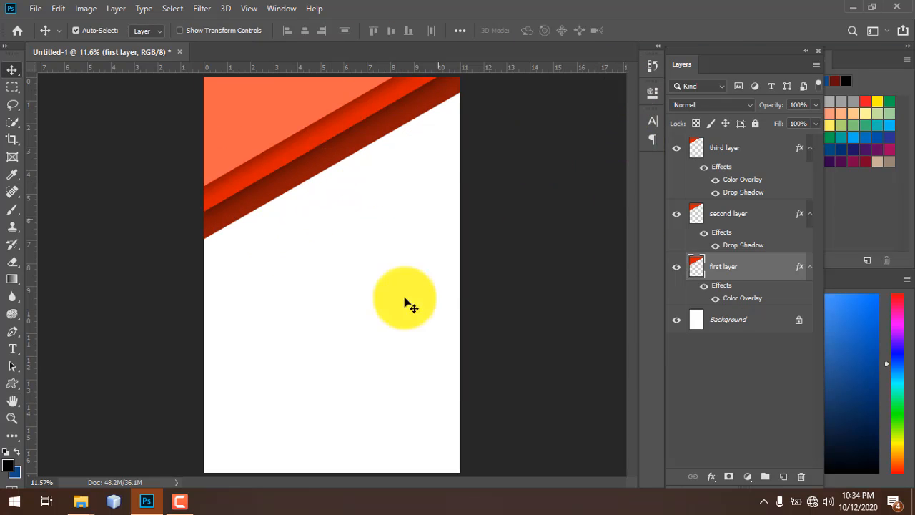
- Alt-drag copies of the three selected bands lower on the page and enter Free Transform
left_click_drag(356, 242, 229, 92)
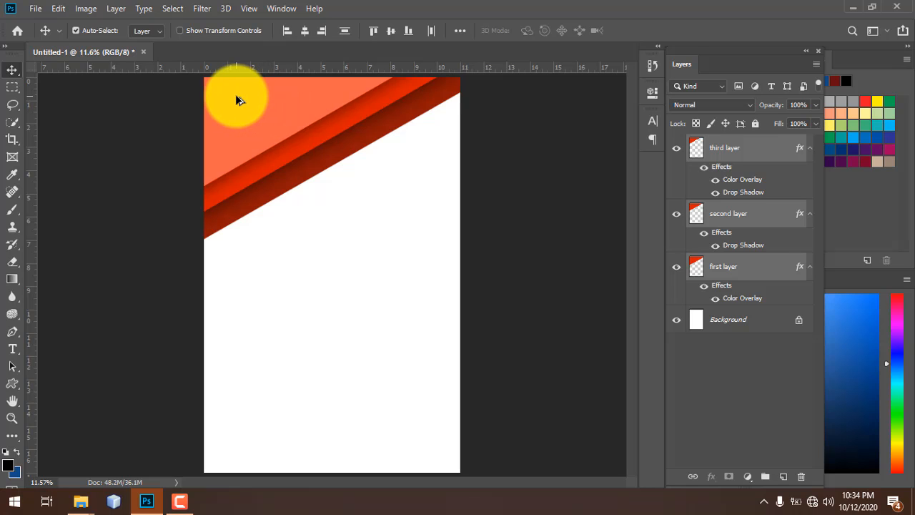
left_click_drag(245, 139, 281, 262)
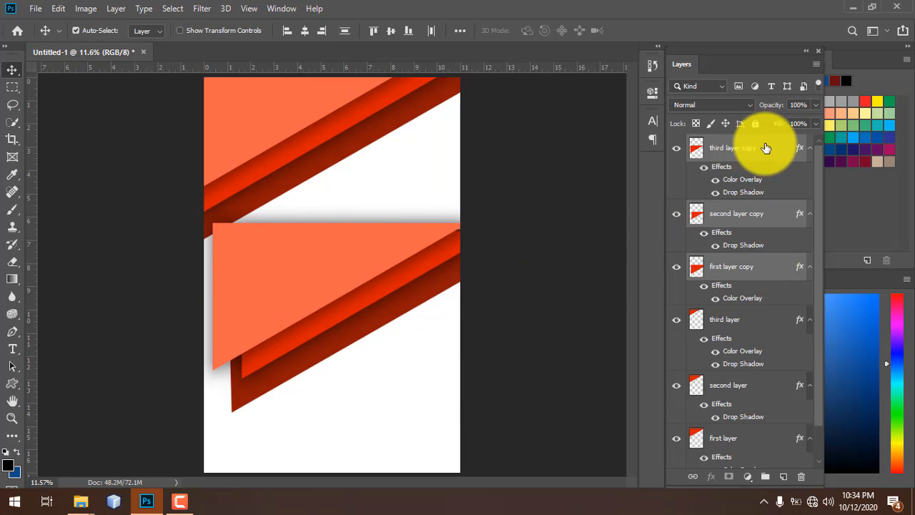
key("ctrl")
key("ctrl")
key("ctrl+t")
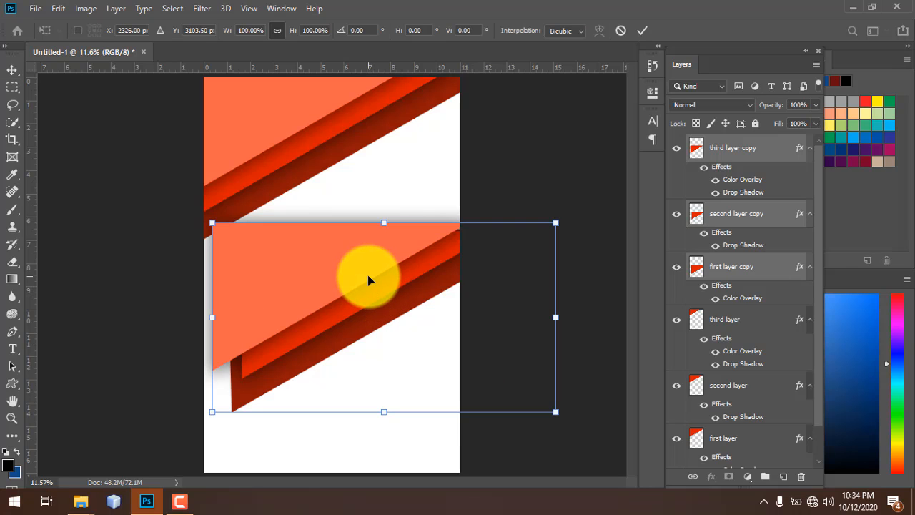
- Flip the copied bands horizontally and vertically, move them to the bottom corner, and commit
right_click(369, 280)
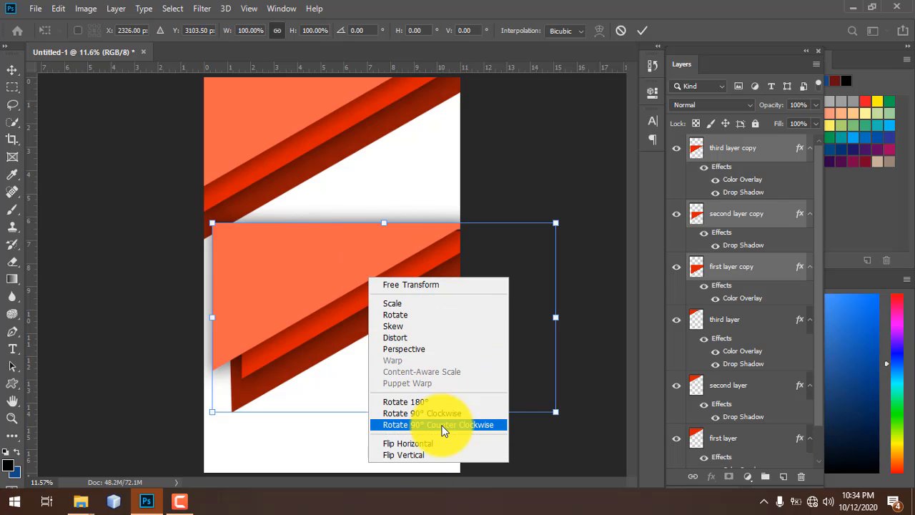
left_click(441, 446)
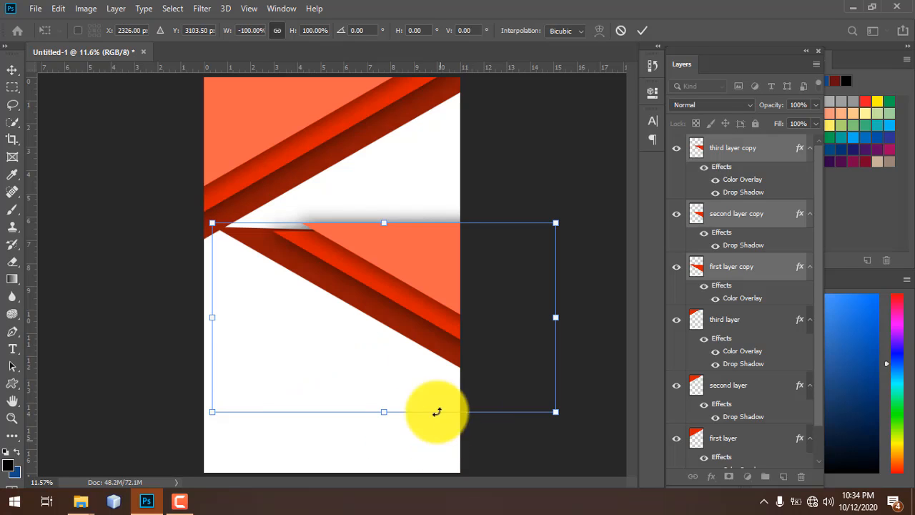
right_click(415, 311)
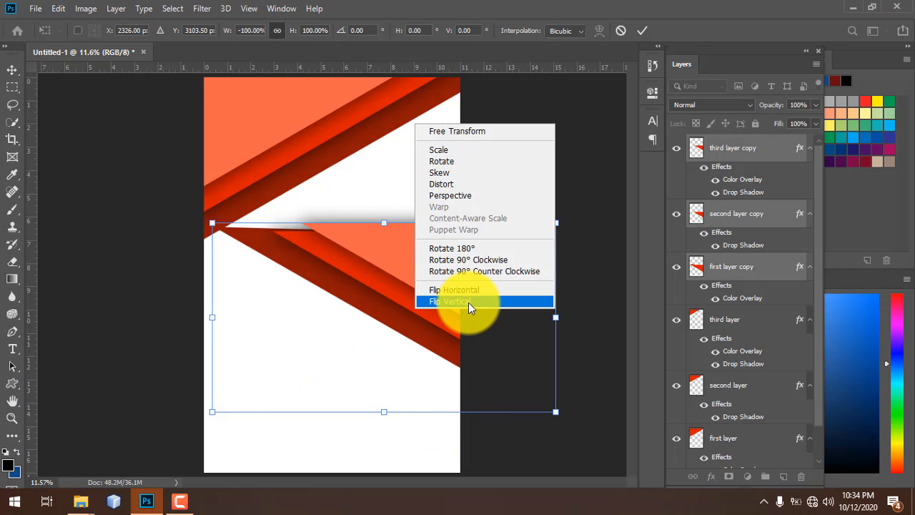
left_click(468, 302)
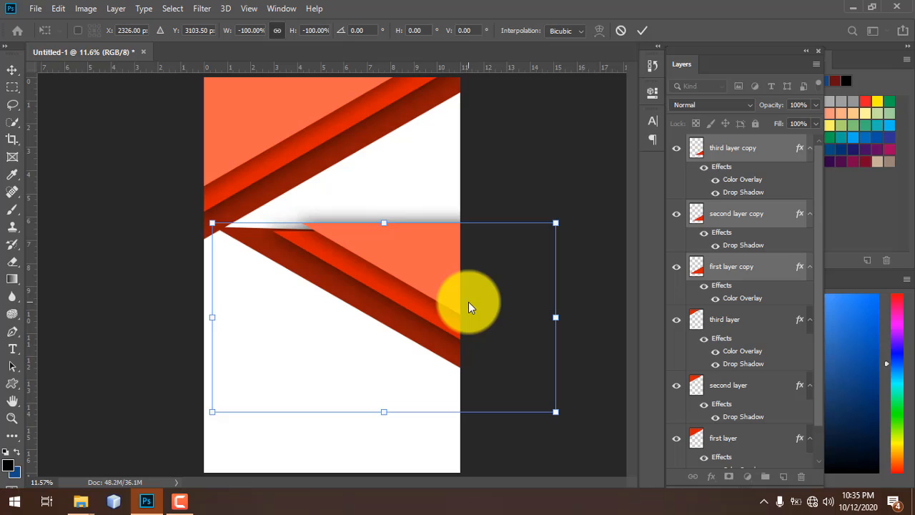
left_click_drag(397, 384, 384, 424)
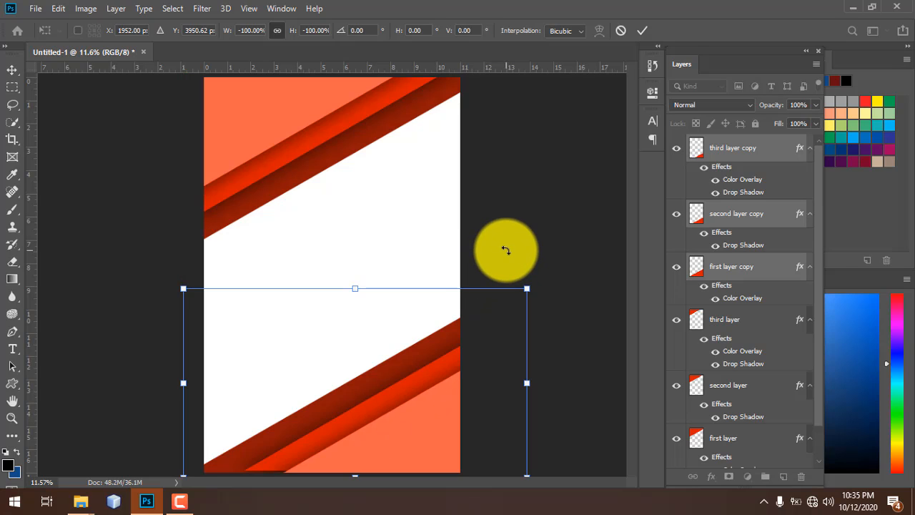
key("Return")
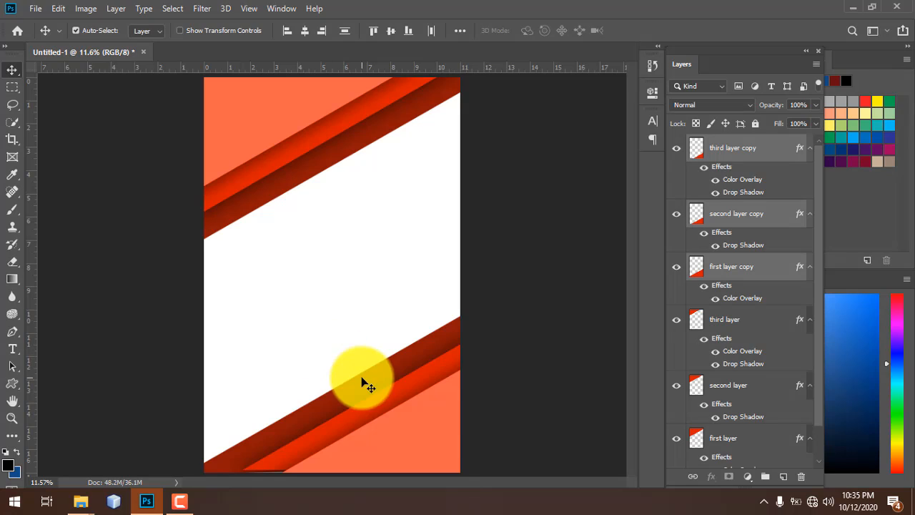
left_click(539, 204)
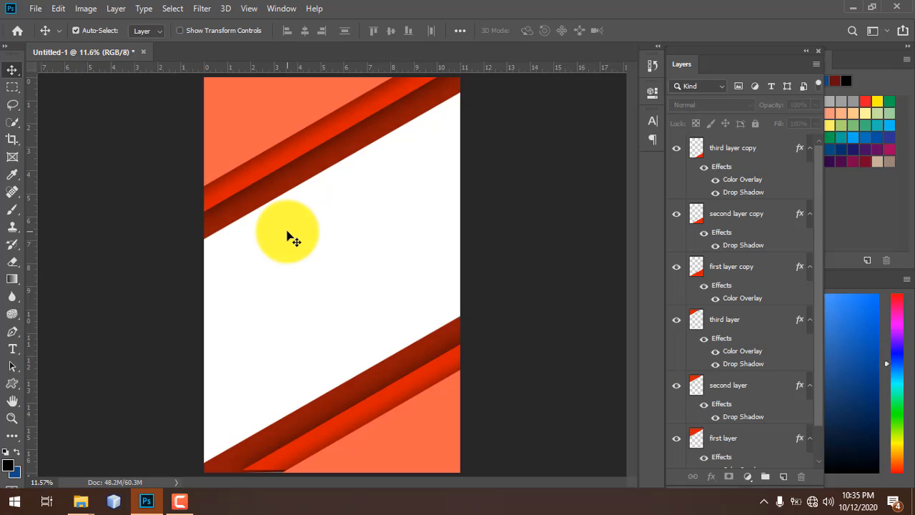
key("t")
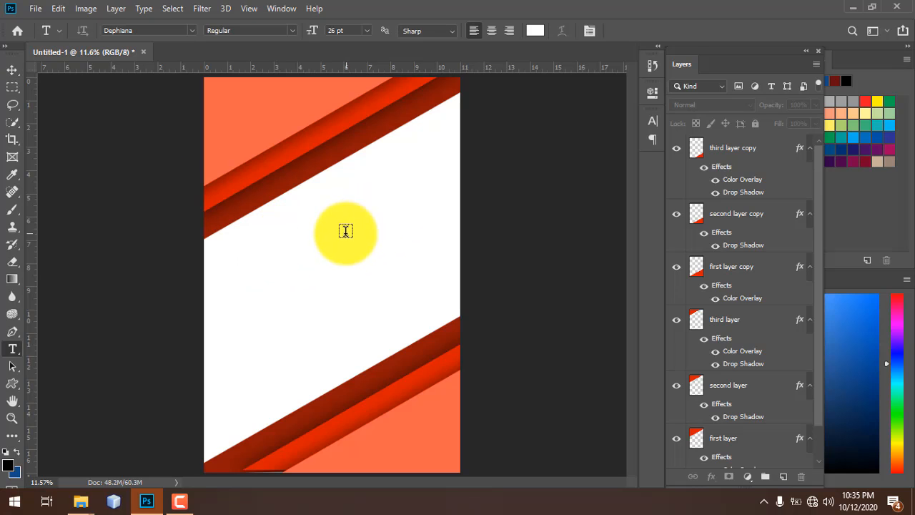
- Start a new text layer on the white band with black (000000) text colour
left_click(750, 147)
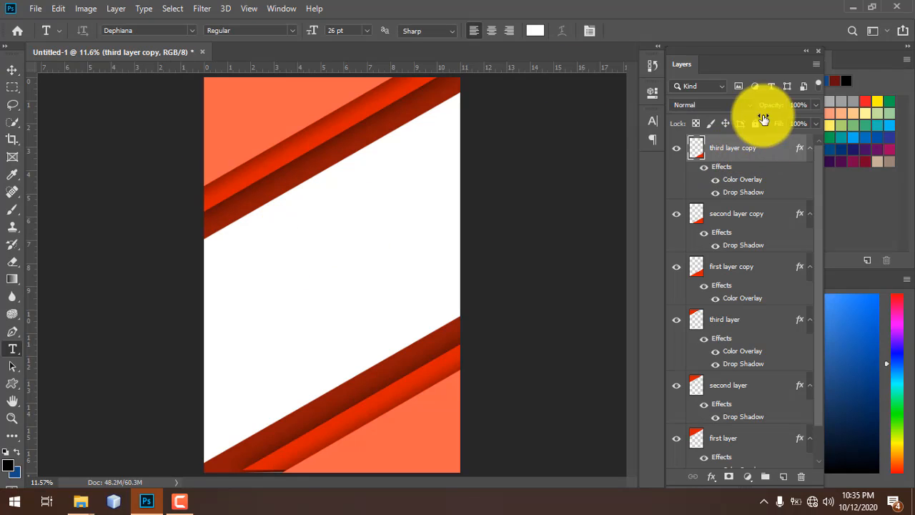
left_click(263, 242)
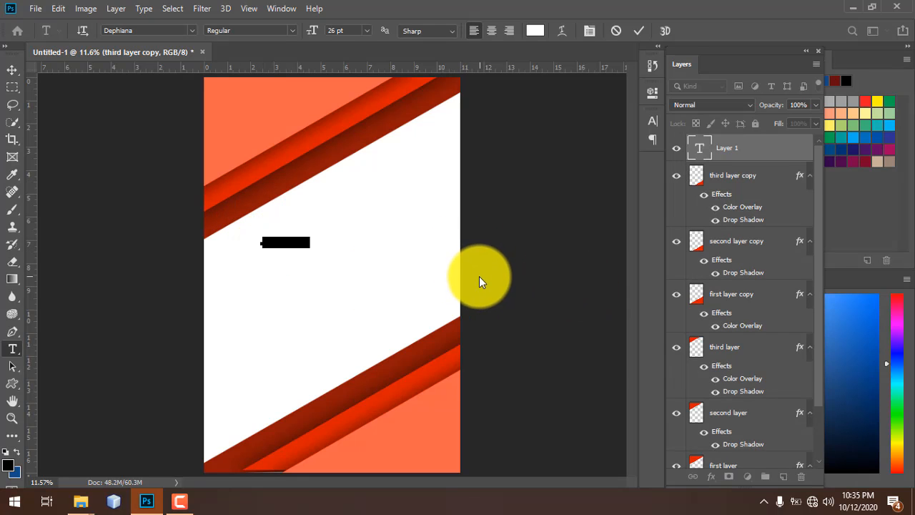
left_click(537, 31)
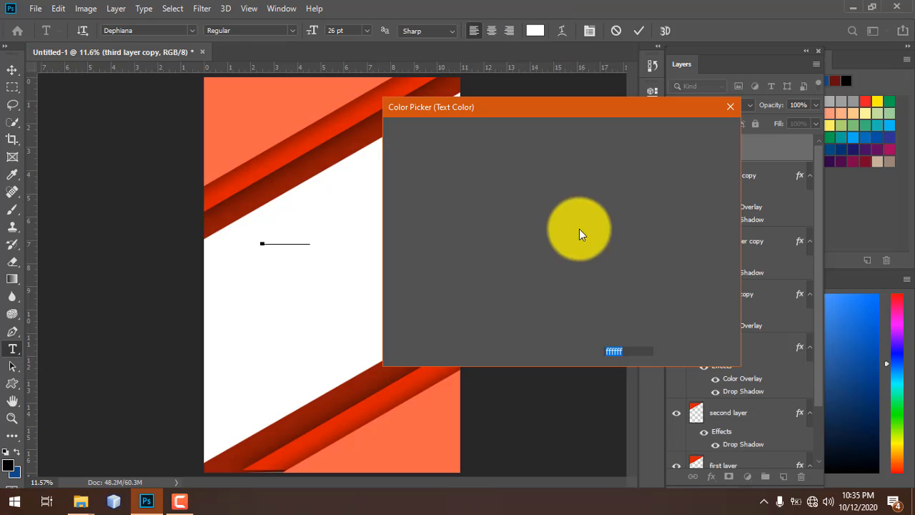
type("000000")
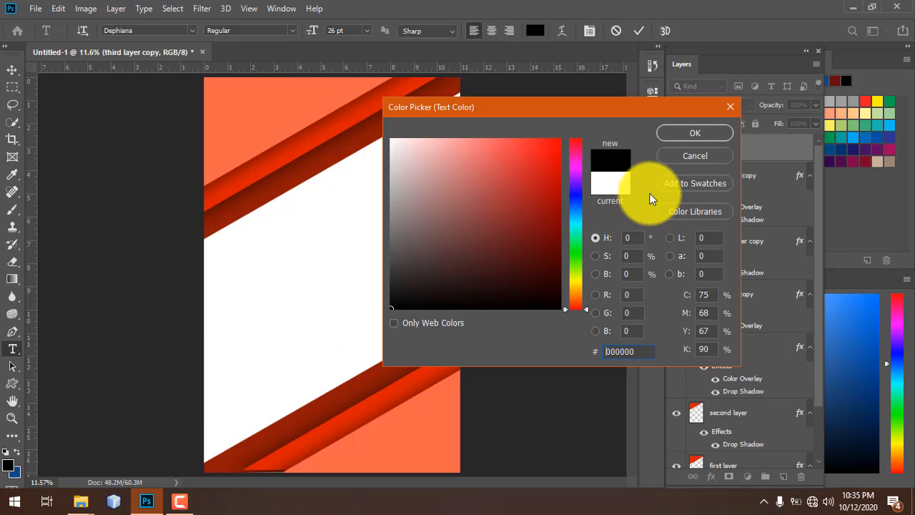
left_click(691, 133)
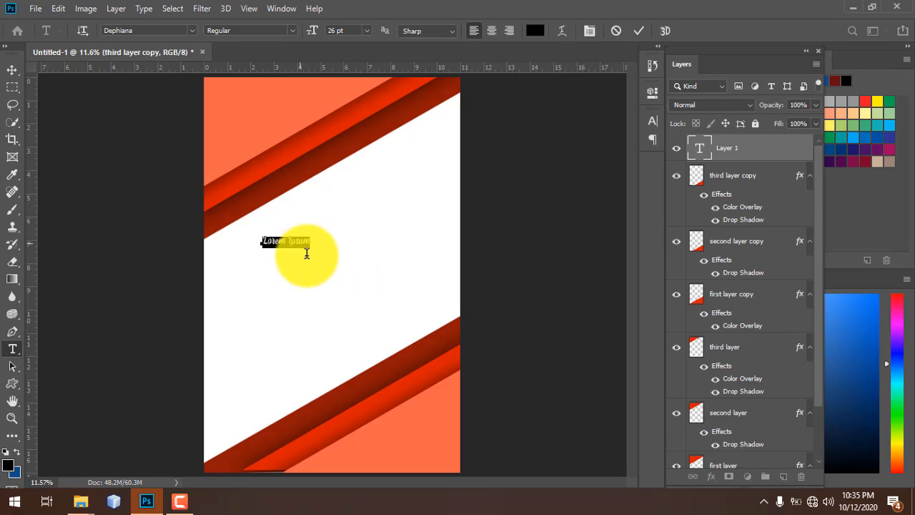
- Size the Dephiana text to 103 pt and type 'Photoshop' over the placeholder
left_click(590, 31)
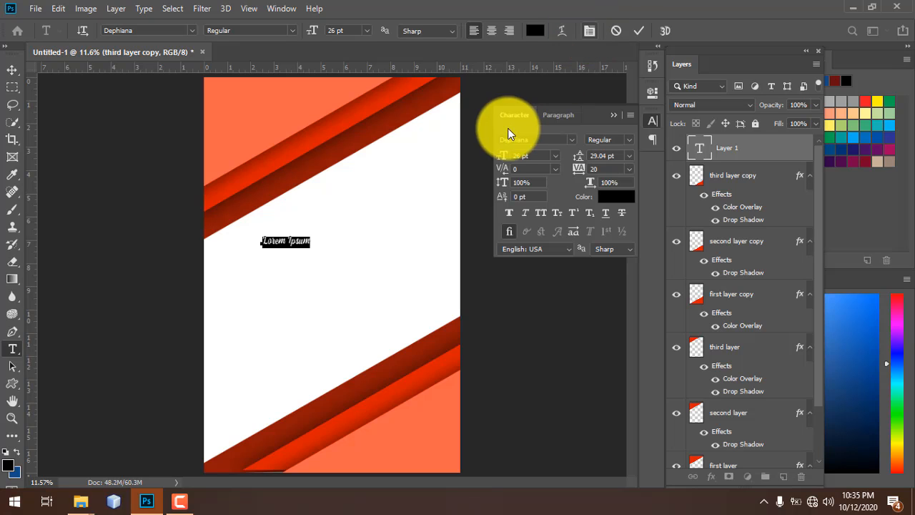
left_click_drag(504, 156, 563, 160)
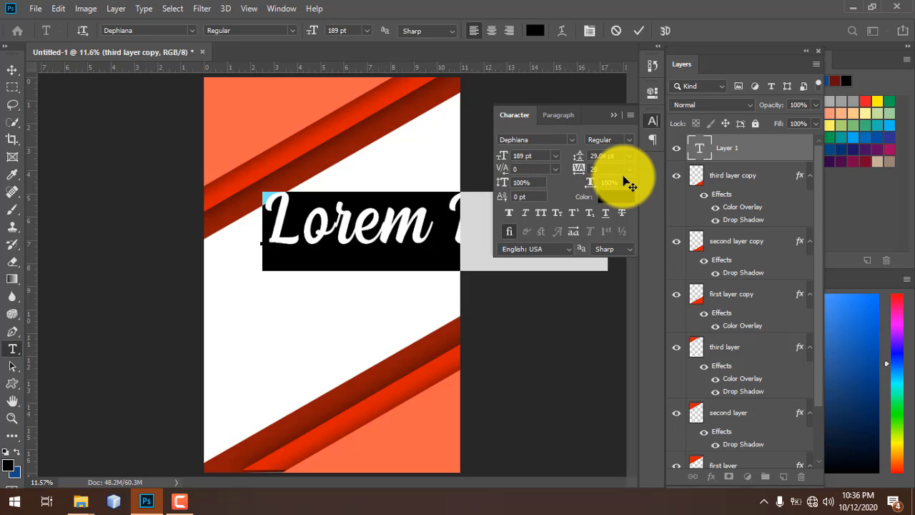
left_click_drag(501, 156, 467, 160)
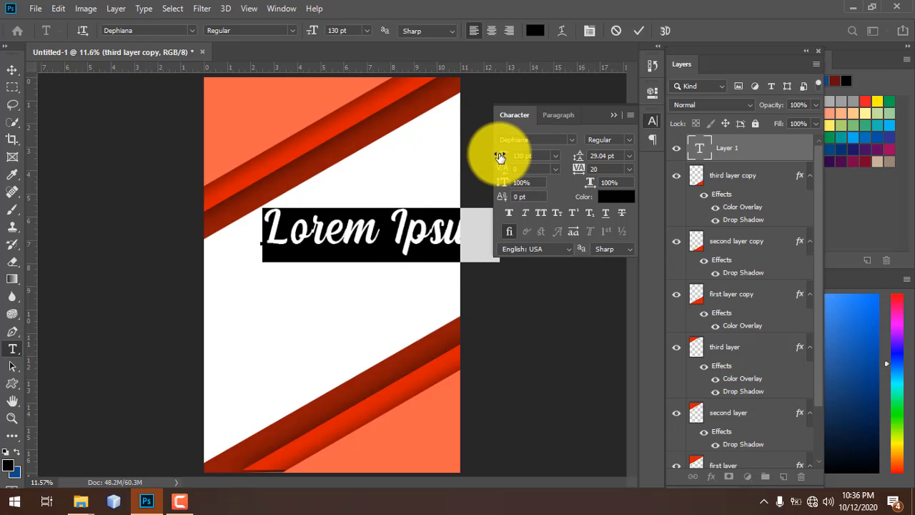
left_click_drag(500, 156, 483, 155)
left_click(372, 244)
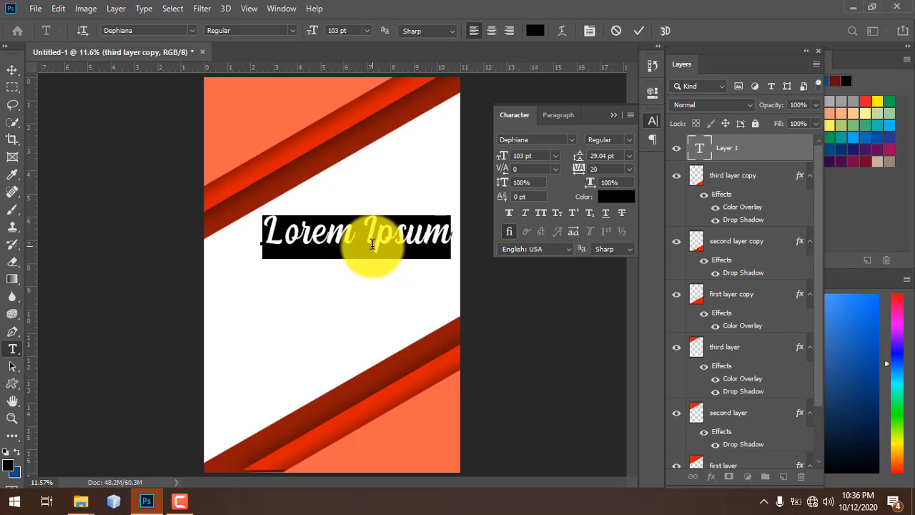
type("P")
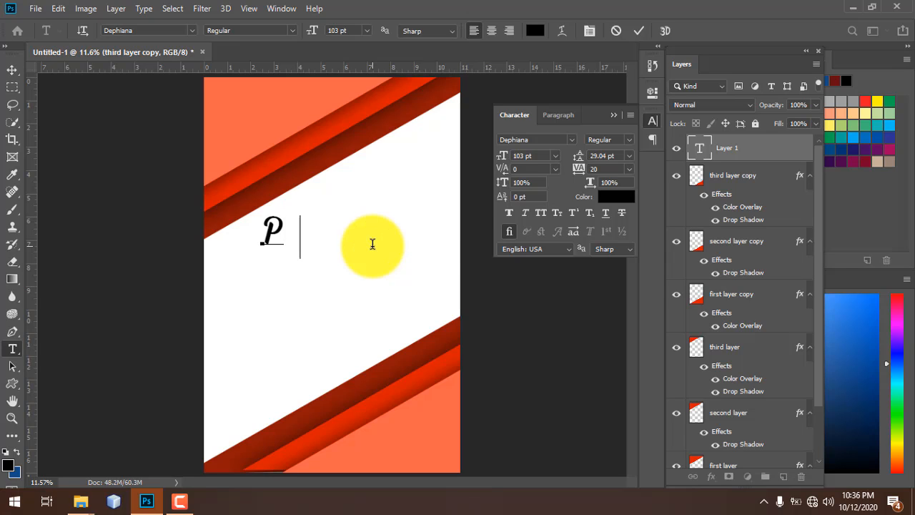
type("ho")
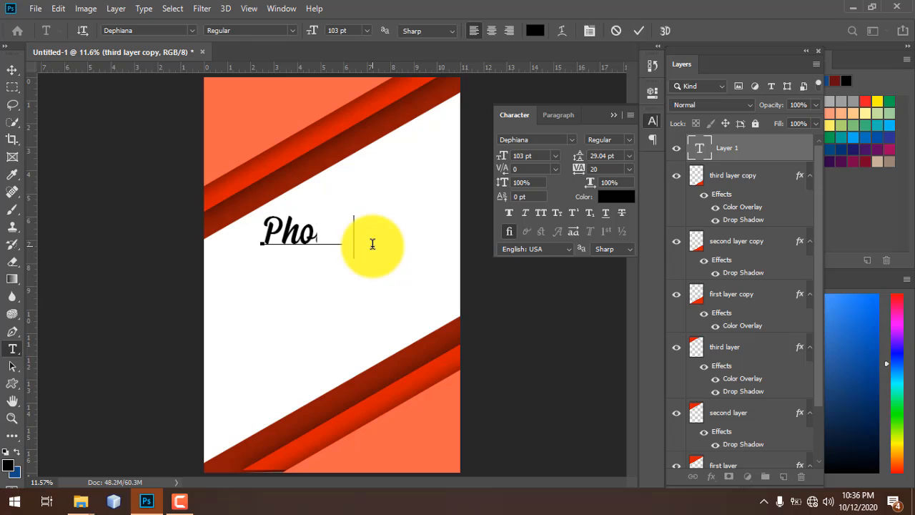
type("toshop")
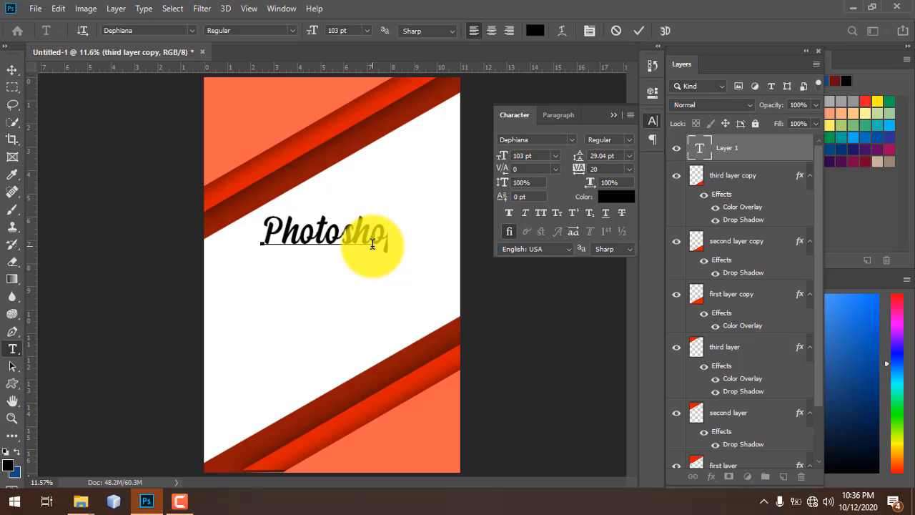
- Add 'Adobe ' before 'Photoshop', shift the title left, set it to 100 pt, and commit
left_click(262, 228)
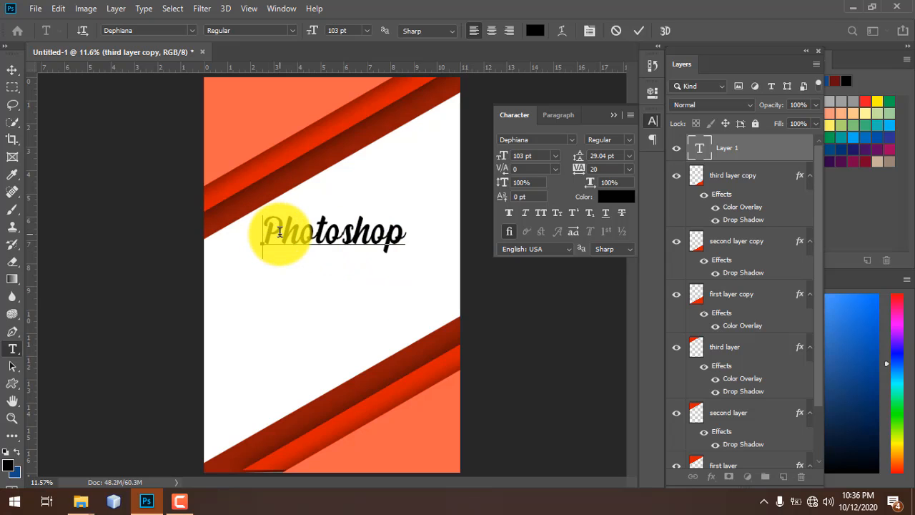
type("a")
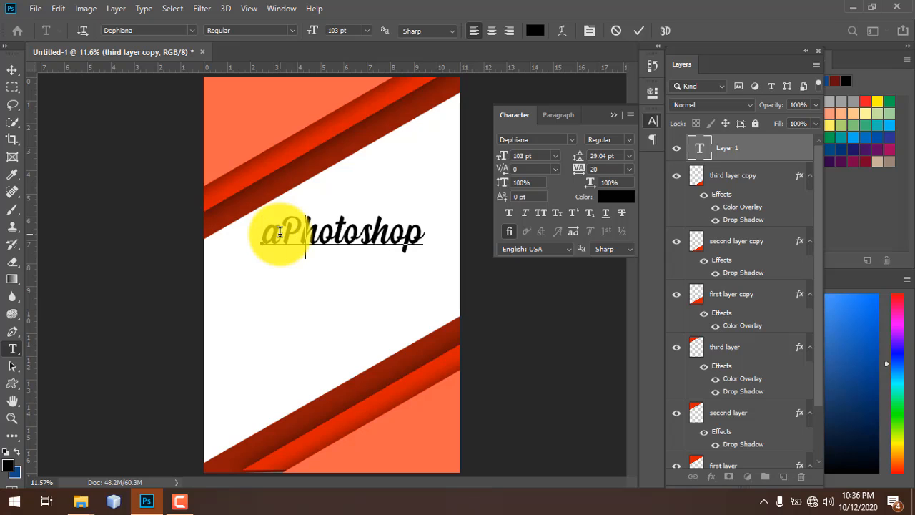
key("BackSpace")
type("Ad")
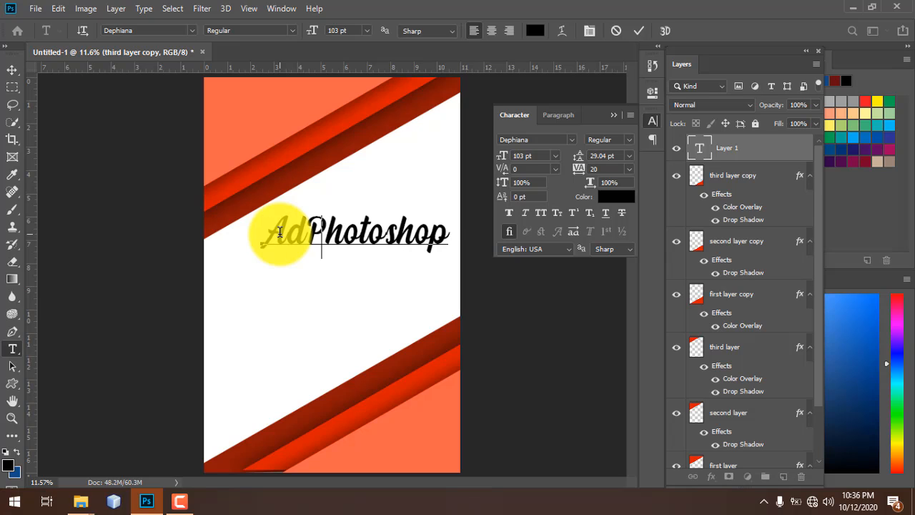
type("obe")
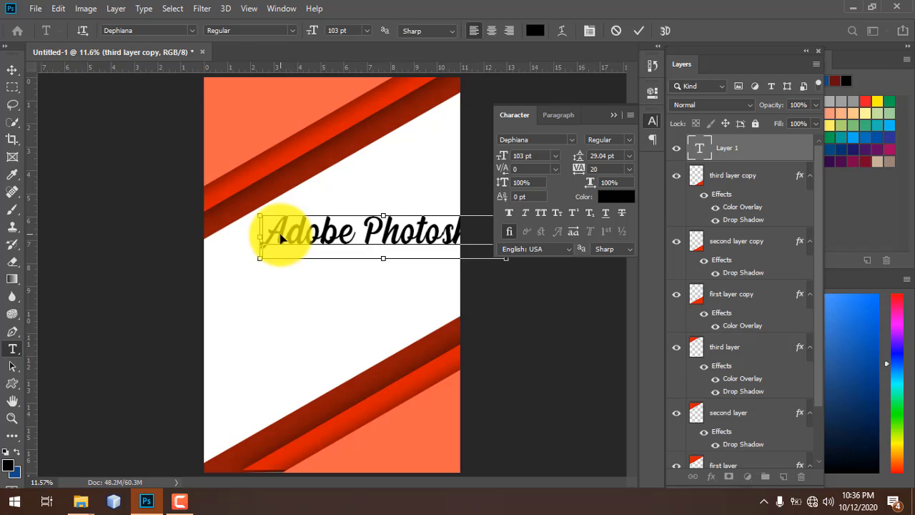
key("ctrl+a")
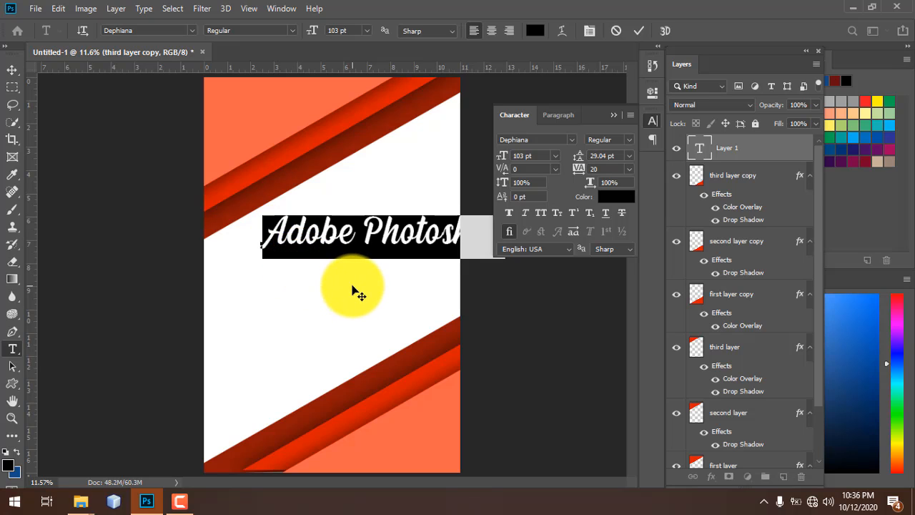
left_click_drag(327, 286, 300, 288)
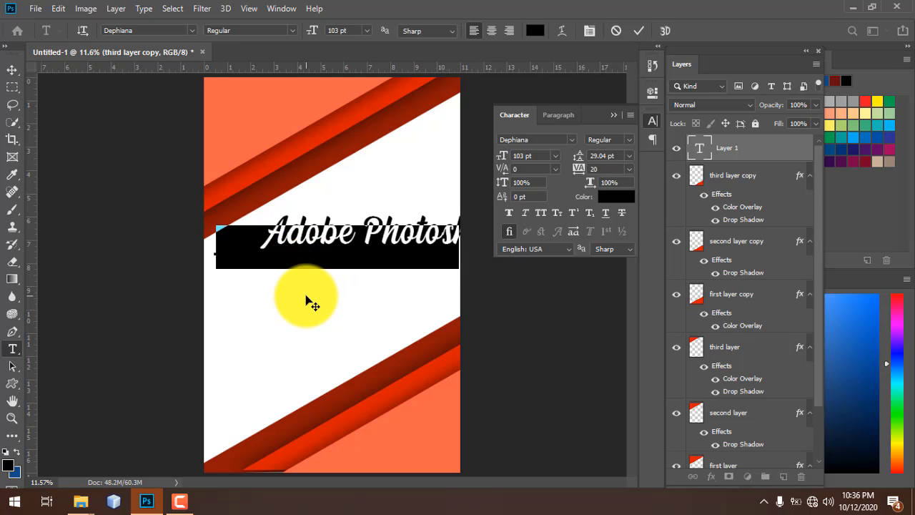
left_click(529, 155)
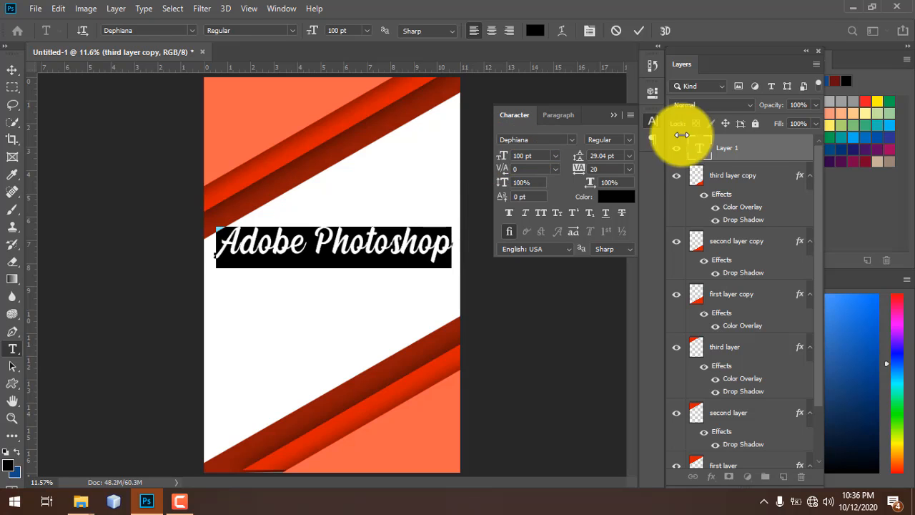
left_click(743, 149)
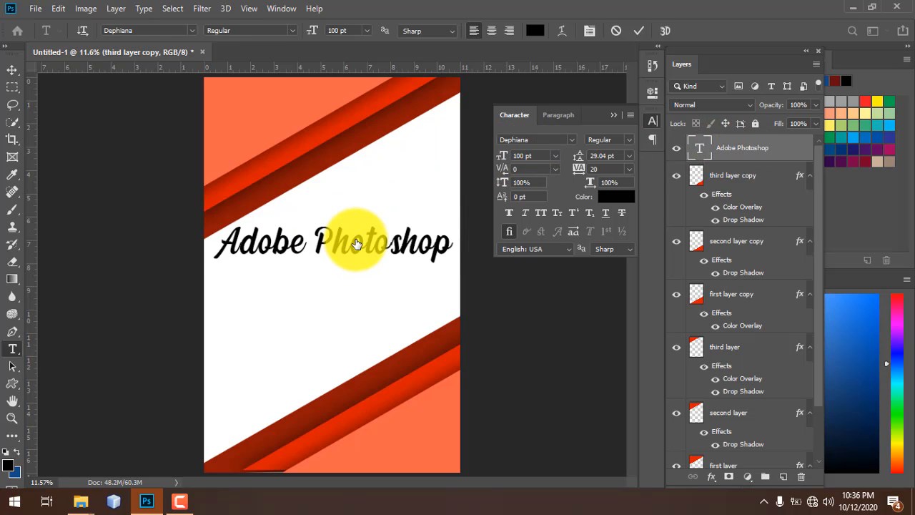
left_click(403, 245)
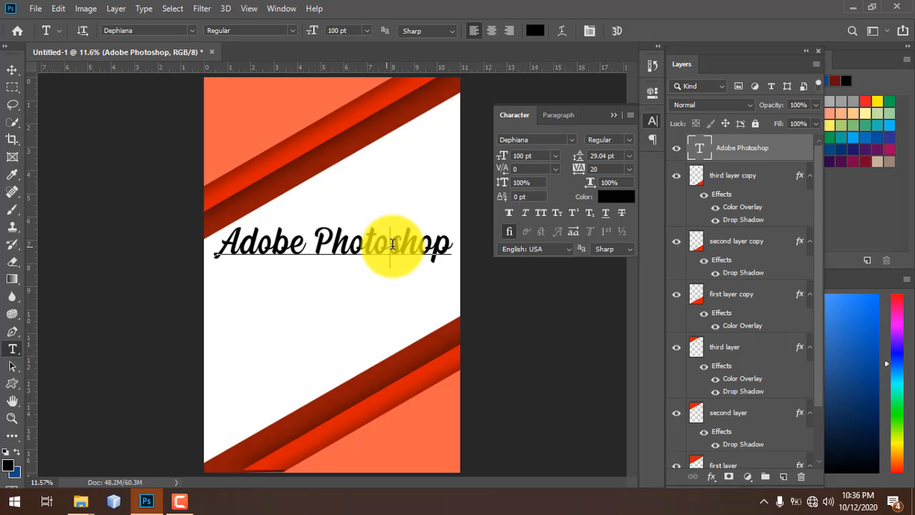
key("ctrl+a")
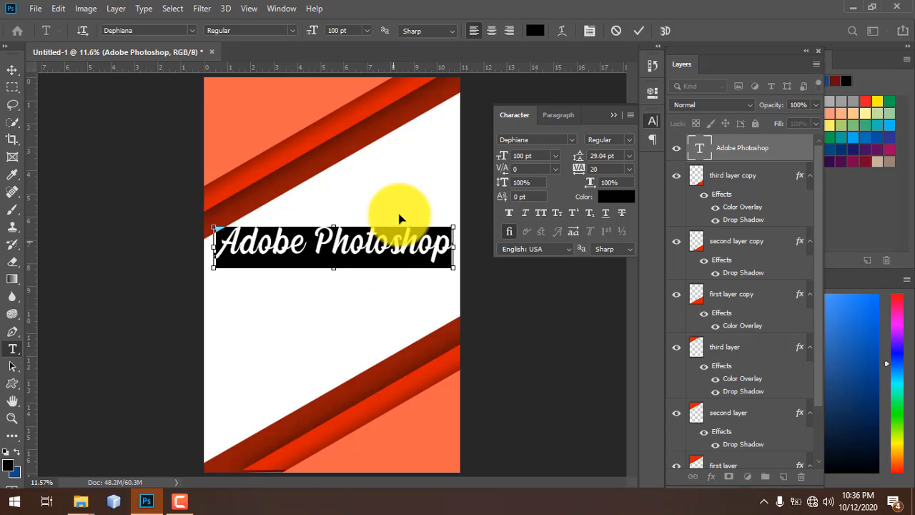
left_click(778, 157)
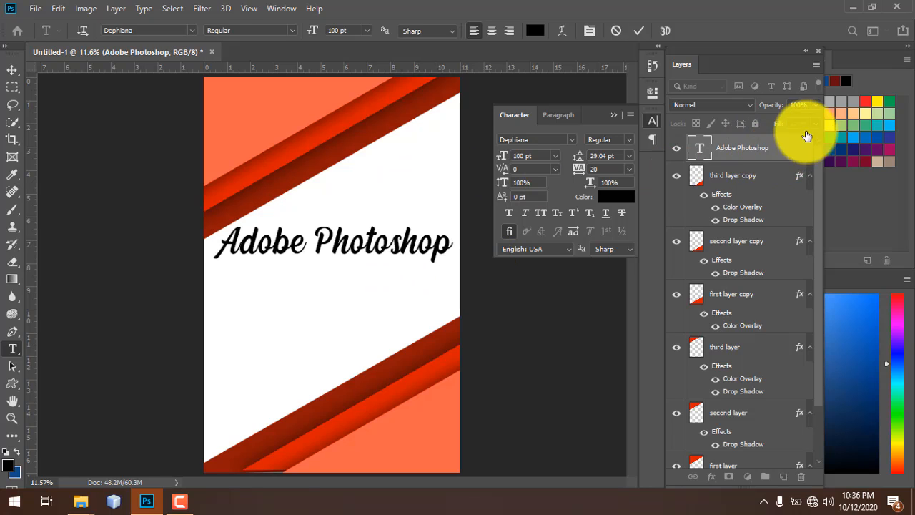
- Apply Another Typewriter, then Angeline Vintage, to the title from the font list
left_click(570, 139)
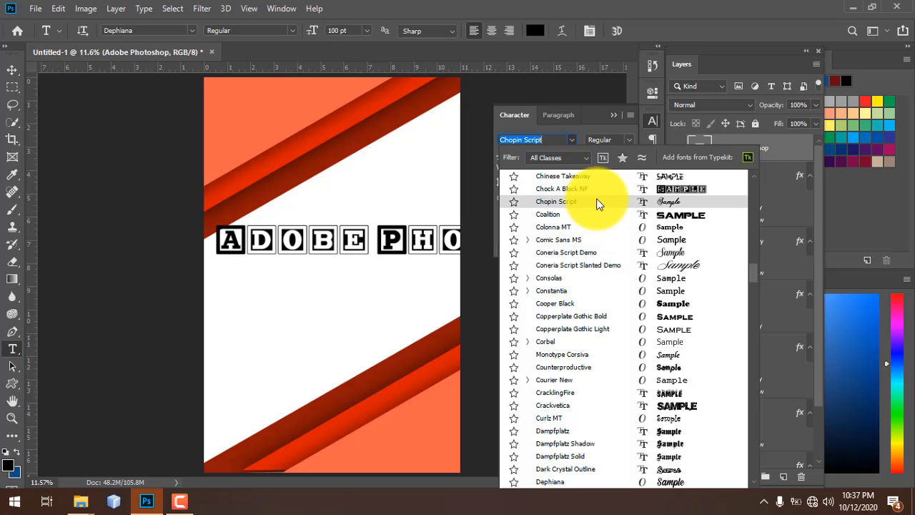
scroll(599, 204, "down", 1)
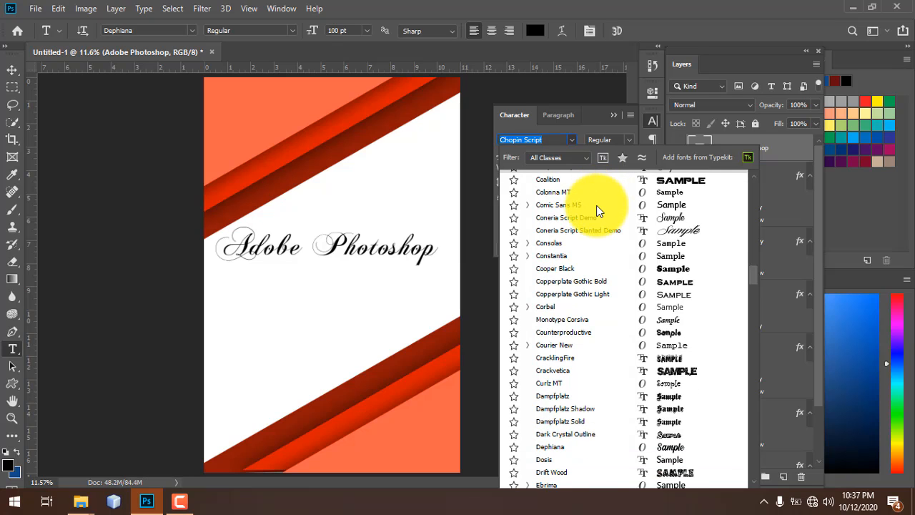
scroll(599, 207, "down", 1)
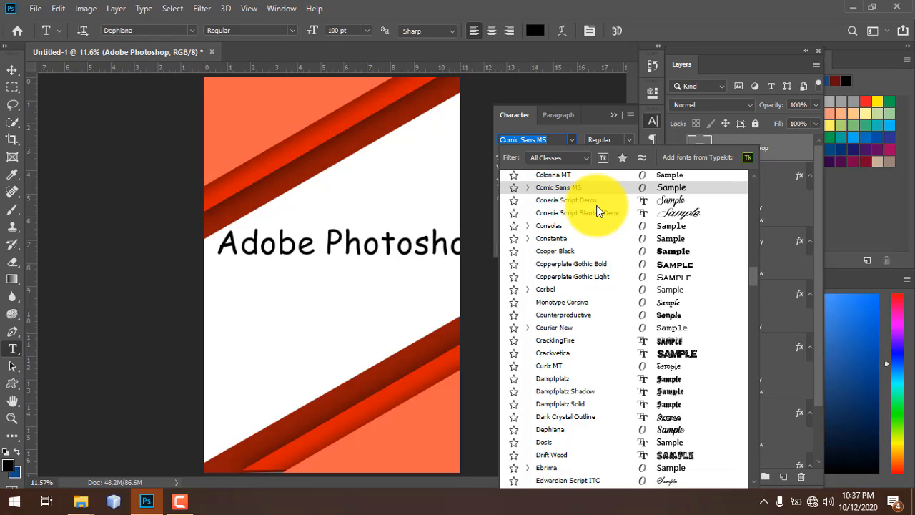
scroll(598, 207, "down", 1)
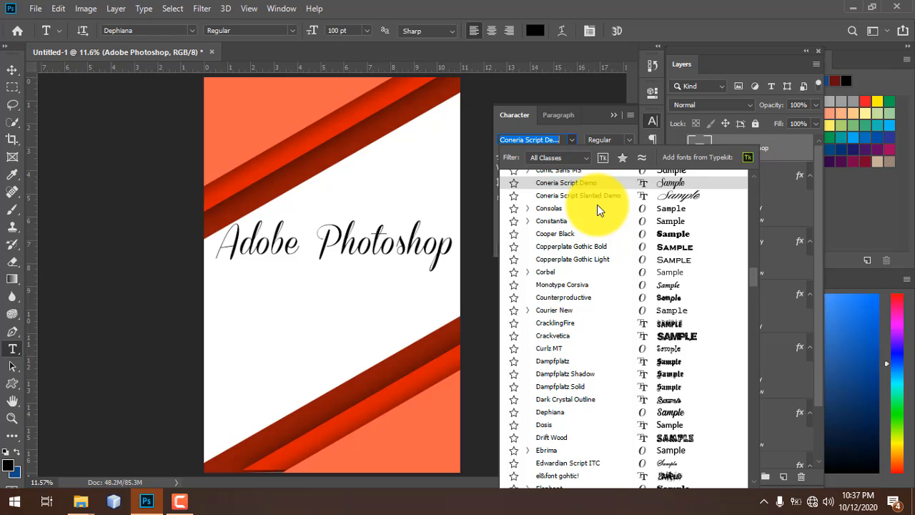
scroll(597, 204, "up", 10)
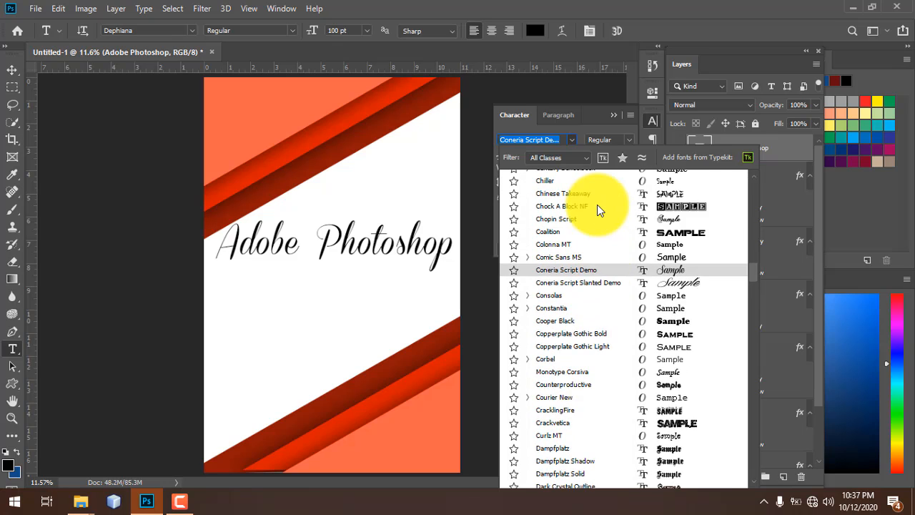
scroll(597, 205, "up", 5)
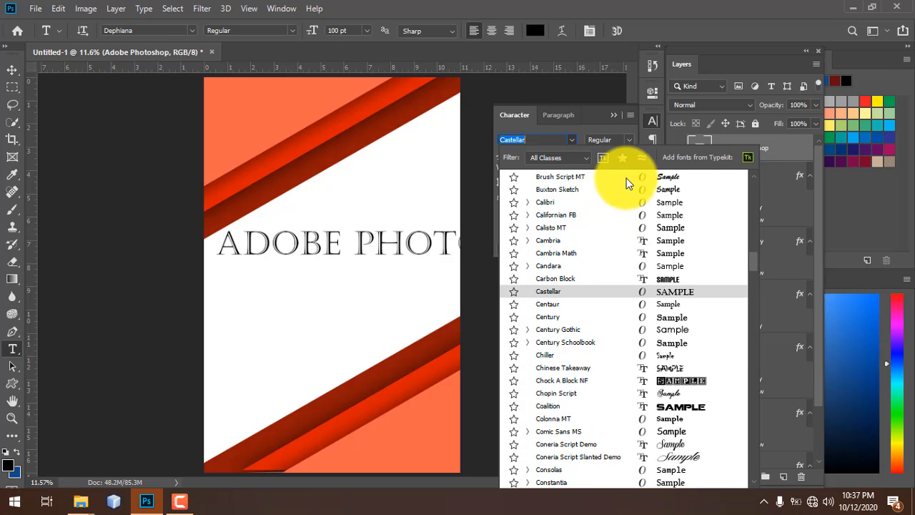
scroll(626, 175, "up", 5)
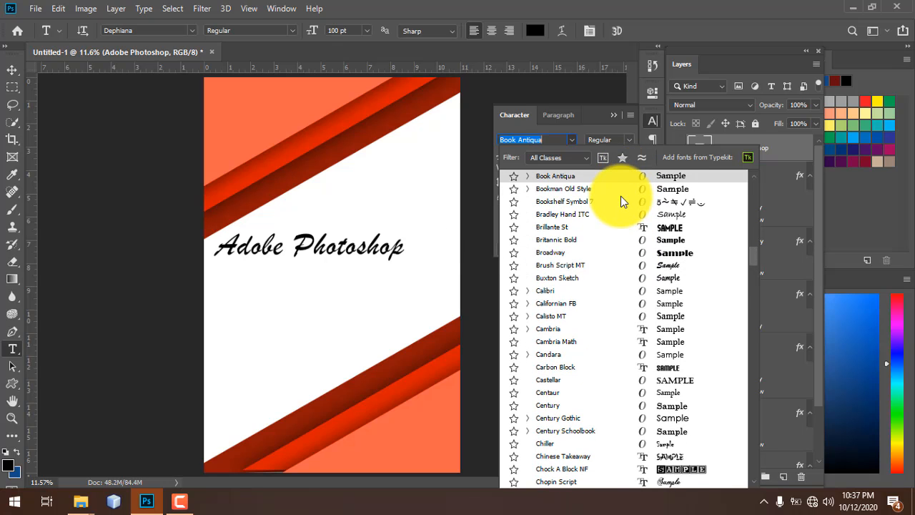
scroll(621, 196, "up", 4)
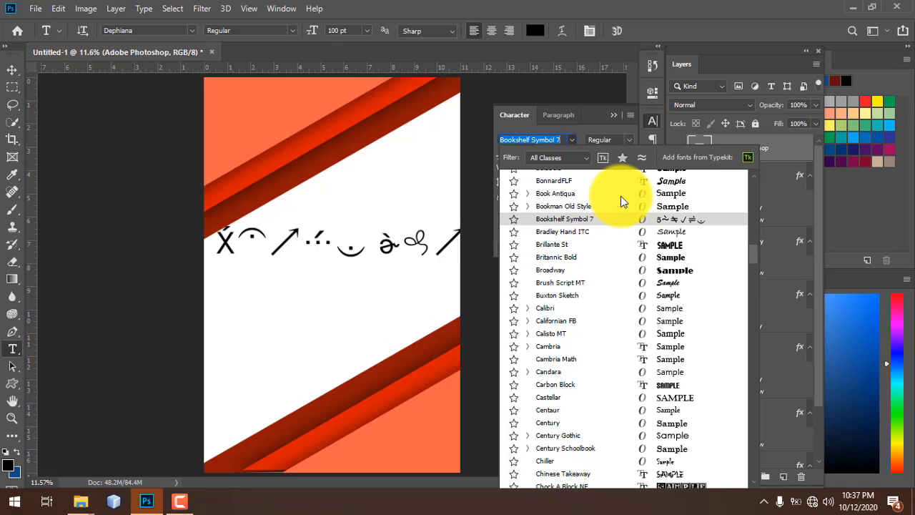
scroll(621, 196, "up", 7)
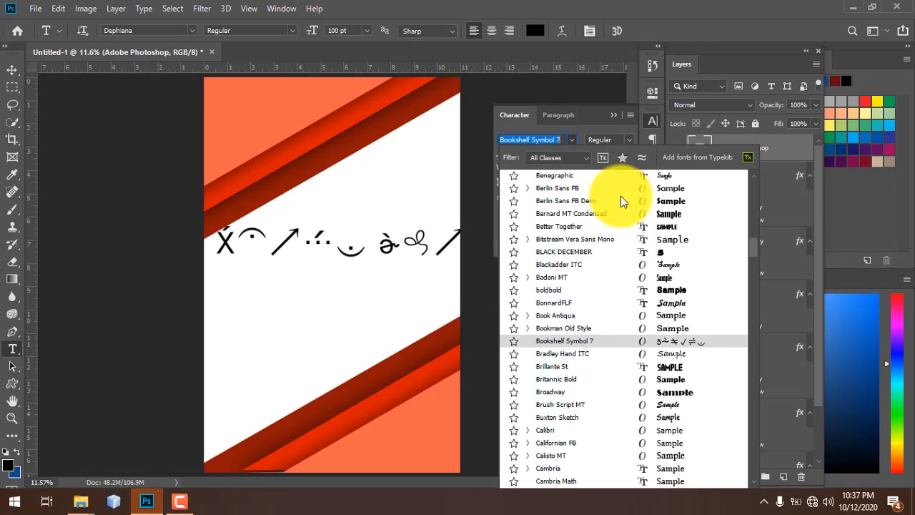
scroll(621, 196, "up", 5)
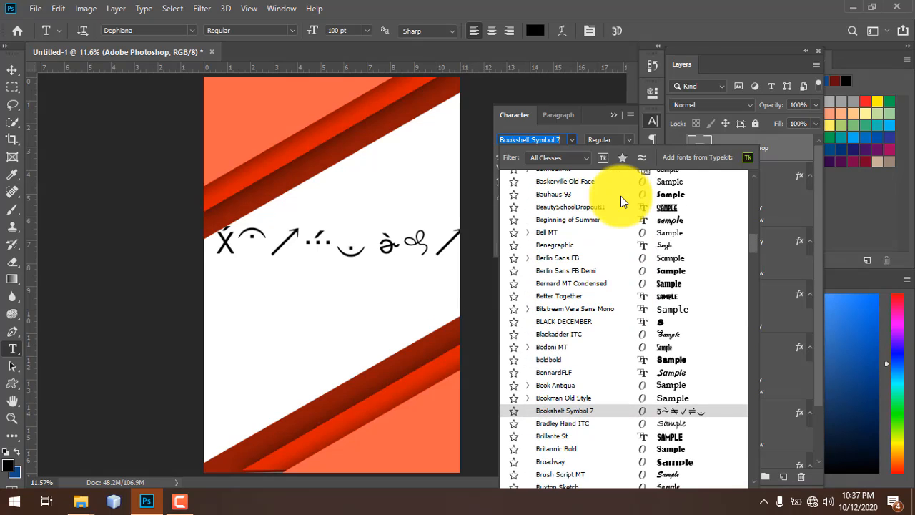
scroll(621, 196, "up", 5)
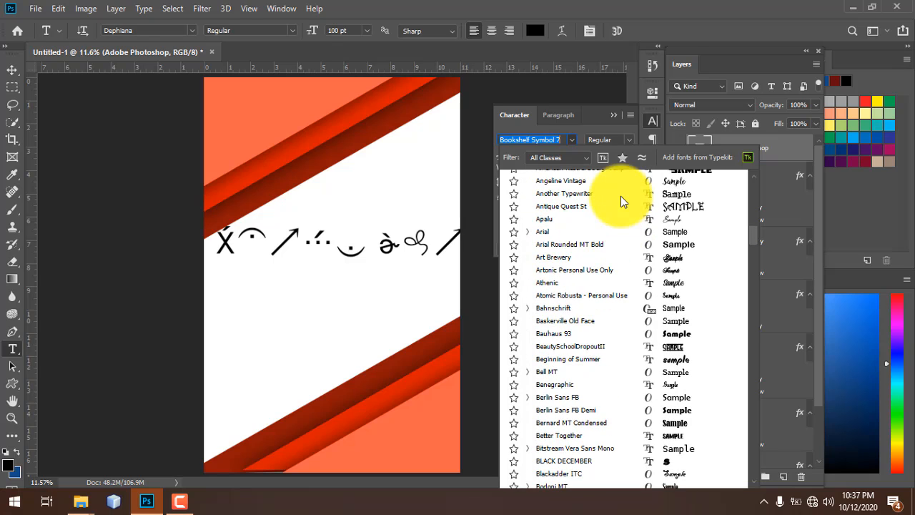
left_click(620, 193)
left_click(620, 181)
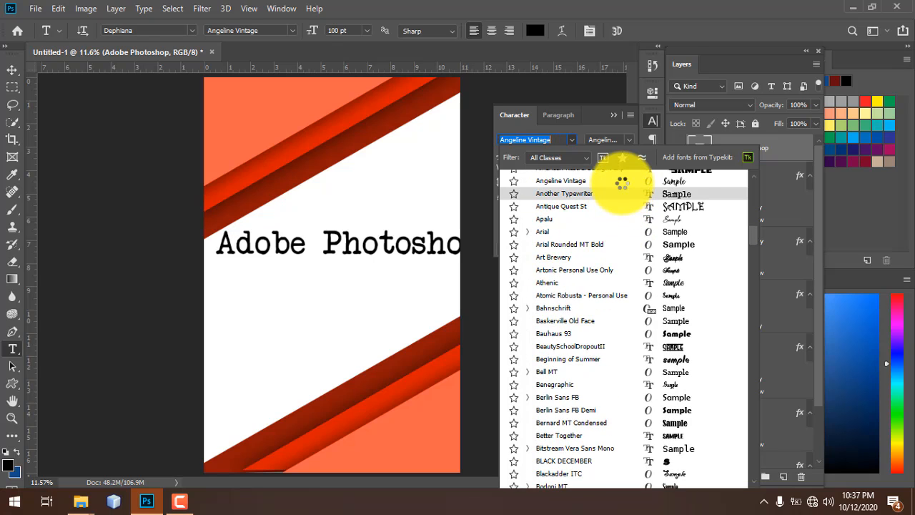
scroll(622, 183, "up", 5)
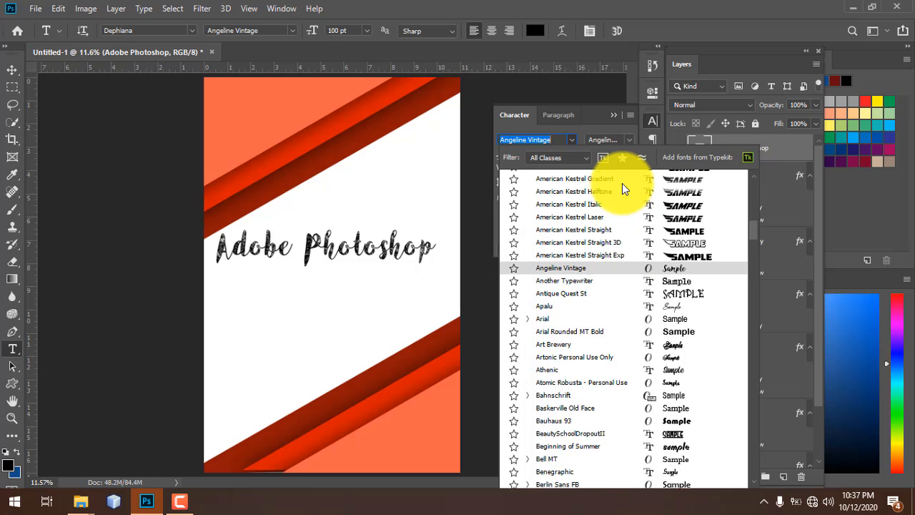
scroll(622, 183, "up", 5)
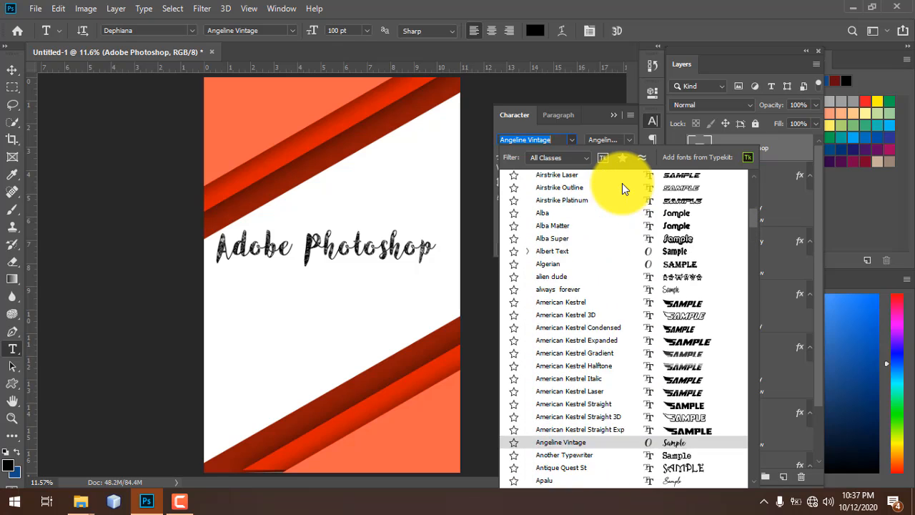
scroll(622, 183, "up", 3)
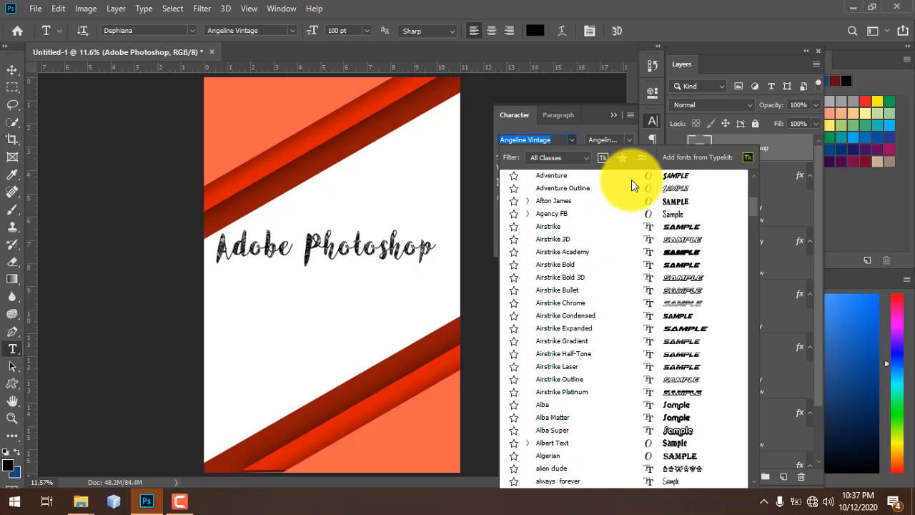
scroll(638, 226, "up", 1)
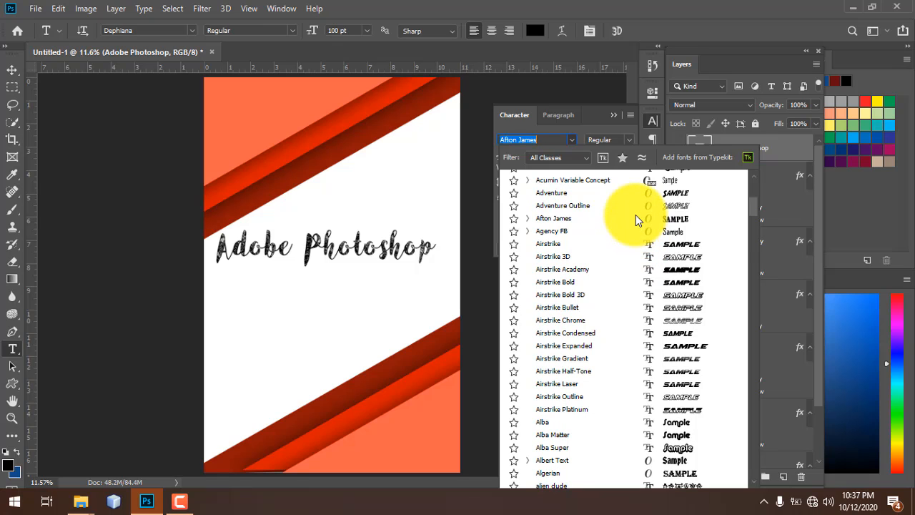
- Apply Afton James, then preview further fonts until the title shows a bold all-caps face
left_click(635, 216)
left_click_drag(751, 208, 751, 183)
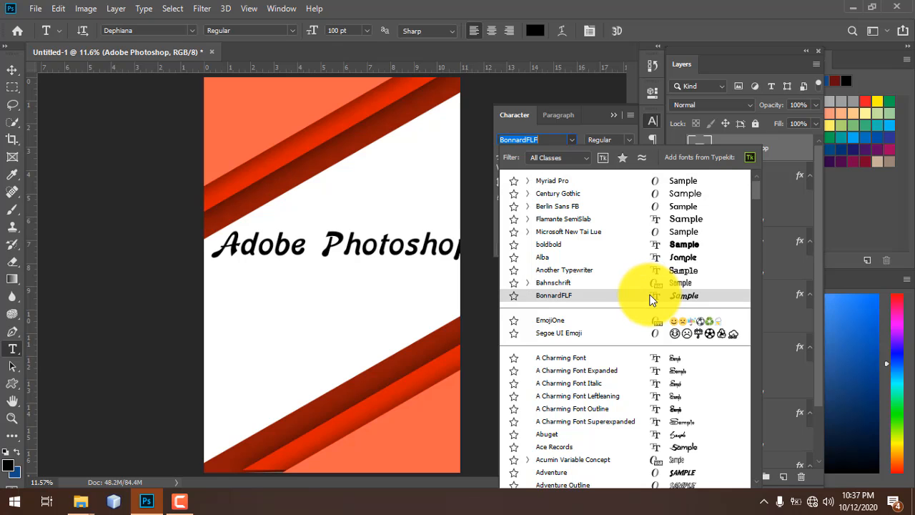
left_click_drag(758, 191, 757, 310)
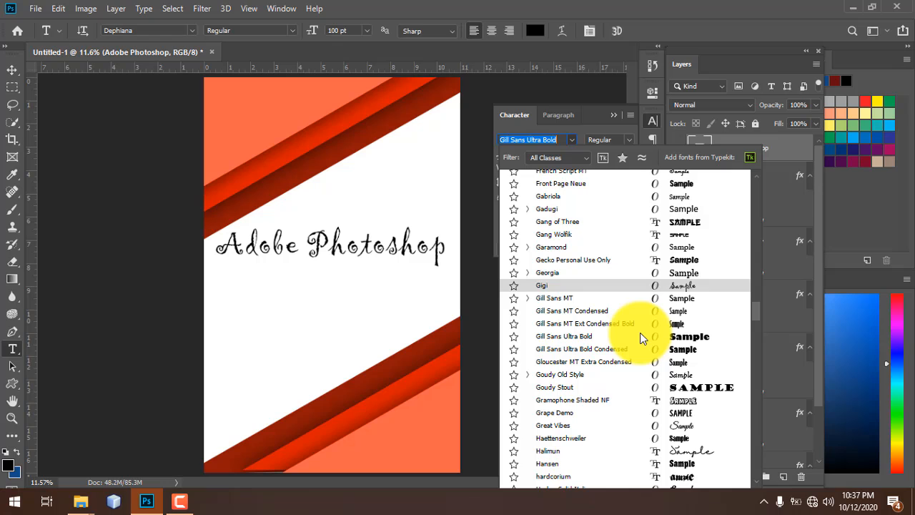
scroll(641, 334, "down", 5)
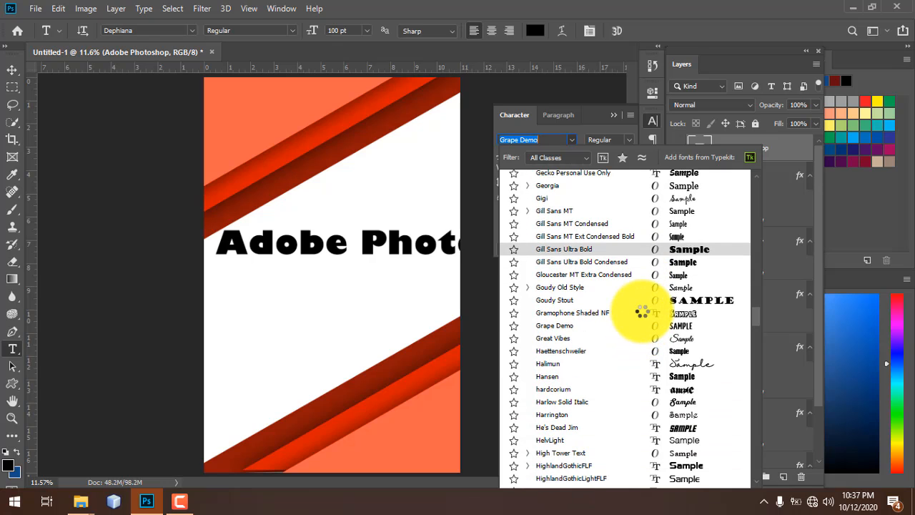
key("Up")
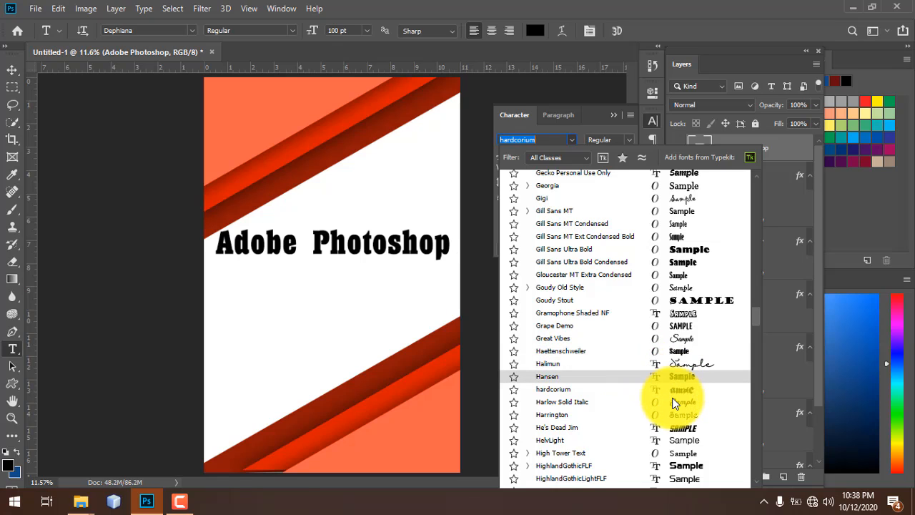
scroll(741, 248, "down", 3)
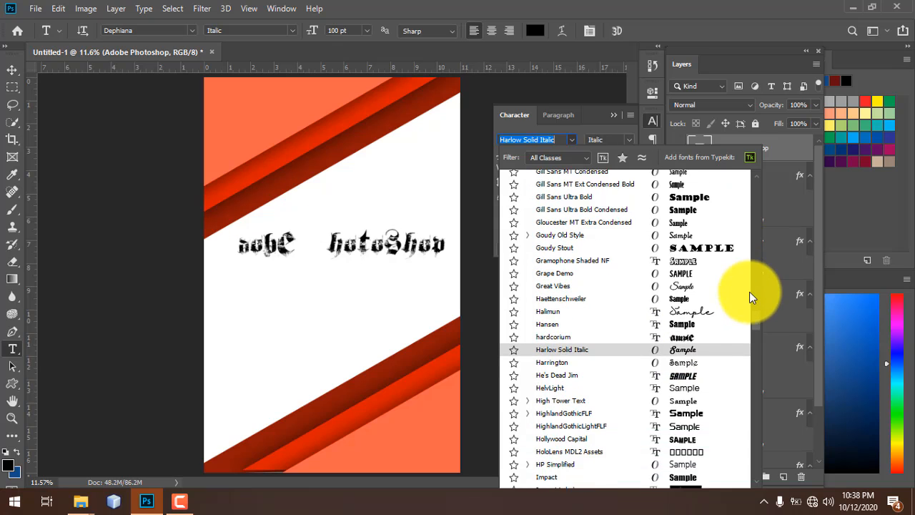
left_click_drag(755, 323, 755, 349)
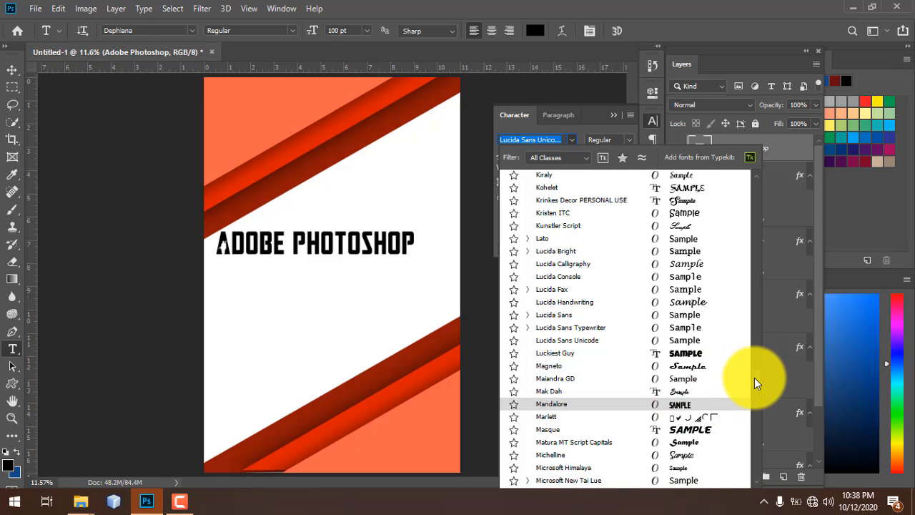
- Scroll through the font list, previewing many typefaces on the 'Adobe Photoshop' title
scroll(676, 453, "down", 10)
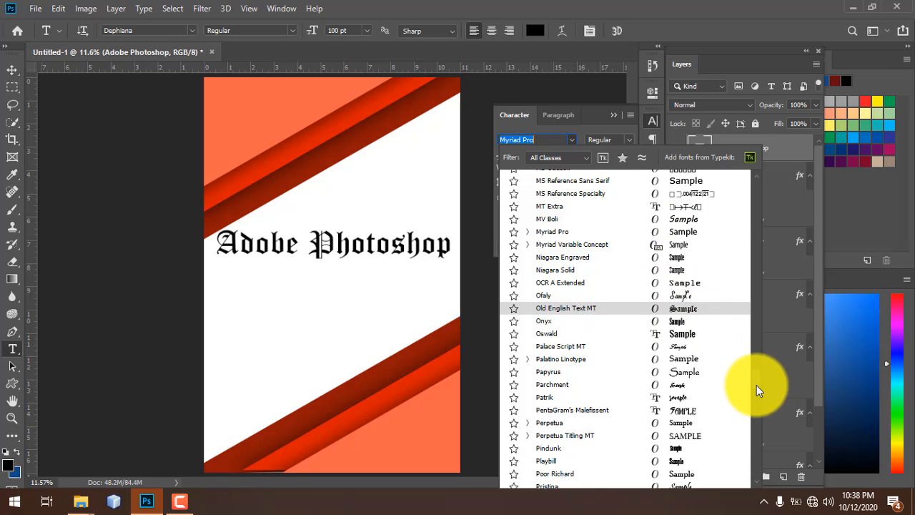
scroll(756, 403, "down", 9)
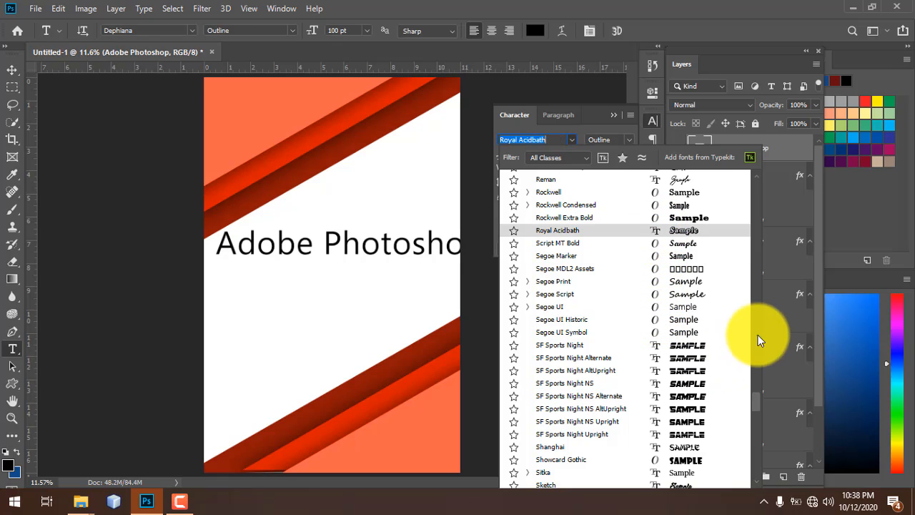
scroll(758, 423, "down", 1)
scroll(759, 432, "down", 10)
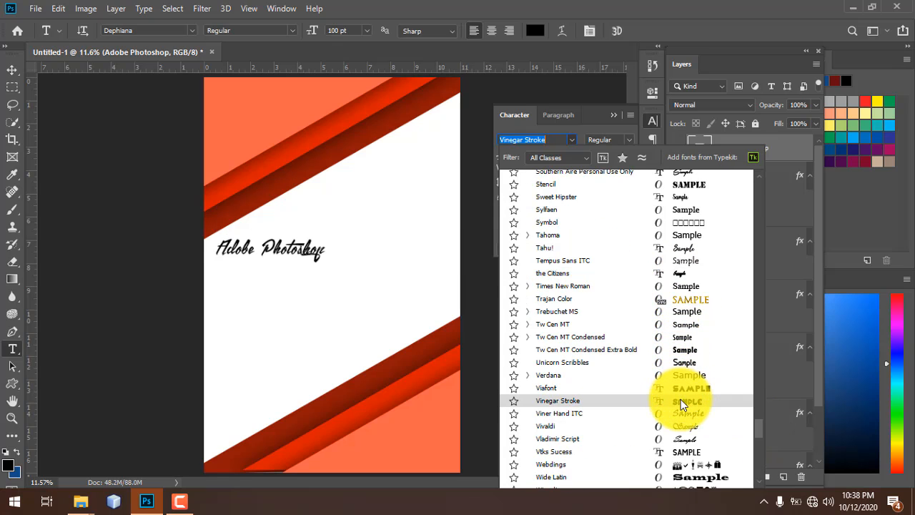
scroll(757, 446, "down", 6)
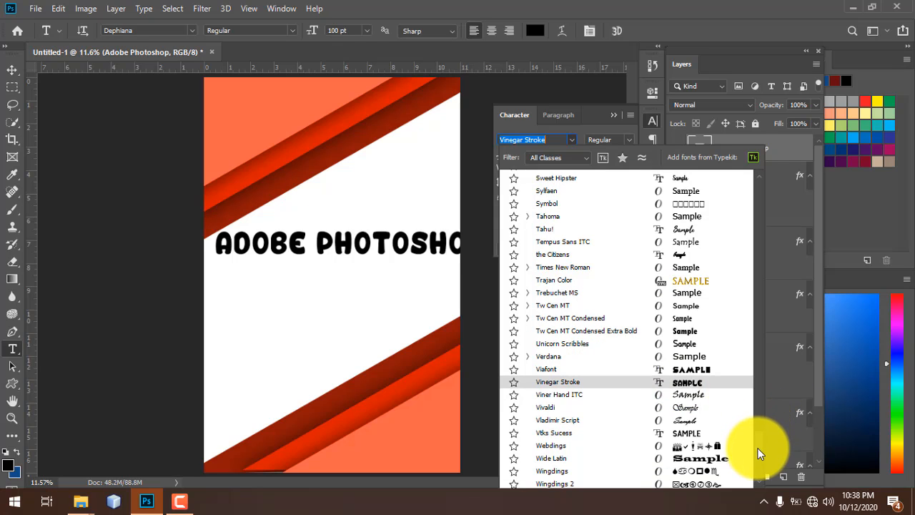
left_click_drag(754, 388, 755, 157)
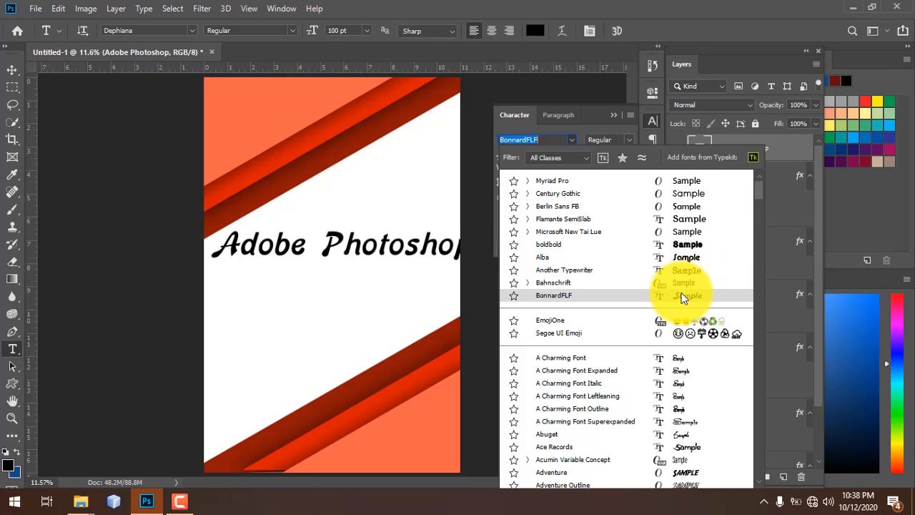
scroll(720, 323, "down", 5)
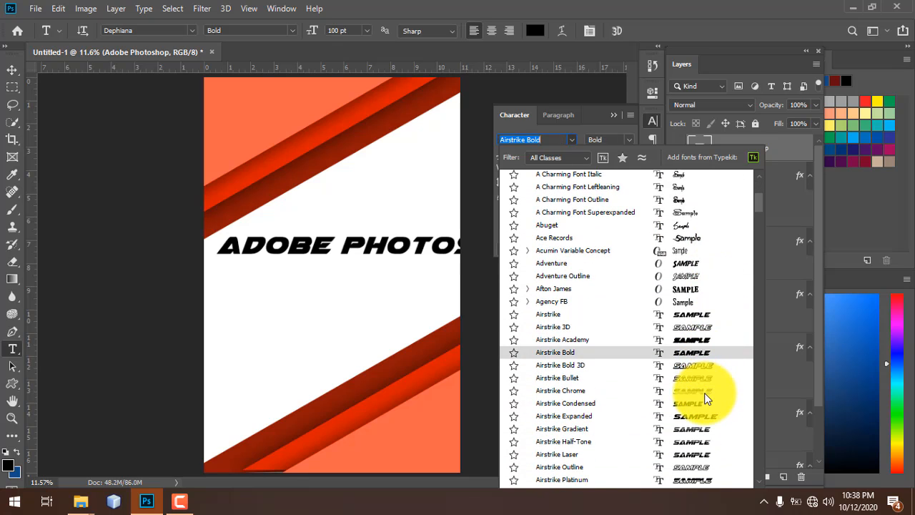
scroll(706, 400, "down", 3)
scroll(705, 408, "down", 3)
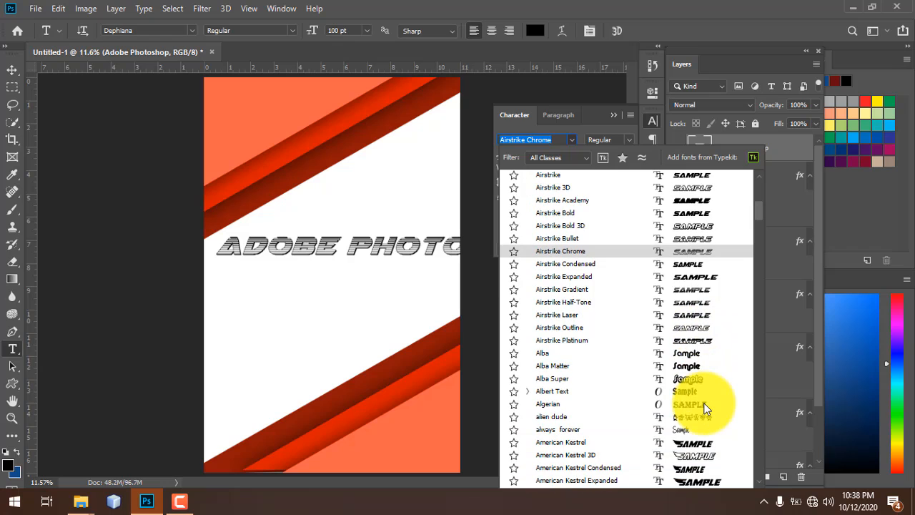
scroll(704, 404, "down", 4)
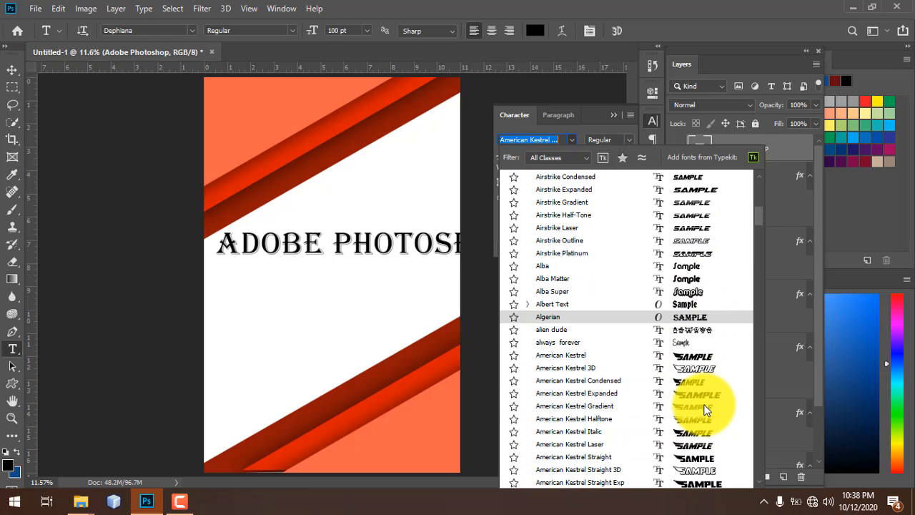
scroll(705, 407, "down", 3)
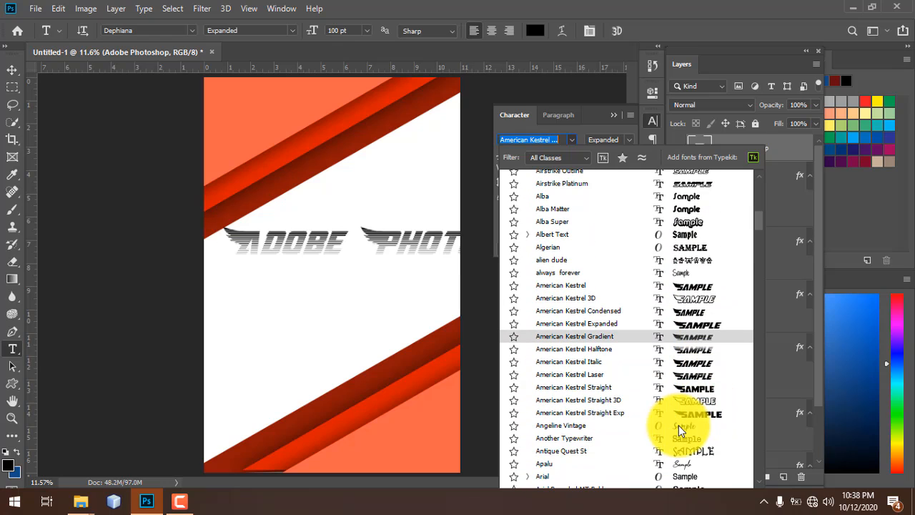
scroll(678, 426, "down", 3)
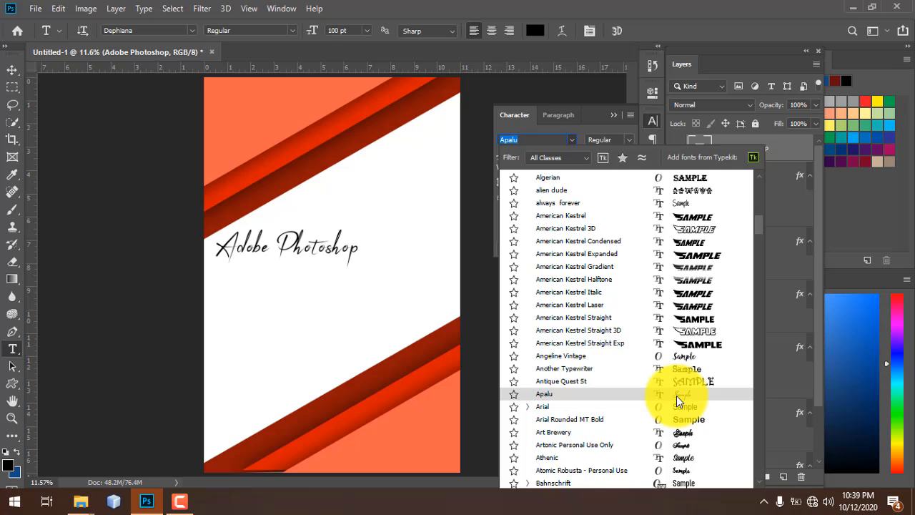
scroll(677, 395, "down", 1)
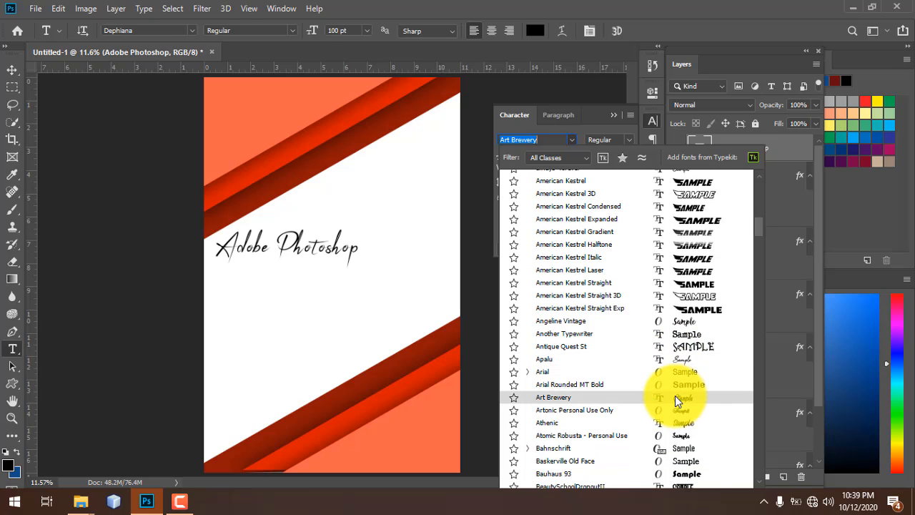
scroll(674, 395, "down", 1)
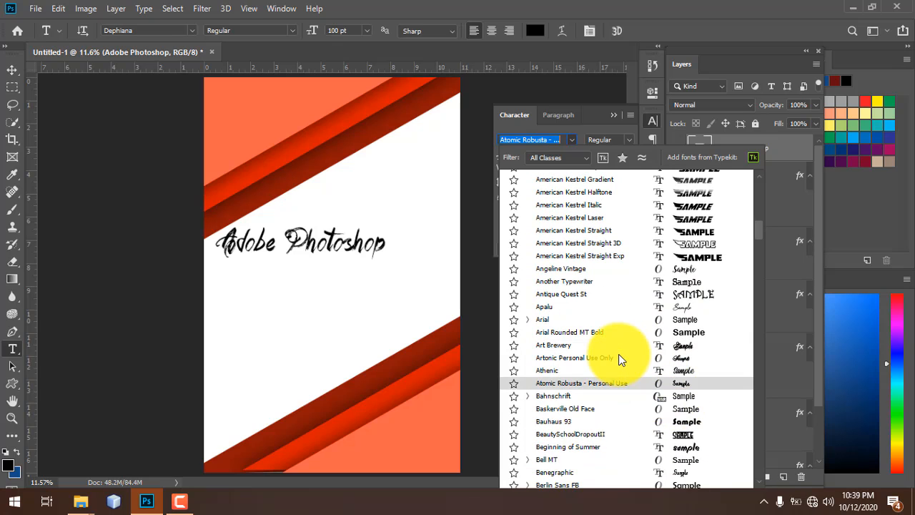
scroll(619, 356, "down", 2)
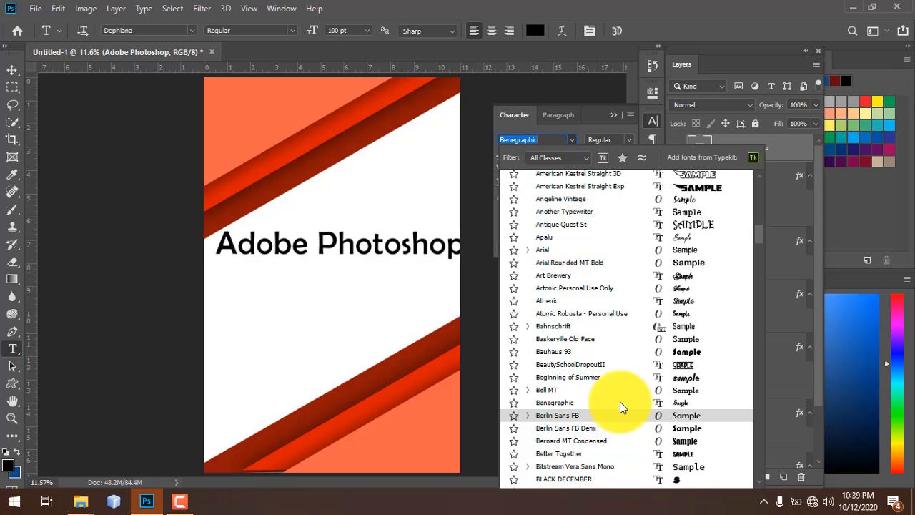
scroll(620, 404, "down", 3)
scroll(620, 401, "down", 2)
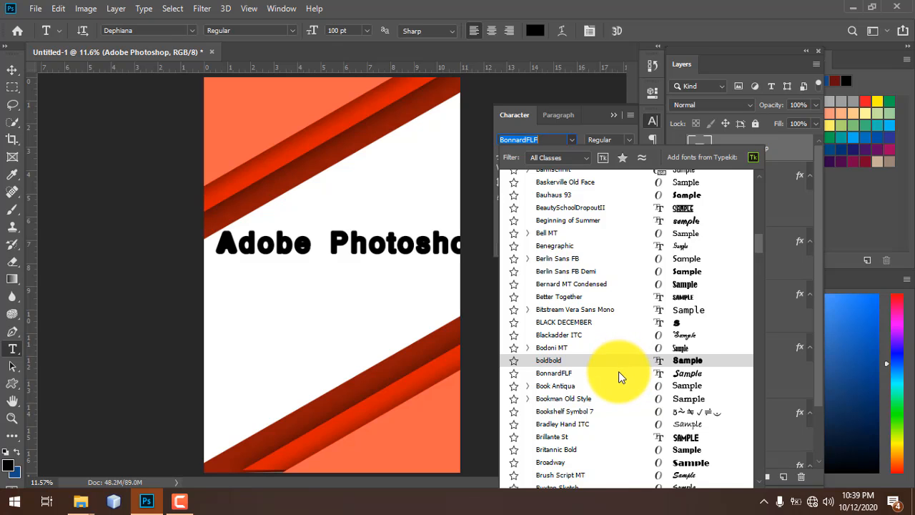
scroll(618, 371, "down", 3)
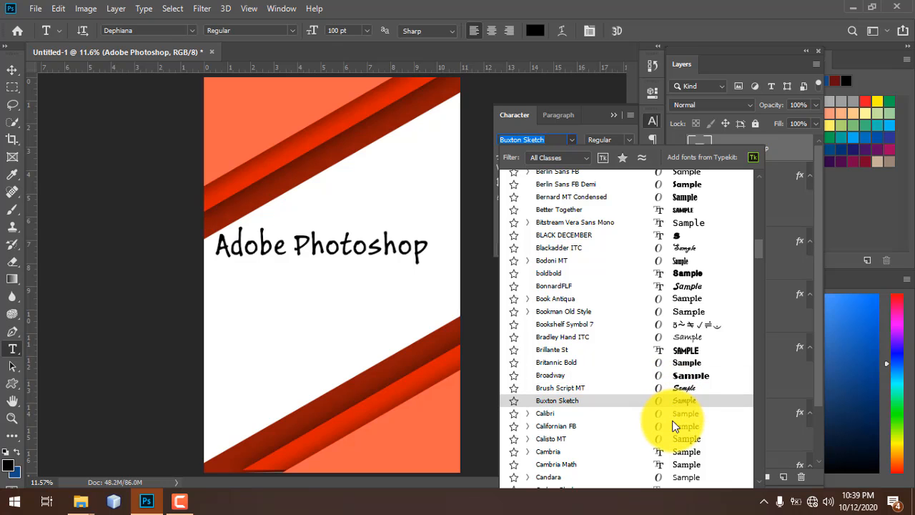
scroll(675, 426, "down", 3)
scroll(675, 426, "down", 5)
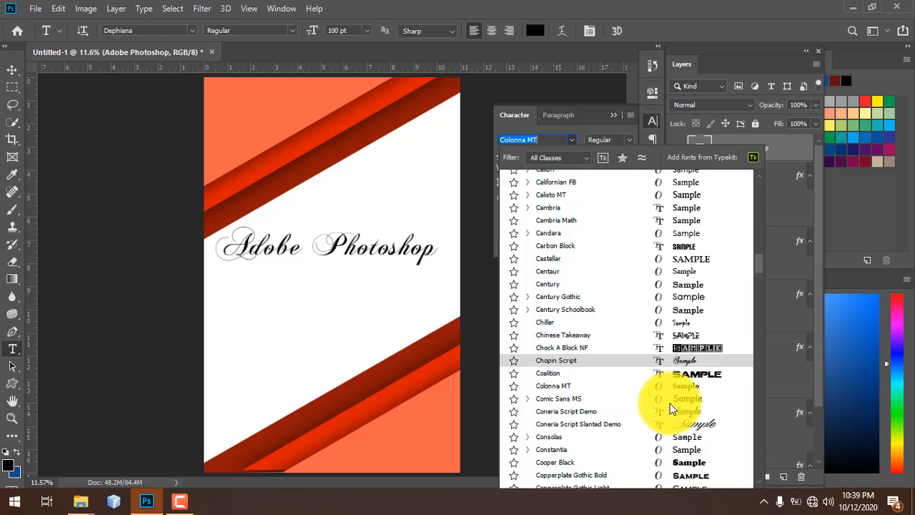
scroll(670, 403, "down", 2)
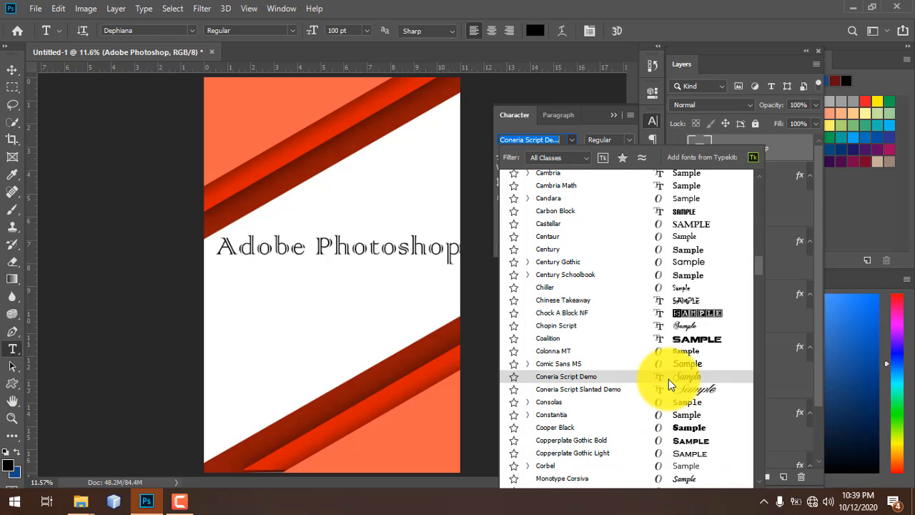
scroll(668, 379, "down", 2)
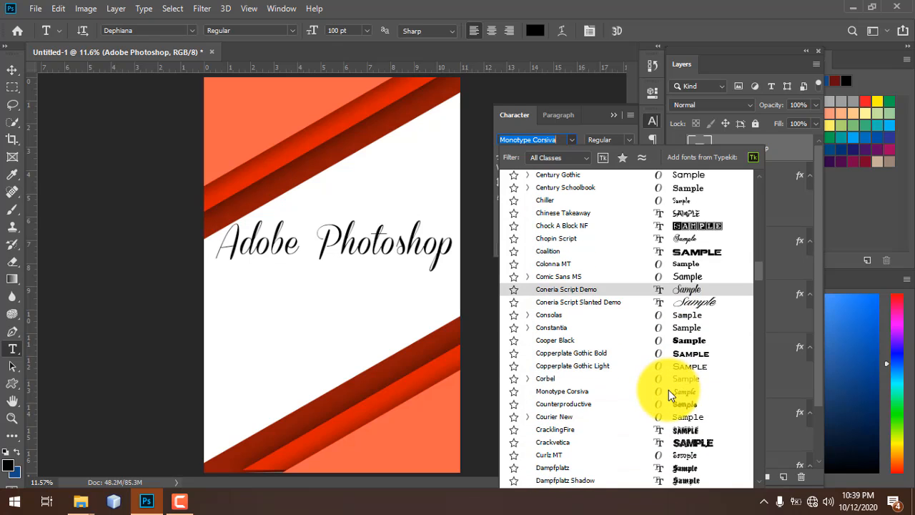
scroll(670, 392, "down", 2)
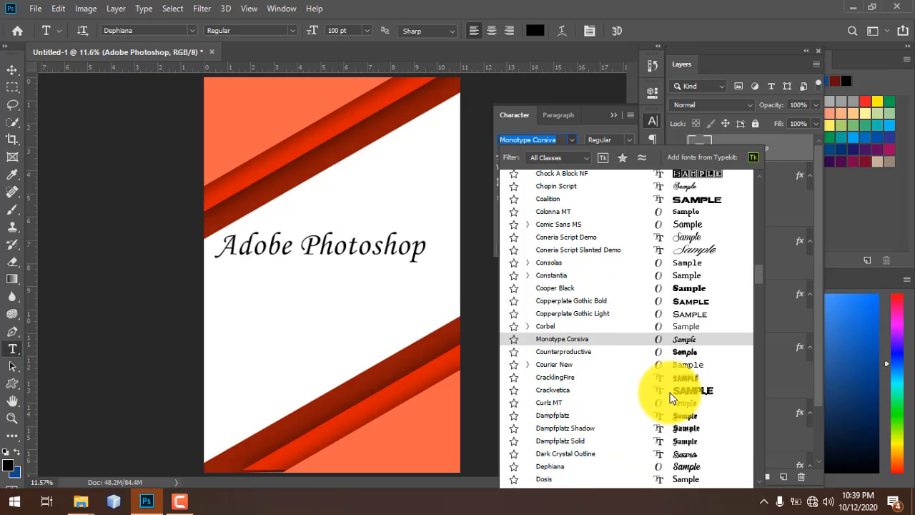
scroll(670, 393, "down", 2)
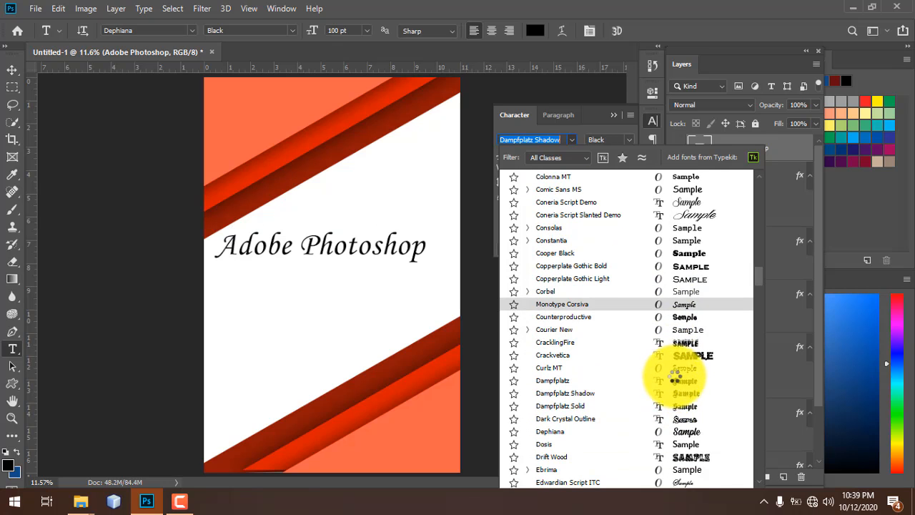
scroll(675, 402, "down", 1)
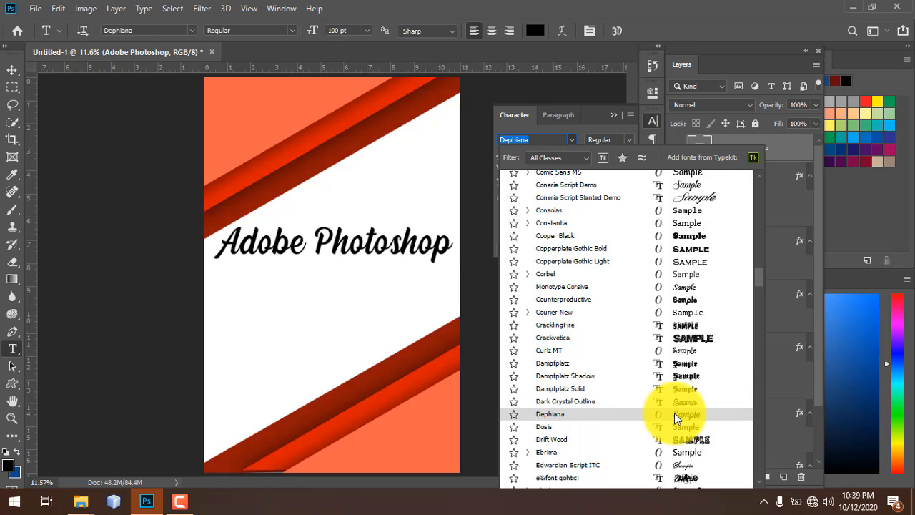
- Apply the Dephiana font to the 'Adobe Photoshop' title and commit the text
left_click(674, 414)
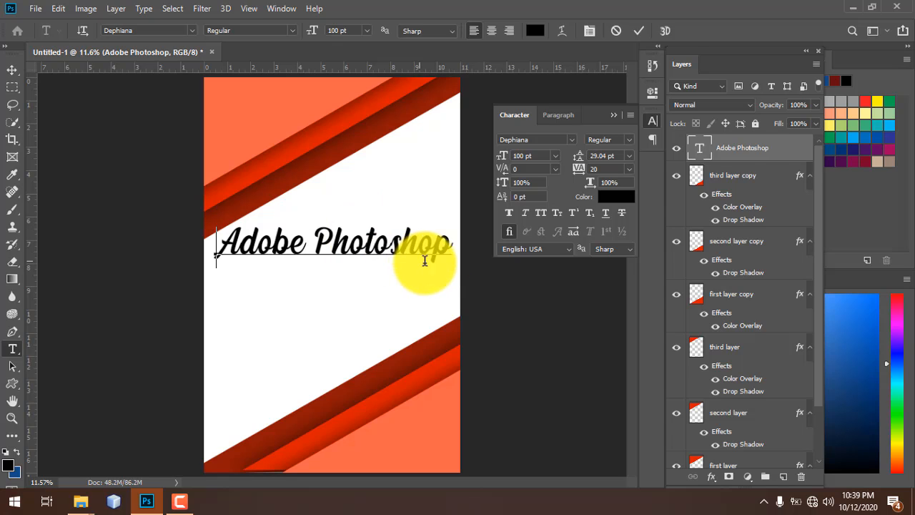
double_click(700, 148)
key("ctrl+h")
key("ctrl+Return")
key("v")
- Rotate the title about 30° upward and place it just above the lower red band
left_click_drag(291, 241, 294, 266)
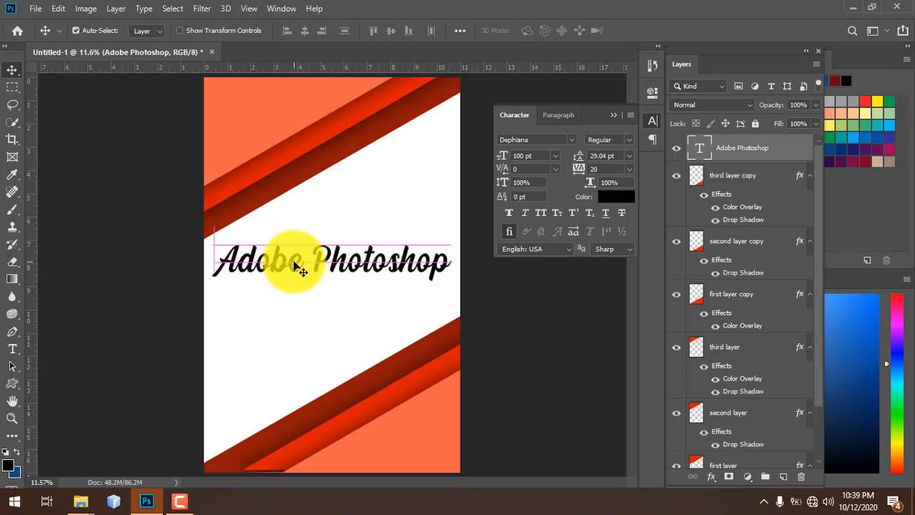
key("ctrl+t")
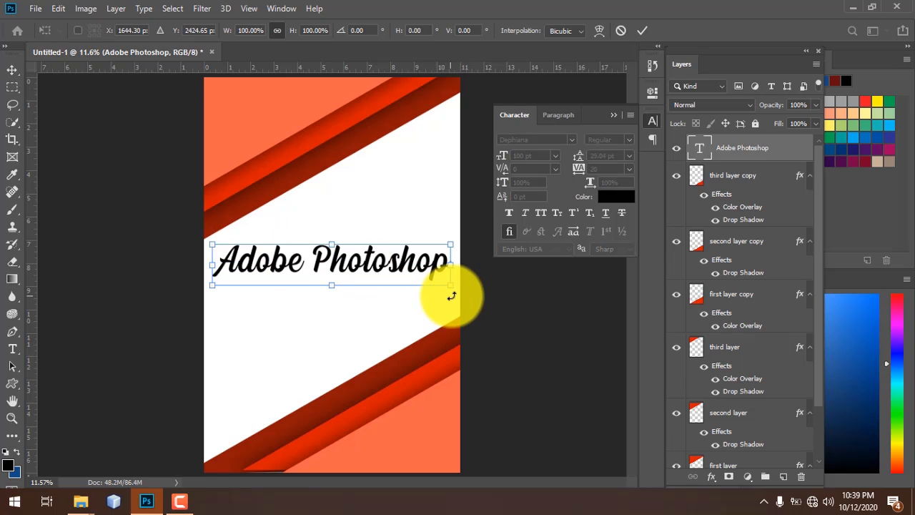
left_click_drag(459, 281, 453, 241)
left_click_drag(386, 246, 389, 336)
left_click_drag(462, 331, 461, 326)
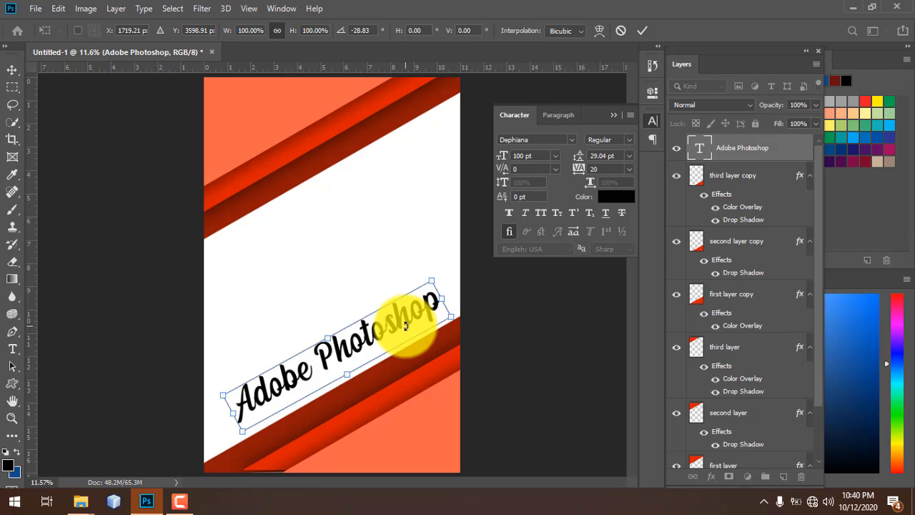
left_click_drag(403, 330, 400, 338)
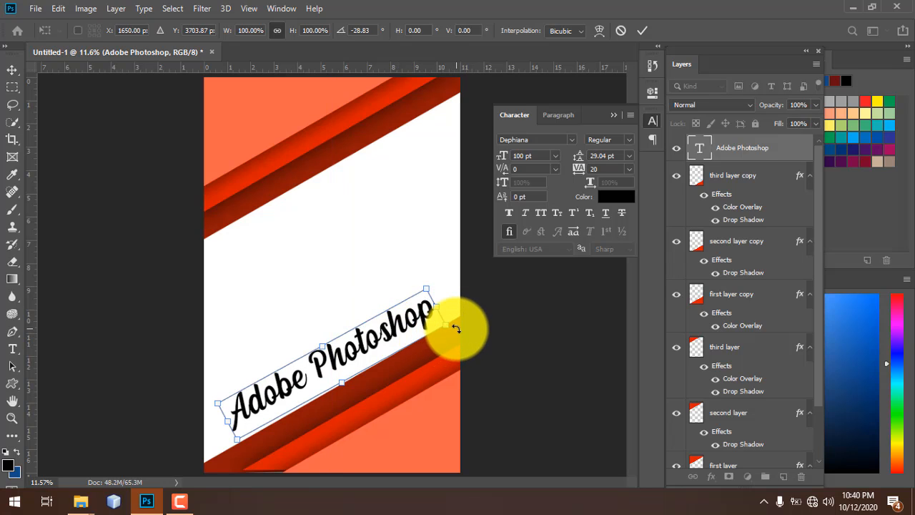
left_click_drag(455, 325, 453, 320)
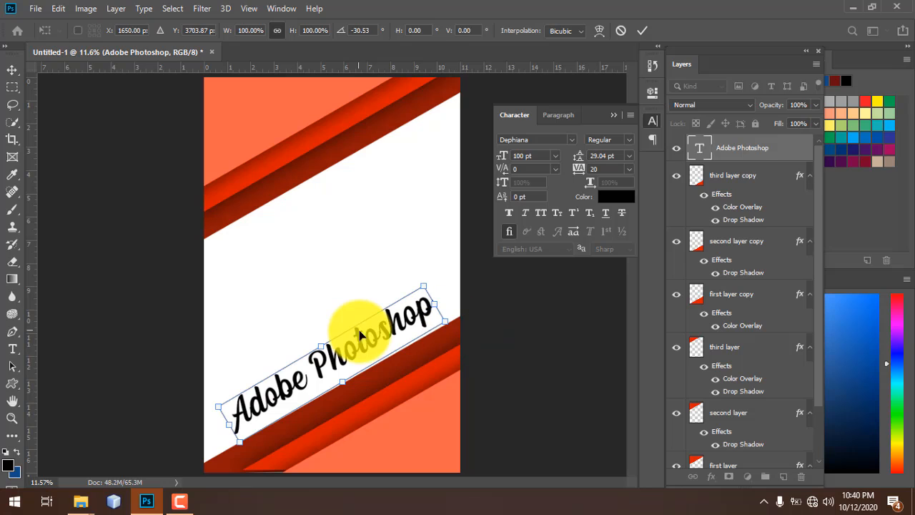
left_click_drag(366, 339, 366, 342)
key("Down")
key("Down")
key("Down")
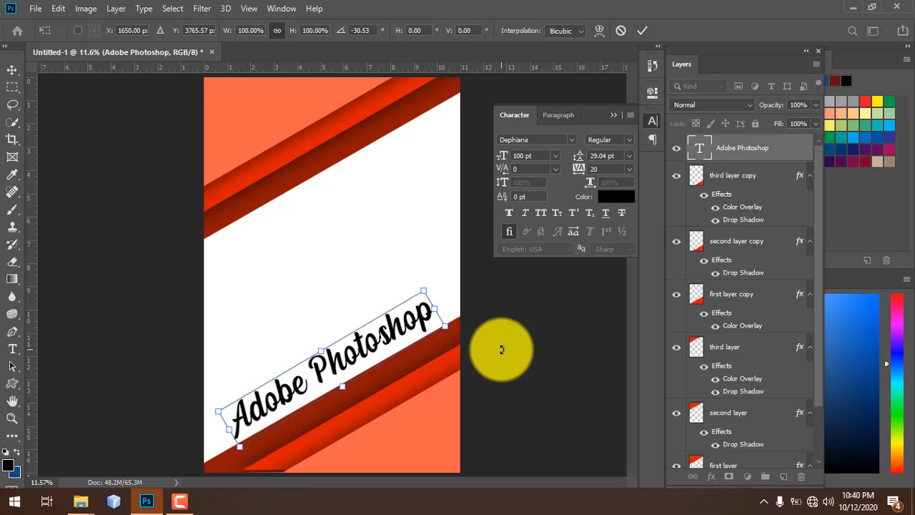
key("Return")
- Nudge the title layer slightly down-right, then deselect it
left_click(255, 122)
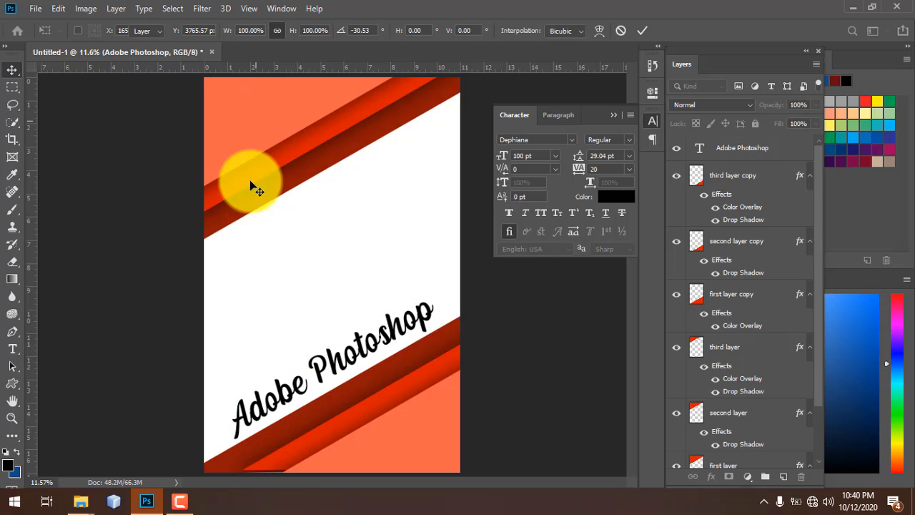
left_click(328, 364)
left_click_drag(327, 363, 329, 364)
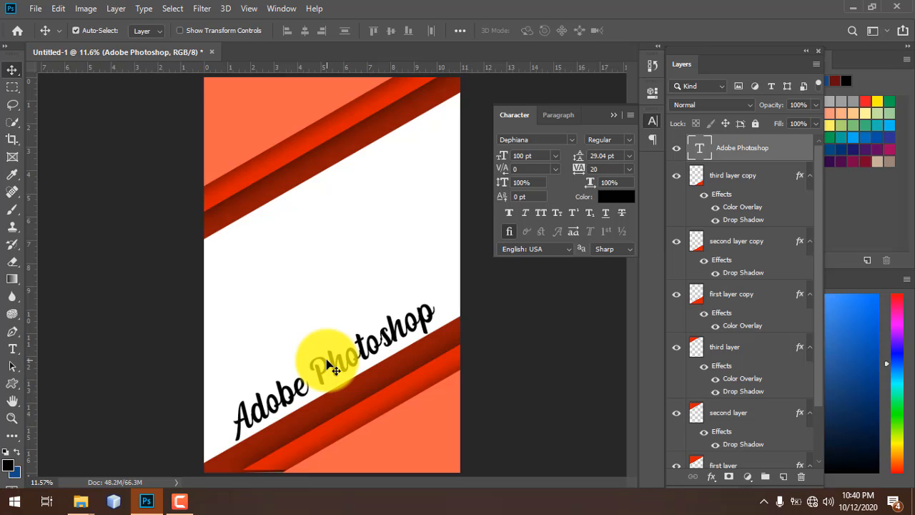
left_click(380, 245)
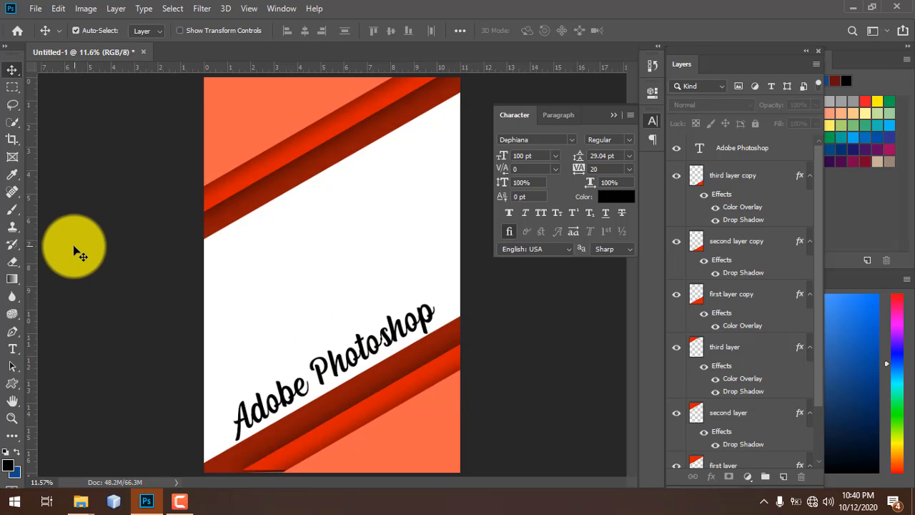
- Draw a circle near the poster's top-left and give it no stroke
left_click_drag(12, 383, 84, 386)
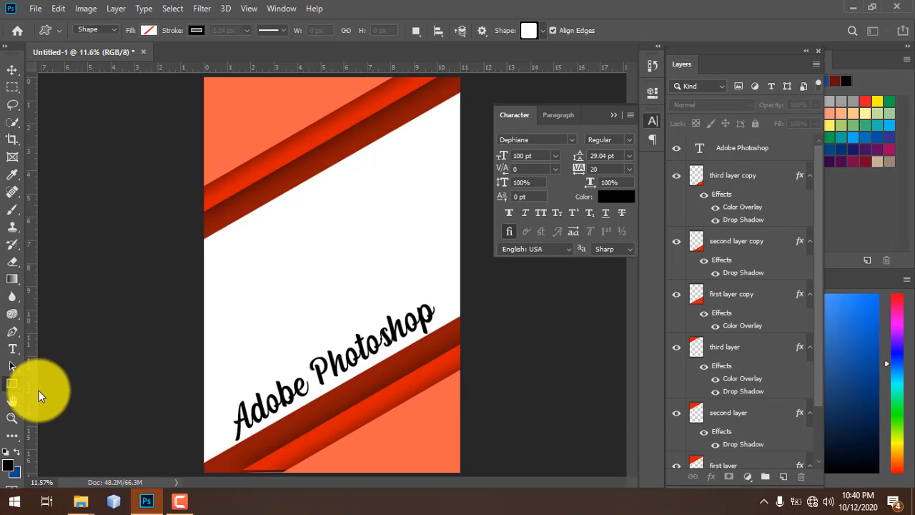
left_click_drag(10, 384, 53, 404)
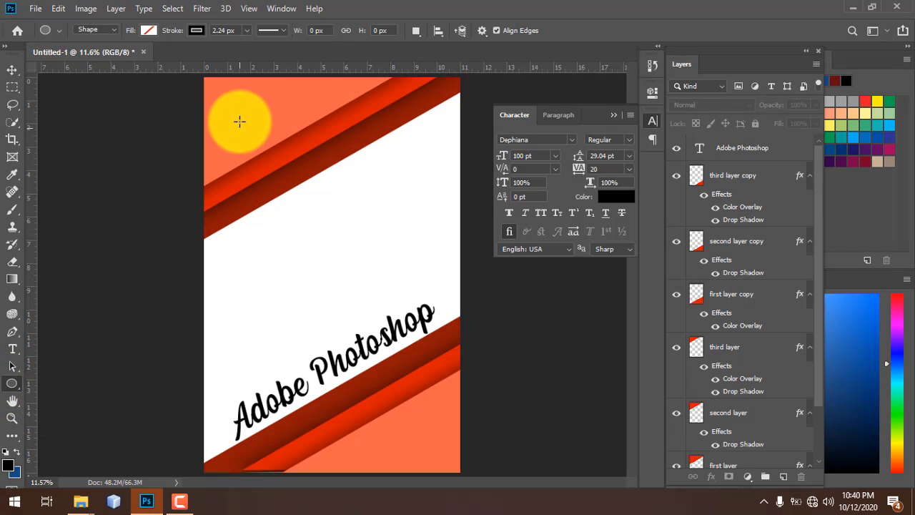
left_click_drag(240, 138, 308, 203)
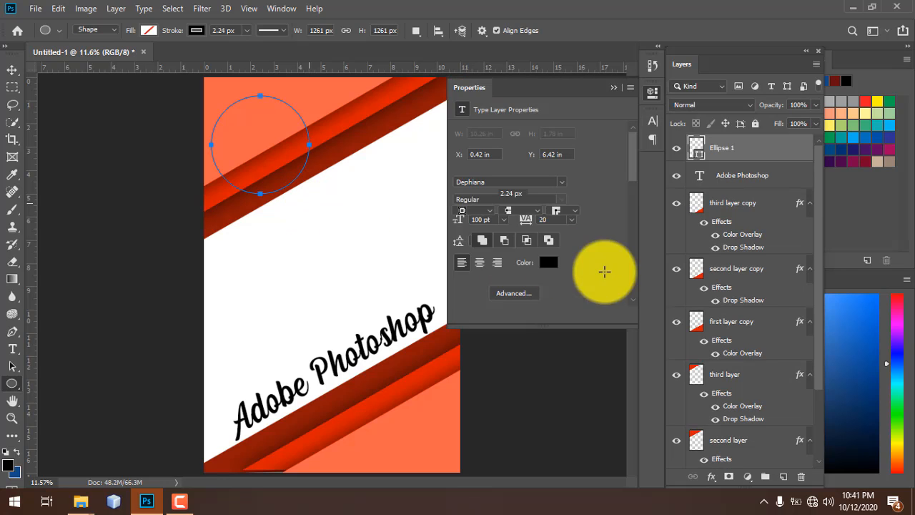
left_click(194, 29)
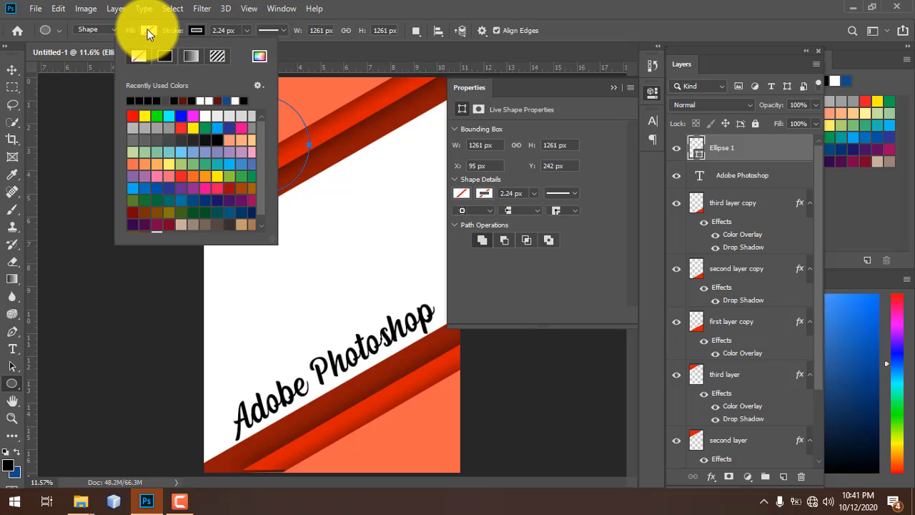
left_click(147, 29)
- Fill the circle with white, keeping it without a stroke
left_click(149, 28)
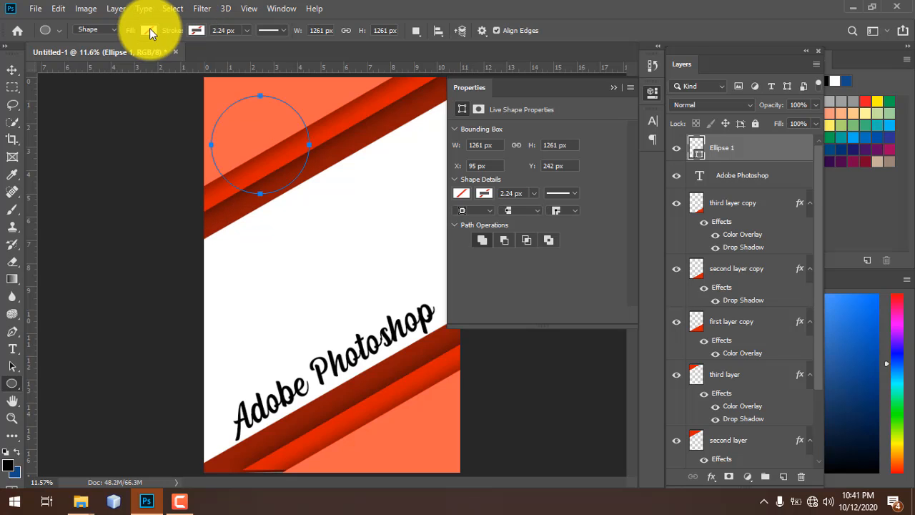
left_click(196, 29)
left_click(152, 24)
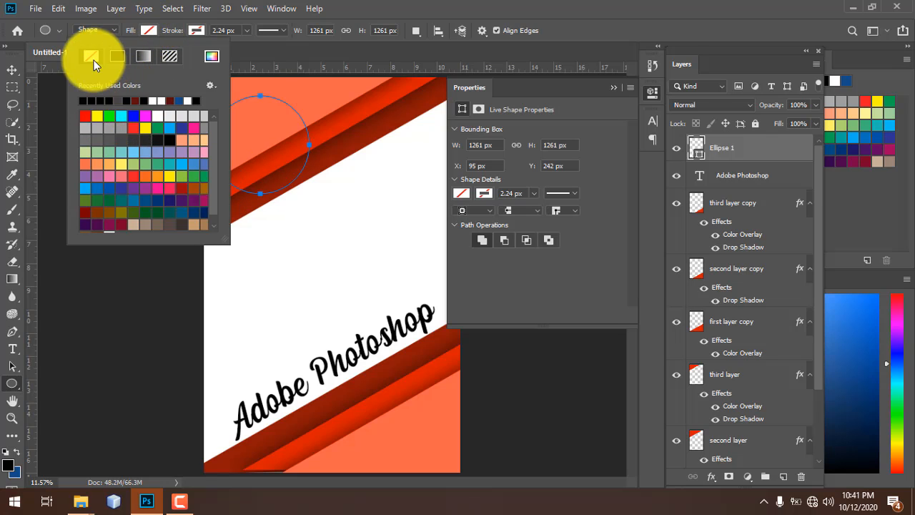
left_click(167, 99)
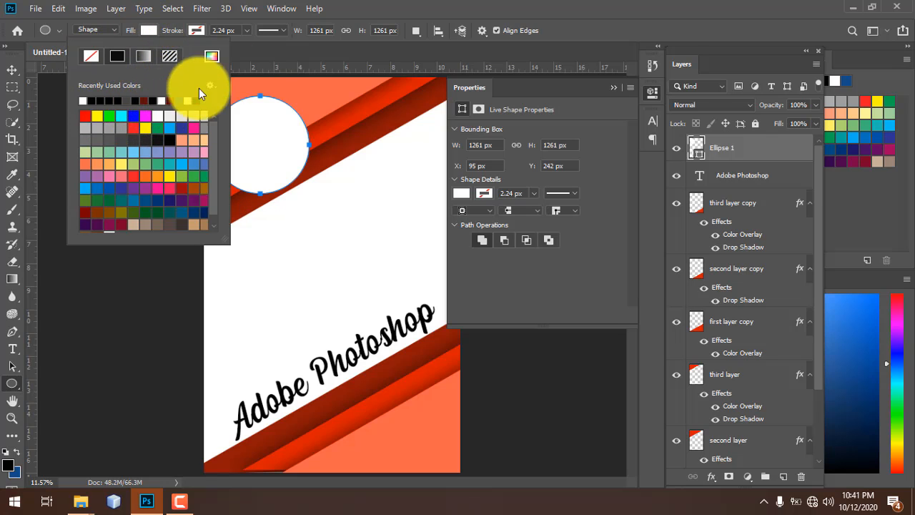
left_click(194, 29)
left_click(199, 29)
left_click(200, 29)
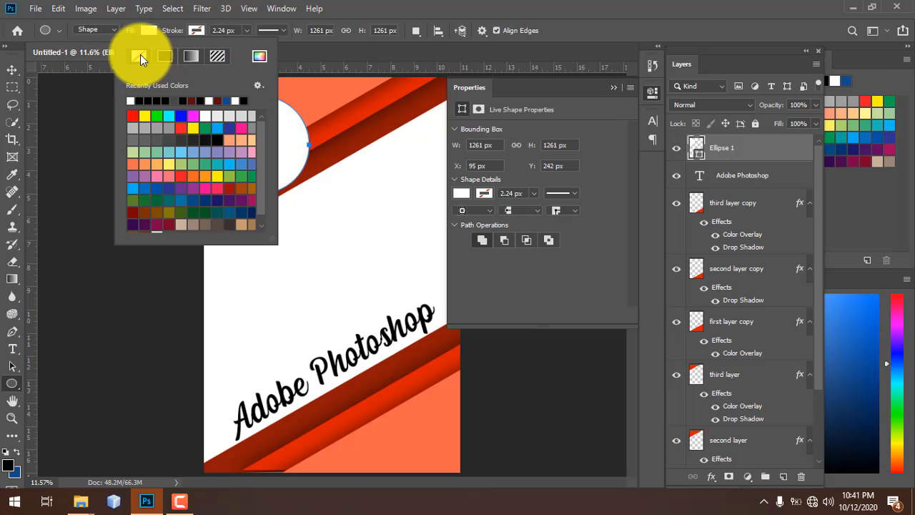
left_click(196, 28)
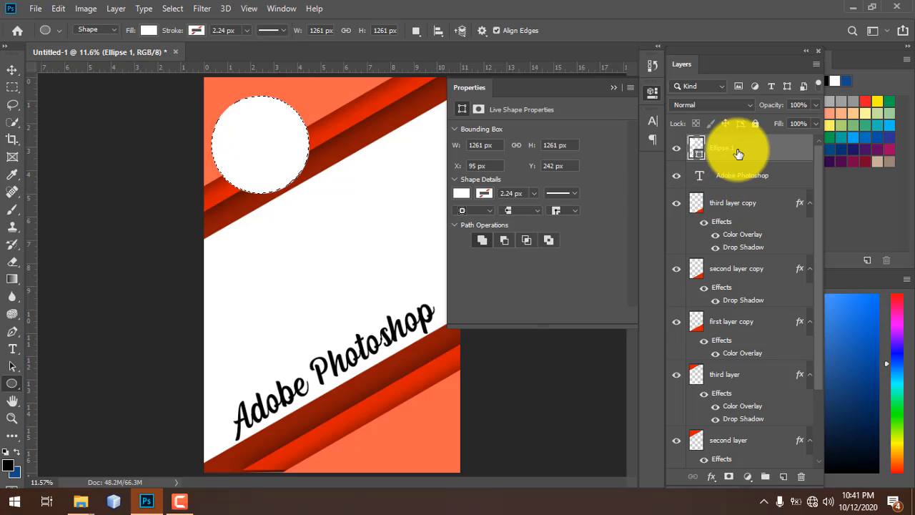
- Scale the white circle to about 82% and position it in the top-left corner
key("v")
mouse_move(259, 143)
left_mouse_down()
mouse_move(270, 129)
mouse_move(258, 130)
left_mouse_up()
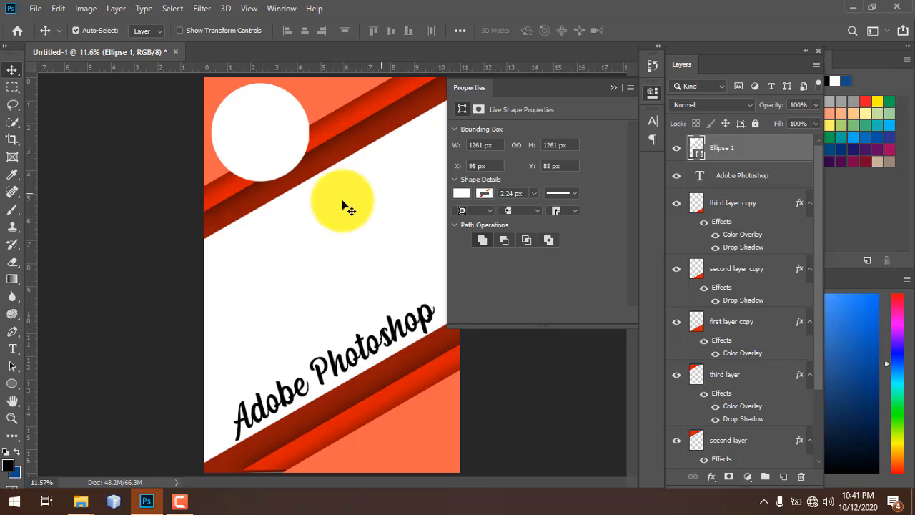
left_click_drag(288, 176, 441, 431)
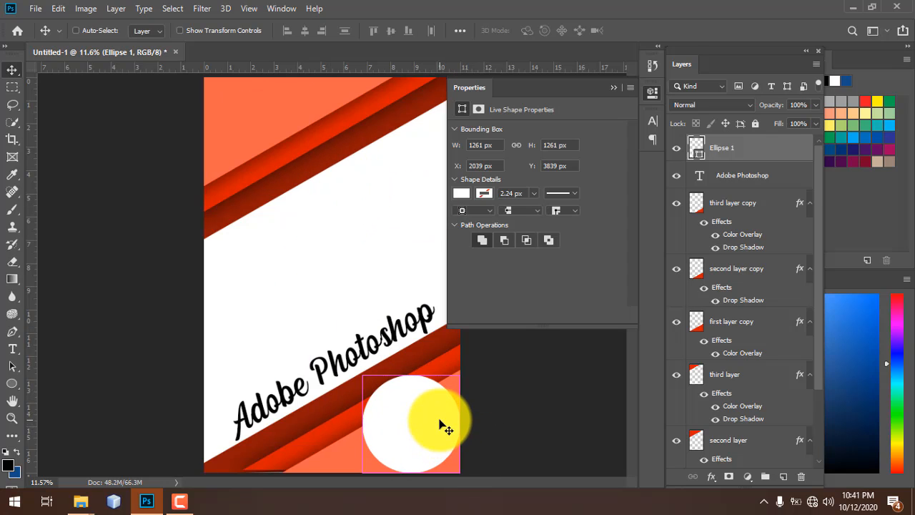
key("ctrl+t")
left_click_drag(459, 374, 269, 124)
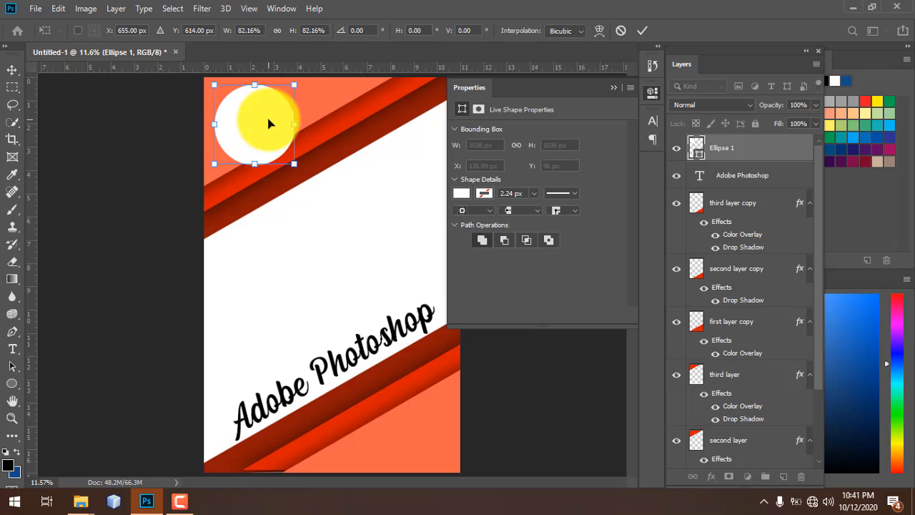
key("Return")
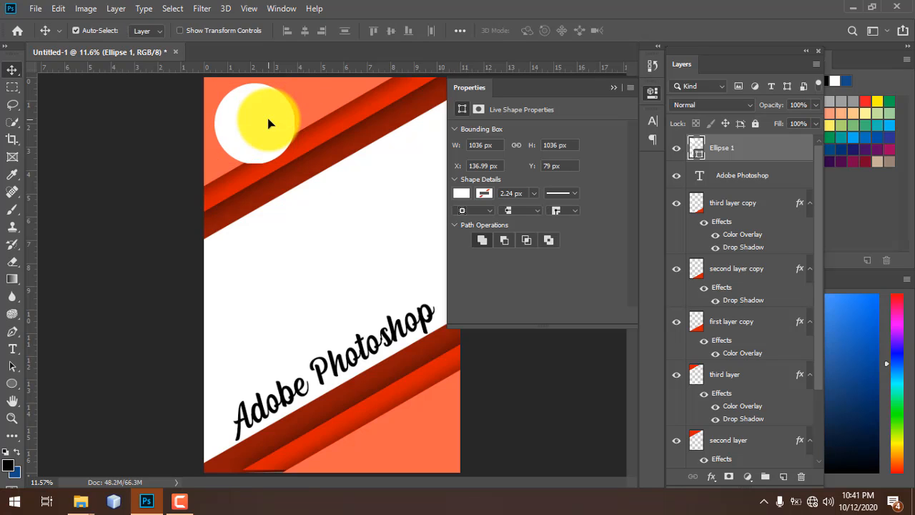
left_click(408, 240)
left_click_drag(241, 136, 283, 151)
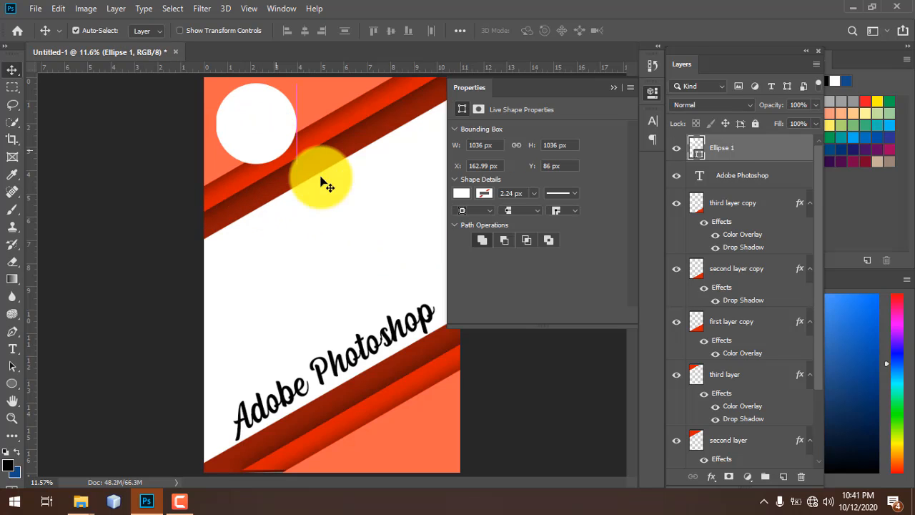
left_click(363, 266)
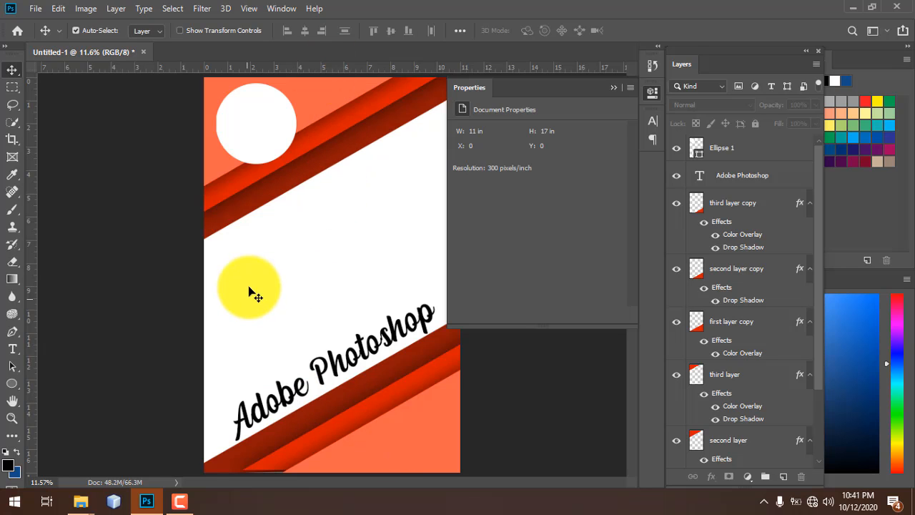
- On a new layer, draw a closed four-point path covering the poster's left portion
key("p")
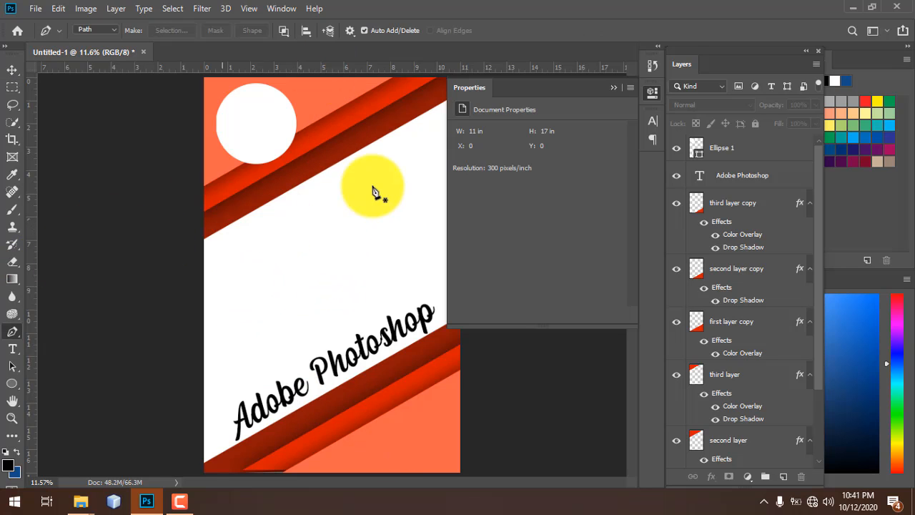
key("ctrl+minus")
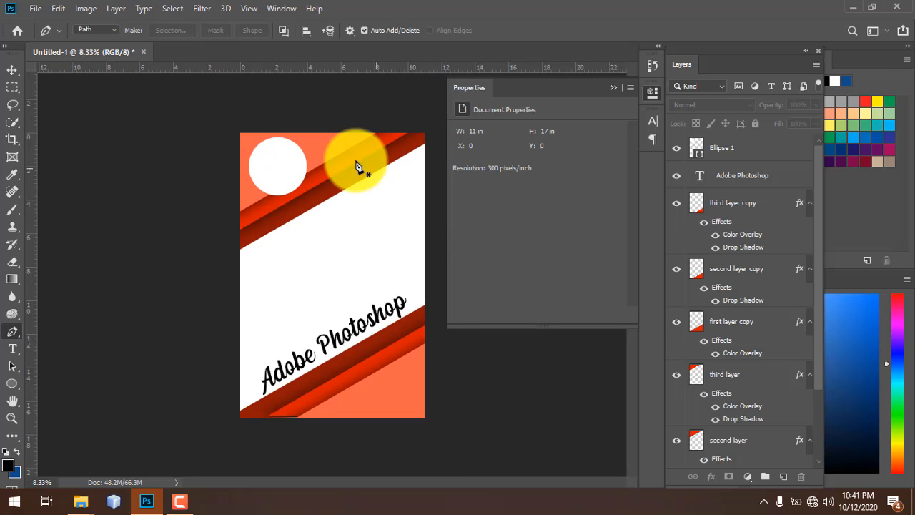
left_click(422, 237)
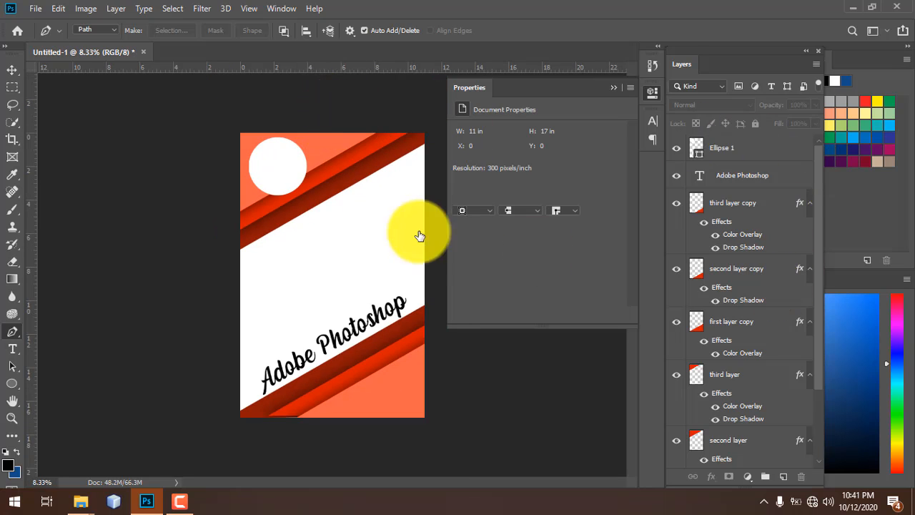
left_click(784, 479)
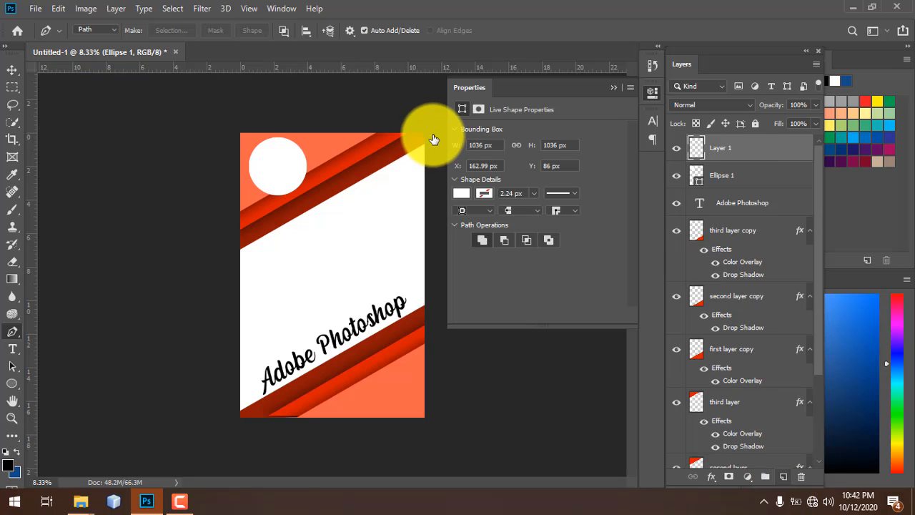
left_click(339, 116)
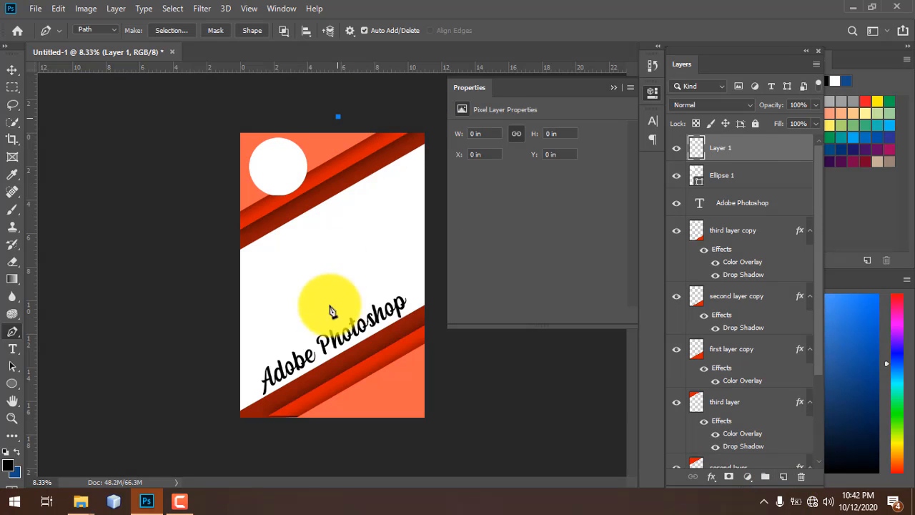
left_click(325, 434)
left_click_drag(325, 434, 335, 438)
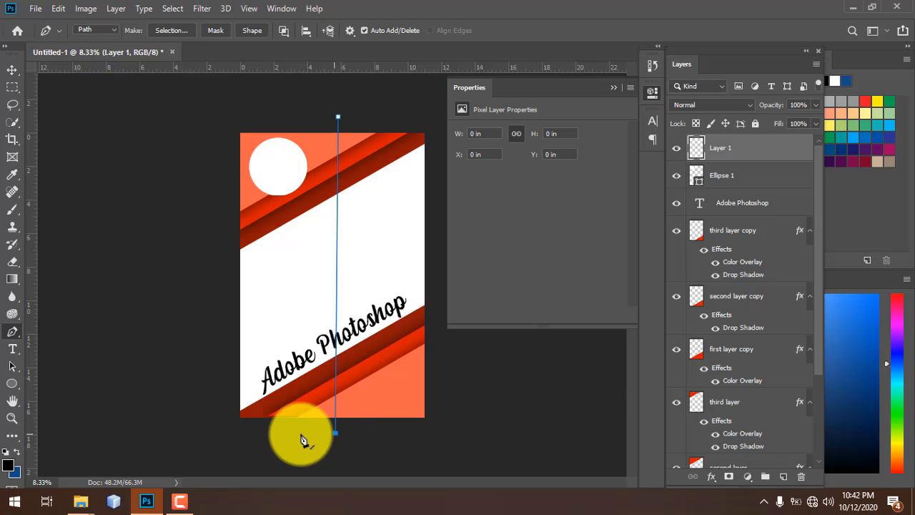
left_click(215, 436)
left_click(222, 107)
left_click(338, 117)
- Fill the path with light salmon pink ffac9f, then clear the path and selection
right_click(304, 253)
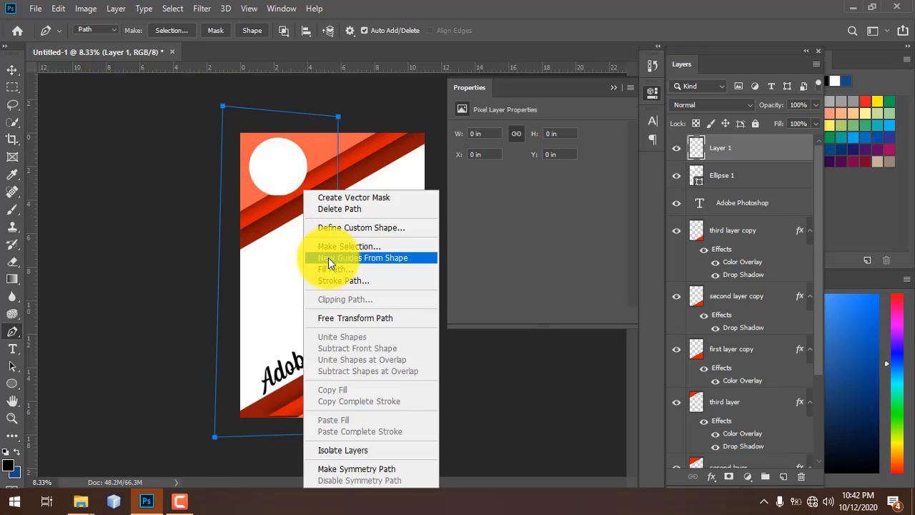
left_click(328, 270)
left_click(628, 116)
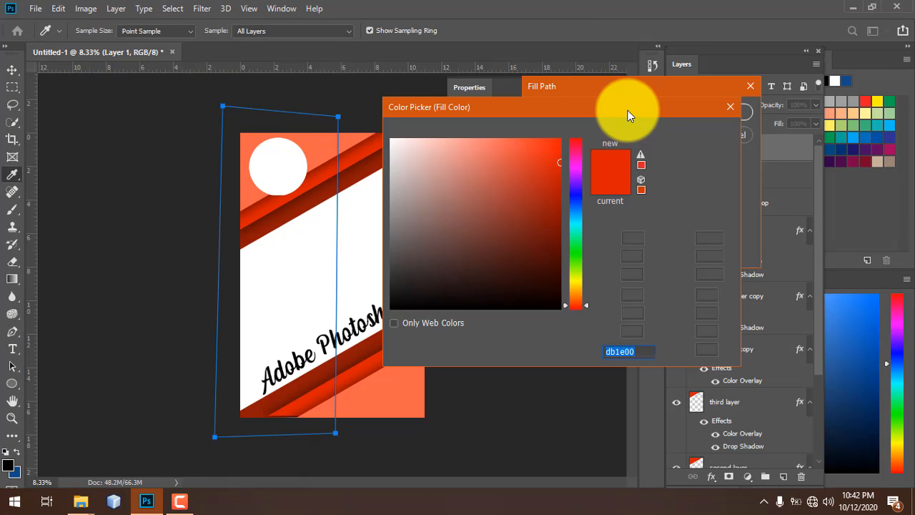
mouse_move(532, 155)
left_mouse_down()
mouse_move(472, 153)
mouse_move(453, 136)
left_mouse_up()
left_click(677, 133)
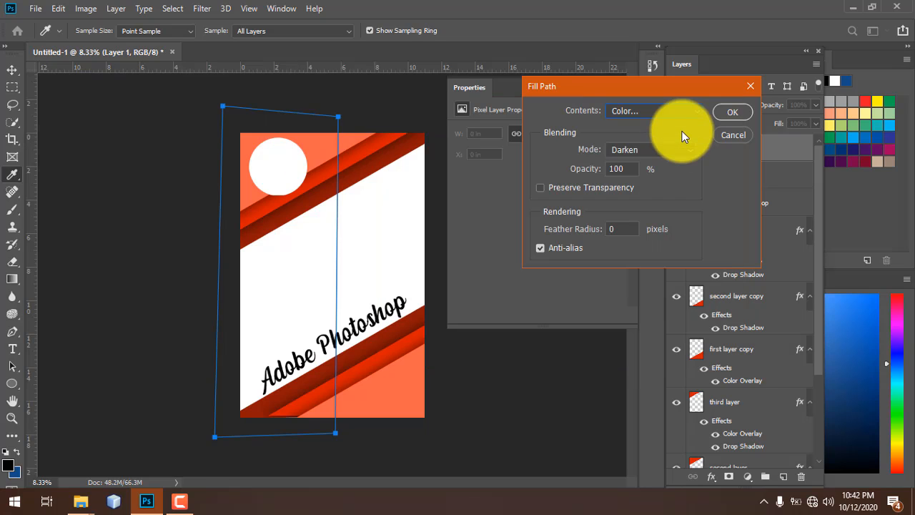
left_click(733, 112)
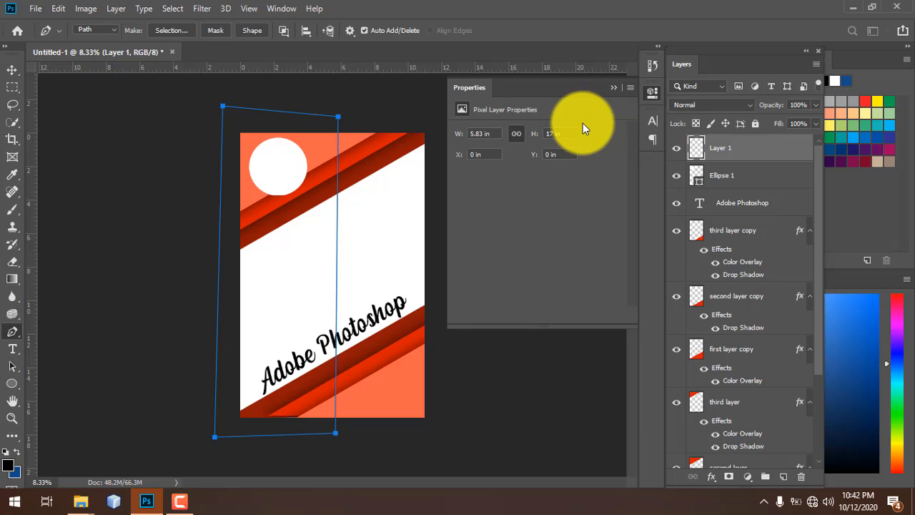
key("Return")
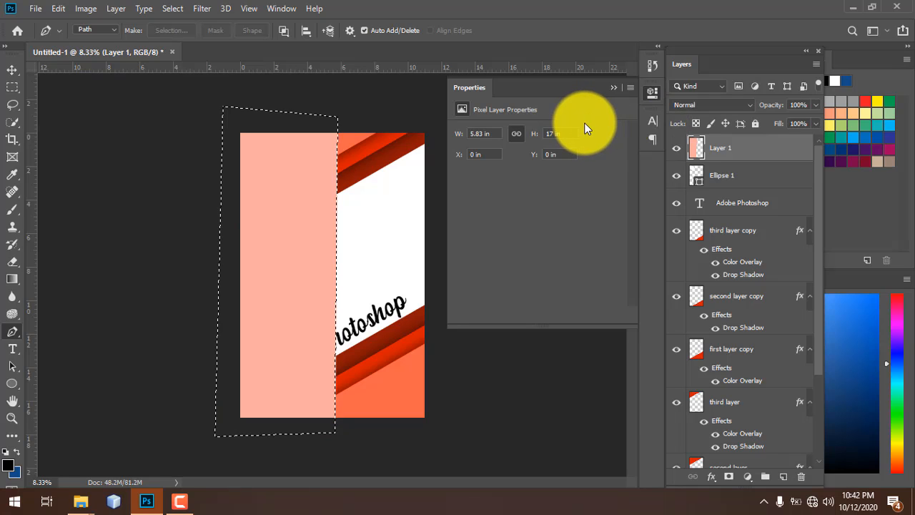
key("ctrl+d")
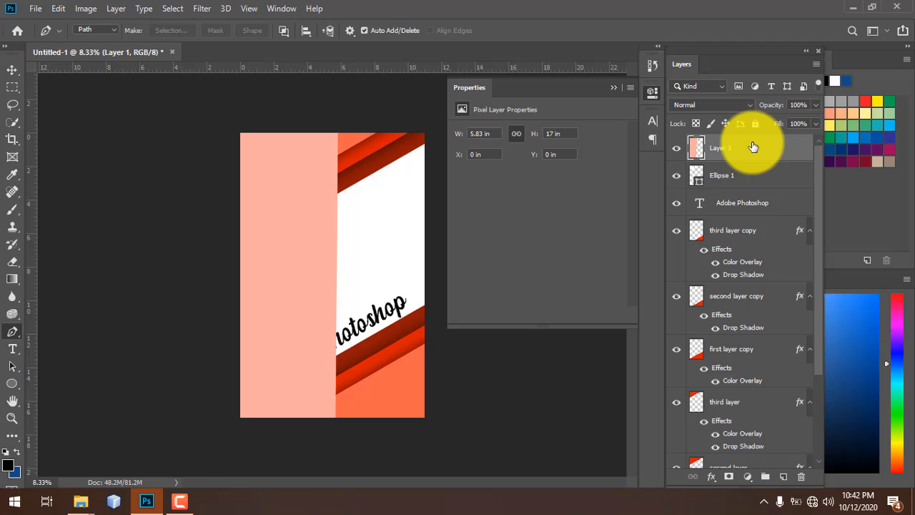
- Move pink Layer 1 to the bottom of the layer stack and nudge the title slightly
mouse_move(752, 146)
left_mouse_down()
mouse_move(742, 229)
mouse_move(747, 298)
mouse_move(749, 149)
left_mouse_up()
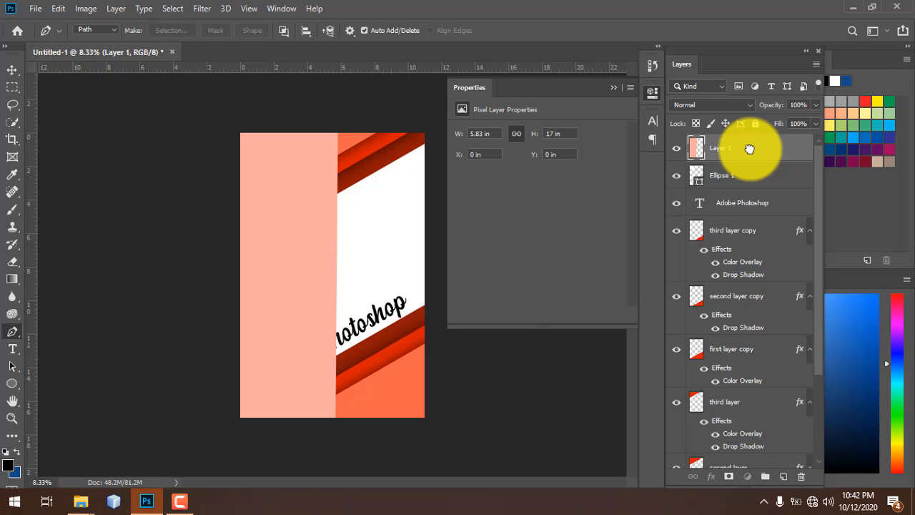
key("ctrl+bracketleft")
key("ctrl+bracketleft")
key("ctrl+bracketleft")
key("ctrl+bracketleft")
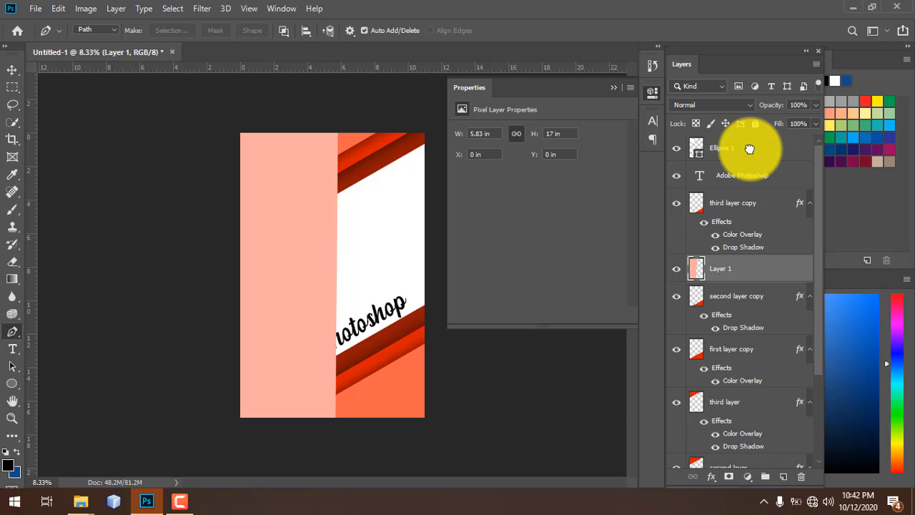
key("ctrl+bracketleft")
key("ctrl+bracketleft")
key("ctrl+bracketleft")
key("ctrl+bracketleft")
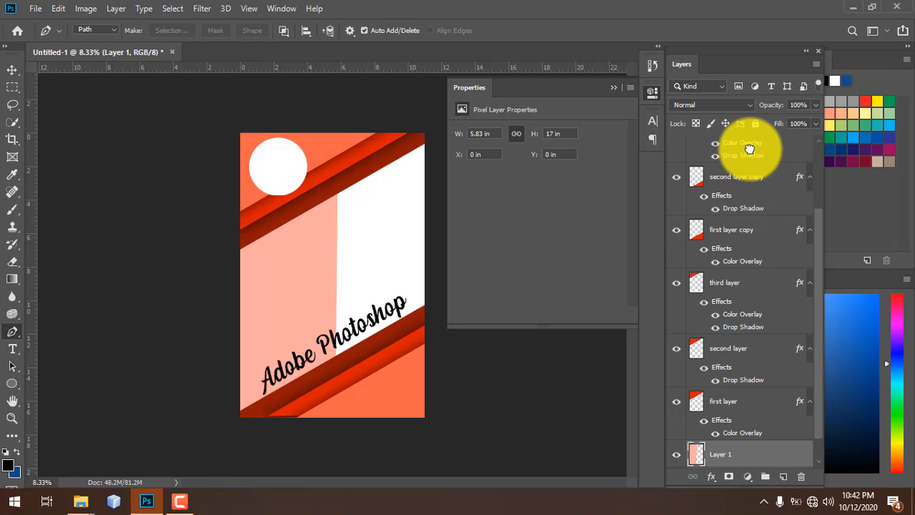
key("v")
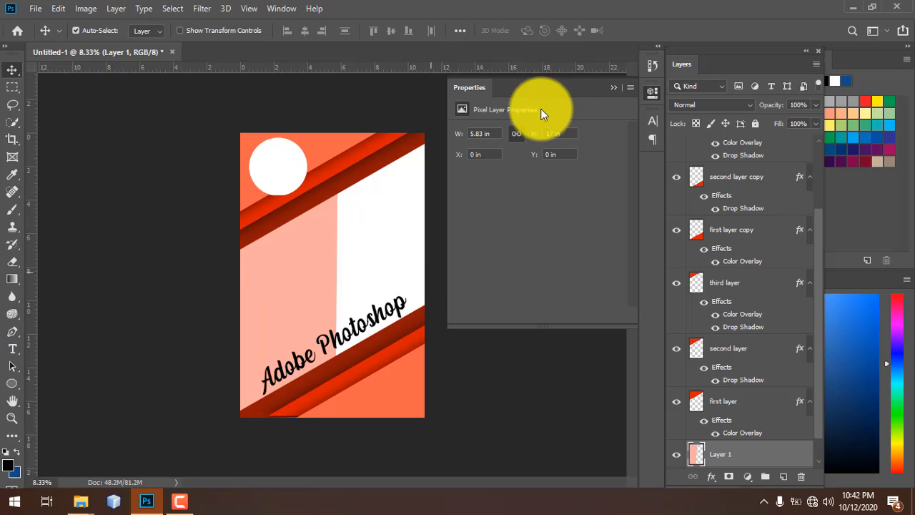
left_click(613, 87)
left_click(432, 258)
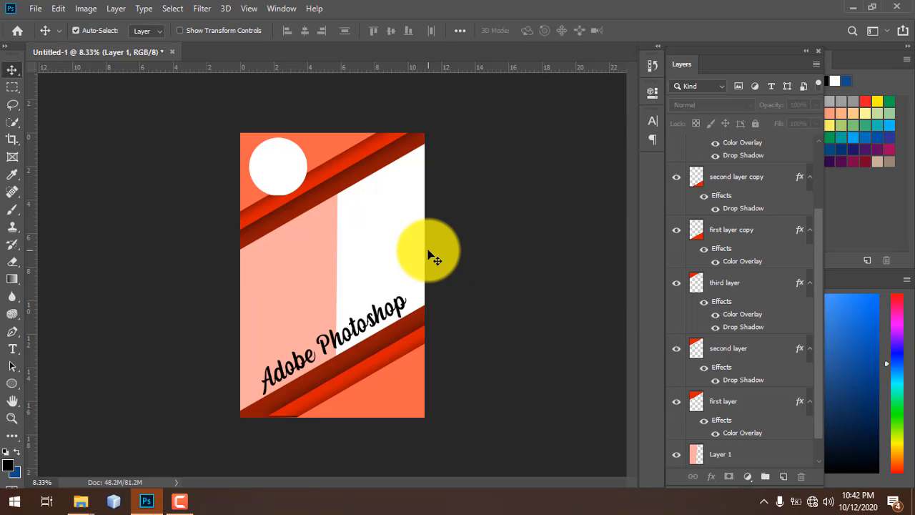
key("ctrl+plus")
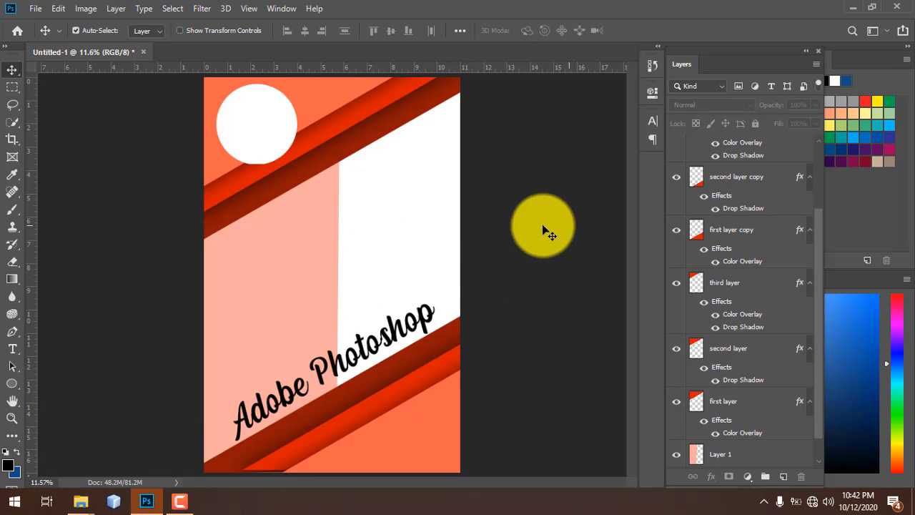
left_click_drag(327, 348, 336, 362)
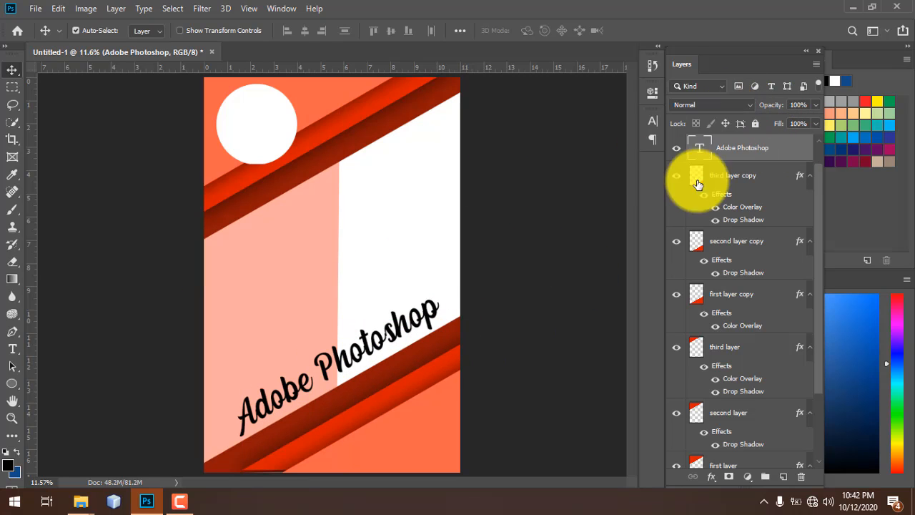
- Try a white Satin effect at 63% opacity on the title layer
double_click(783, 152)
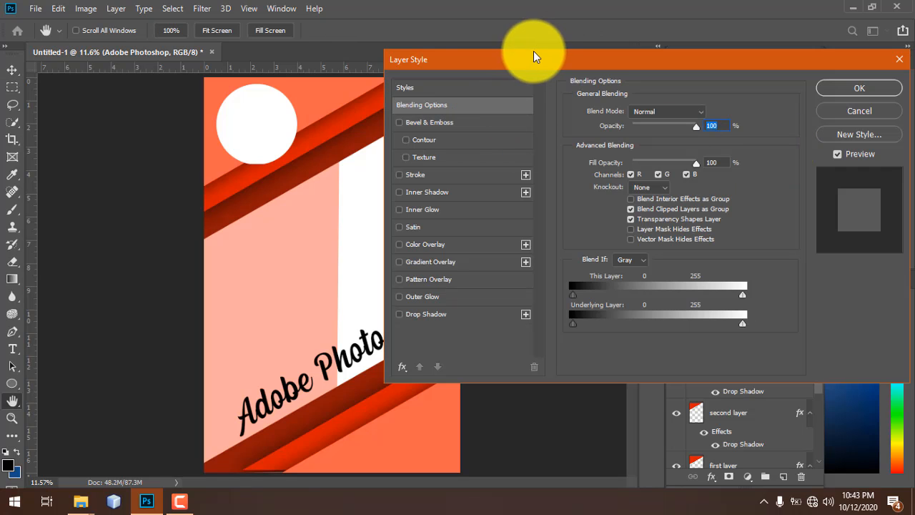
left_click_drag(535, 58, 527, 68)
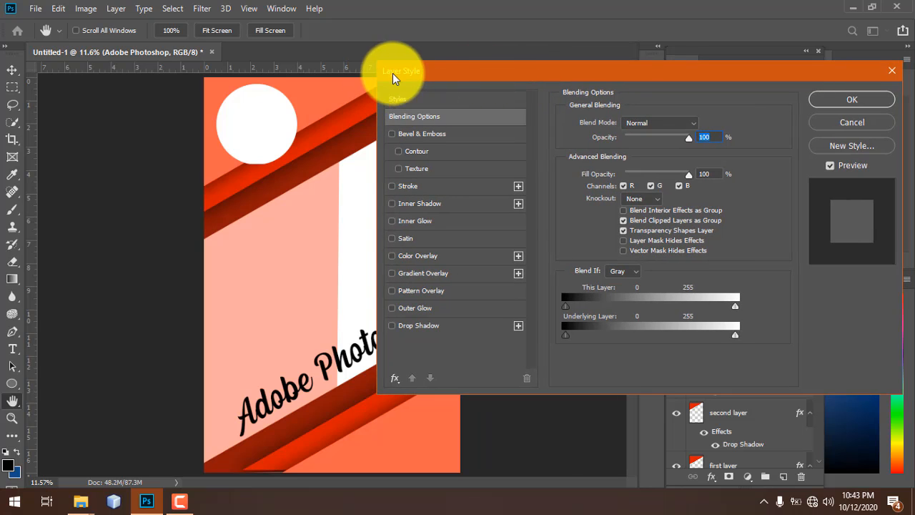
left_click(429, 228)
left_click(430, 239)
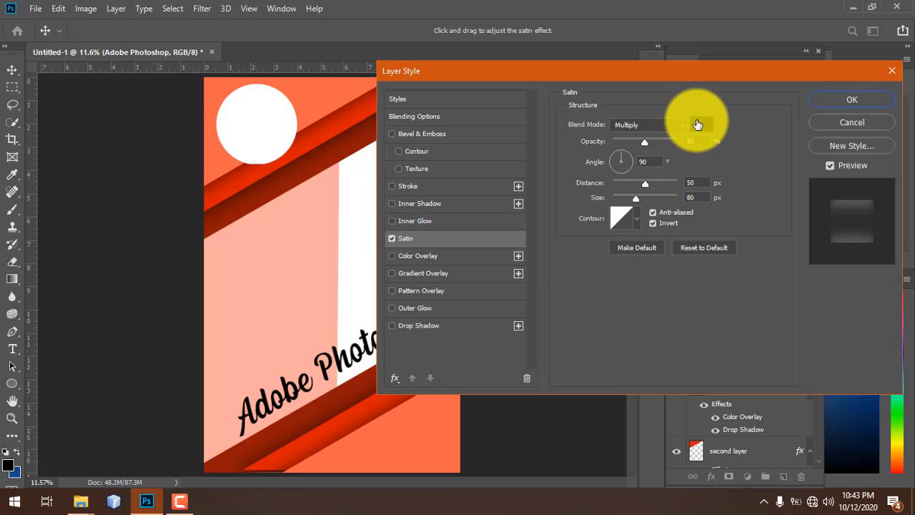
left_click(697, 125)
left_click_drag(435, 180, 240, 24)
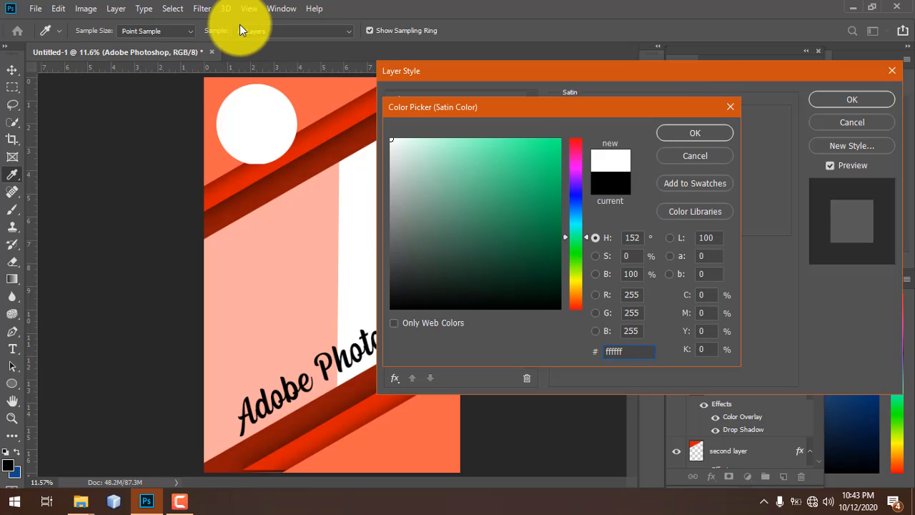
left_click(676, 133)
left_click_drag(641, 146, 652, 140)
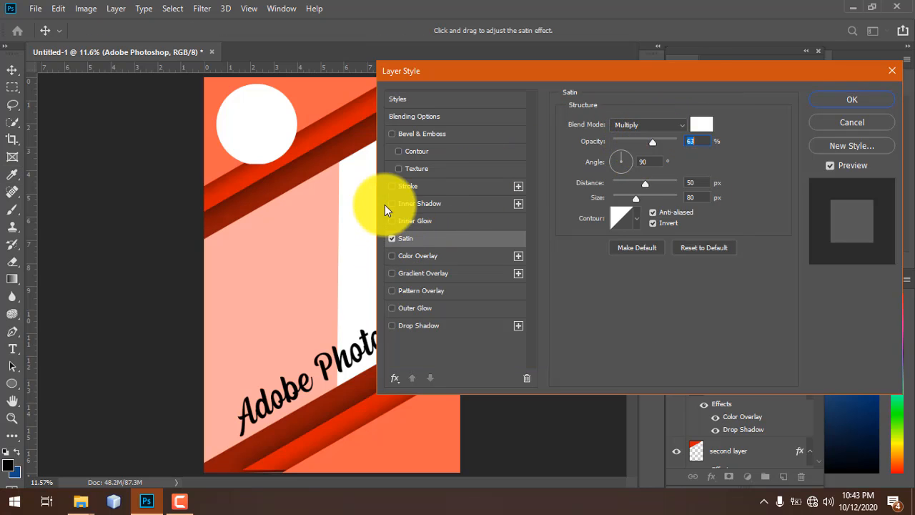
- Add a white 46 px outside Stroke at 78% opacity to the title and apply it
left_click(392, 186)
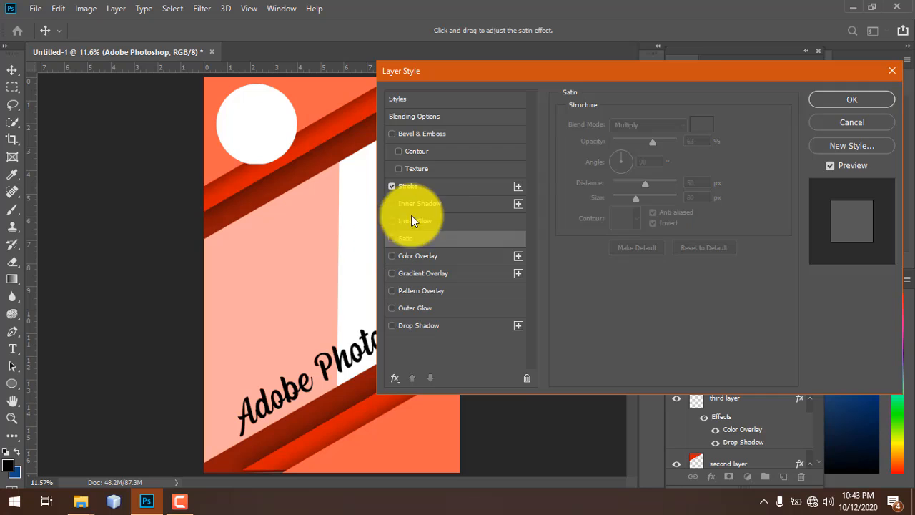
left_click(444, 184)
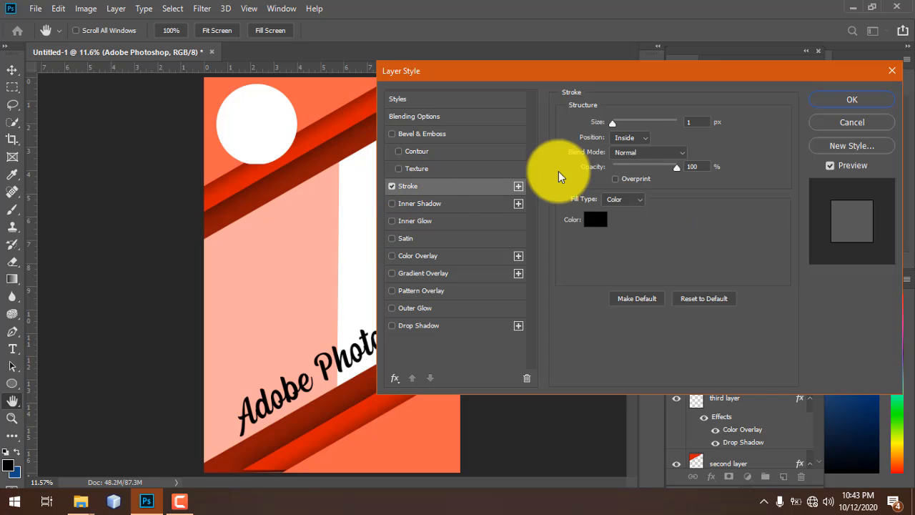
left_click(595, 219)
left_click(362, 152)
left_click(687, 134)
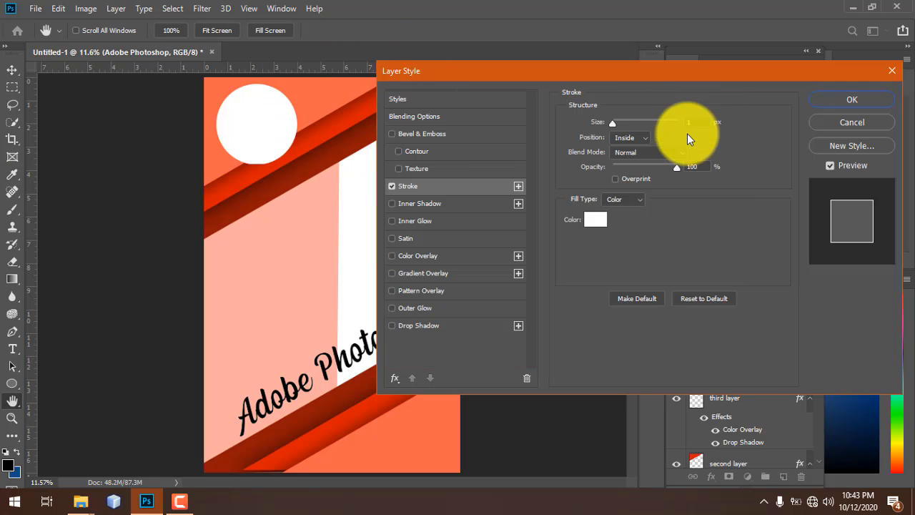
left_click(620, 124)
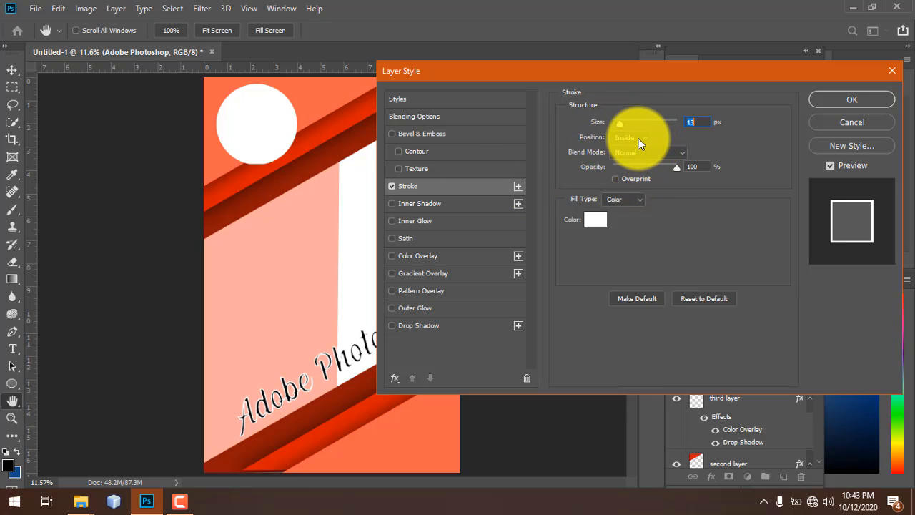
left_click(638, 139)
left_click(637, 149)
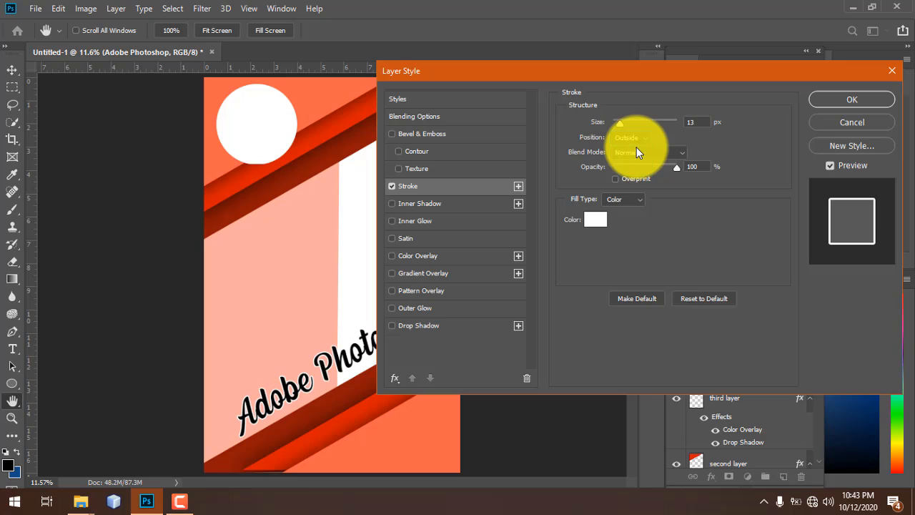
left_click_drag(625, 121, 628, 121)
left_click_drag(672, 169, 663, 169)
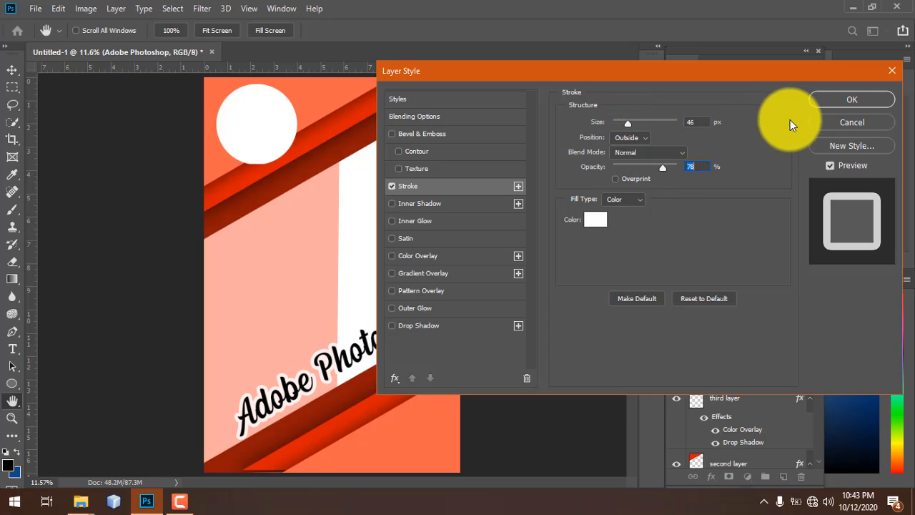
left_click(870, 98)
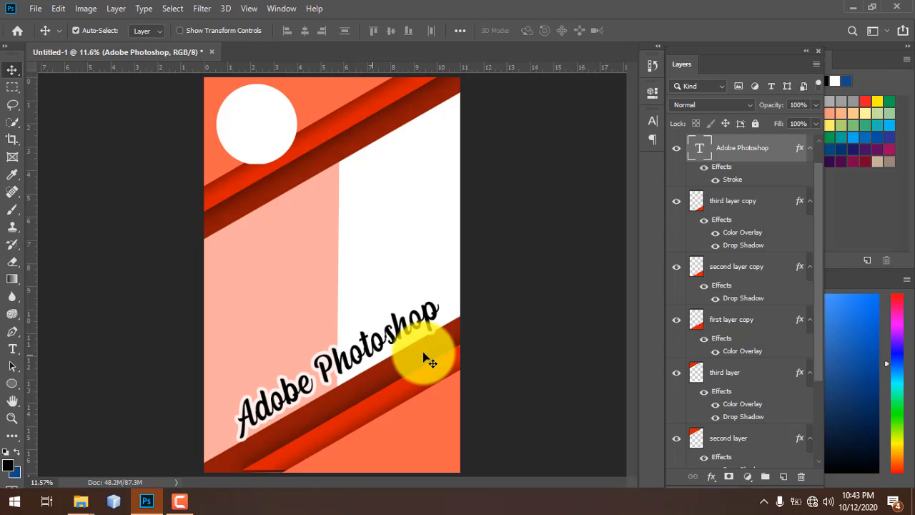
- Change the title's Stroke to 84% opacity and about 32 px width, then reposition the title
double_click(785, 139)
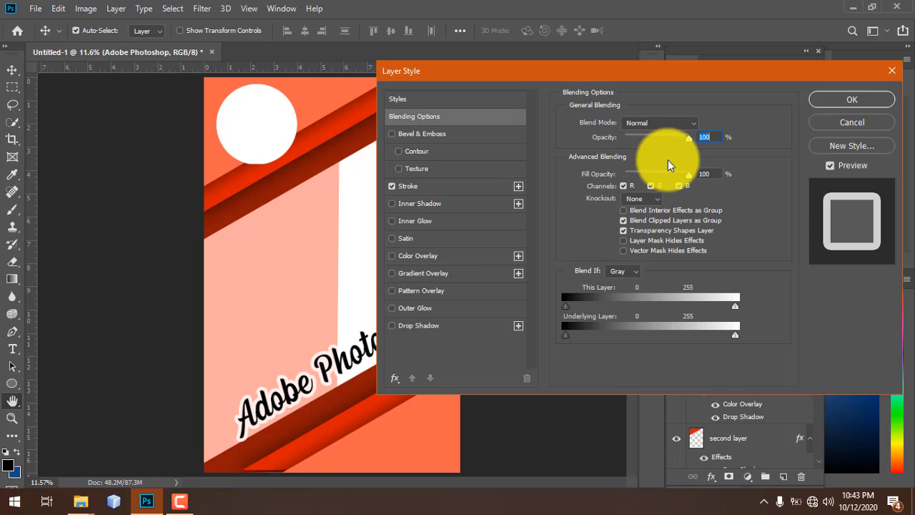
left_click(439, 190)
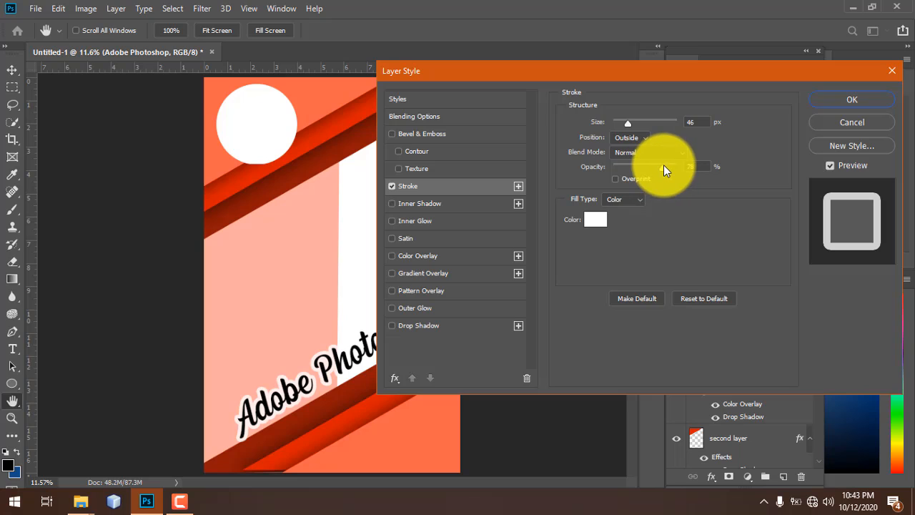
mouse_move(663, 167)
left_mouse_down()
mouse_move(647, 166)
mouse_move(695, 165)
mouse_move(667, 168)
left_mouse_up()
left_click_drag(628, 125, 633, 125)
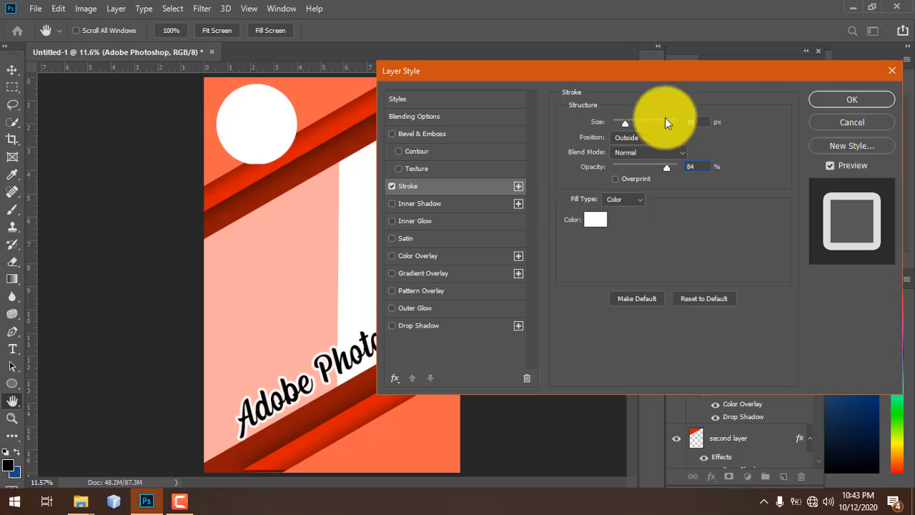
left_click(823, 103)
left_click_drag(351, 364, 344, 341)
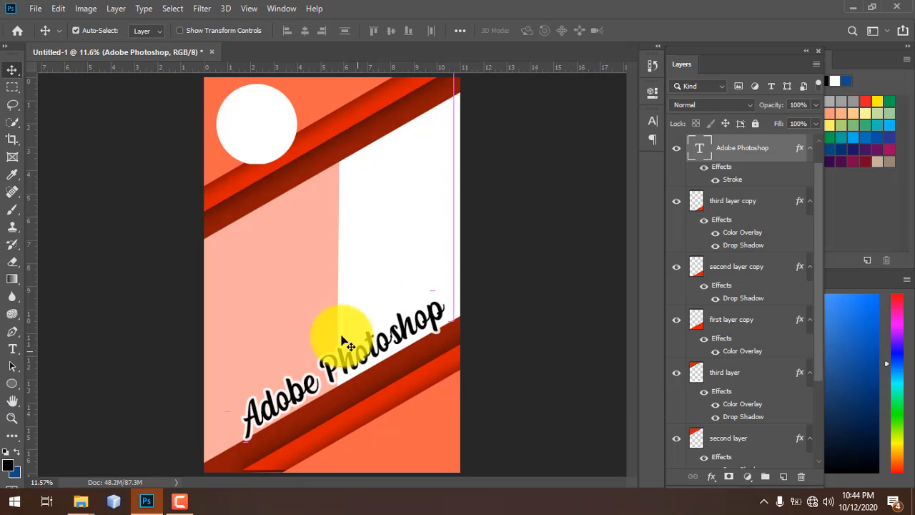
left_click(527, 178)
- Start a new text layer on the pink panel reading 'Our' and make it black
key("t")
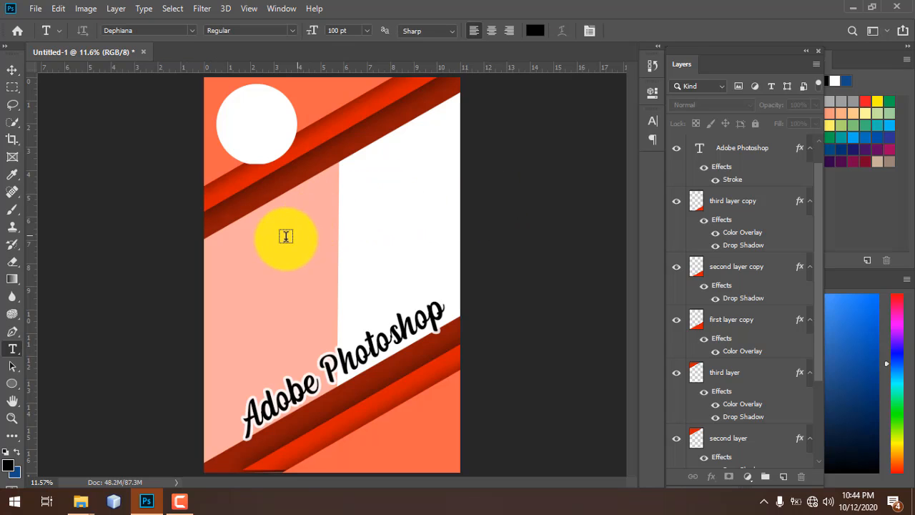
left_click(285, 236)
key("BackSpace")
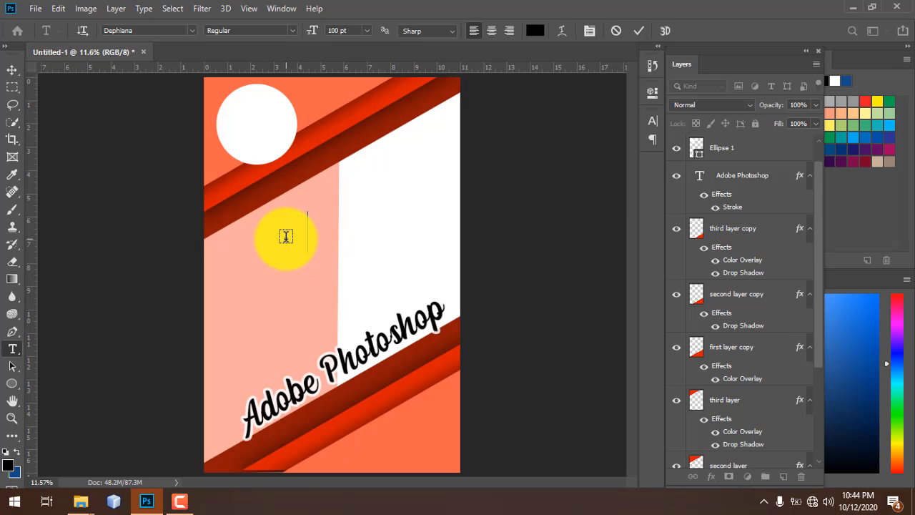
type("Our")
key("ctrl+a")
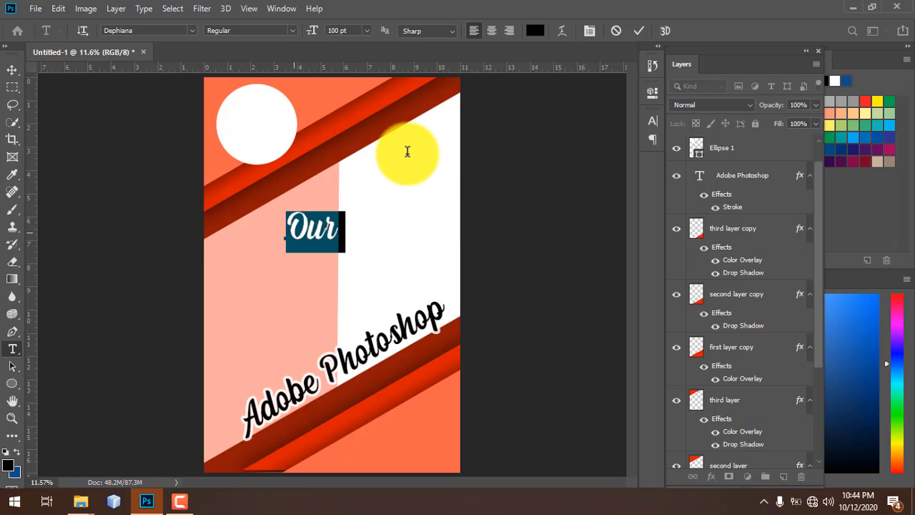
left_click(534, 31)
left_click_drag(417, 176, 343, 78)
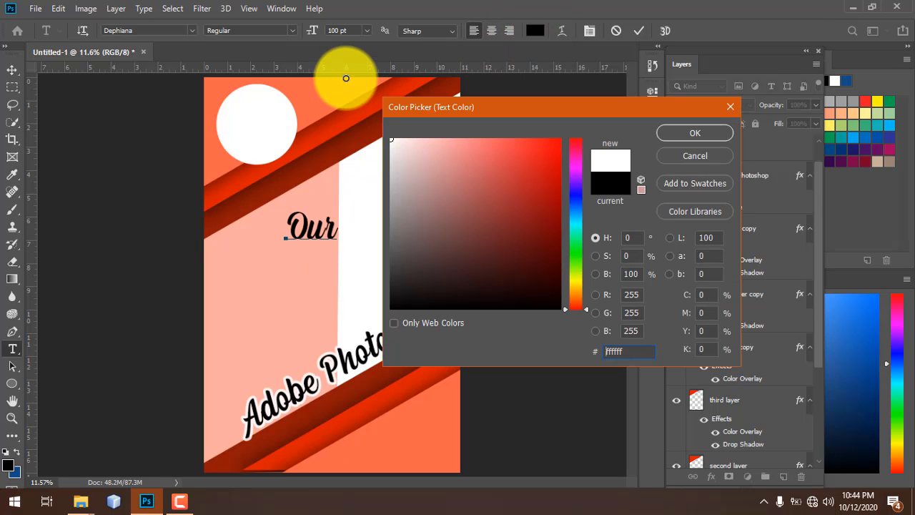
left_click(695, 143)
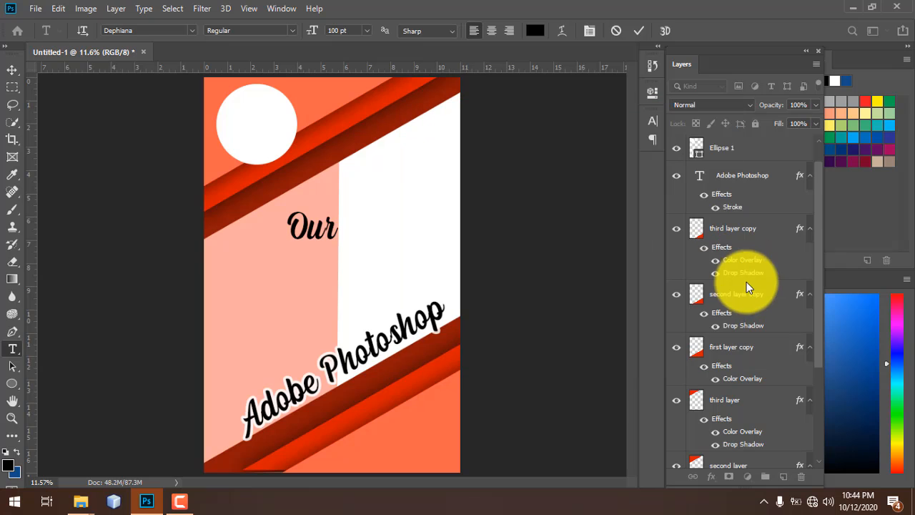
scroll(743, 270, "down", 4)
scroll(744, 270, "up", 4)
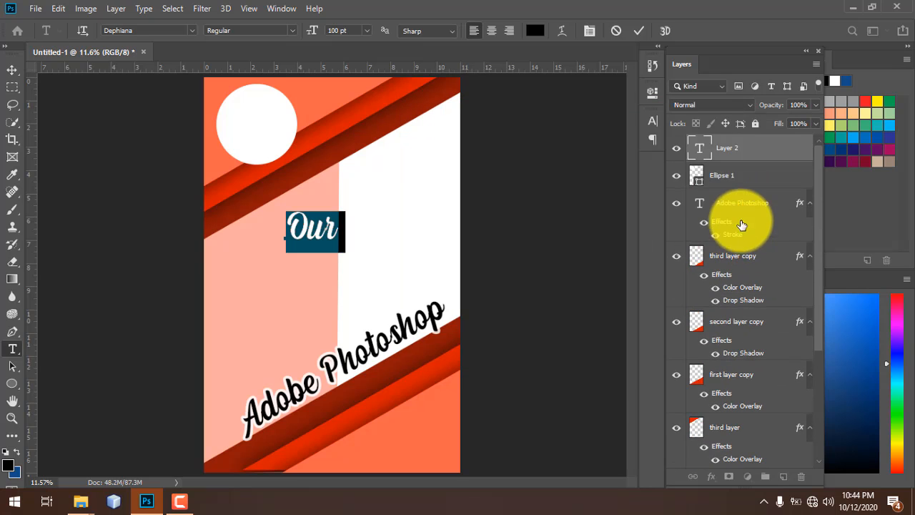
left_click(357, 248)
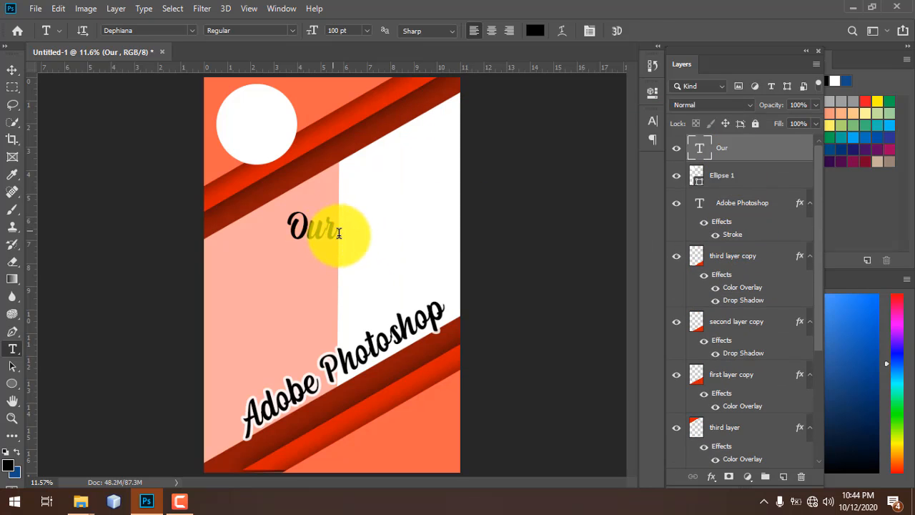
- Extend the text line by typing 'First' after 'Our'
left_click(330, 227)
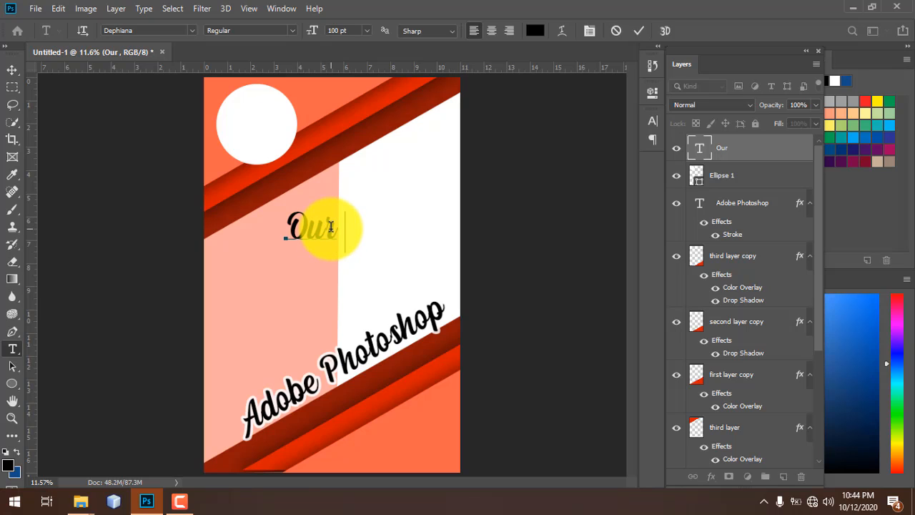
type("First")
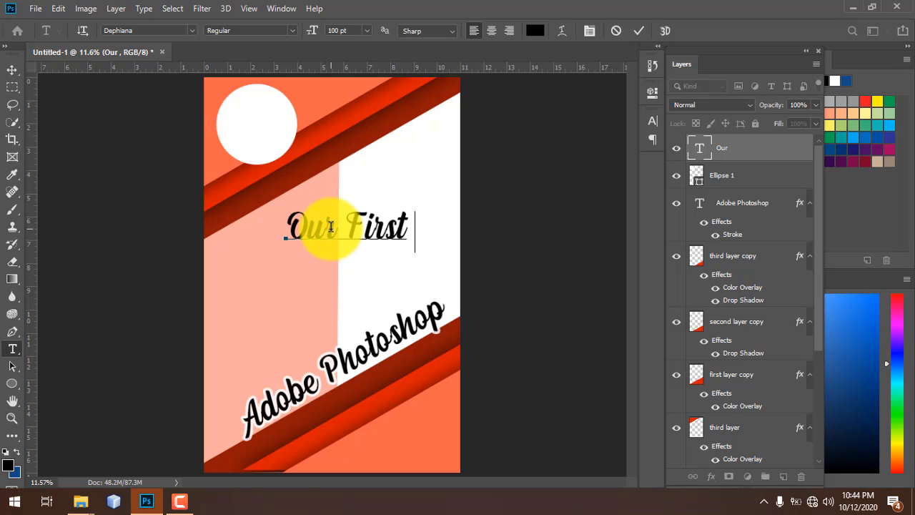
key("ctrl+a")
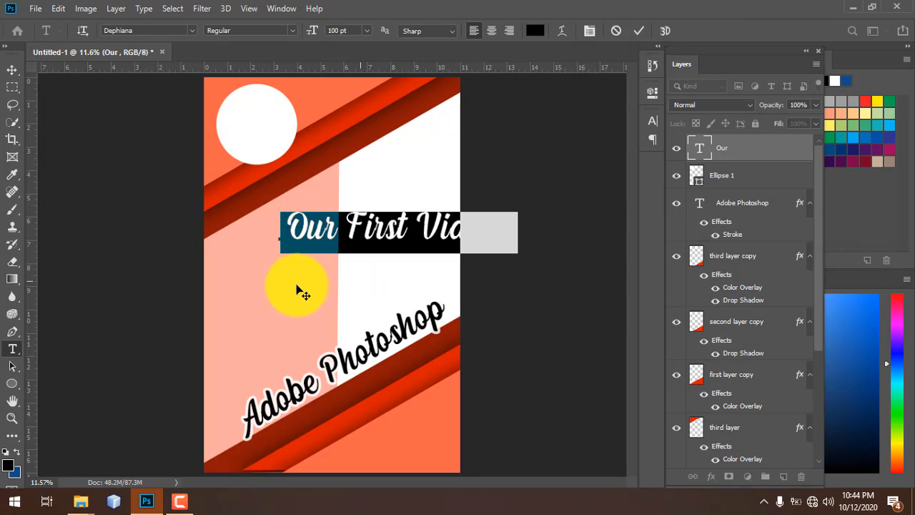
left_click(432, 245)
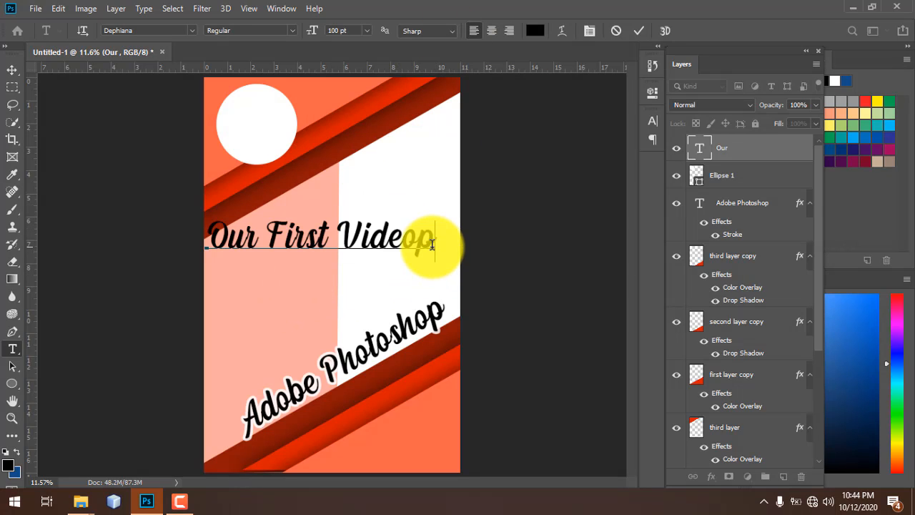
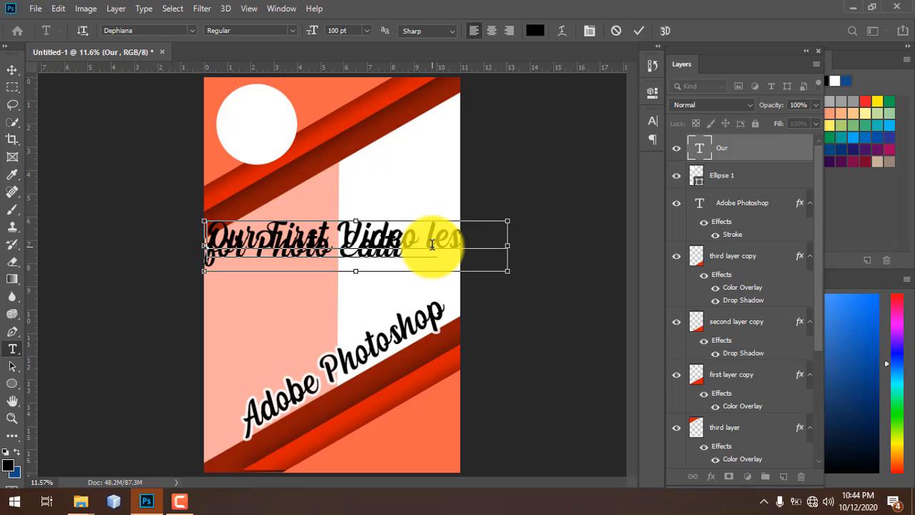
- Set both heading lines, 'Our First Video…' and 'For Photo Editing', in Alba and adjust their spacing
key("ctrl+a")
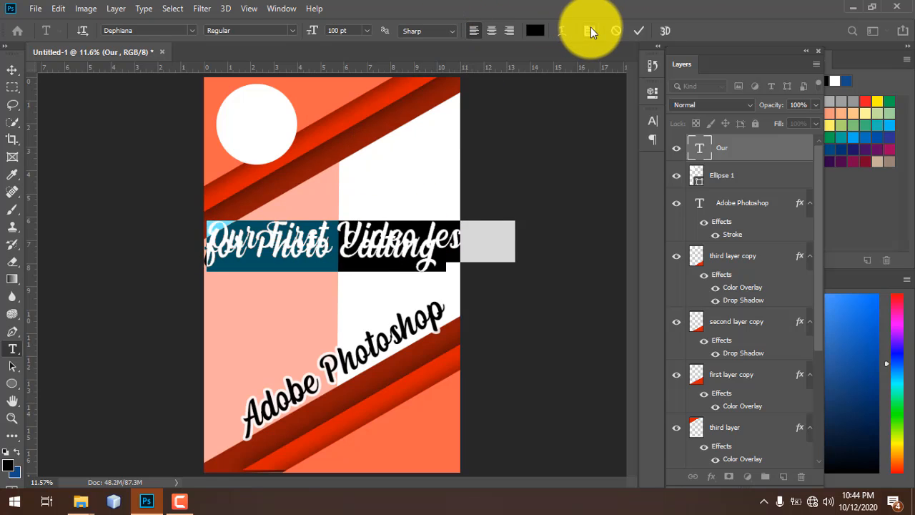
left_click(590, 28)
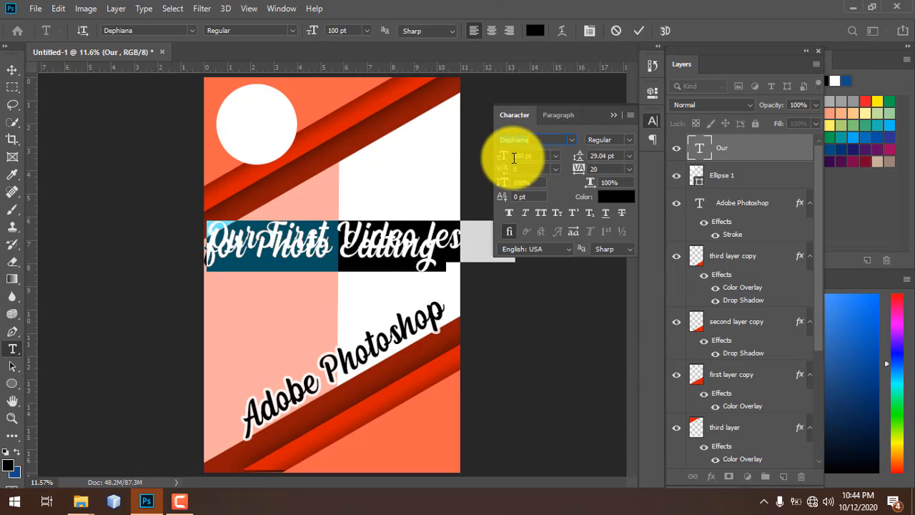
left_click(572, 141)
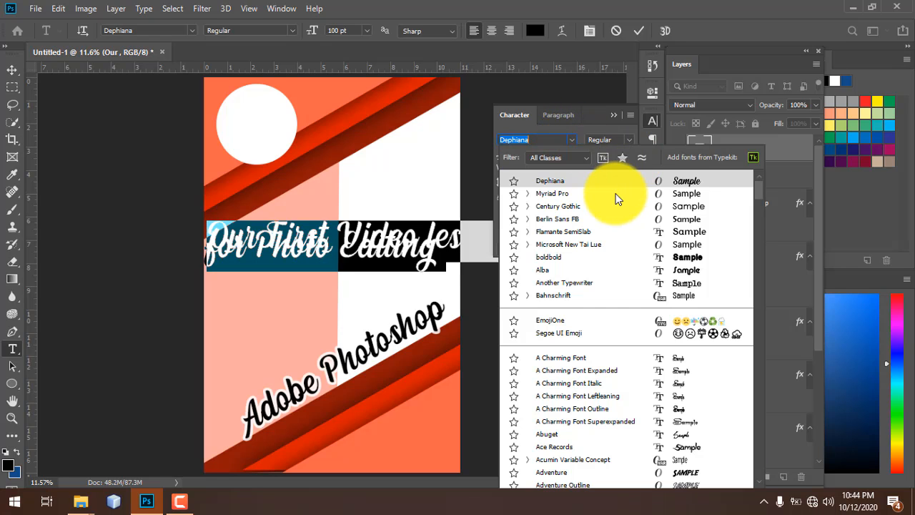
key("Down")
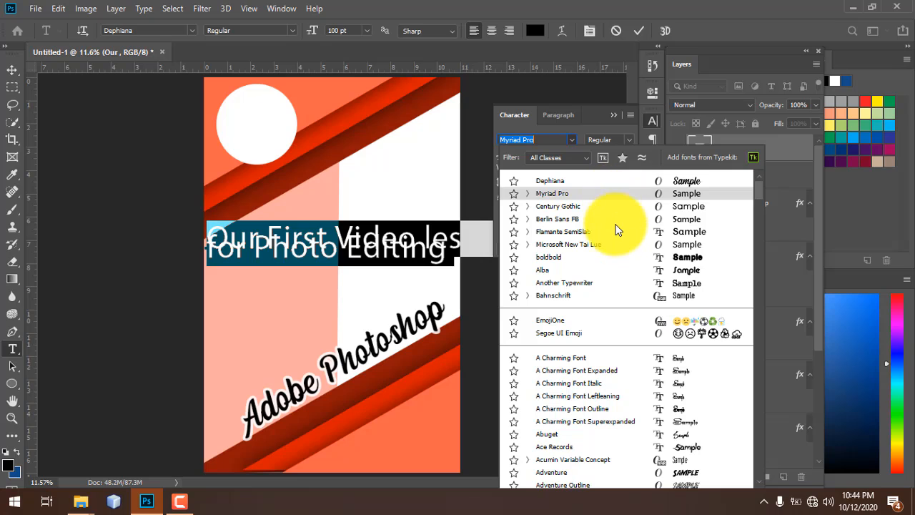
key("Down")
key("Down")
key("Down")
key("Down")
key("Down")
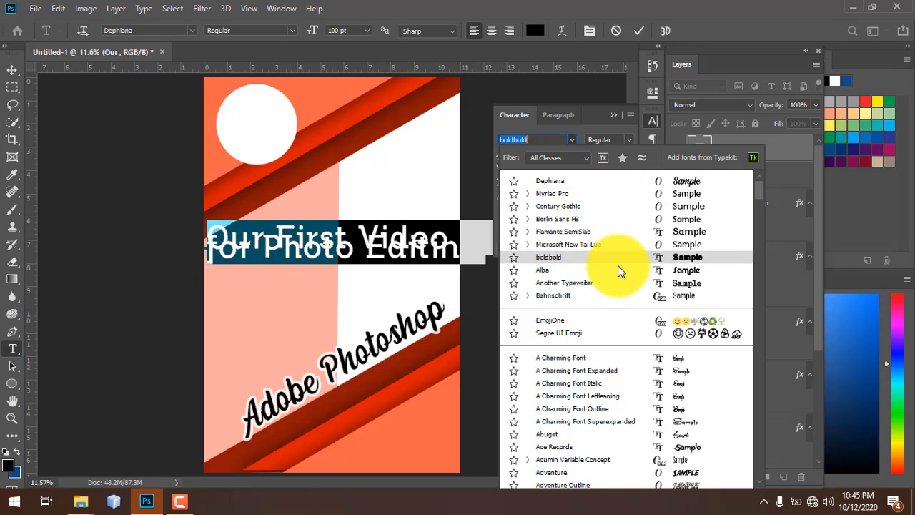
key("Down")
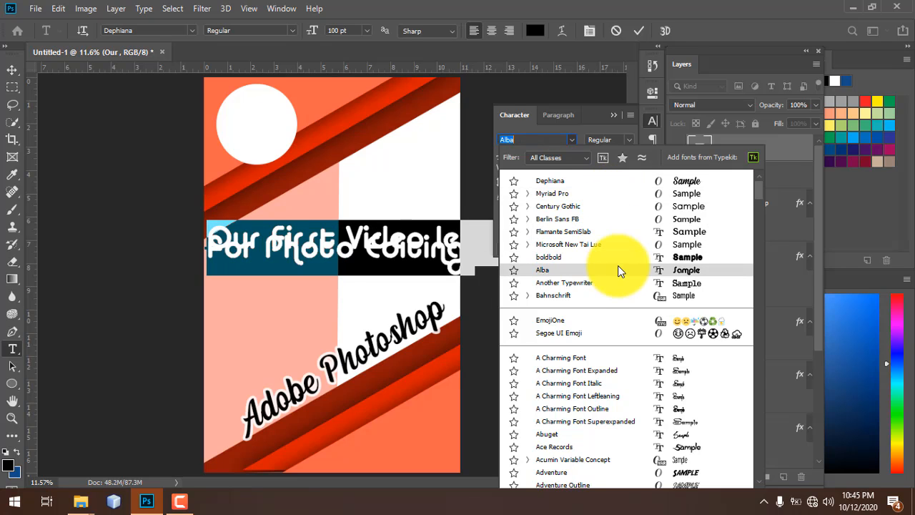
left_click(617, 270)
left_click_drag(579, 156, 620, 157)
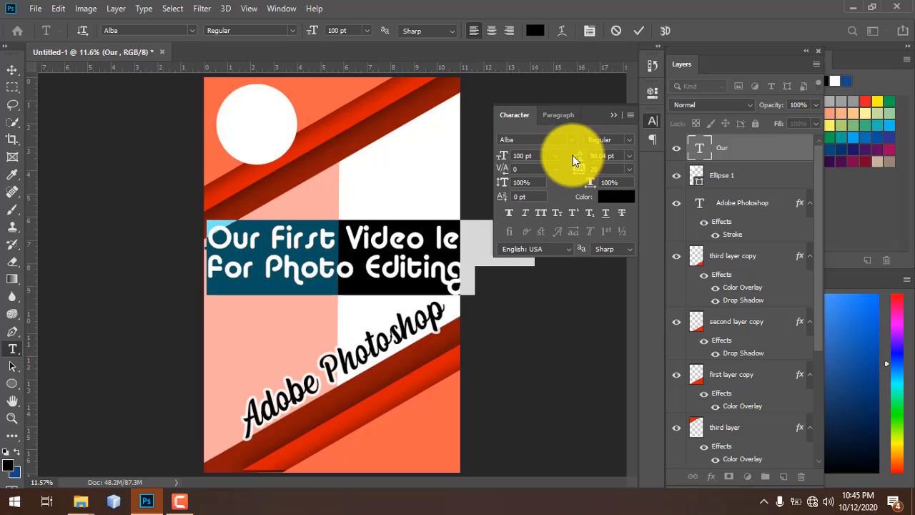
- Size the heading to 40 pt with 46.04 pt leading and 0 tracking, then commit the text
left_click_drag(505, 159, 469, 154)
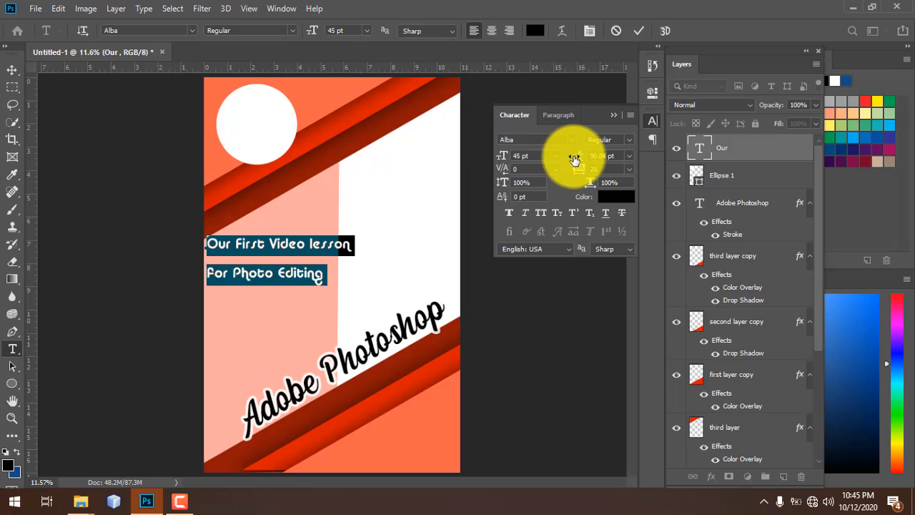
left_click_drag(575, 156, 562, 156)
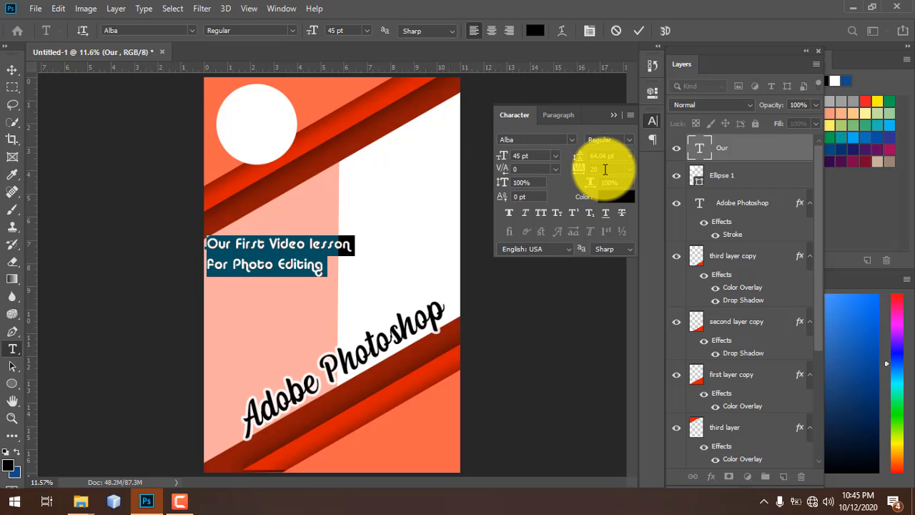
left_click(572, 169)
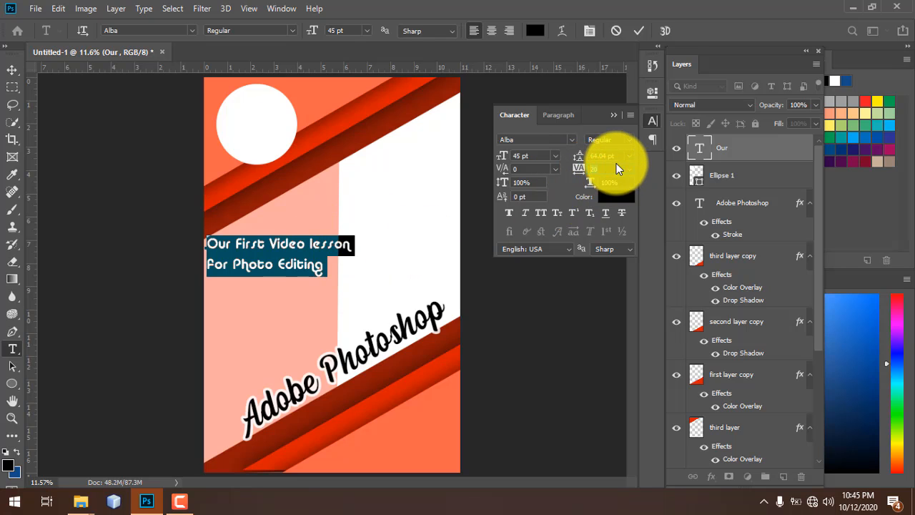
key("Return")
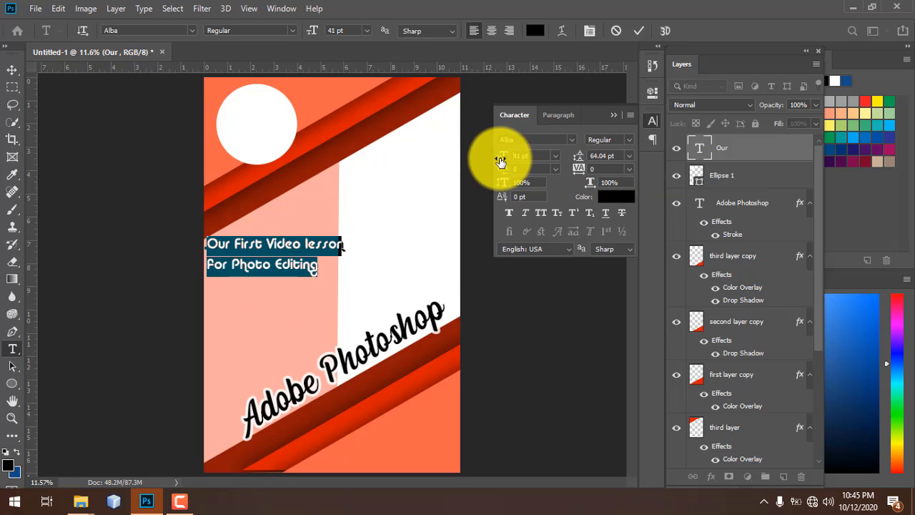
left_click_drag(501, 161, 498, 162)
left_click_drag(206, 258, 243, 318)
key("ctrl+a")
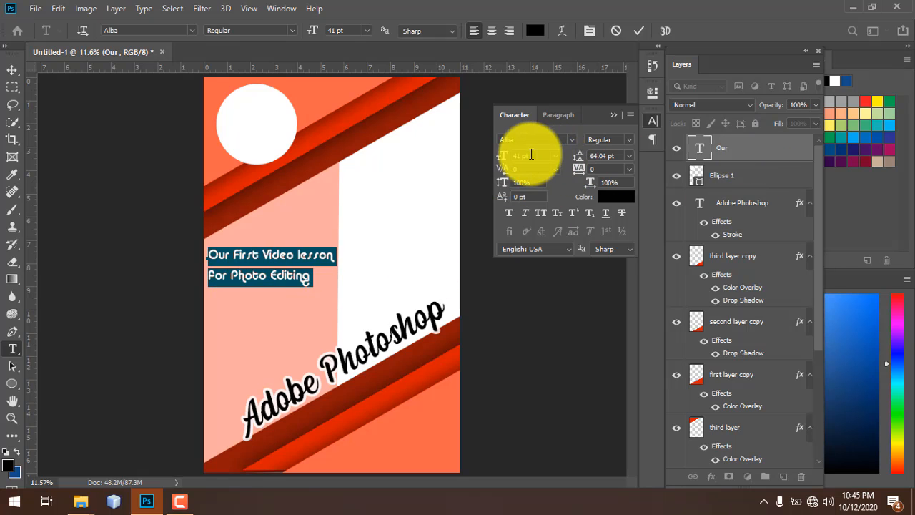
type("0")
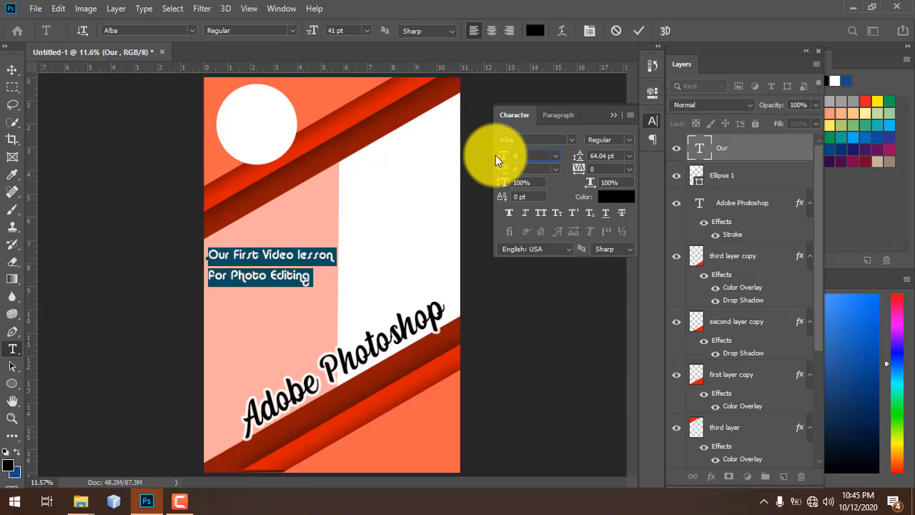
key("Return")
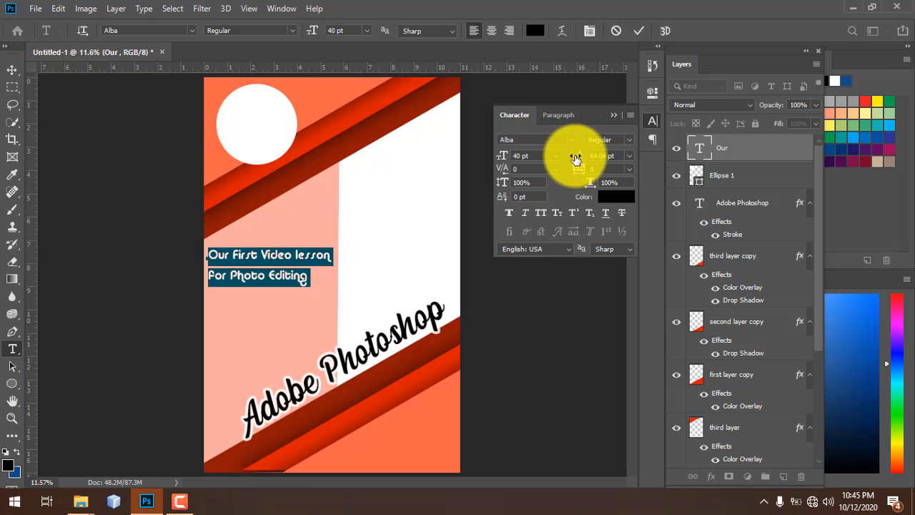
left_click(572, 156)
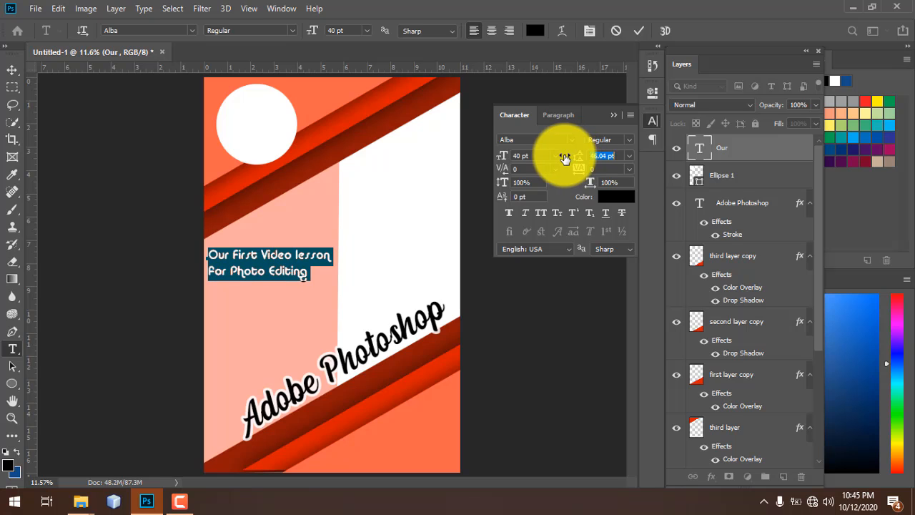
left_click(732, 149)
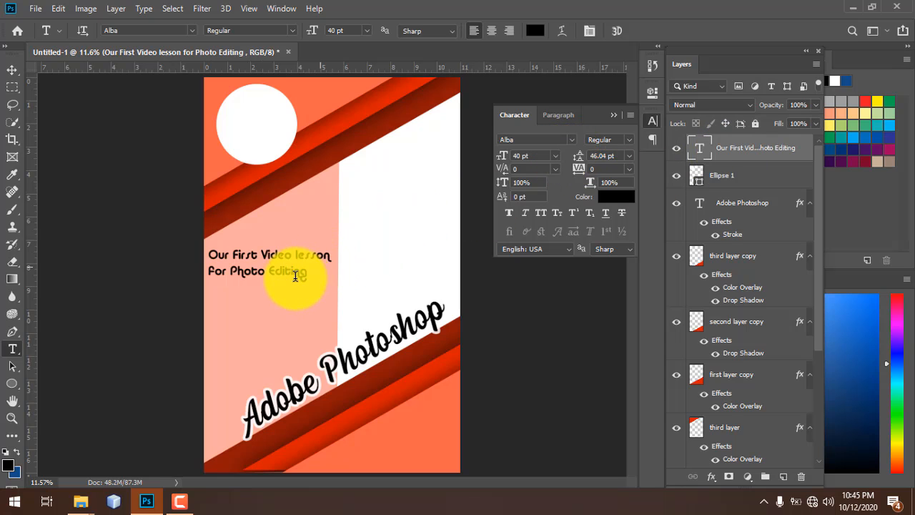
- Color the heading very dark brown #130300 and shift it into place on the poster
key("v")
left_click_drag(298, 266, 296, 296)
left_click(612, 197)
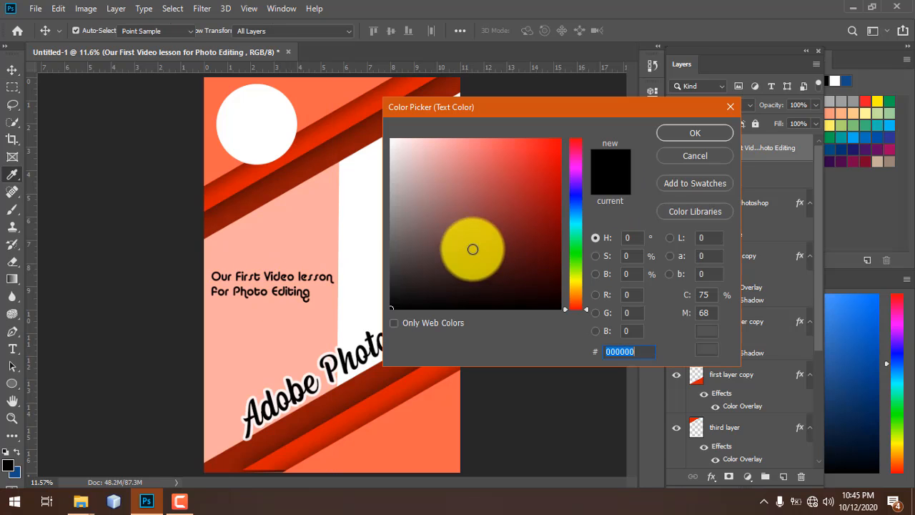
left_click_drag(339, 115, 355, 135)
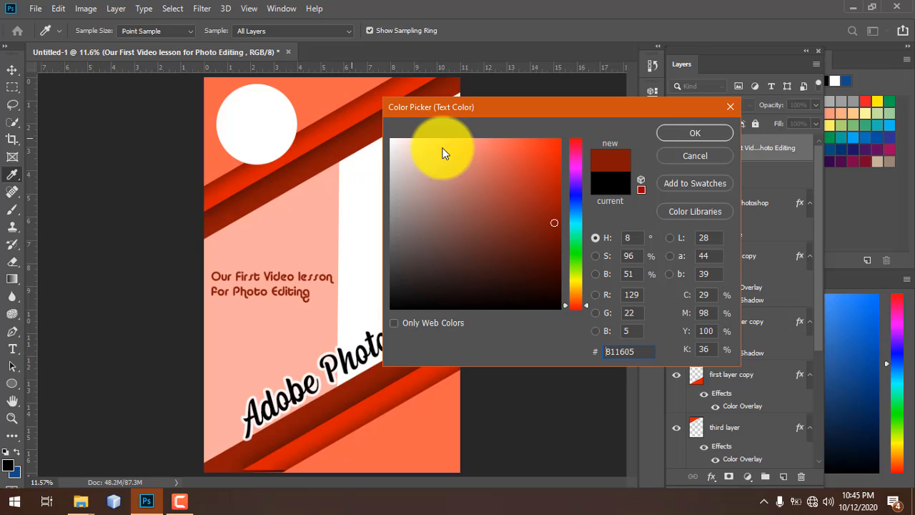
mouse_move(539, 233)
left_mouse_down()
mouse_move(540, 274)
mouse_move(351, 96)
mouse_move(558, 196)
mouse_move(560, 139)
left_mouse_up()
left_click(353, 133)
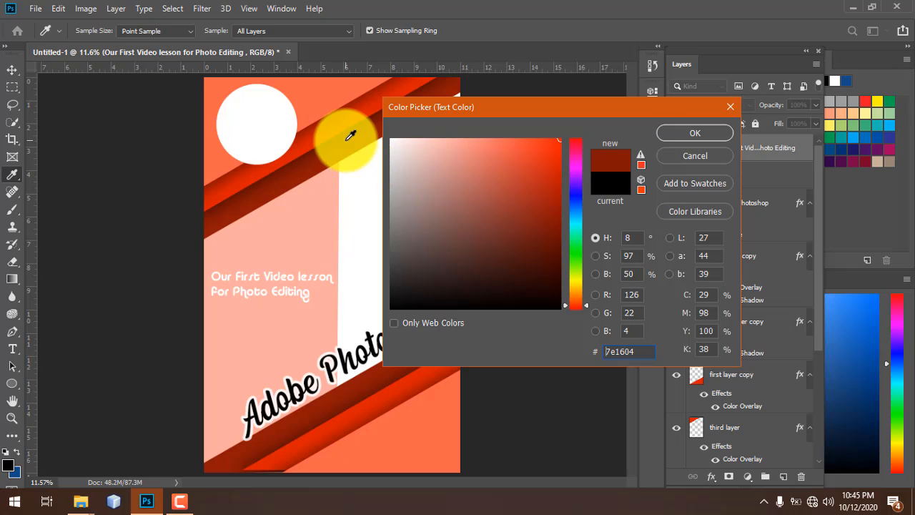
mouse_move(547, 247)
left_mouse_down()
mouse_move(572, 153)
mouse_move(522, 219)
mouse_move(560, 276)
left_mouse_up()
mouse_move(477, 288)
left_mouse_down()
mouse_move(355, 312)
mouse_move(421, 126)
mouse_move(327, 25)
left_mouse_up()
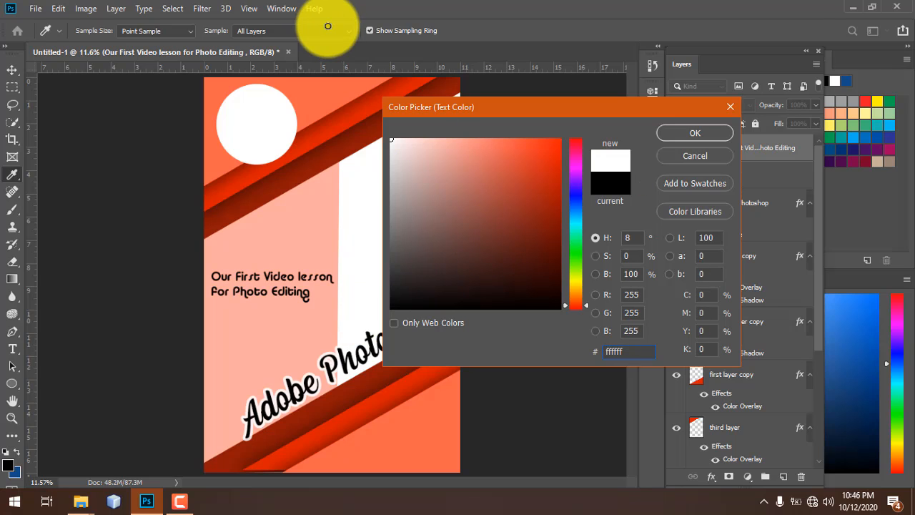
mouse_move(483, 184)
left_mouse_down()
mouse_move(599, 343)
mouse_move(550, 303)
mouse_move(564, 293)
left_mouse_up()
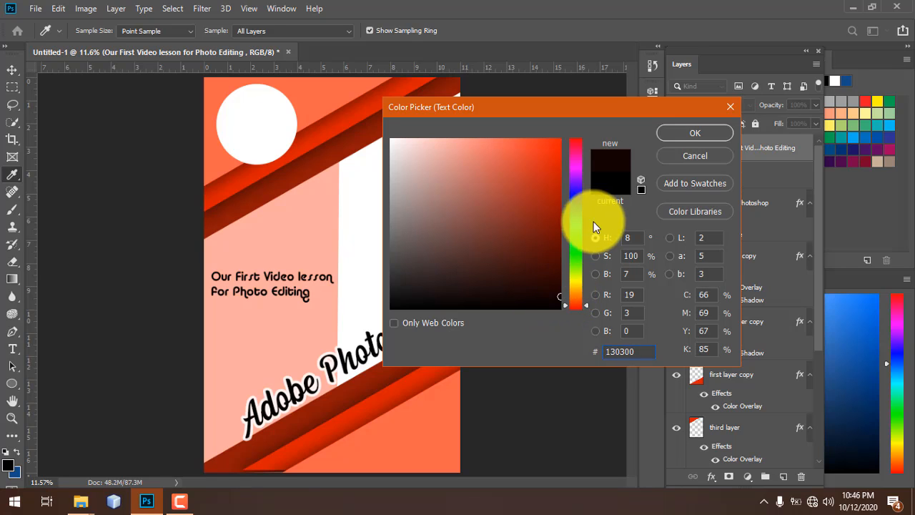
left_click(695, 133)
left_click_drag(275, 286, 283, 258)
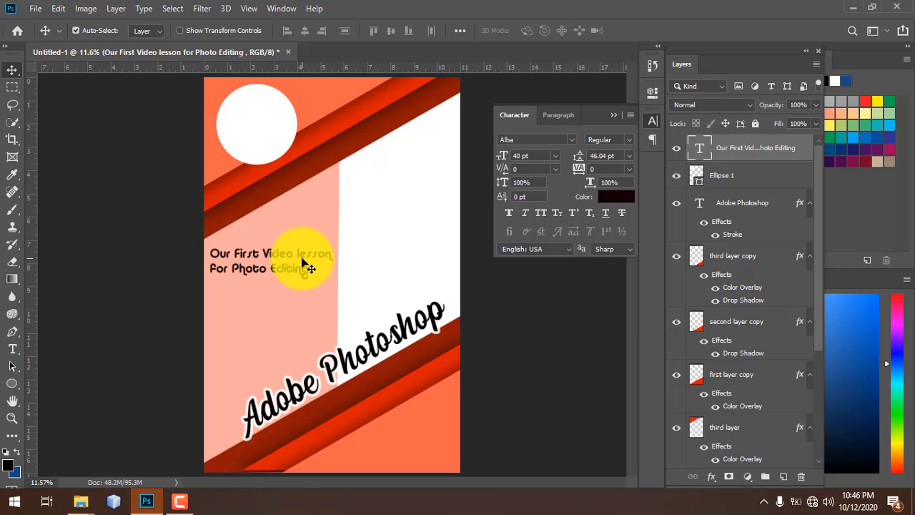
- Rotate the heading about -29.7° along the stripes and raise it below the circle
key("ctrl+t")
left_click_drag(337, 286, 345, 253)
left_click_drag(282, 245, 314, 256)
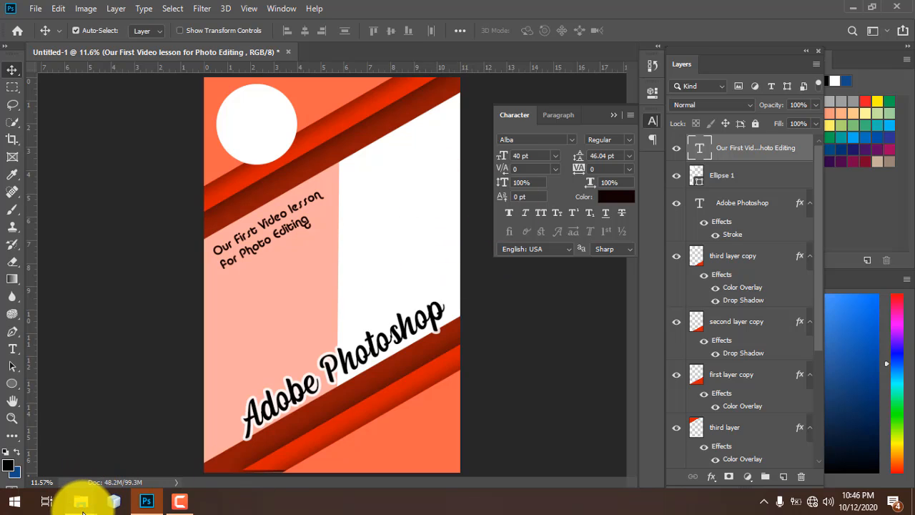
- Bring up the EFFECT folder and preview one of its photos
mouse_move(81, 502)
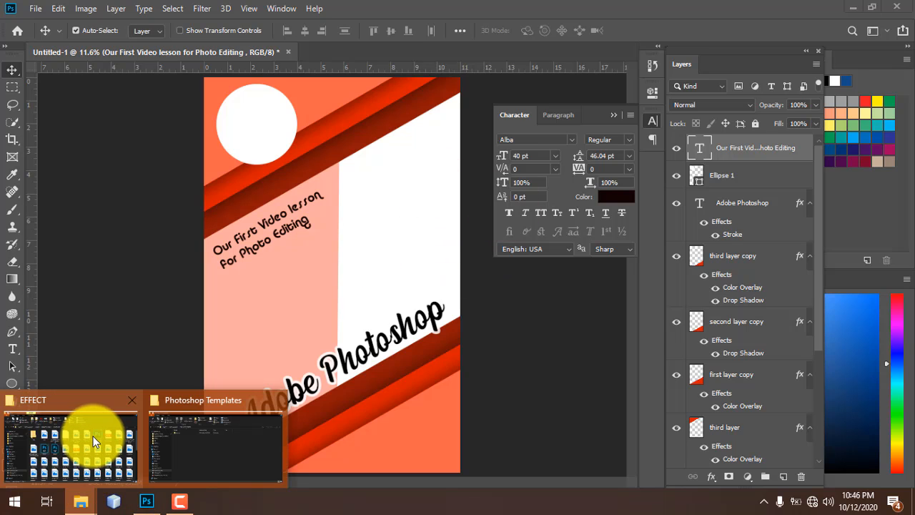
left_click(93, 436)
scroll(400, 333, "down", 4)
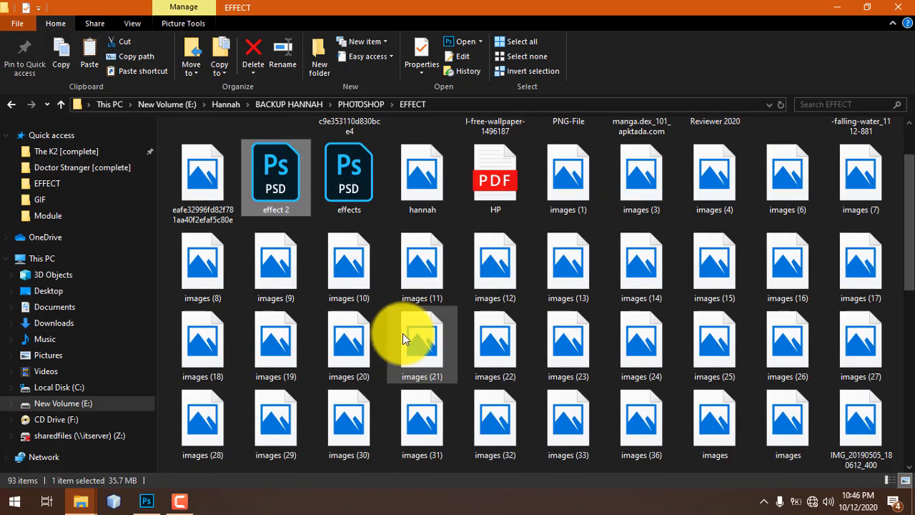
scroll(410, 317, "up", 3)
left_click(429, 176)
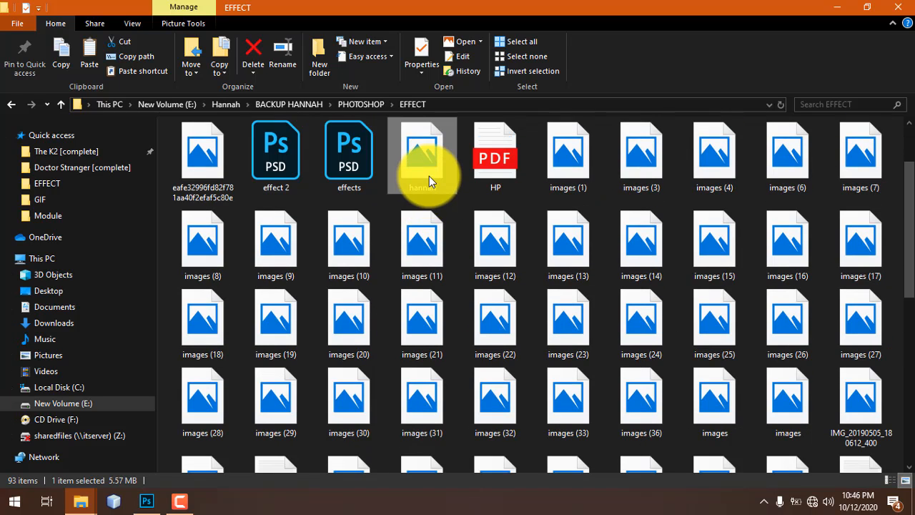
double_click(429, 177)
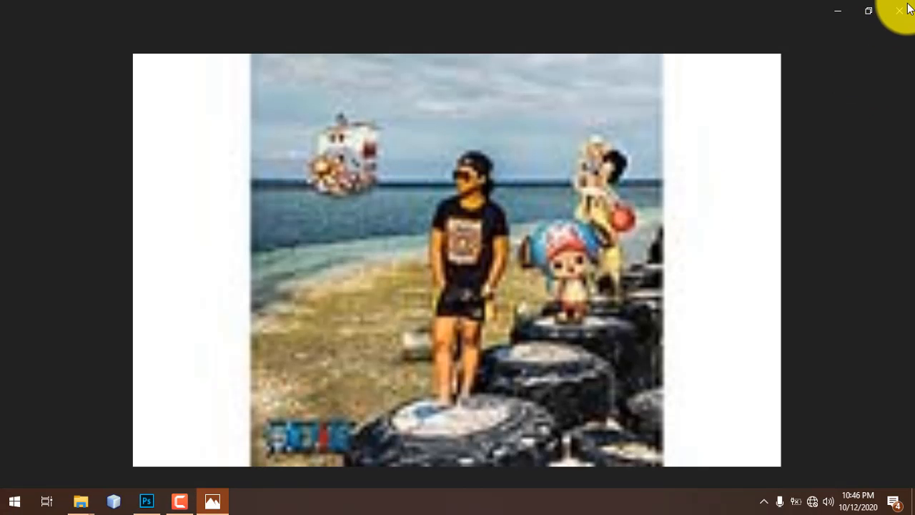
left_click(907, 10)
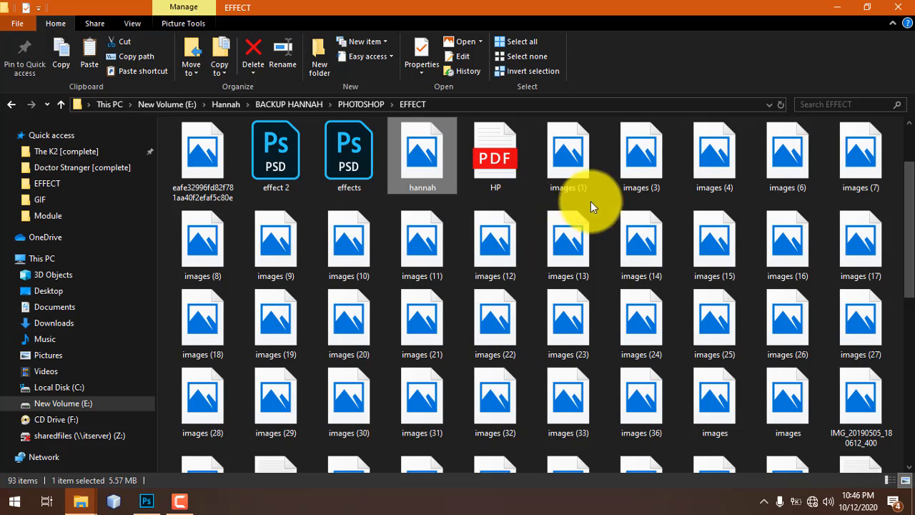
- Scroll through the EFFECT folder's files, checking the rey image
scroll(438, 229, "up", 1)
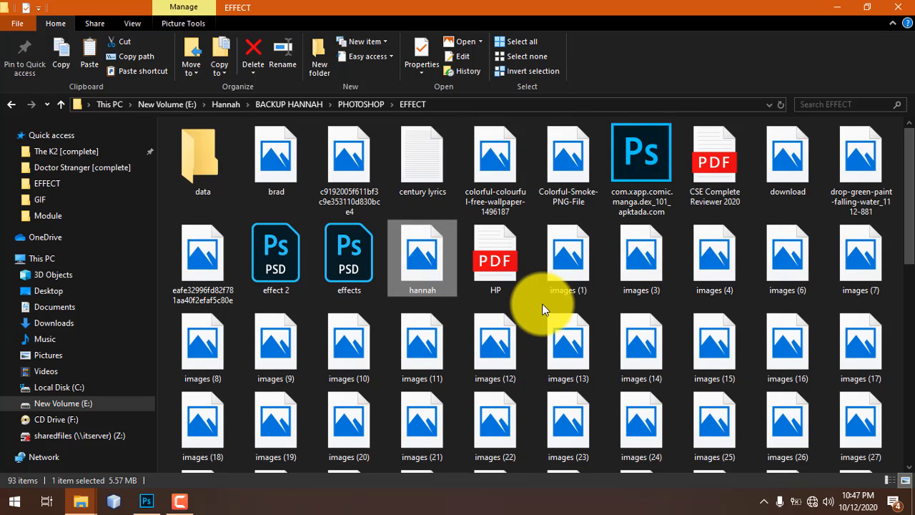
scroll(542, 304, "down", 1)
scroll(658, 361, "down", 5)
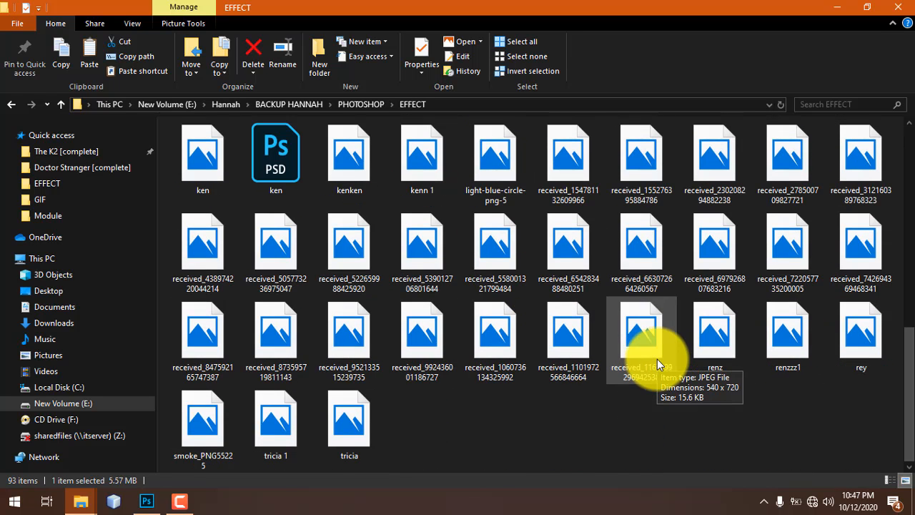
left_click(756, 392)
left_click(860, 336)
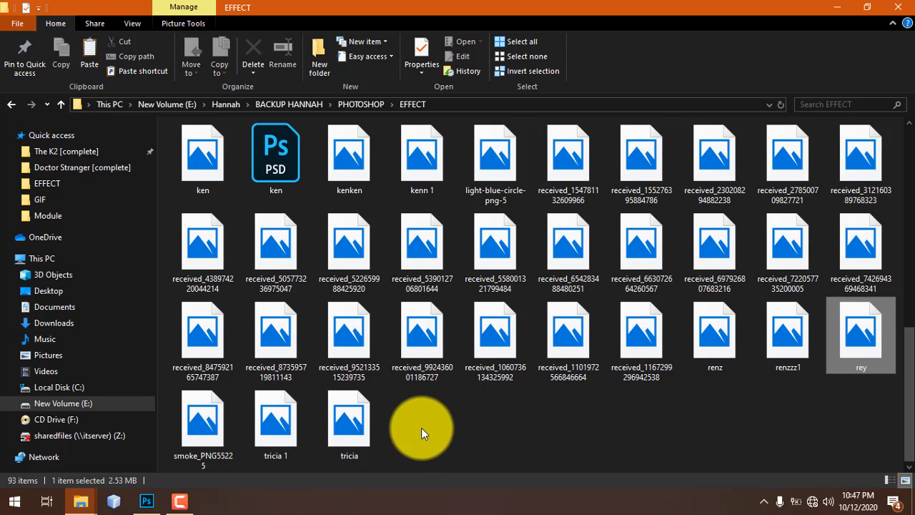
left_click(433, 424)
scroll(293, 434, "up", 6)
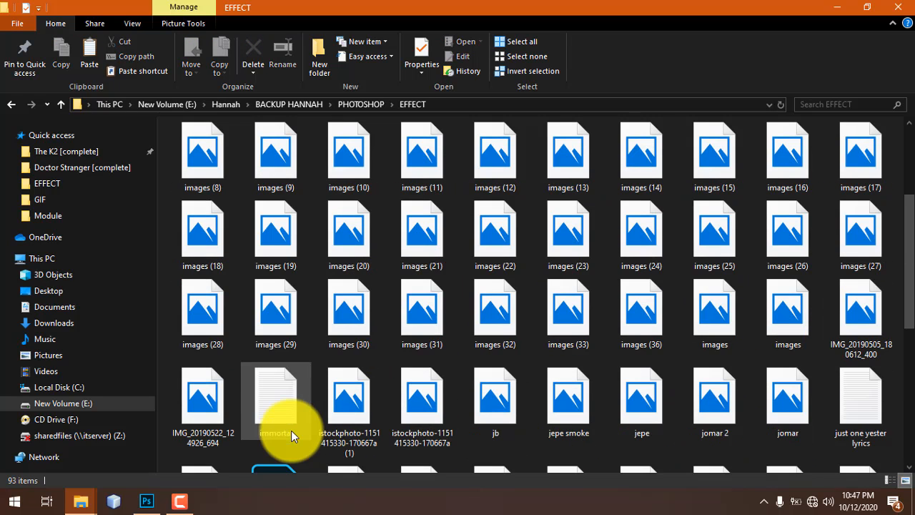
scroll(309, 427, "down", 3)
scroll(309, 427, "up", 3)
- Compare image files such as brad, drop-green-paint and images (7)
left_click(420, 254)
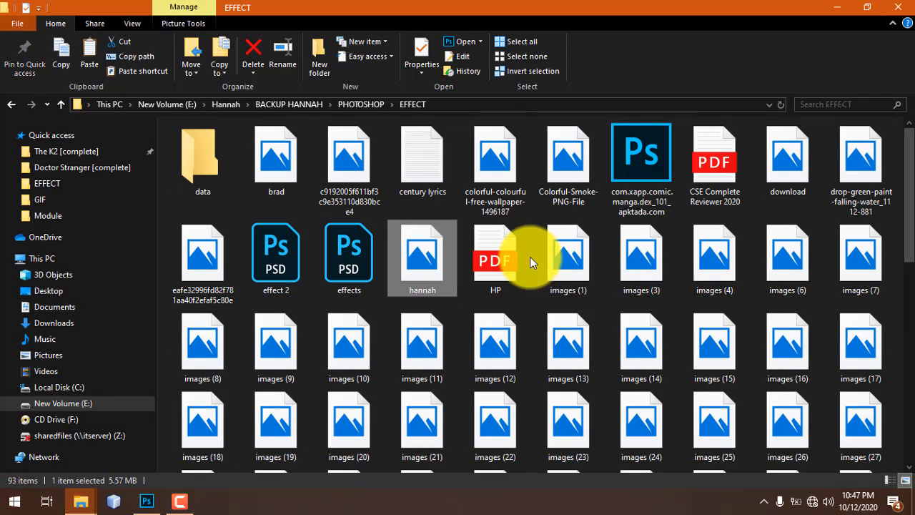
left_click(633, 262)
left_click(556, 270)
left_click(282, 175)
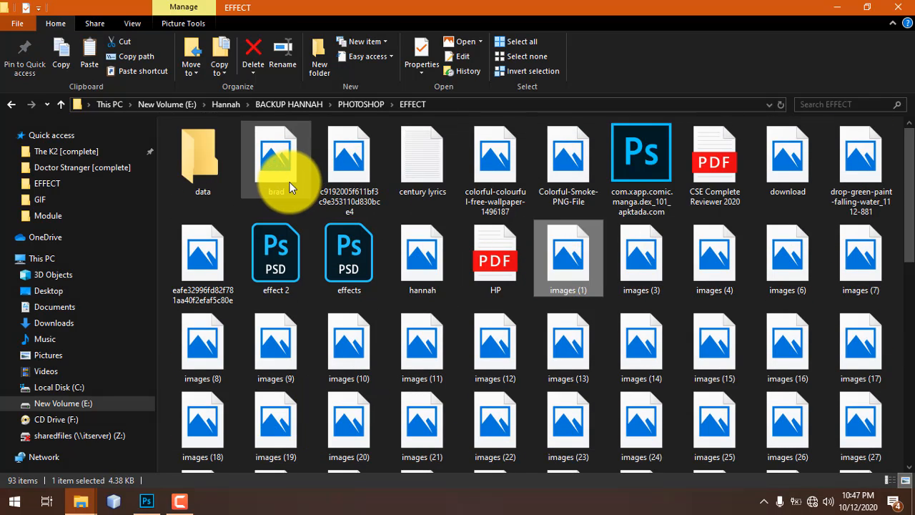
left_click(540, 177)
left_click(846, 265)
left_click(847, 214)
left_click(847, 282)
scroll(734, 403, "down", 5)
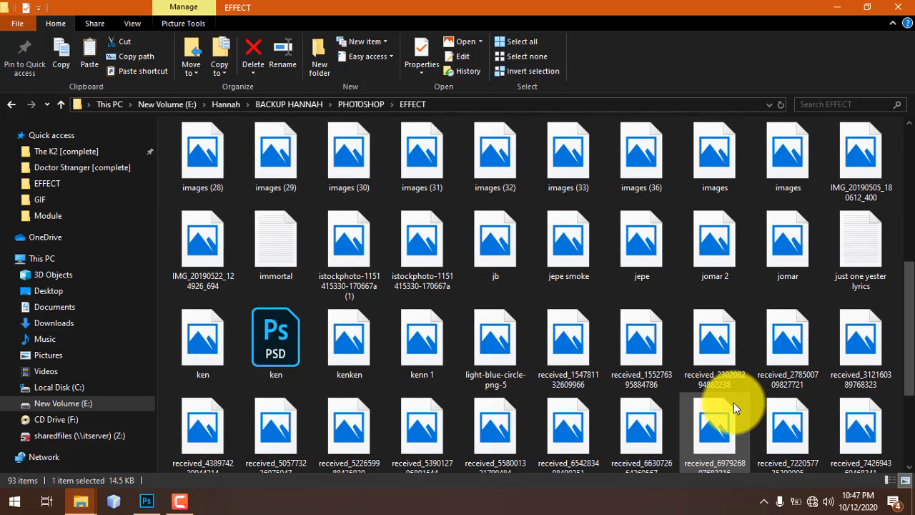
scroll(733, 403, "up", 3)
scroll(436, 284, "up", 1)
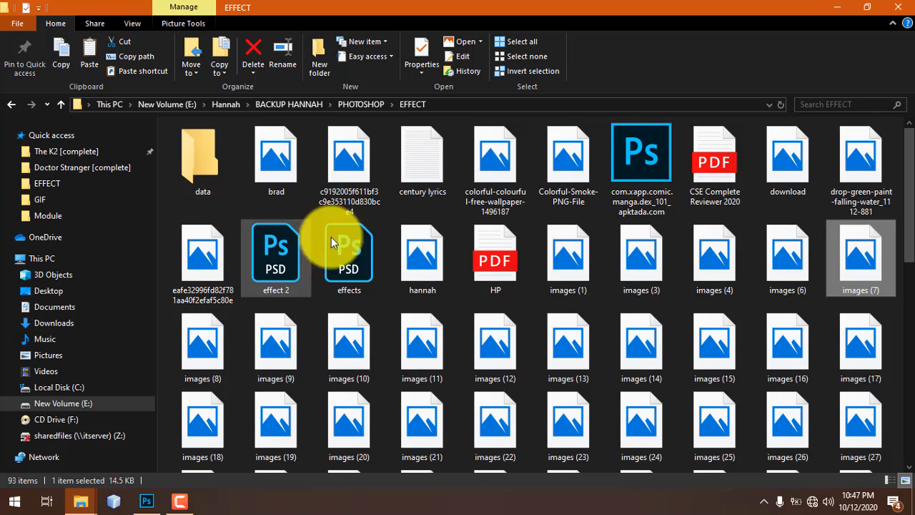
scroll(259, 404, "down", 2)
scroll(259, 404, "up", 2)
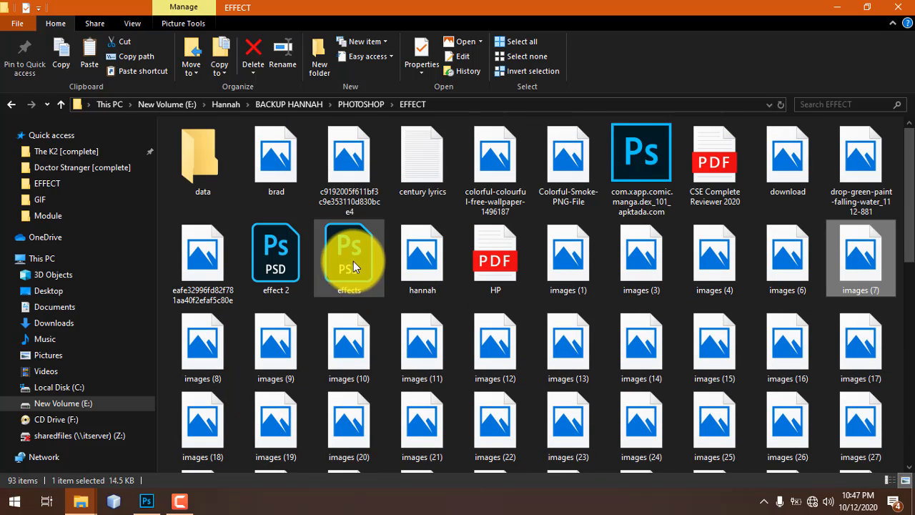
scroll(644, 315, "down", 6)
- Preview another received image file and return to the folder
left_click(429, 354)
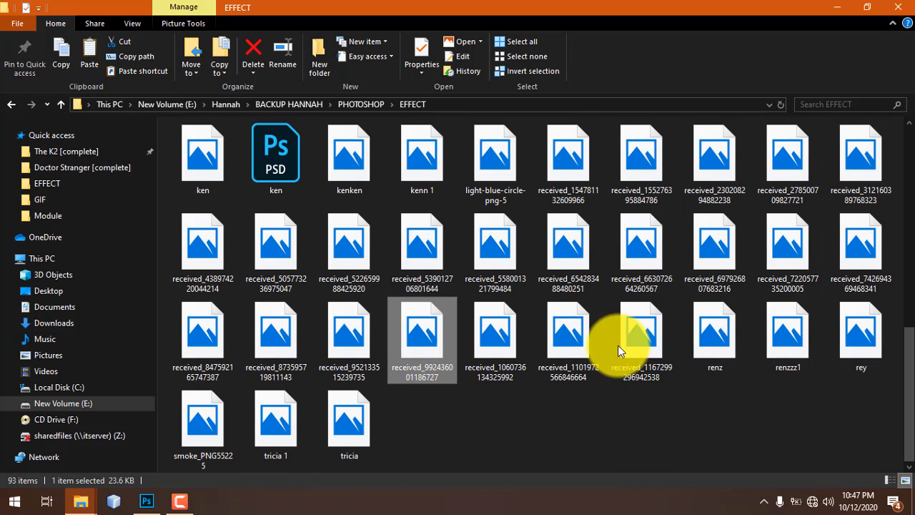
left_click(642, 346)
double_click(642, 346)
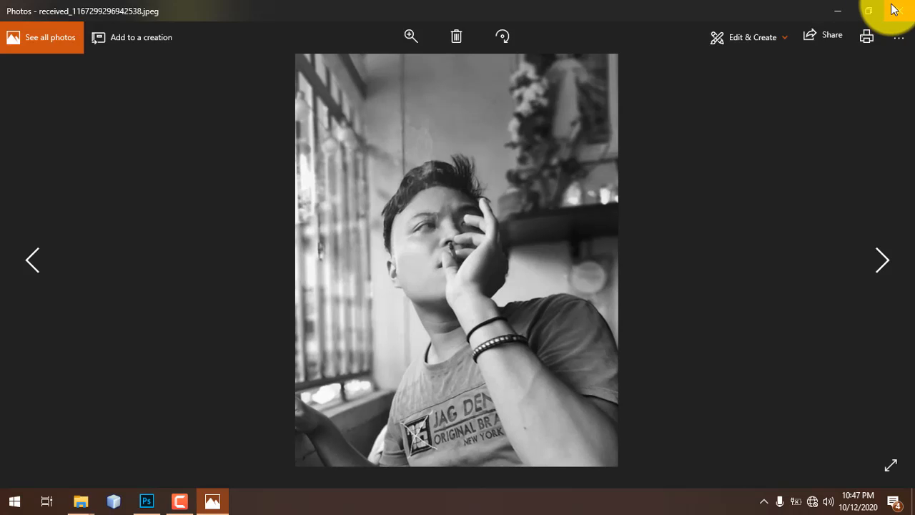
left_click(897, 10)
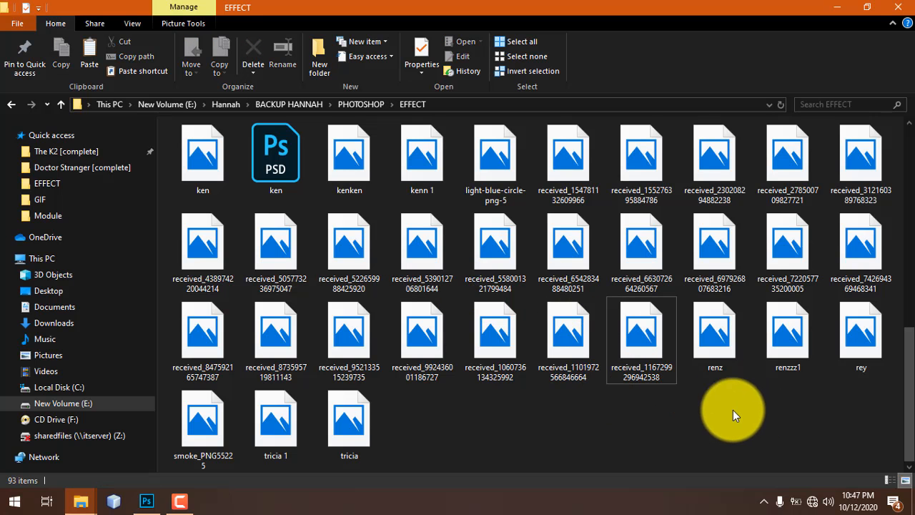
- Check the new layout project folder under PHOTOSHOP for a 2X3 image
scroll(437, 418, "up", 10)
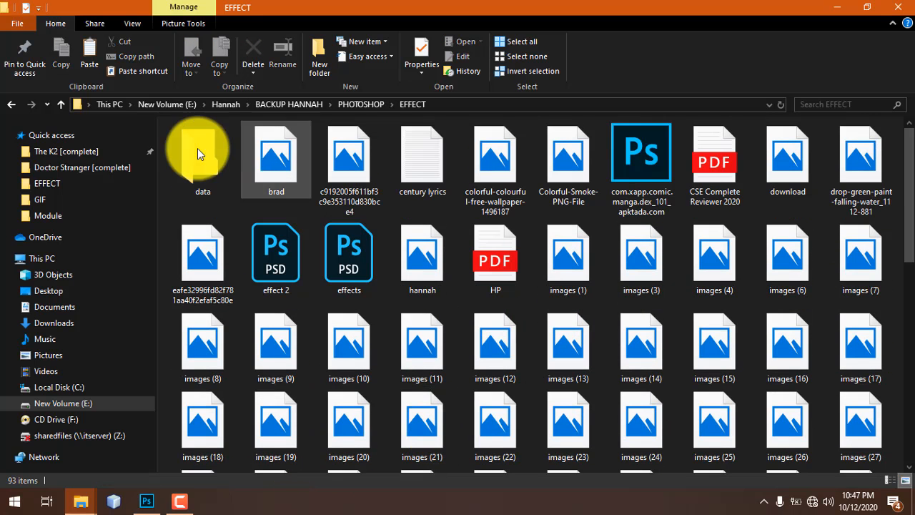
left_click(61, 106)
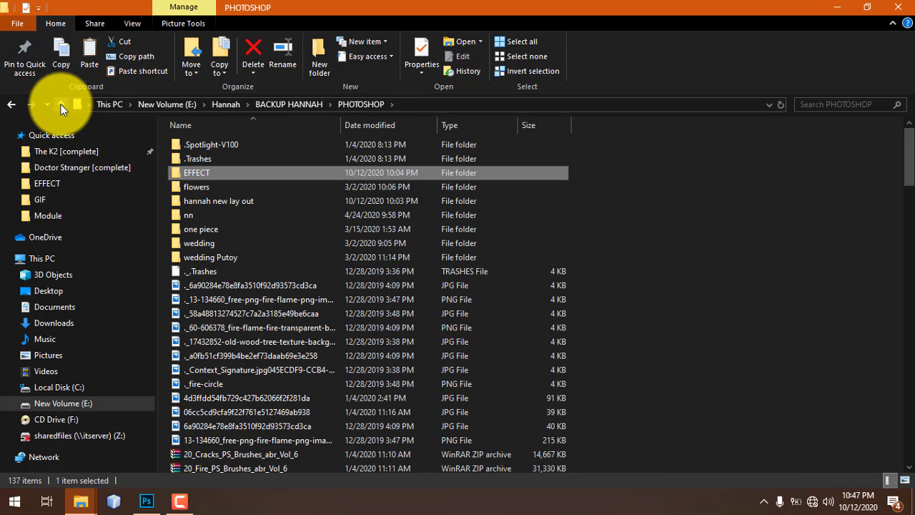
double_click(259, 202)
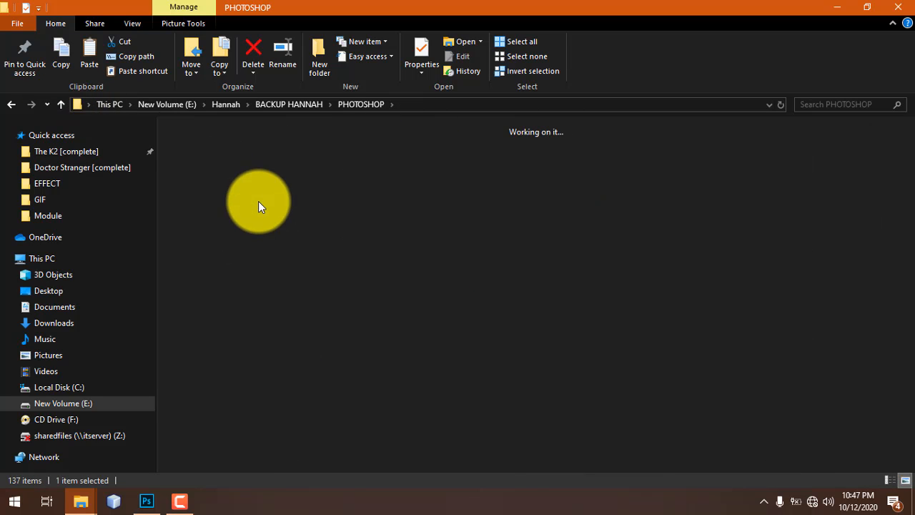
scroll(459, 329, "down", 2)
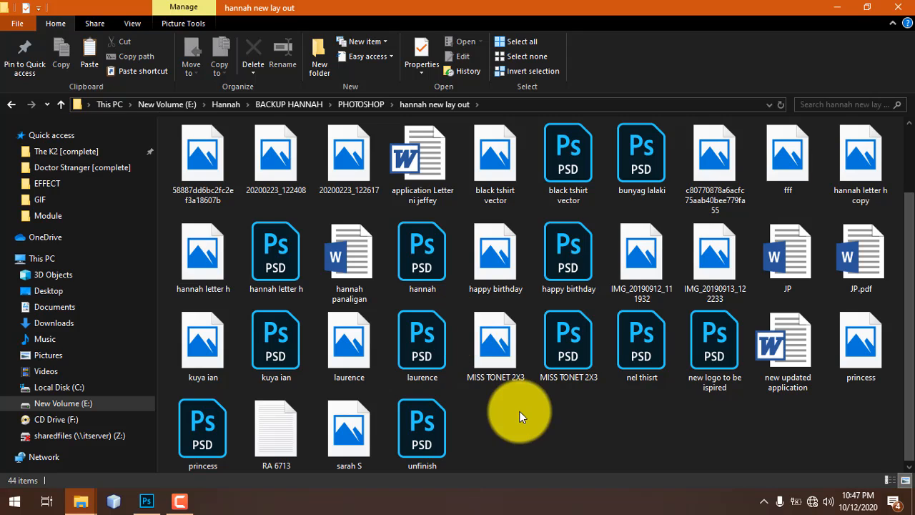
left_click(499, 351)
scroll(367, 327, "up", 2)
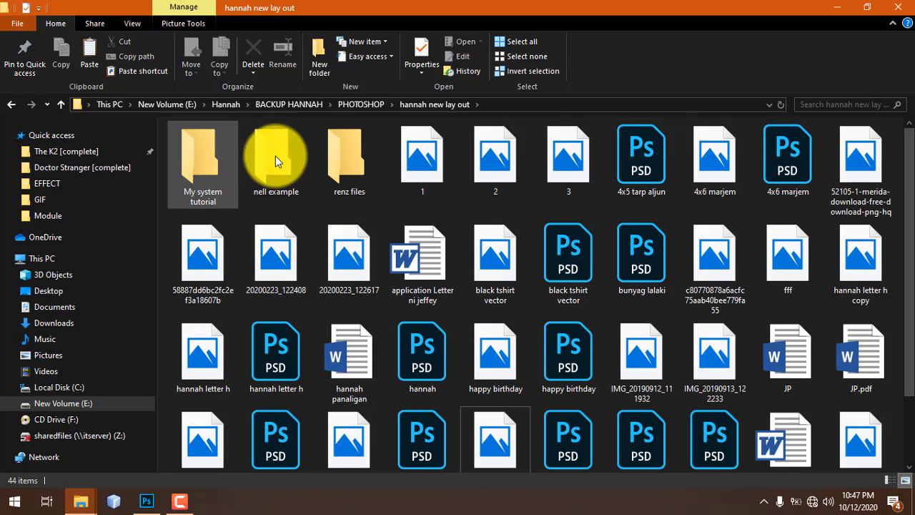
- Go back up to BACKUP HANNAH and open the pictures folder
left_click(59, 105)
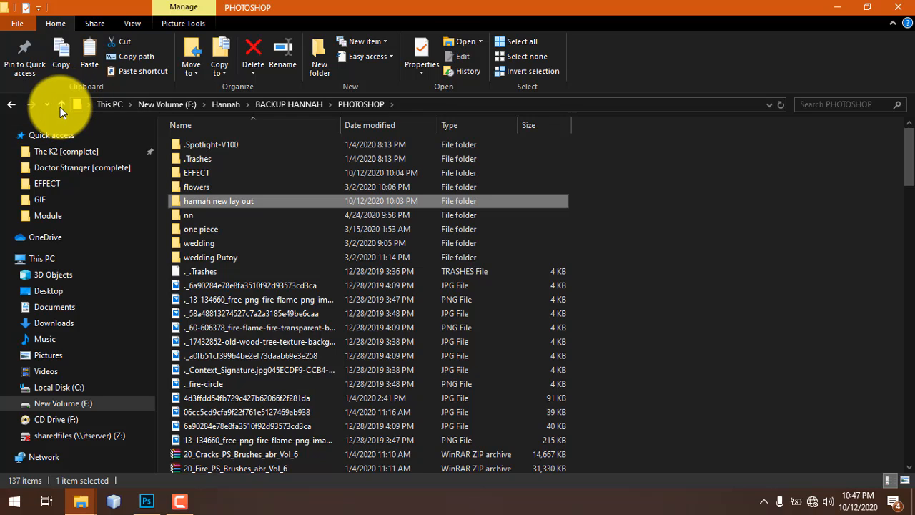
left_click(61, 106)
left_click(229, 159)
left_click(224, 216)
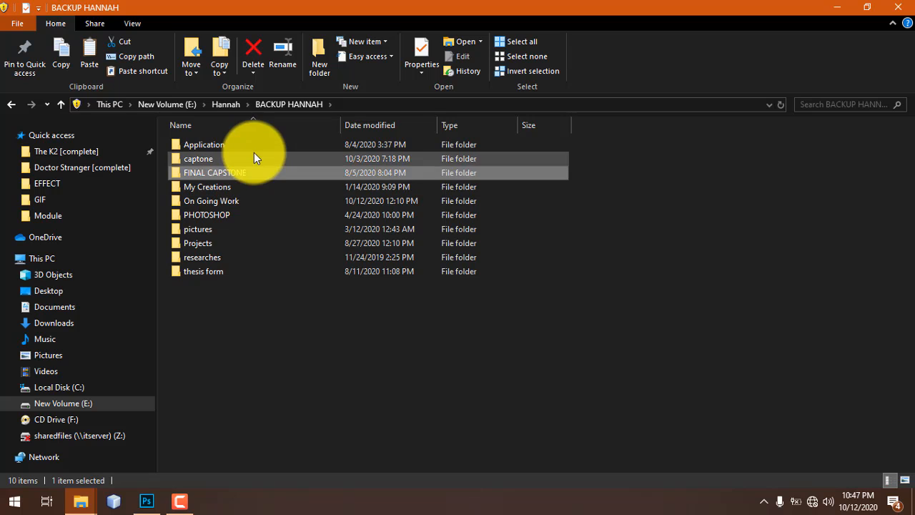
double_click(238, 229)
- Drag the graduation photo from pictures into the Photoshop poster
scroll(256, 310, "down", 1)
scroll(237, 426, "down", 3)
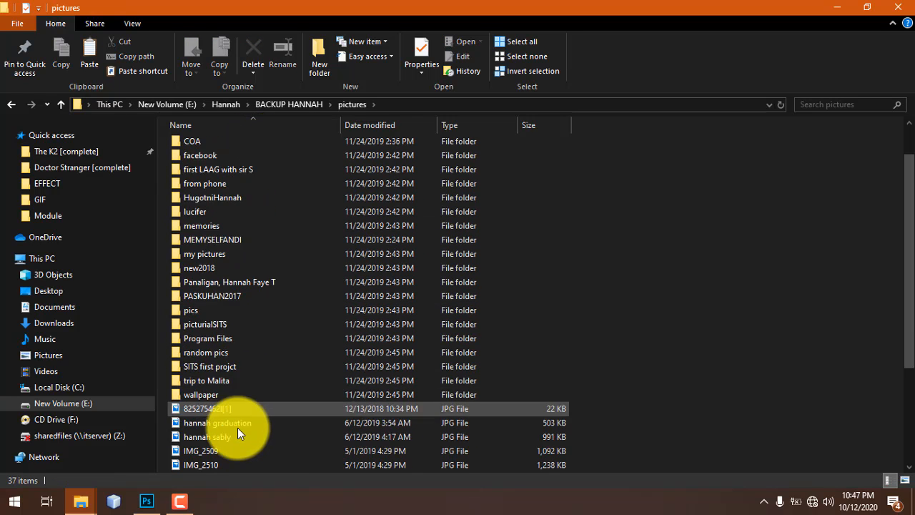
left_click_drag(252, 338, 322, 475)
left_click(422, 316)
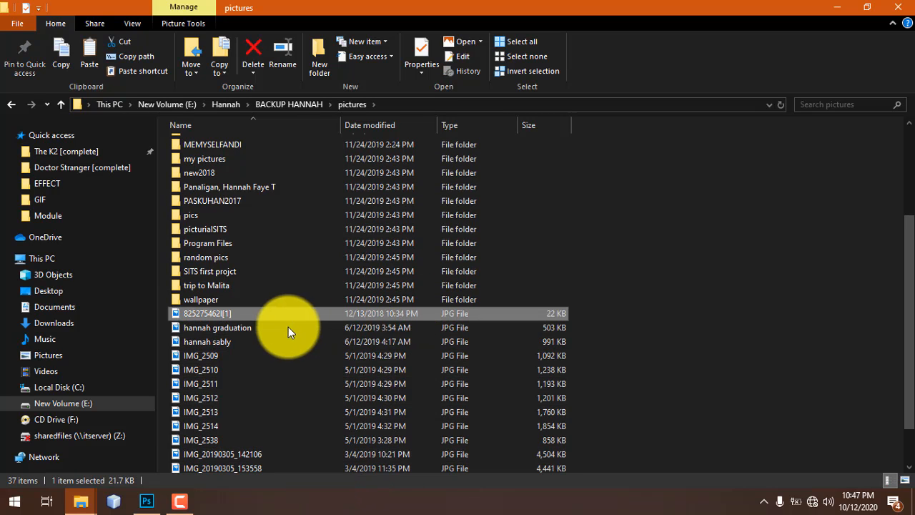
left_click_drag(183, 325, 399, 234)
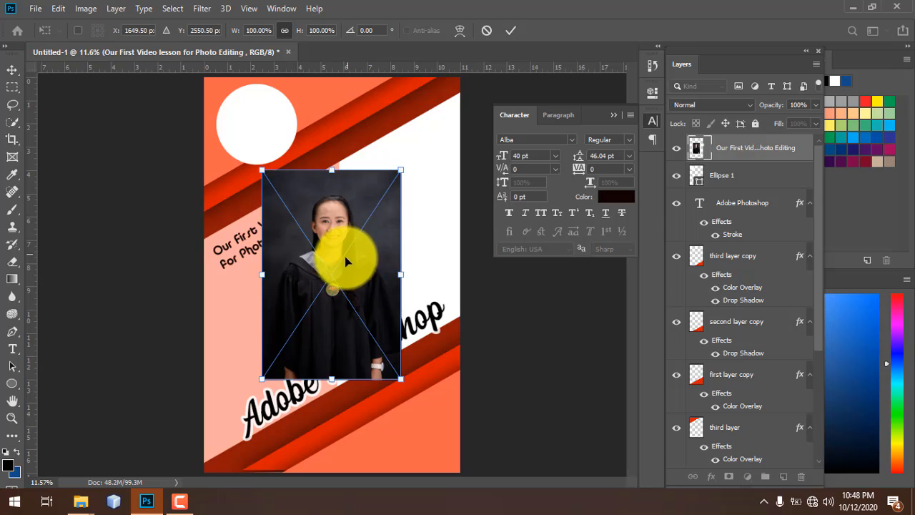
- Enlarge and position the placed graduation photo, then confirm the transform
left_click_drag(382, 252, 391, 201)
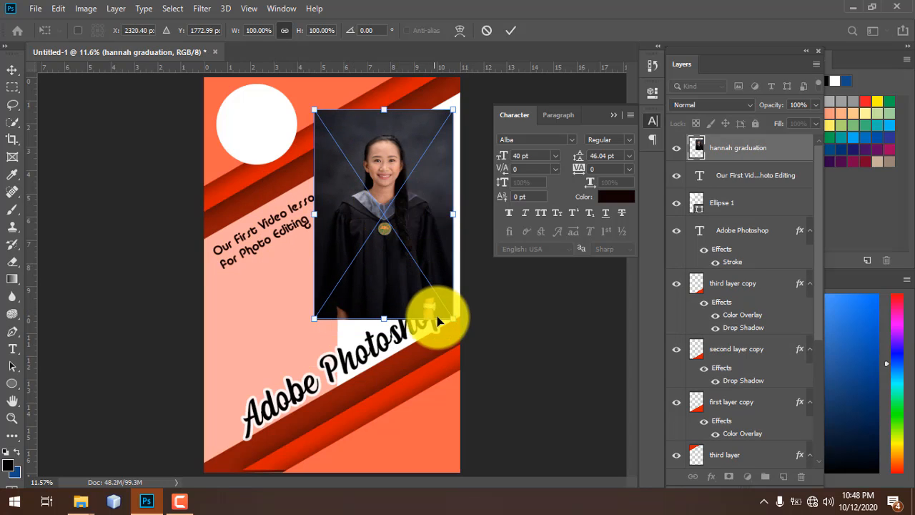
left_click_drag(453, 318, 537, 419)
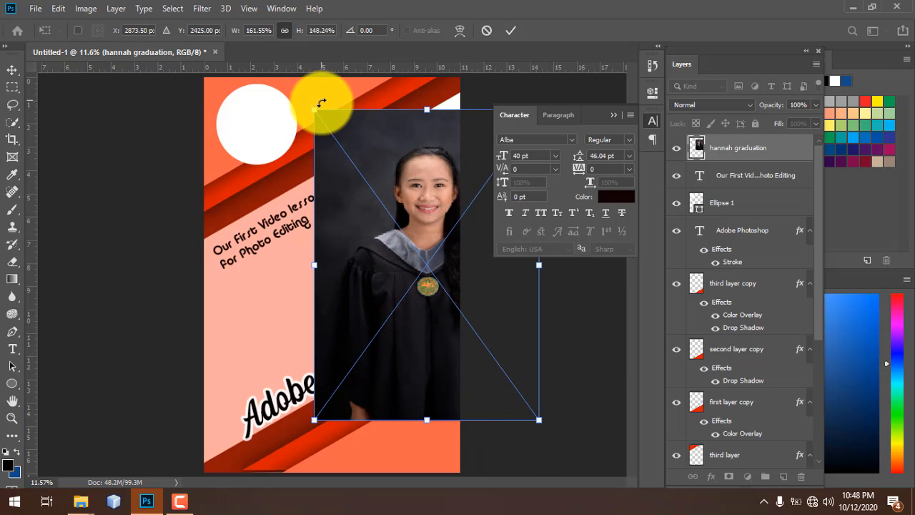
left_click_drag(315, 109, 296, 96)
left_click_drag(400, 183, 406, 164)
left_click_drag(406, 394, 408, 419)
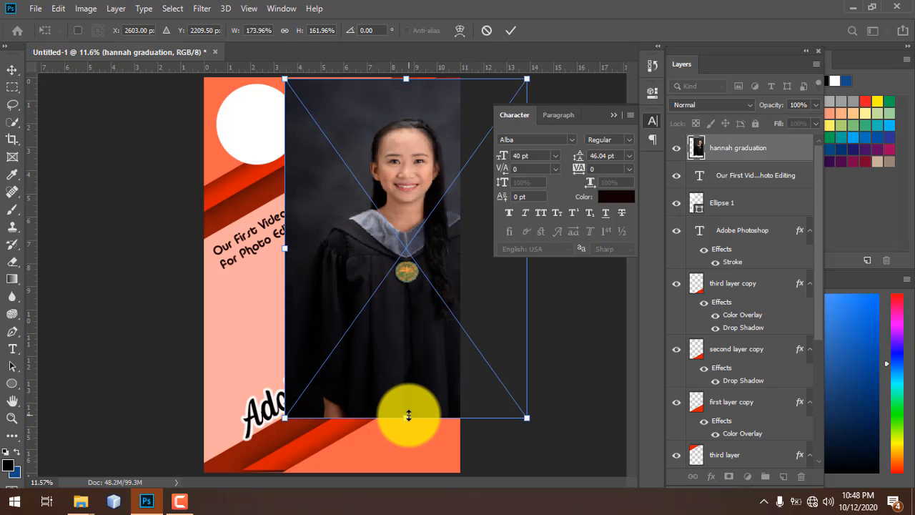
key("Return")
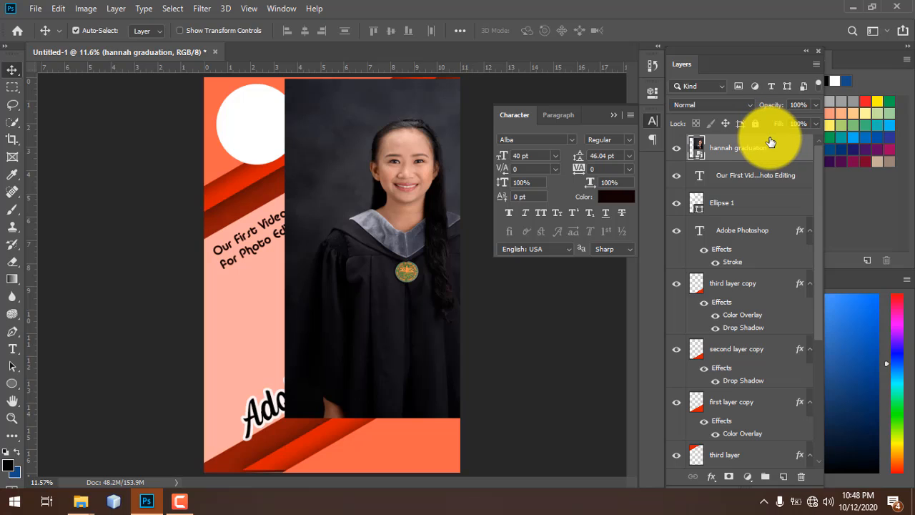
- Send the photo beneath the stripes into the right band, then Alt-drag a caption copy below
key("ctrl+bracketleft")
key("ctrl+bracketleft")
key("ctrl+bracketleft")
key("ctrl+bracketleft")
key("ctrl+bracketleft")
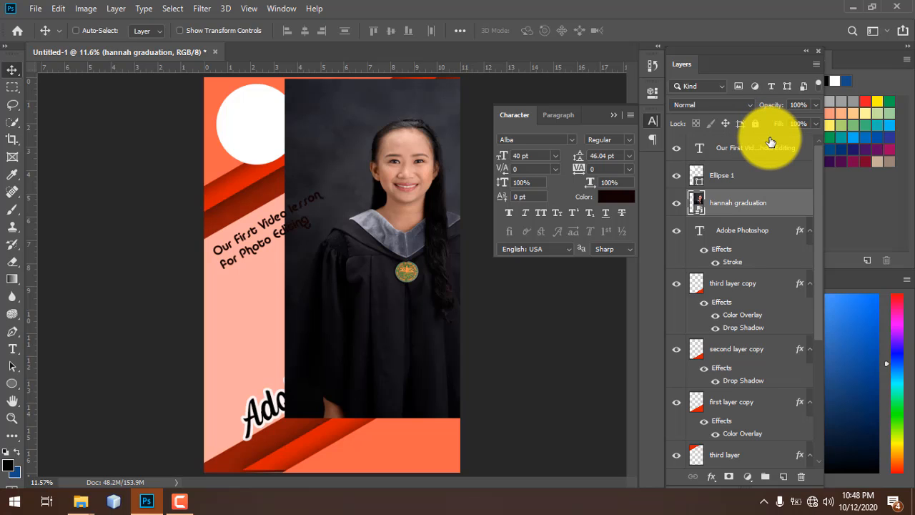
key("ctrl+bracketleft")
key("ctrl+bracketleft")
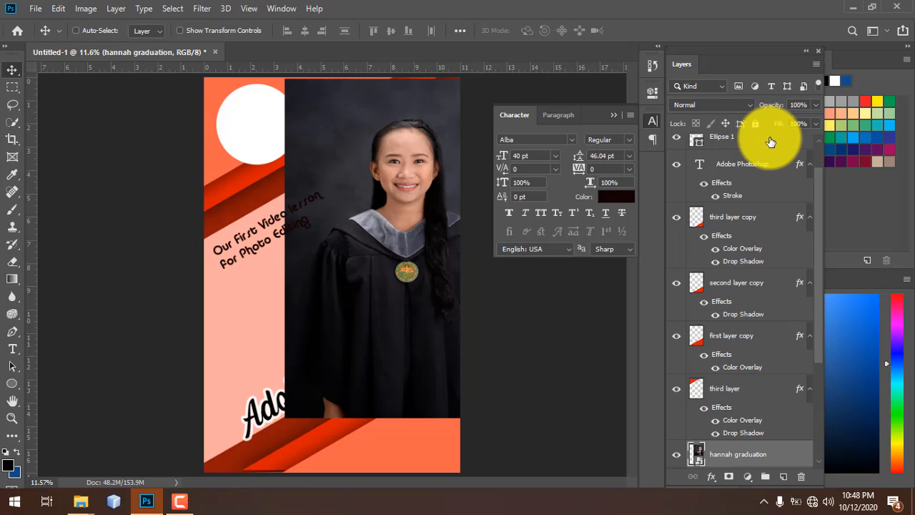
key("ctrl")
key("ctrl+bracketleft")
key("ctrl+bracketleft")
key("ctrl+bracketleft")
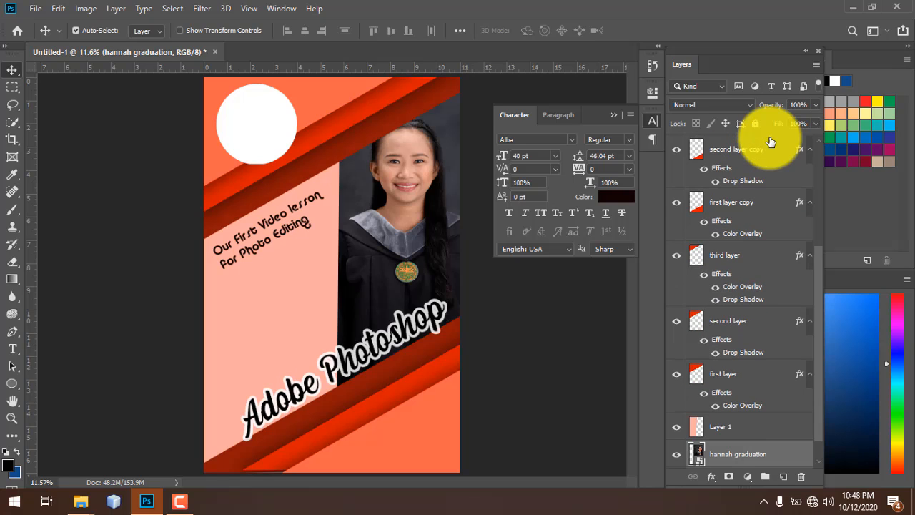
left_click_drag(403, 221, 327, 255)
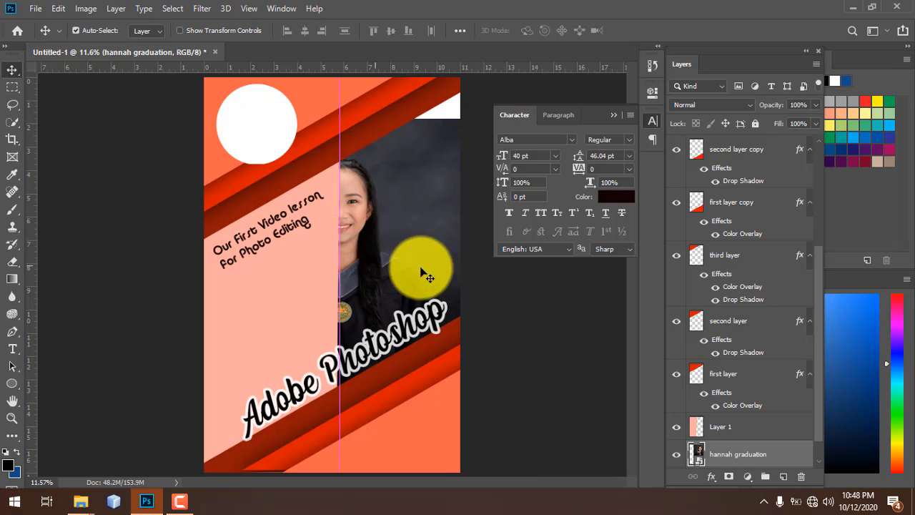
left_click_drag(425, 236, 450, 240)
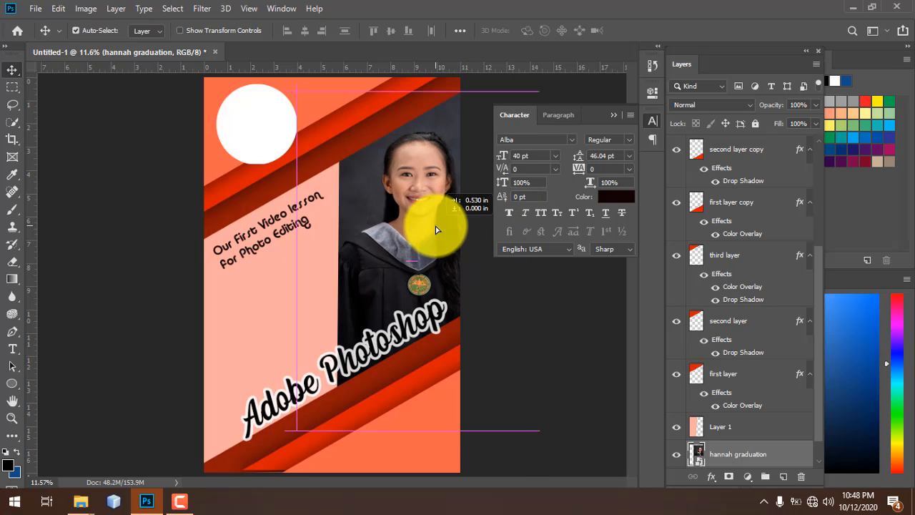
left_click(265, 252)
left_click_drag(255, 250, 264, 280)
- Replace the duplicated caption's text with the student's full name
key("t")
left_click(265, 279)
key("ctrl+a")
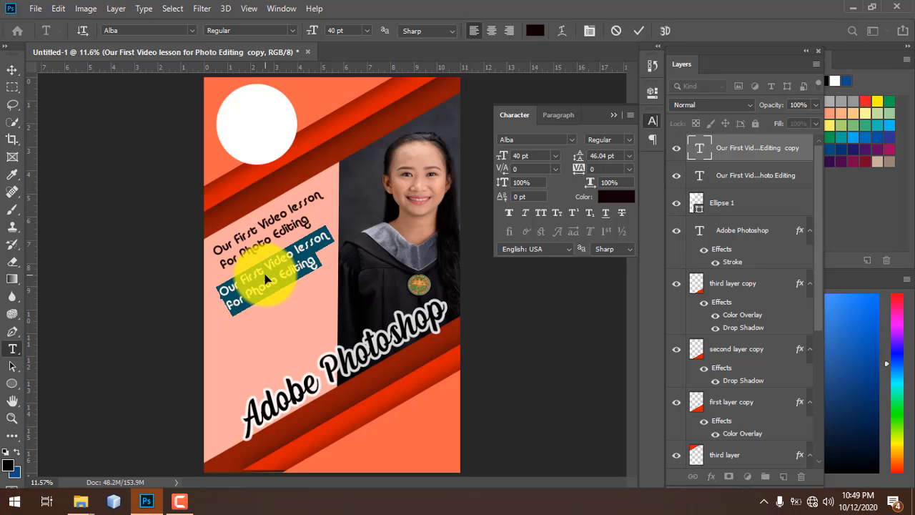
left_click(265, 279)
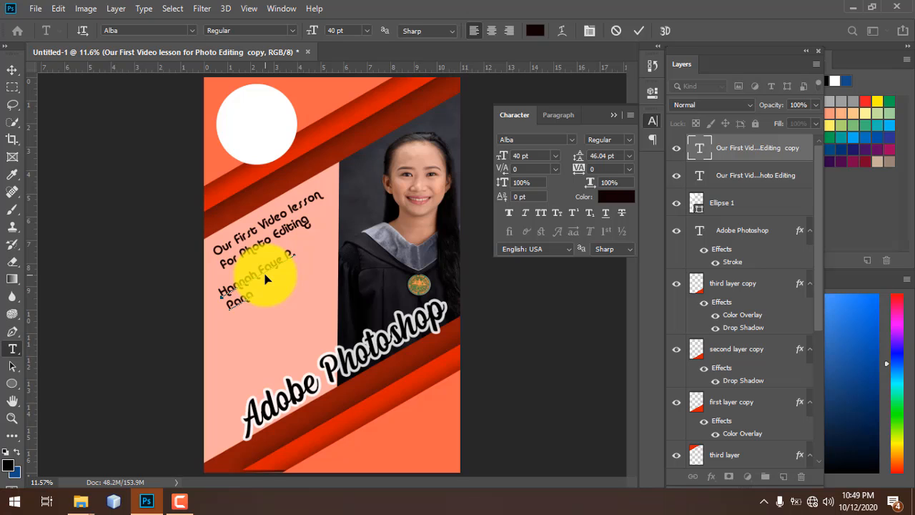
key("ctrl+a")
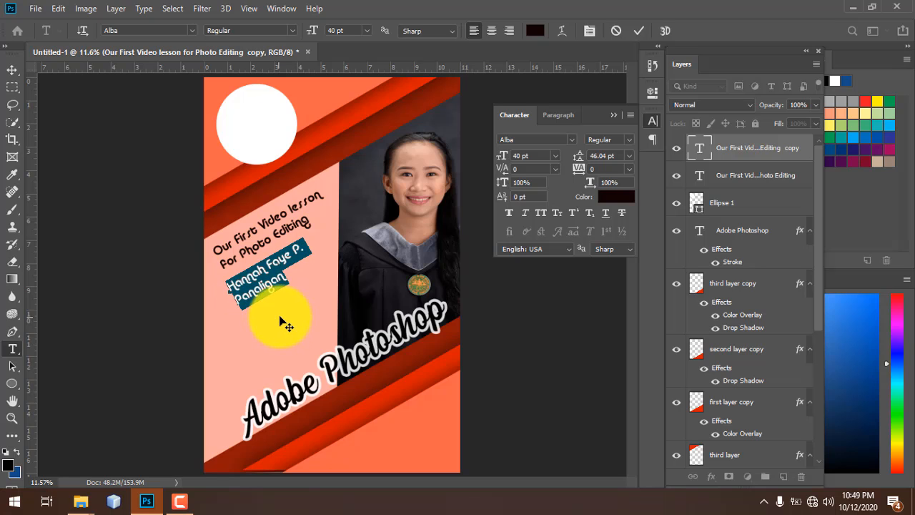
left_click(228, 304)
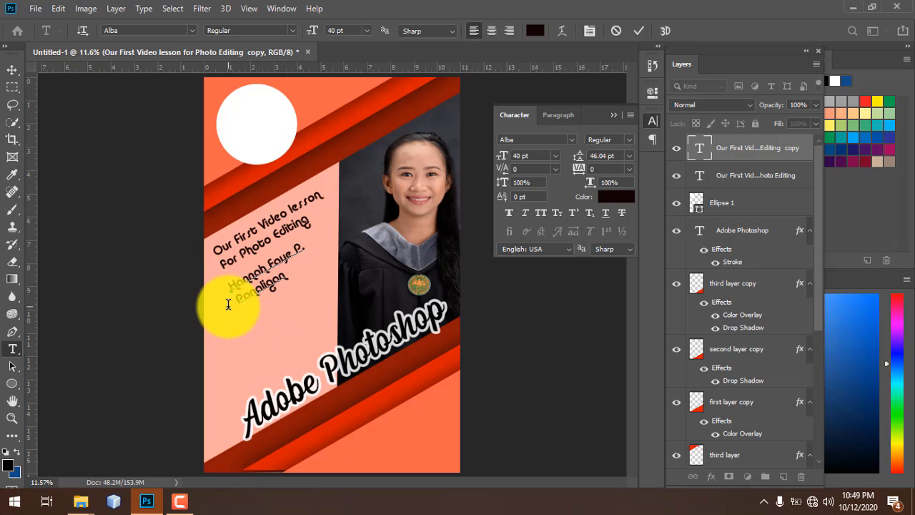
- Tighten the name's tracking to -80 and reposition it, then discard the layer
left_click_drag(226, 308, 592, 147)
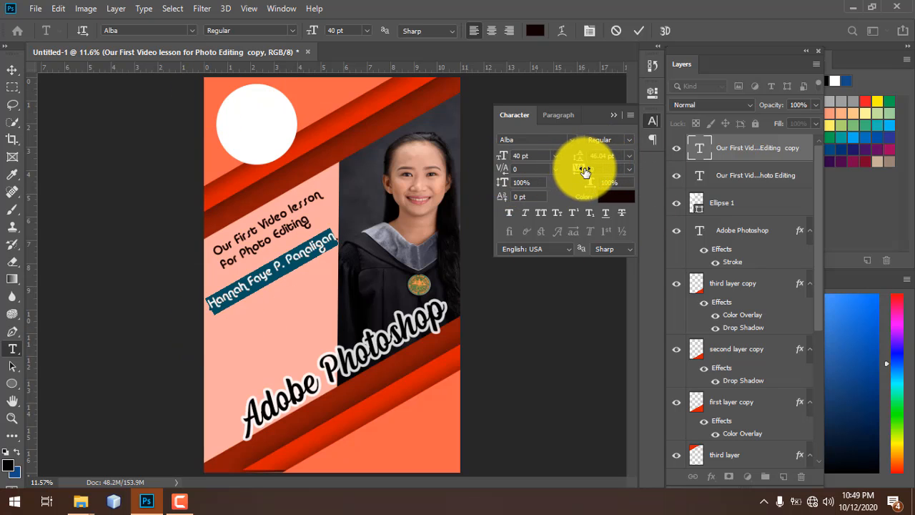
left_click_drag(582, 171, 580, 170)
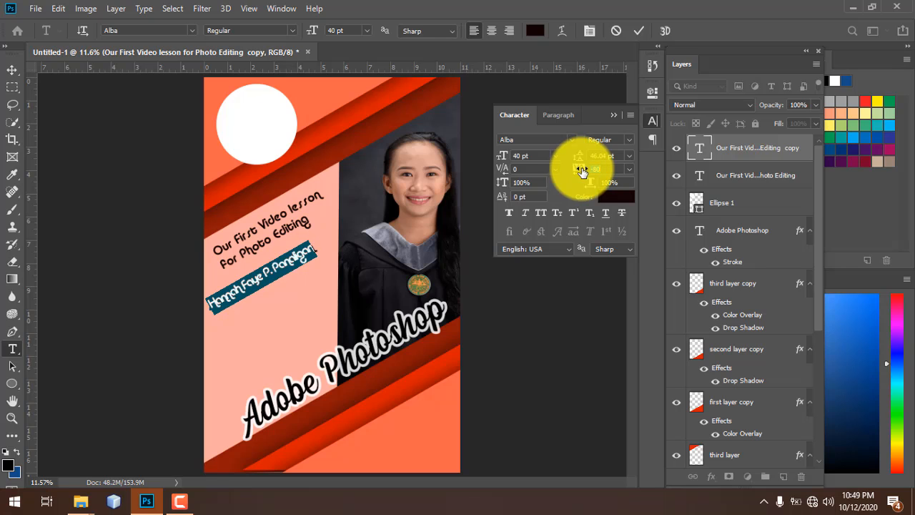
left_click_drag(302, 296, 324, 371)
left_click(736, 139)
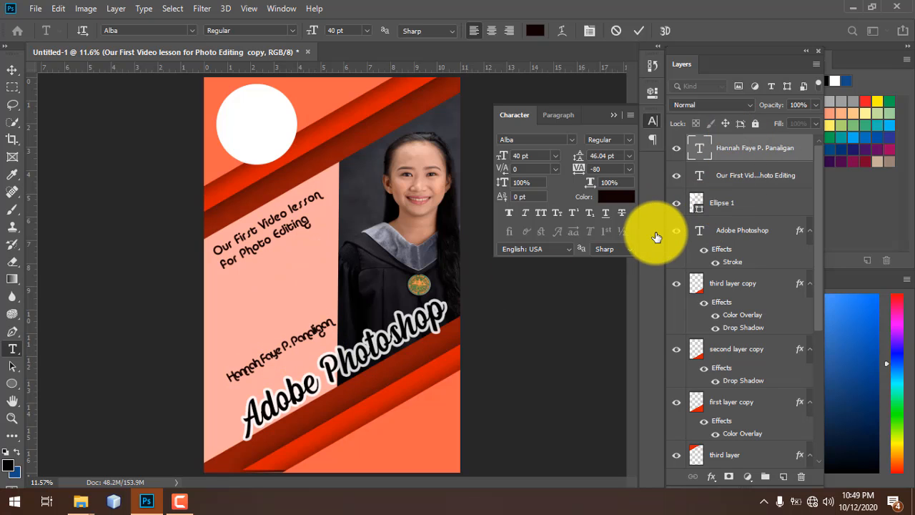
key("Escape")
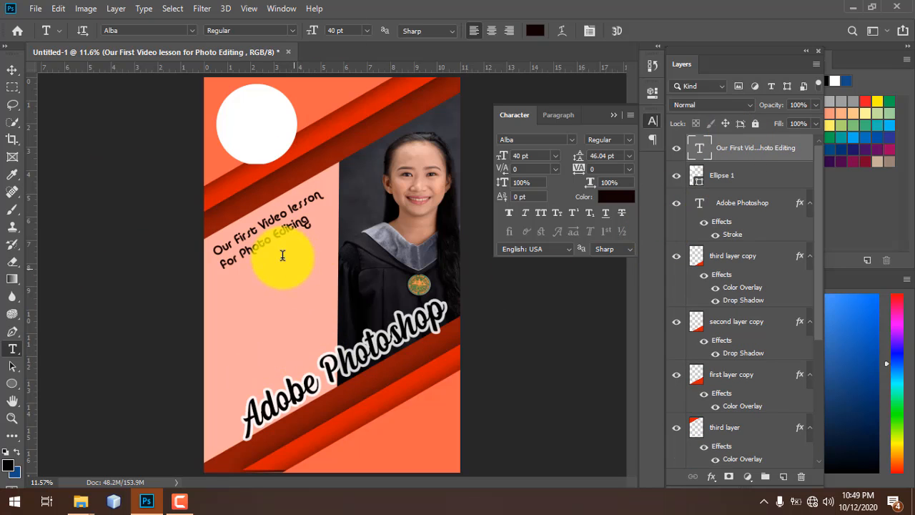
- Nudge the 'Our First Video lesson' caption slightly lower into its final spot
key("v")
left_click_drag(310, 262, 300, 301)
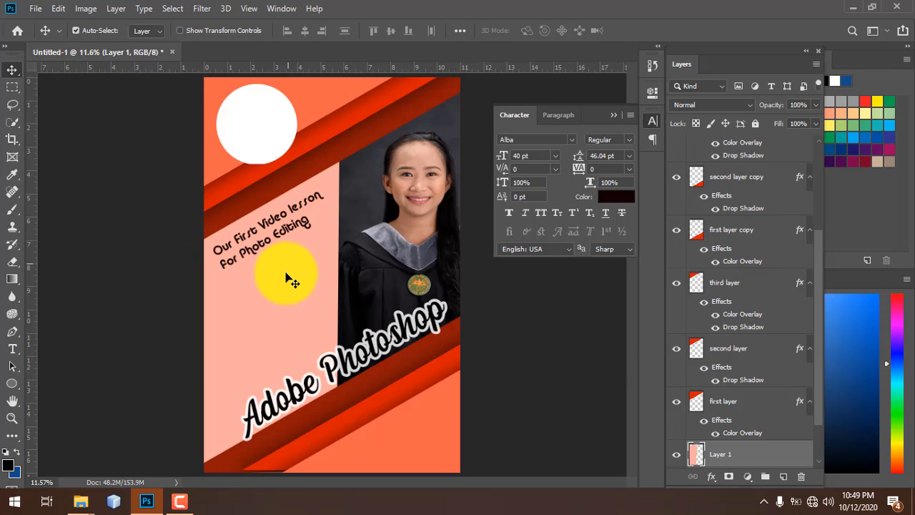
left_click_drag(261, 218, 276, 248)
key("ctrl+t")
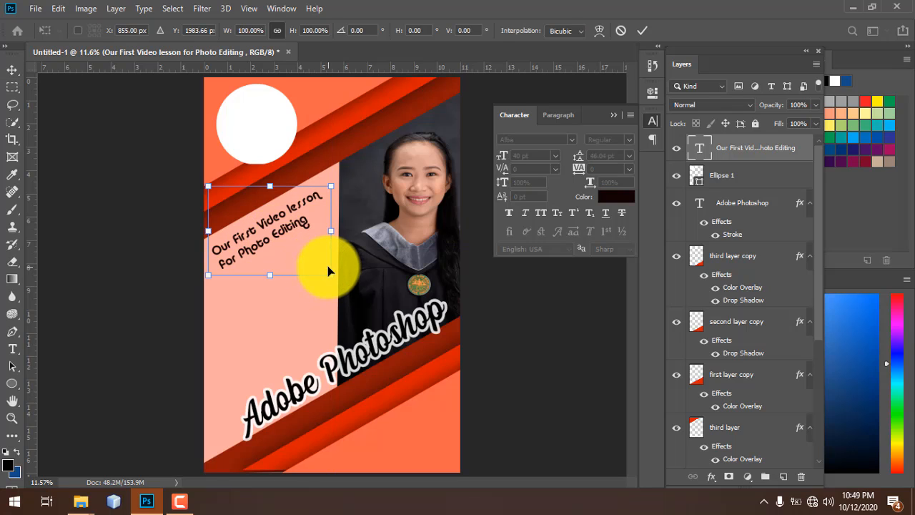
key("Return")
left_click_drag(278, 235, 280, 236)
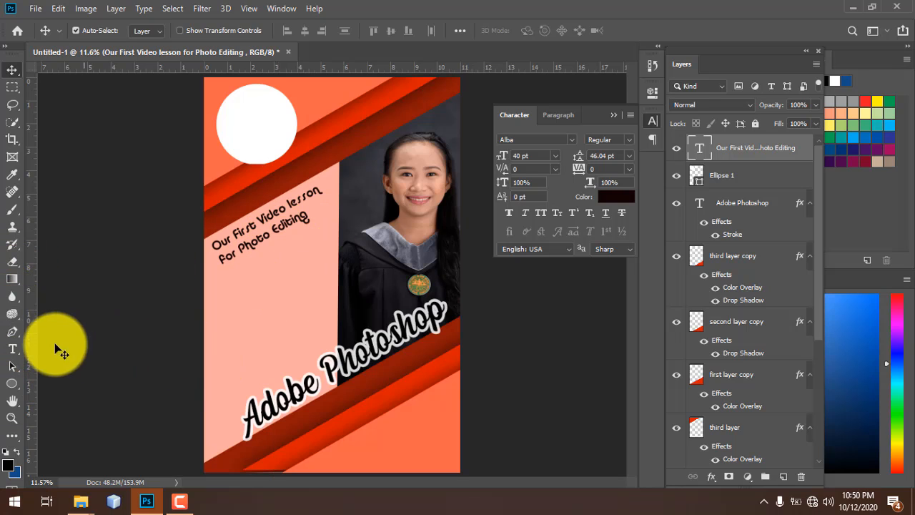
- Draw a rectangle on the pink panel just below the caption
right_click(8, 387)
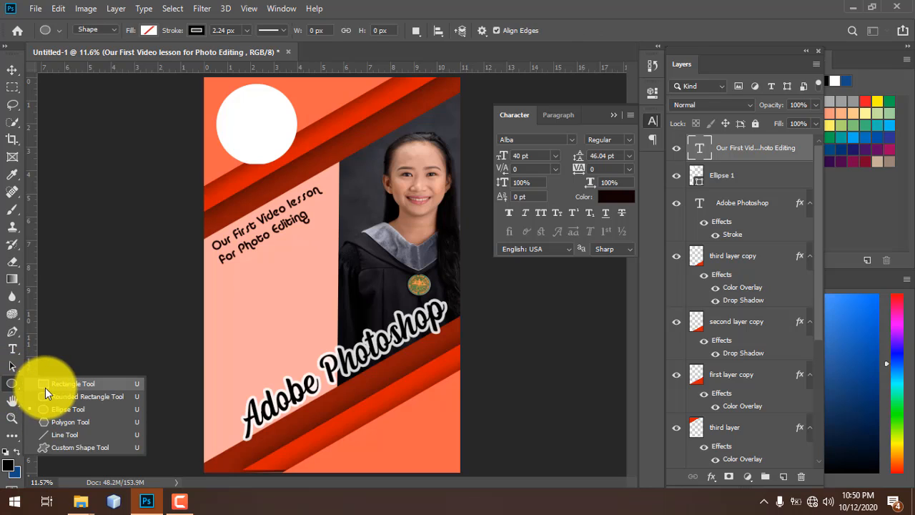
left_click(45, 381)
left_click_drag(217, 274, 331, 342)
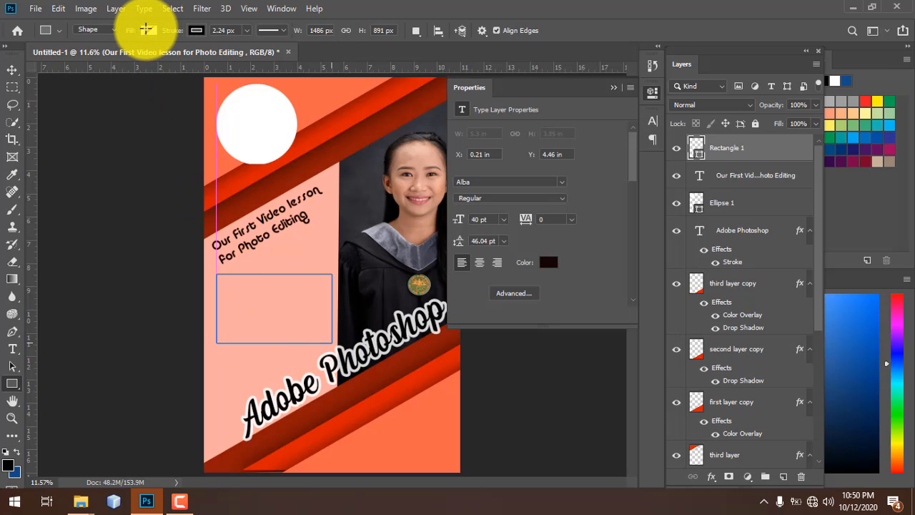
- Give the rectangle a white fill and no stroke
left_click(149, 29)
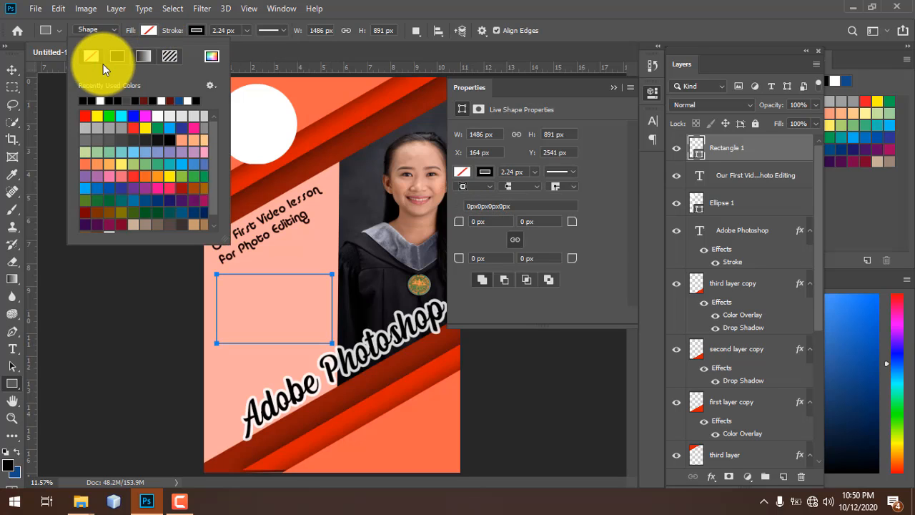
left_click(160, 100)
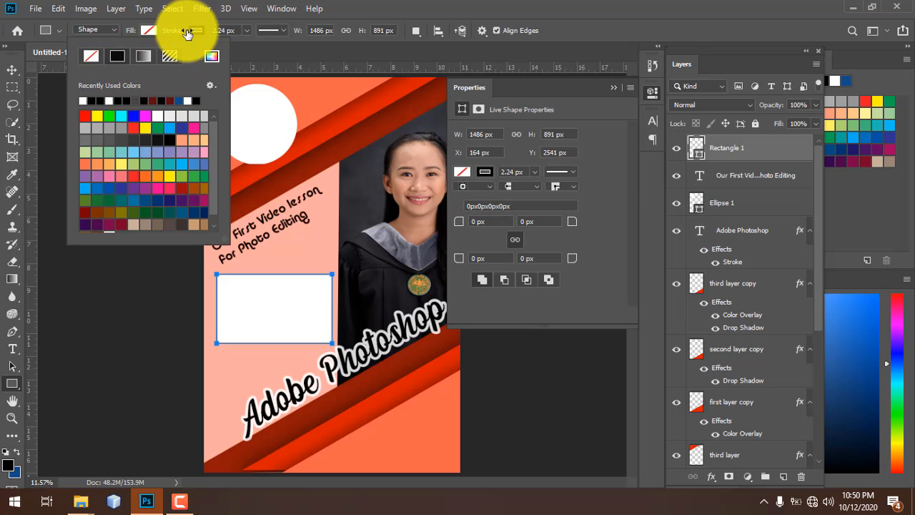
left_click(206, 30)
left_click(143, 57)
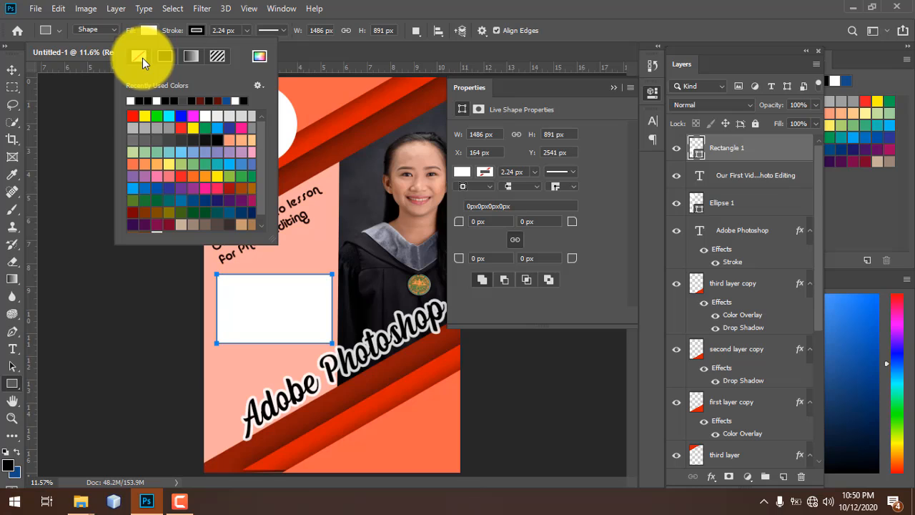
left_click(752, 143)
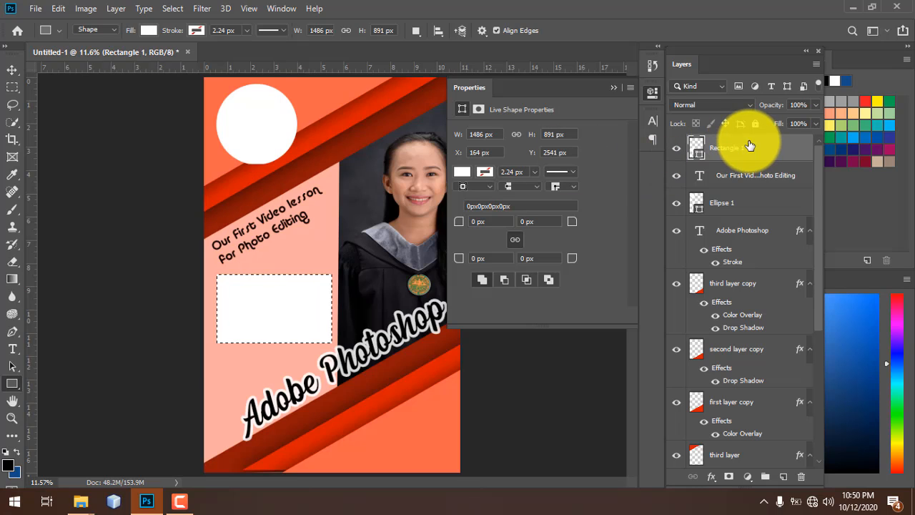
- Skew the white rectangle's corners with free transform so its edges follow the diagonal bands
key("v")
left_click_drag(276, 292, 286, 300)
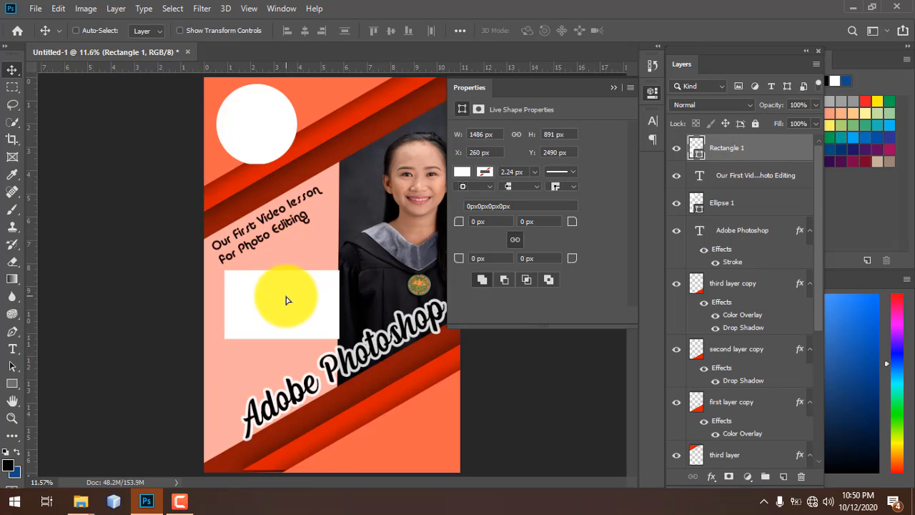
key("ctrl+t")
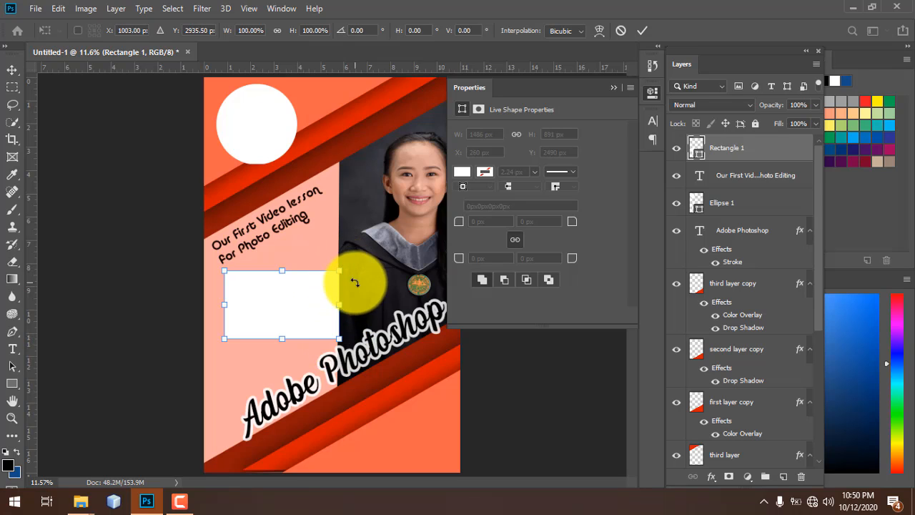
left_click_drag(317, 302, 307, 303)
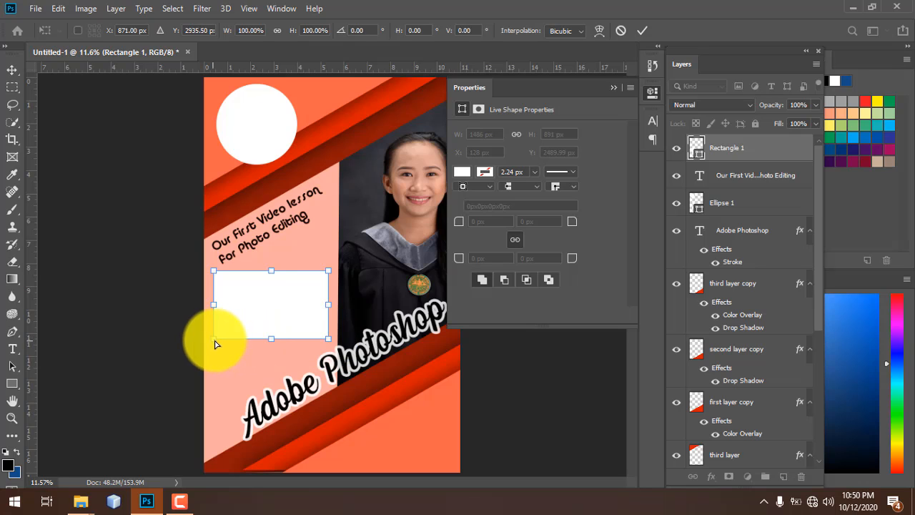
left_click_drag(217, 340, 216, 395)
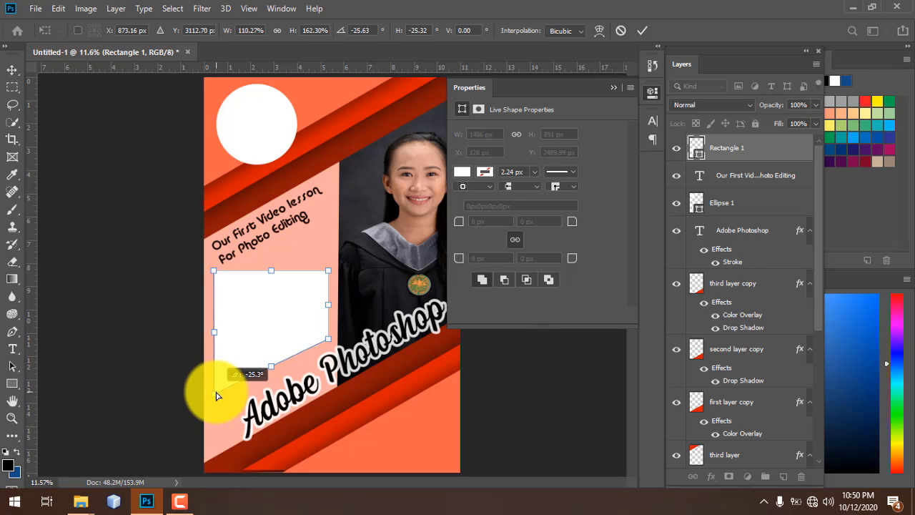
left_click_drag(216, 395, 214, 393)
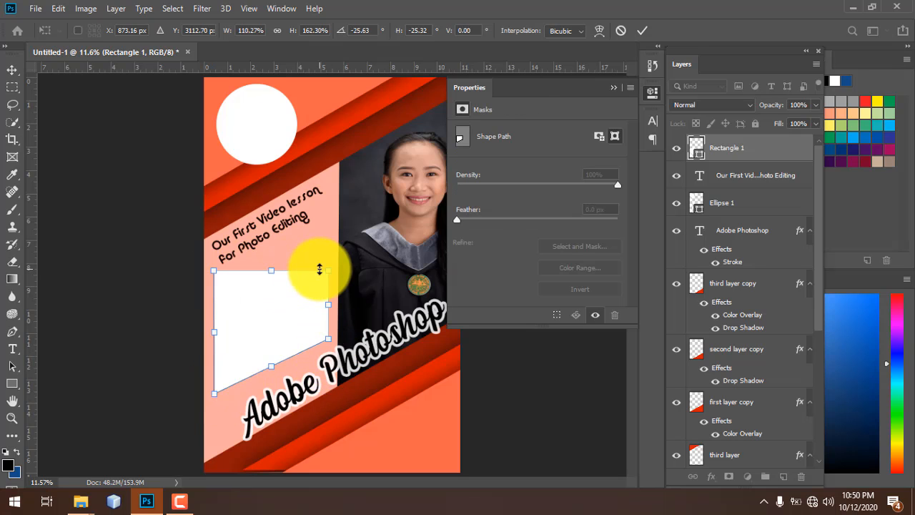
left_click_drag(326, 273, 331, 216)
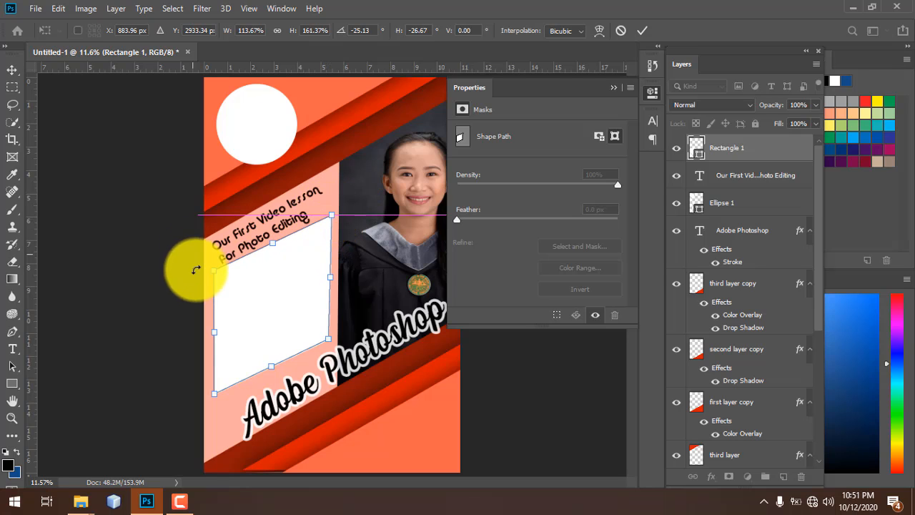
left_click_drag(215, 272, 215, 275)
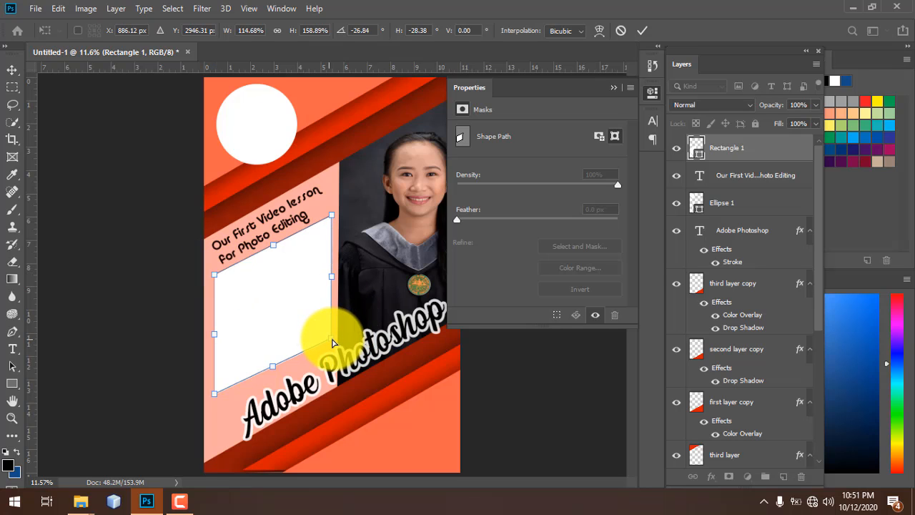
left_click_drag(333, 343, 331, 343)
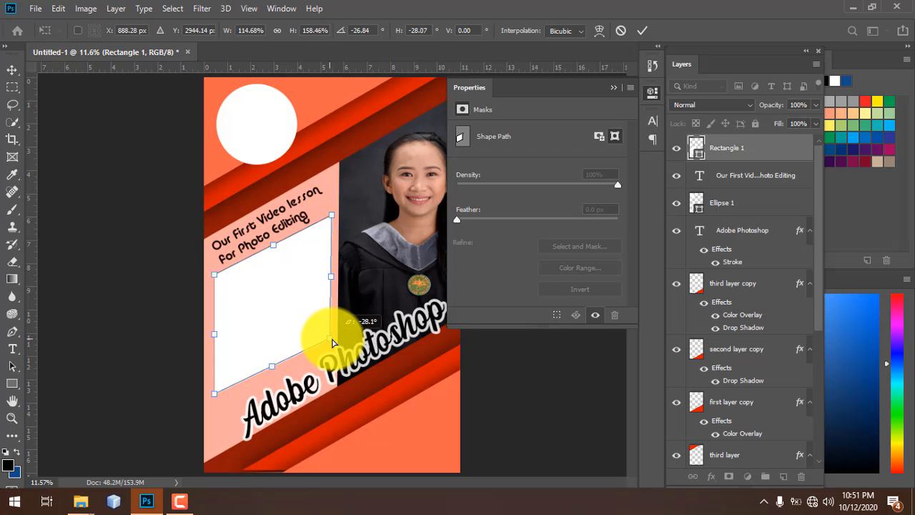
key("Return")
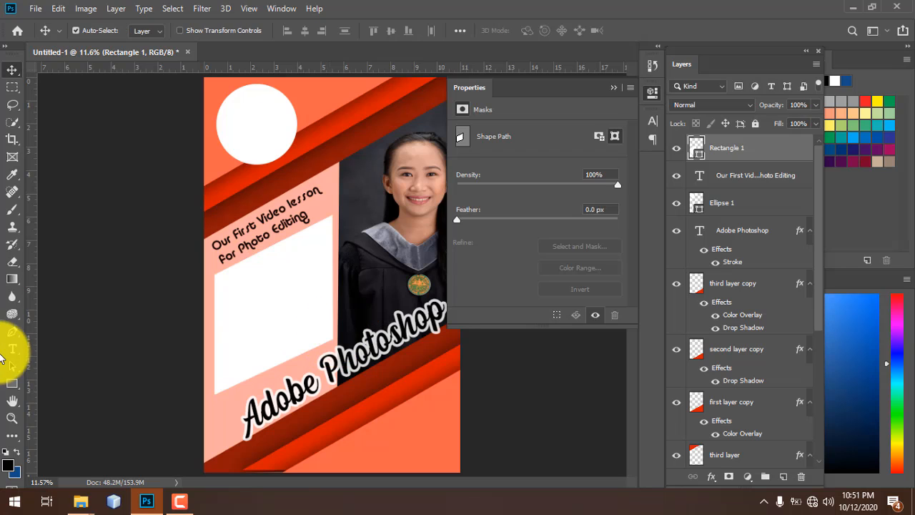
- Check the slanted box's left edge against a vertical guide, then remove the guide
left_click_drag(30, 322, 332, 313)
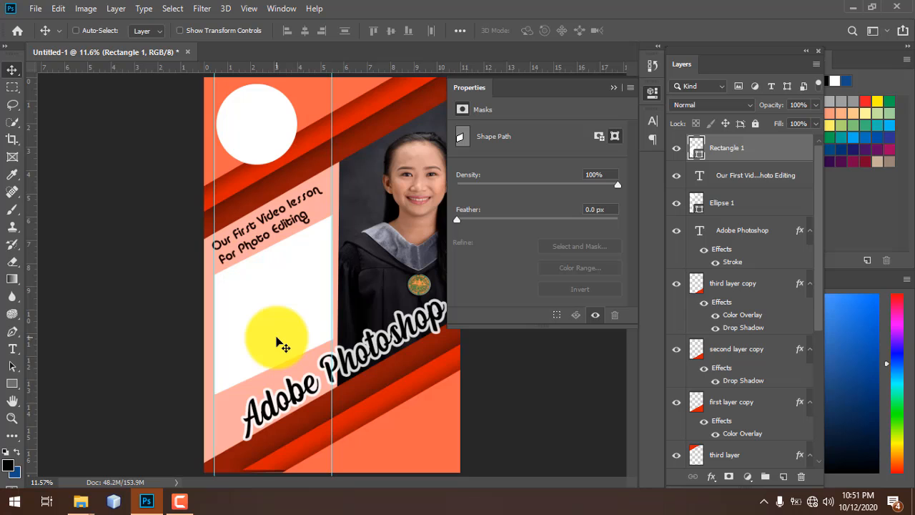
scroll(282, 346, "up", 2)
scroll(282, 346, "up", 3)
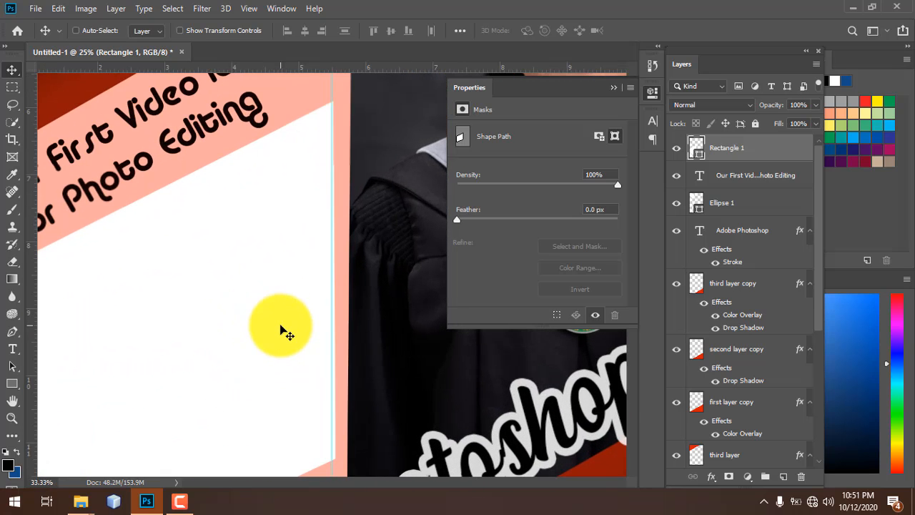
scroll(372, 246, "up", 1)
left_click_drag(373, 246, 325, 324)
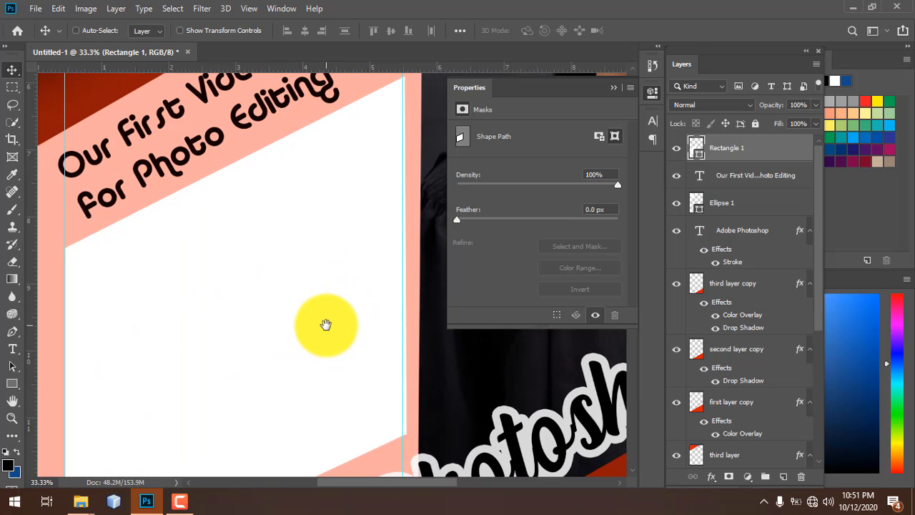
key("ctrl+0")
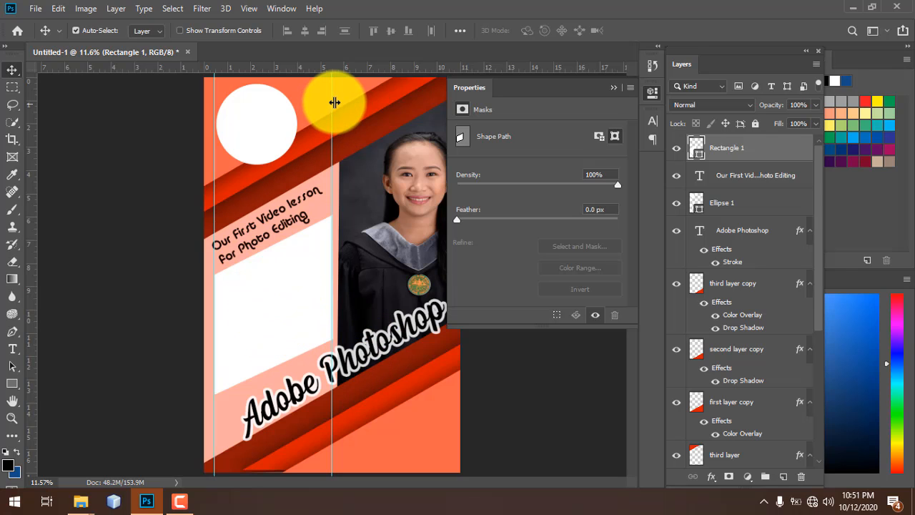
left_click_drag(334, 108, 6, 72)
left_click(143, 247)
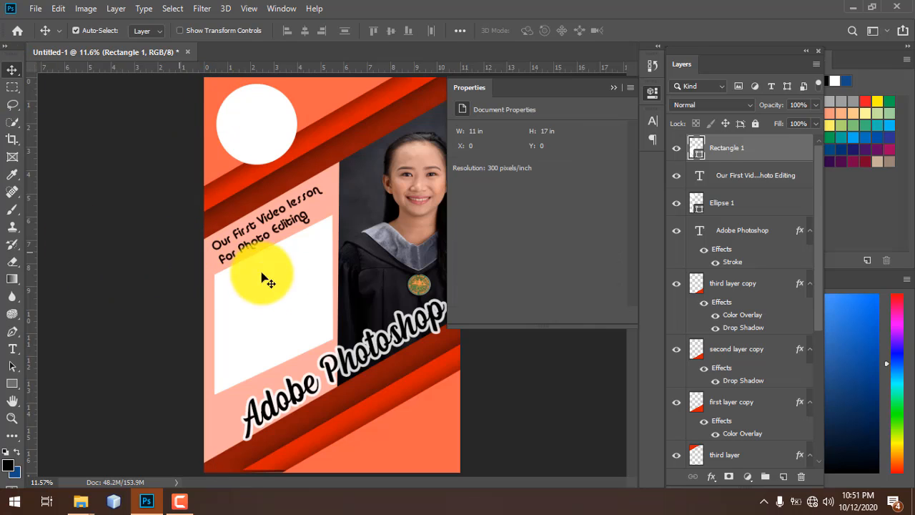
- Refine the box's slant by readjusting its lower corners with further free transforms
left_click(289, 301)
key("ctrl+t")
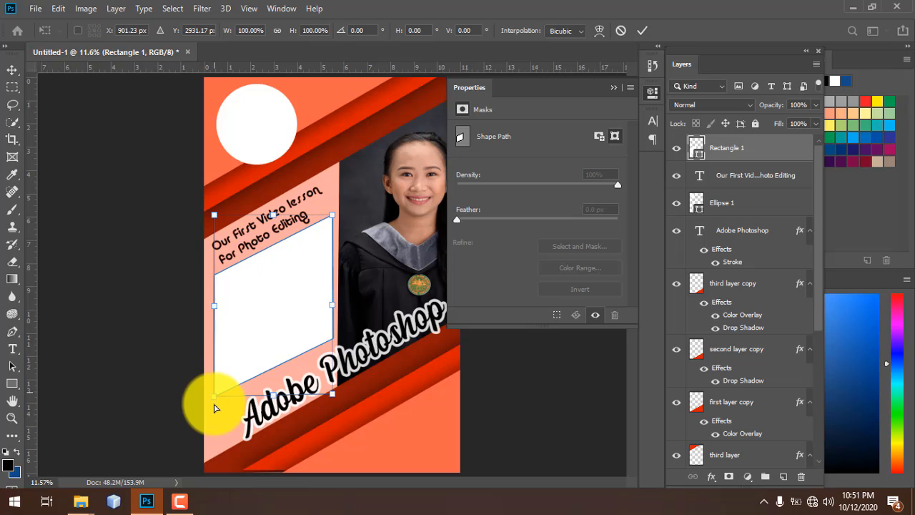
left_click_drag(214, 407, 216, 409)
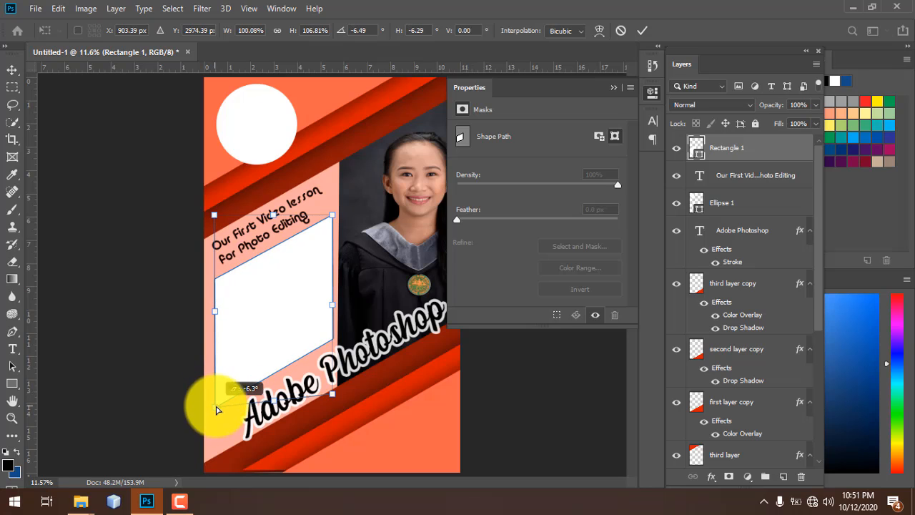
key("Return")
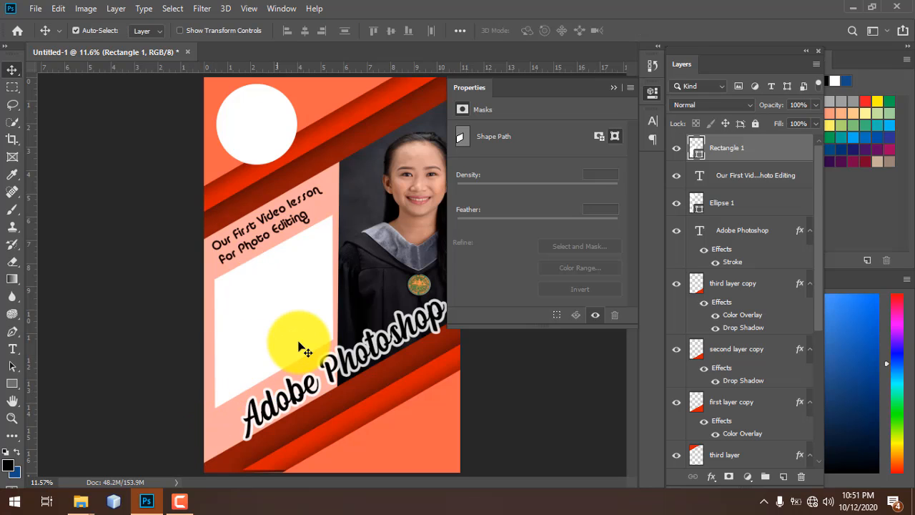
key("ctrl+plus")
key("ctrl+plus")
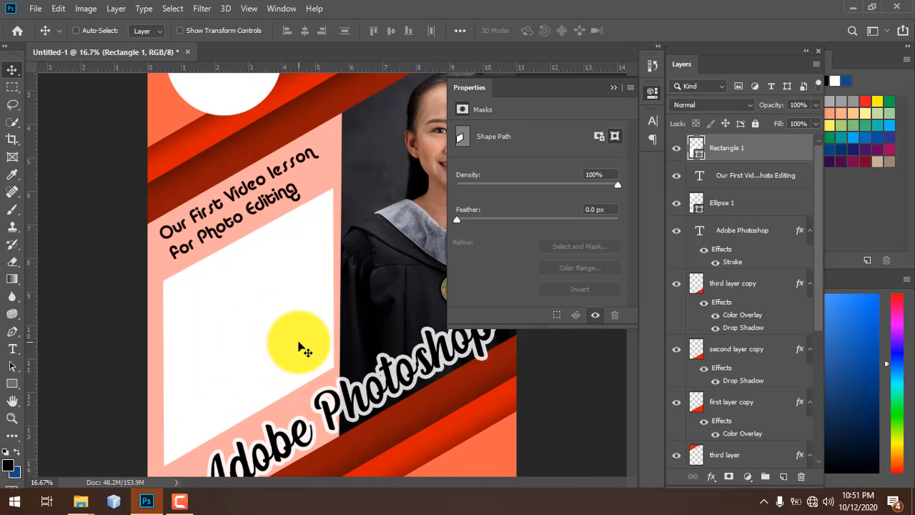
key("ctrl+plus")
left_click_drag(282, 327, 282, 308)
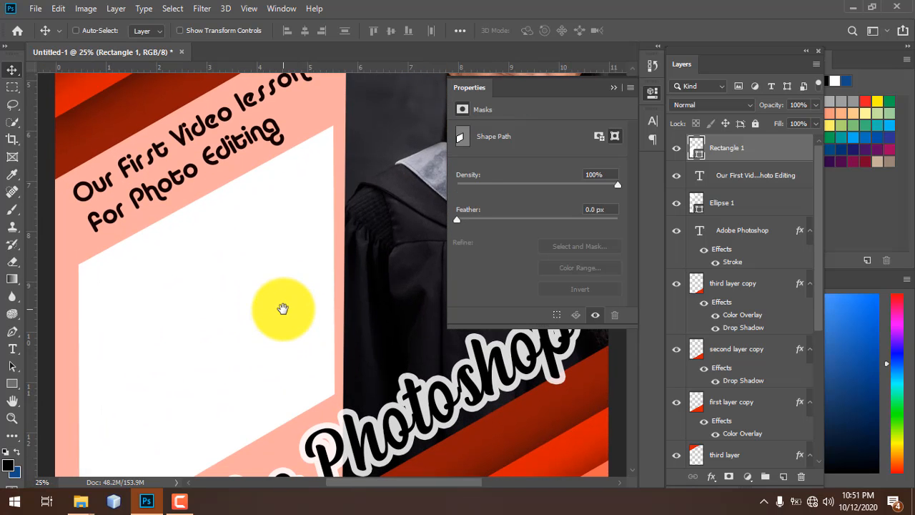
key("ctrl+t")
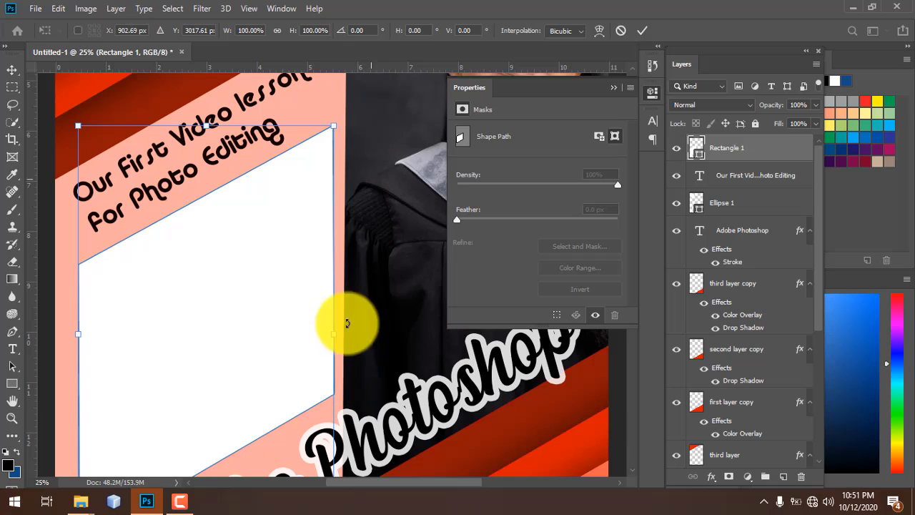
left_click_drag(339, 367, 317, 260)
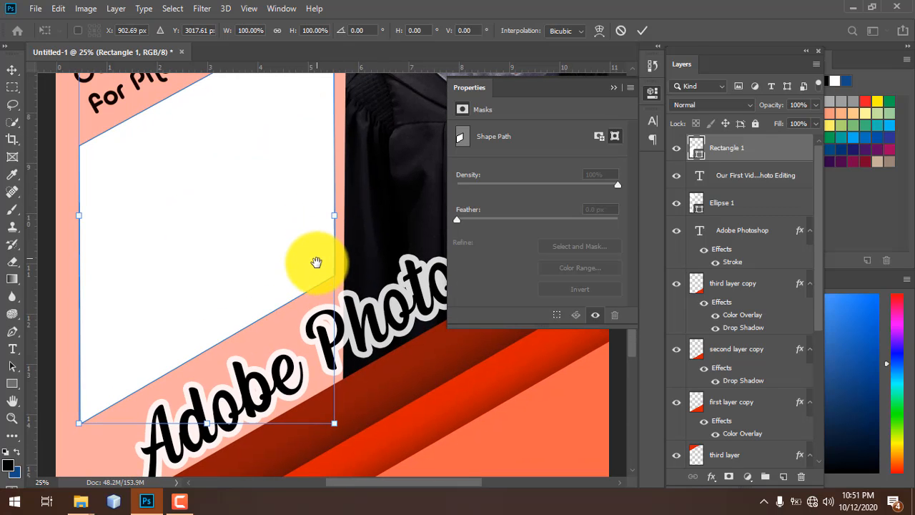
left_click_drag(333, 427, 326, 425)
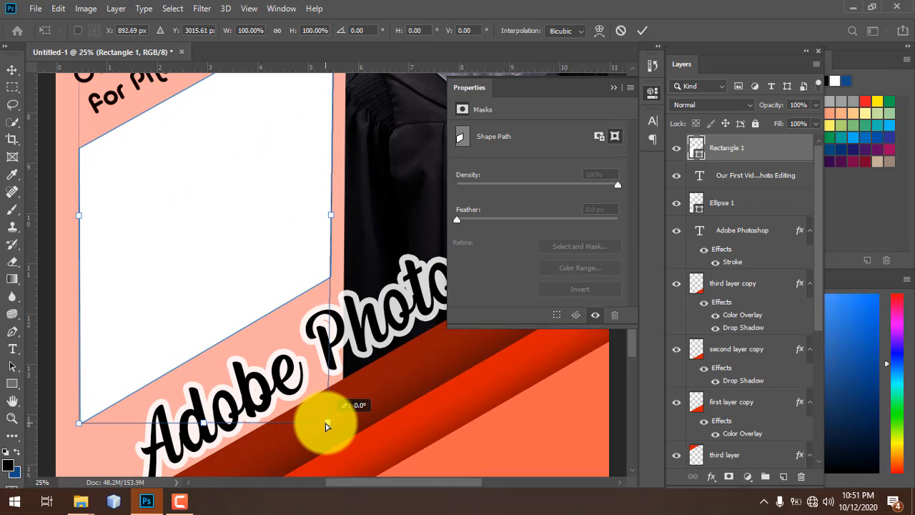
left_click_drag(348, 229, 299, 265)
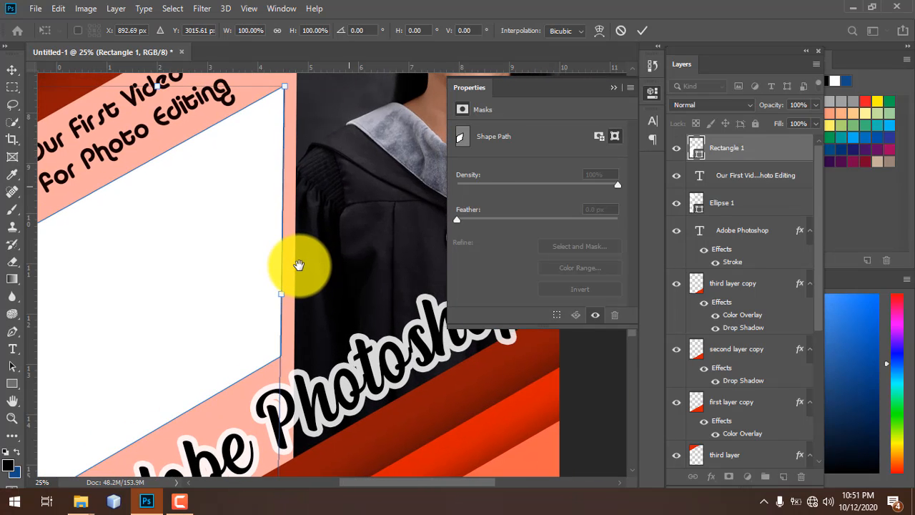
key("Return")
key("ctrl+0")
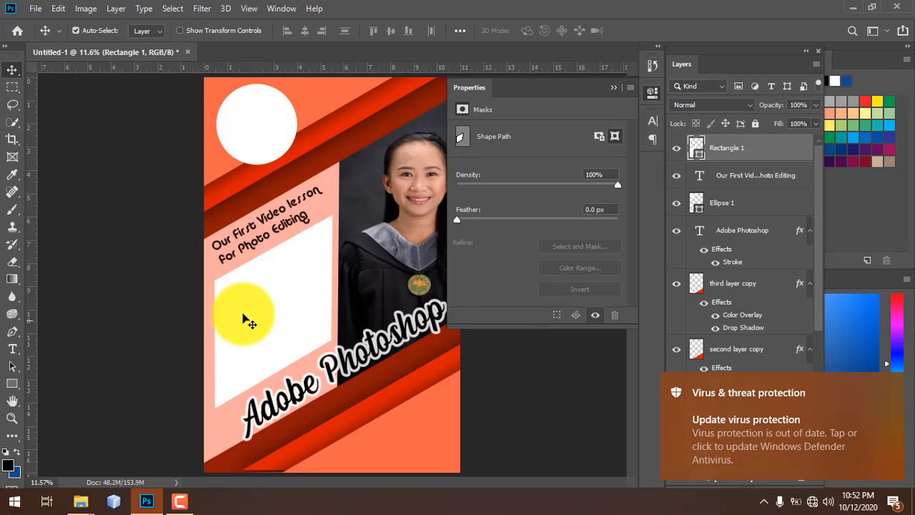
- Paste the person's name as a new text line above the photo, set in Century Gothic Bold
key("t")
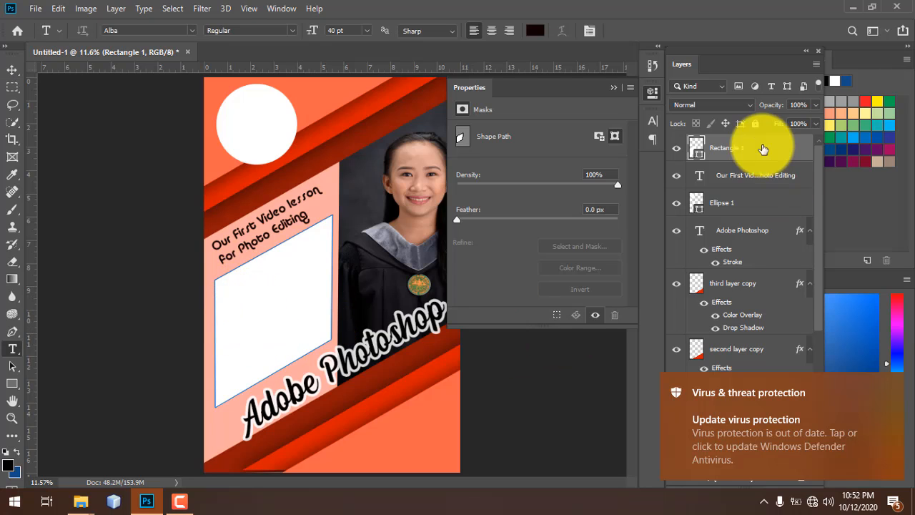
left_click(784, 477)
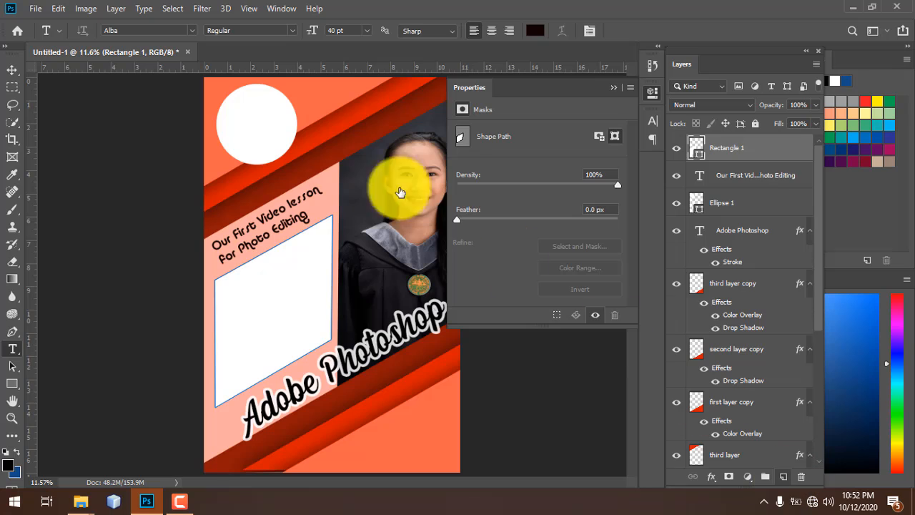
left_click(311, 167)
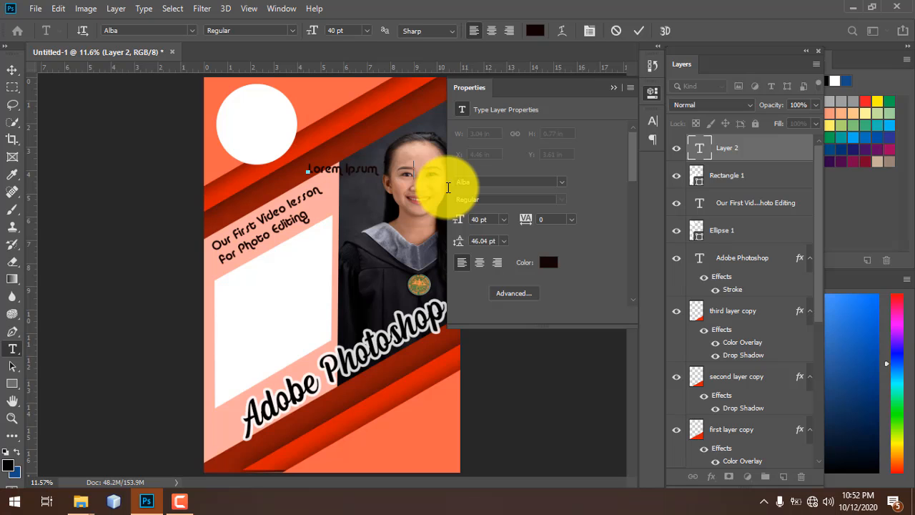
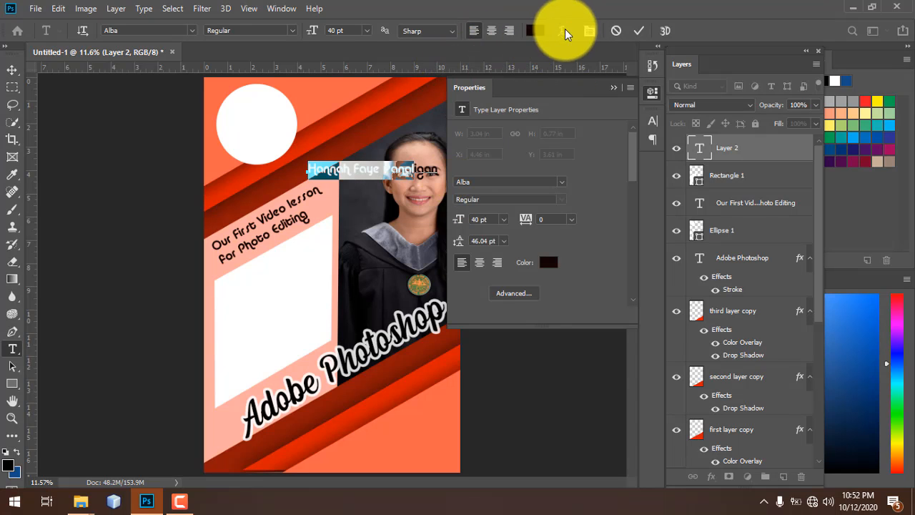
left_click(590, 31)
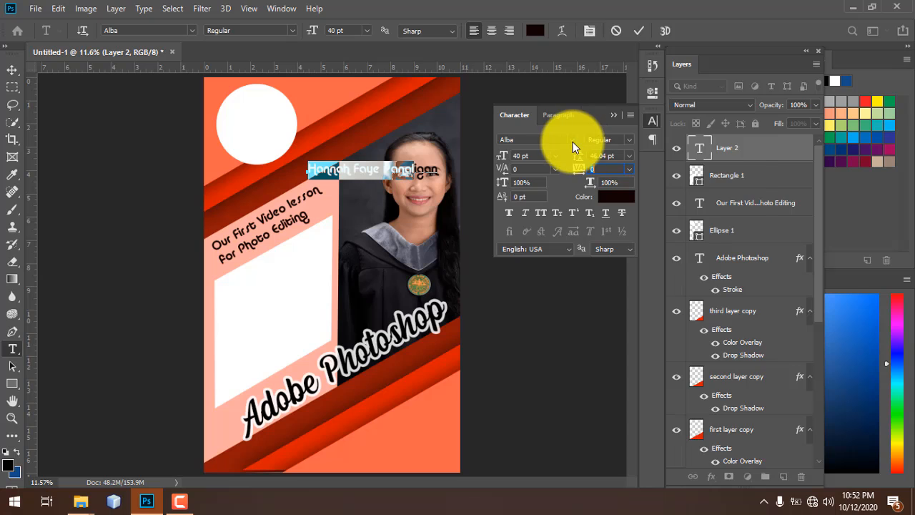
left_click(572, 141)
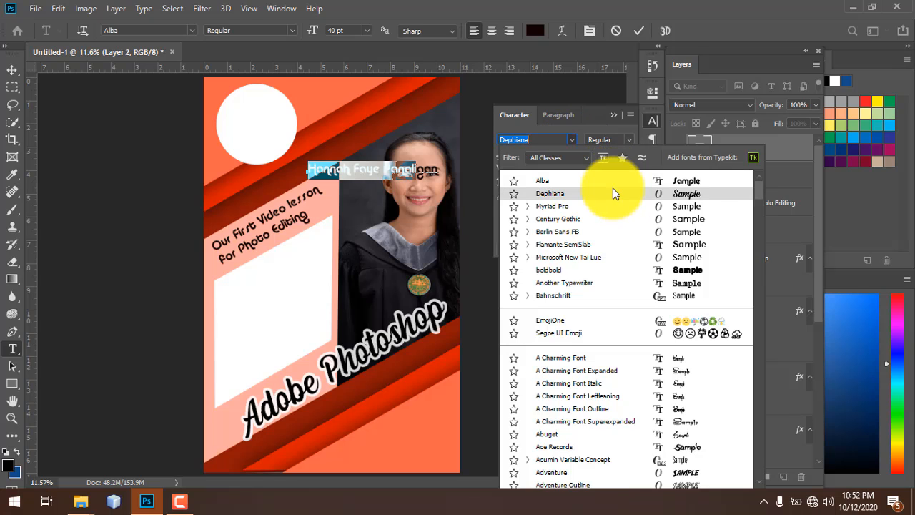
type("century")
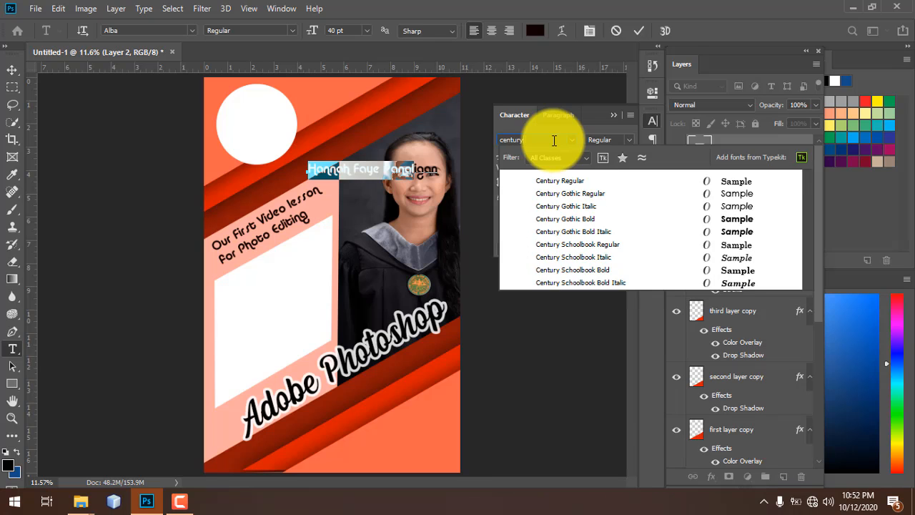
type(" g")
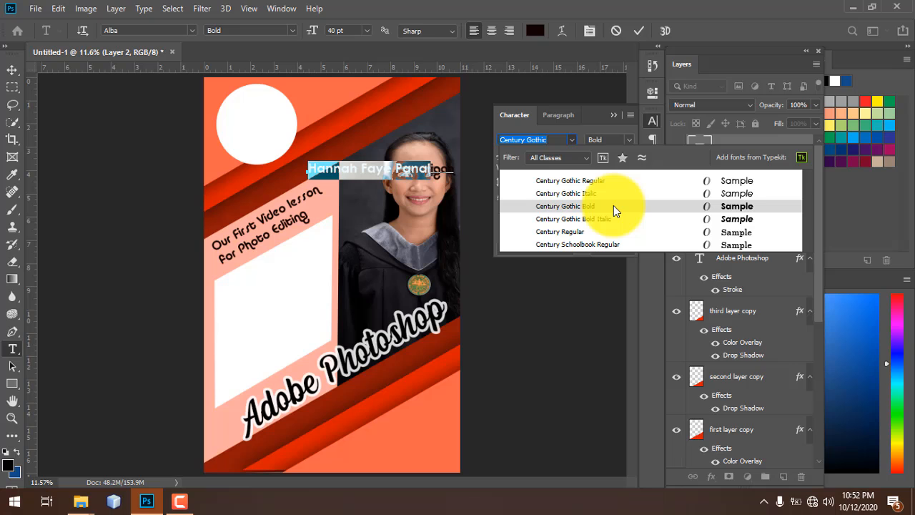
left_click(613, 206)
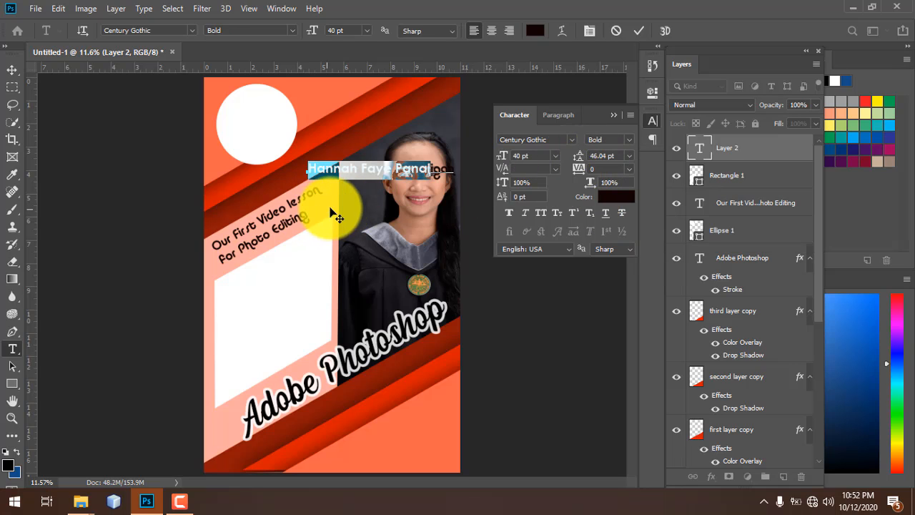
- Move the name text into the slanted white box toward its left side and edit it there
left_click_drag(275, 316, 255, 322)
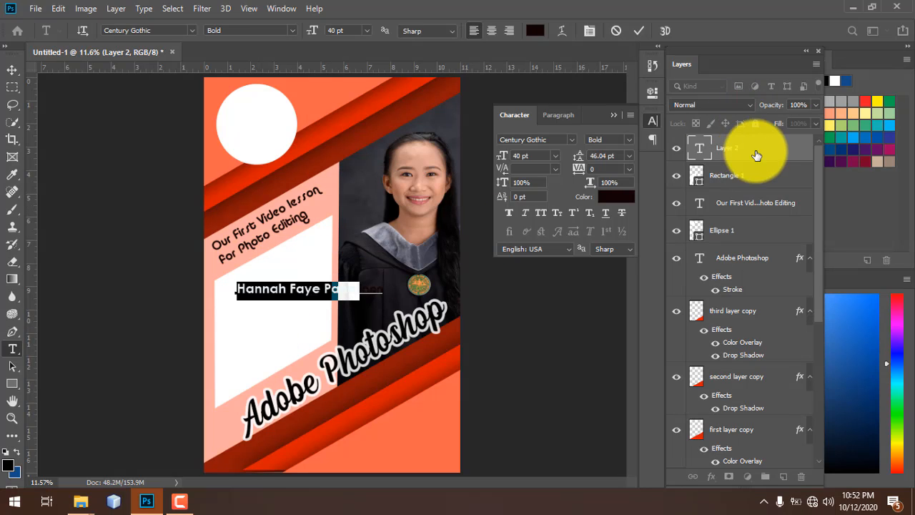
key("ctrl+Return")
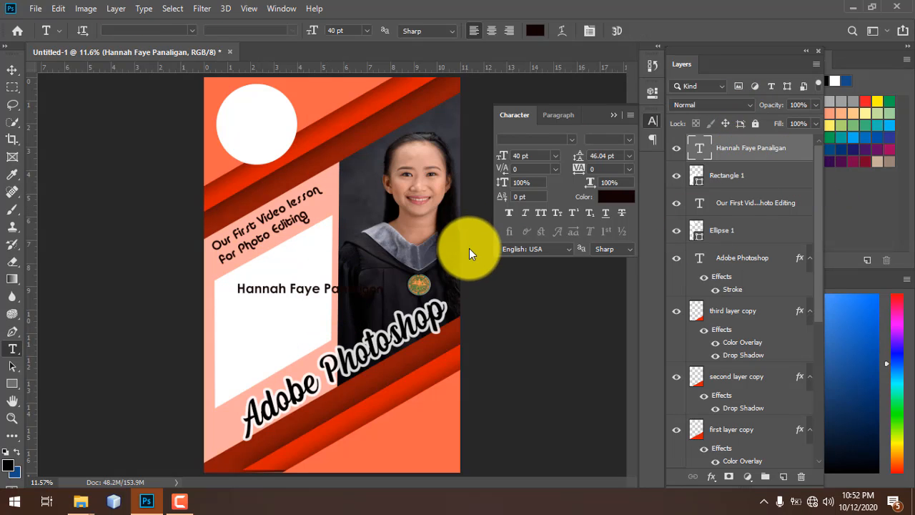
left_click_drag(318, 286, 284, 290)
left_click(288, 289)
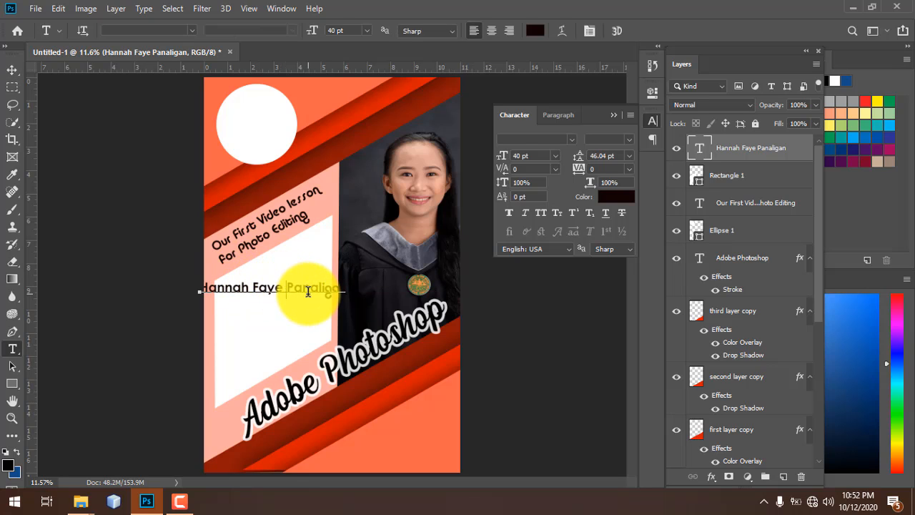
key("ctrl+a")
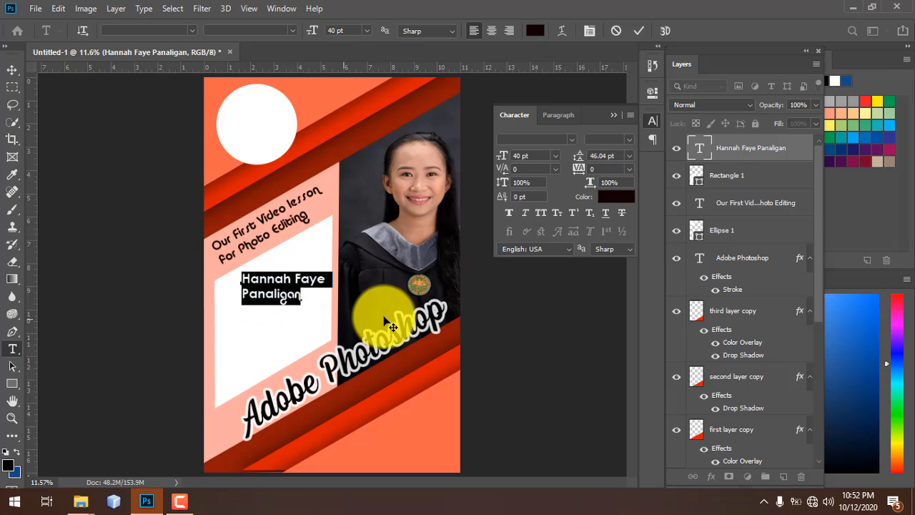
left_click(569, 139)
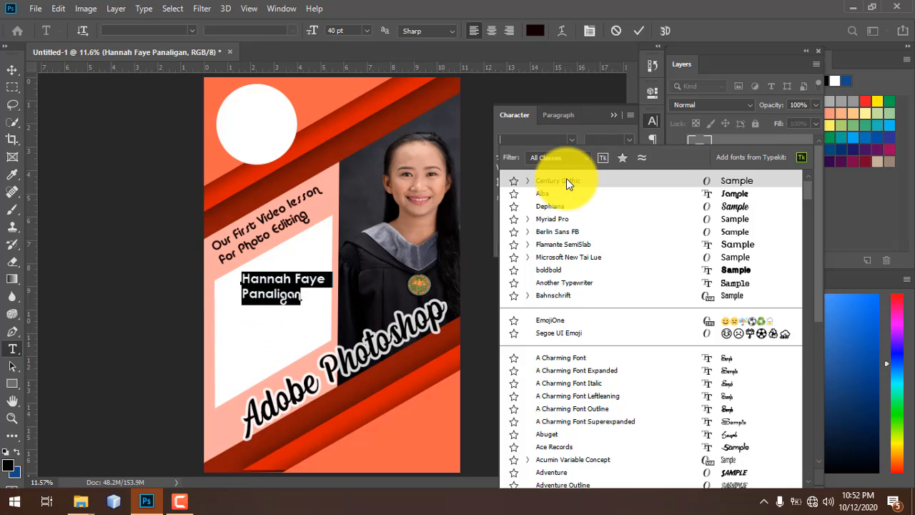
key("Escape")
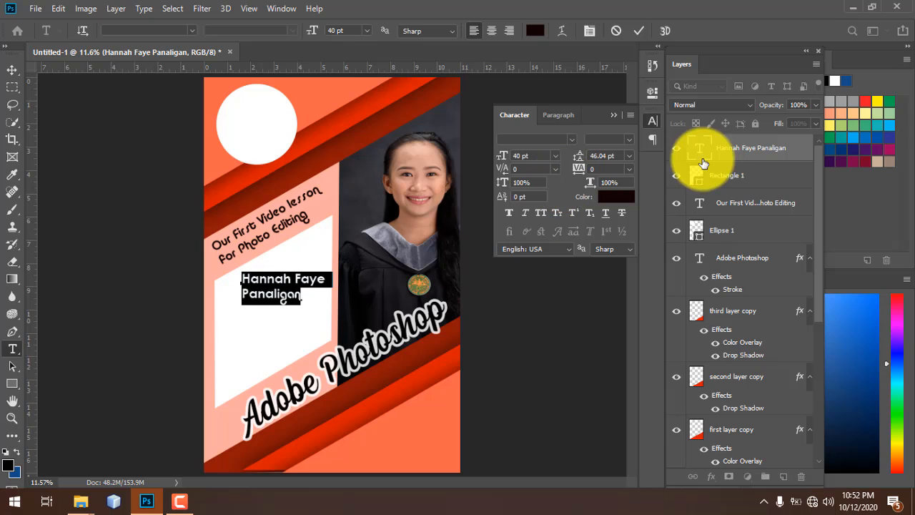
left_click(257, 289)
key("v")
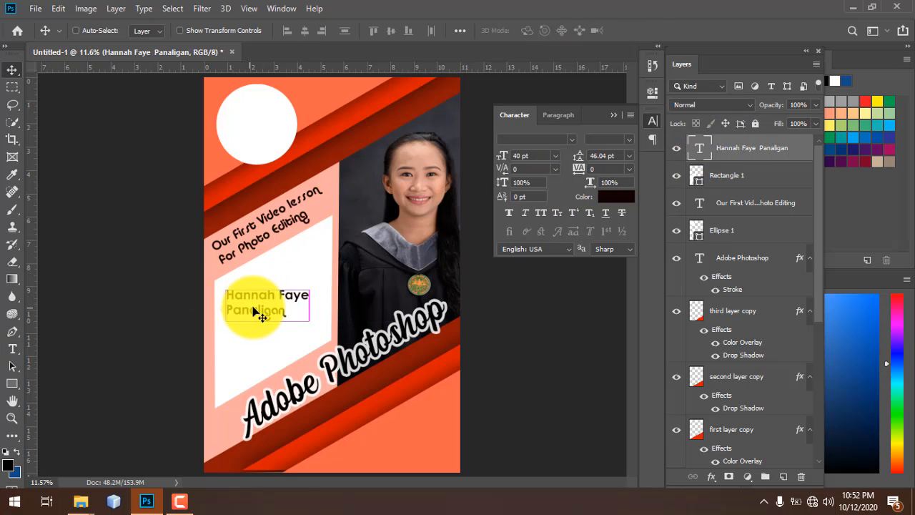
- Enlarge the name text slightly and position it near the white box's left edge
key("ctrl+t")
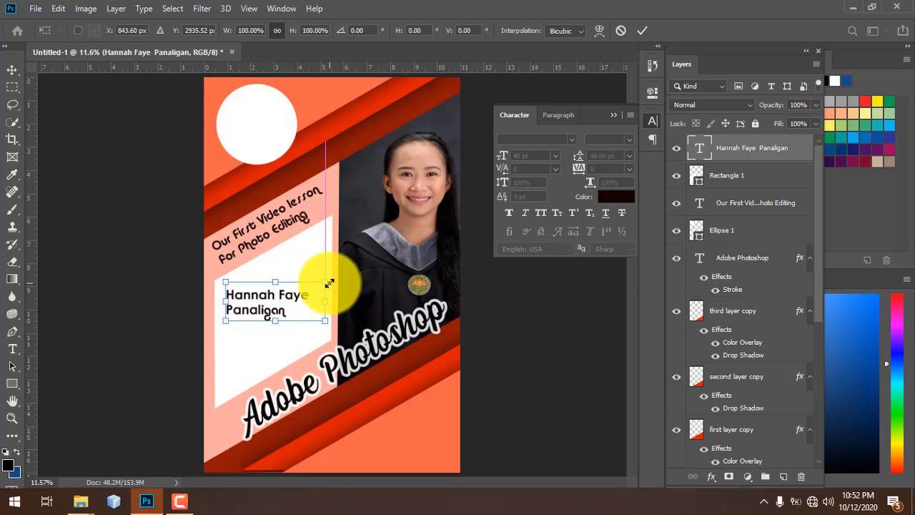
left_click_drag(329, 283, 342, 276)
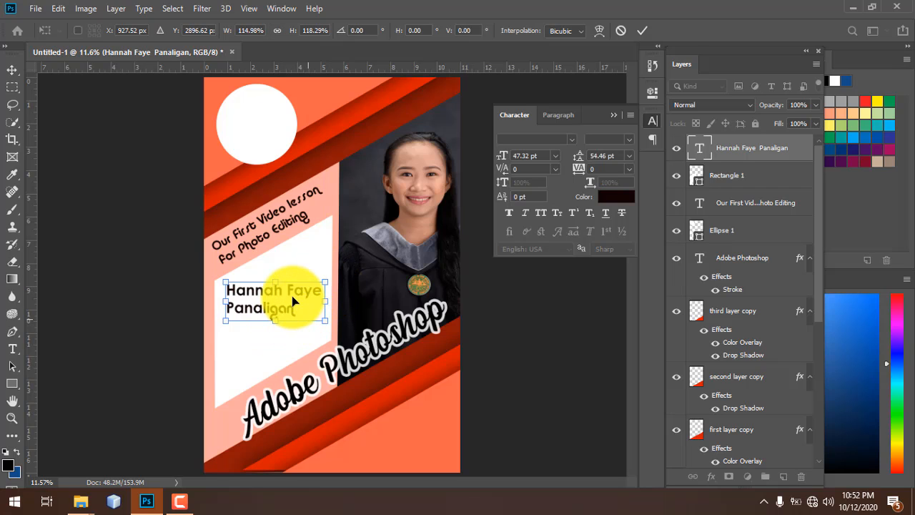
left_click_drag(292, 301, 290, 269)
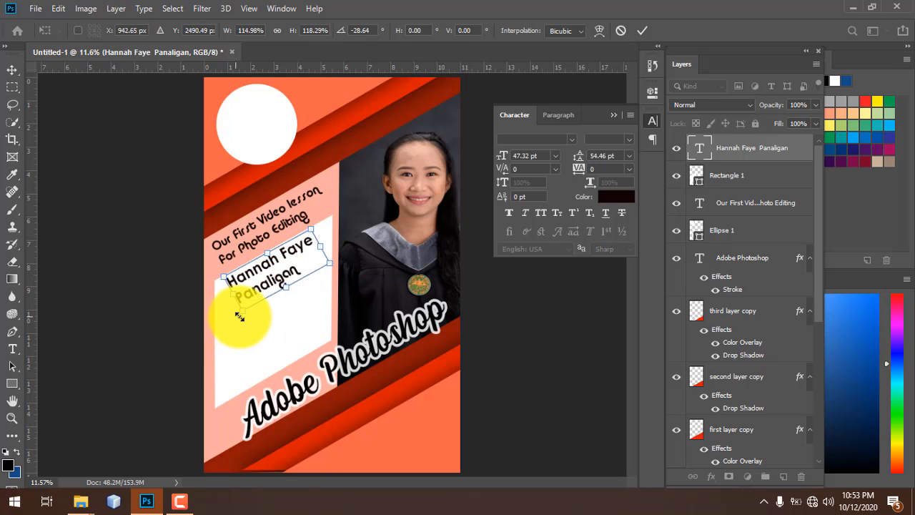
mouse_move(244, 317)
left_mouse_down()
mouse_move(228, 310)
mouse_move(231, 324)
left_mouse_up()
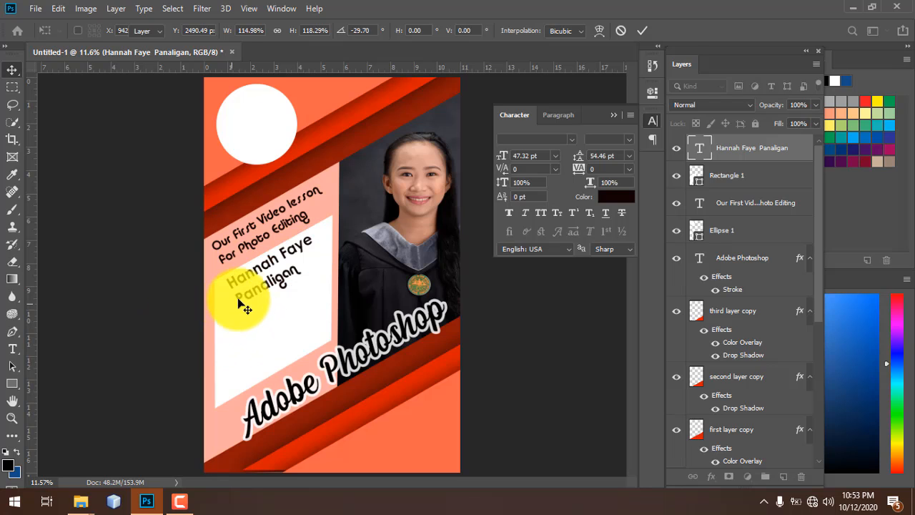
key("ctrl")
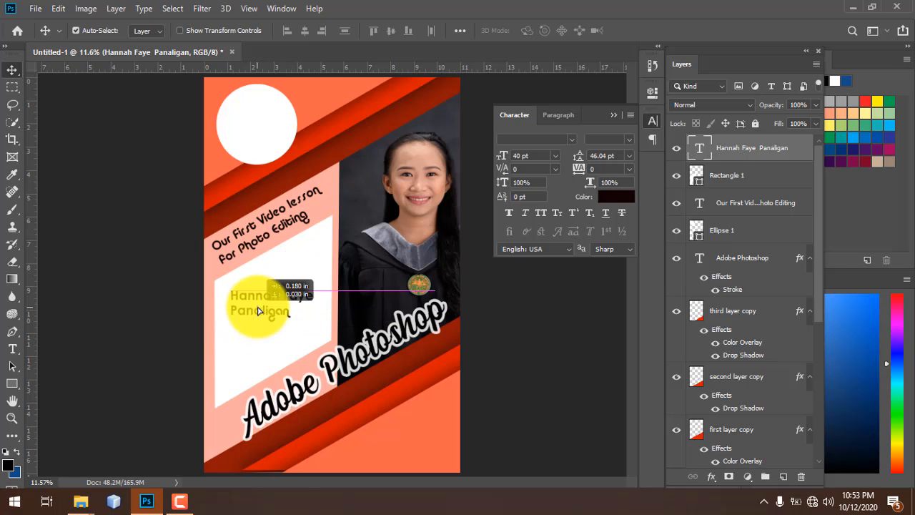
mouse_move(266, 310)
left_mouse_down()
mouse_move(246, 312)
mouse_move(256, 307)
left_mouse_up()
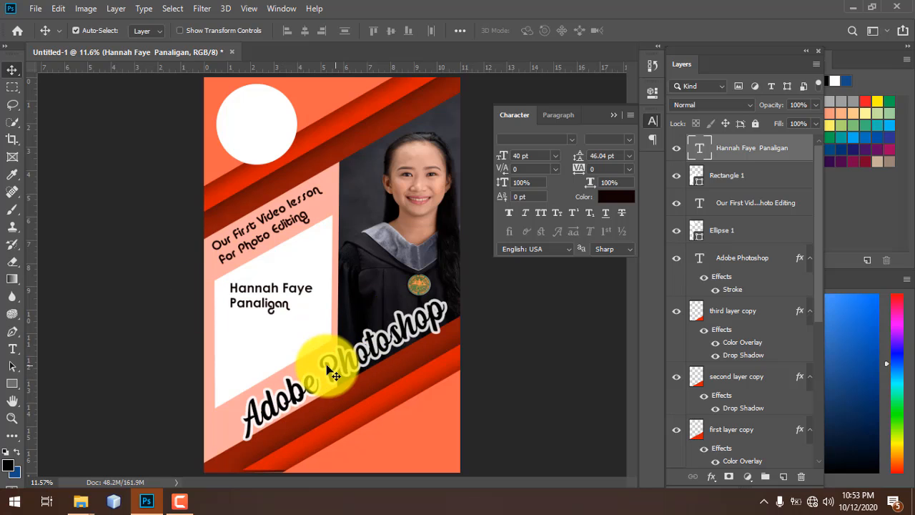
- Set the Adobe Photoshop text's stroke opacity to 69% in Layer Style
left_click(380, 357)
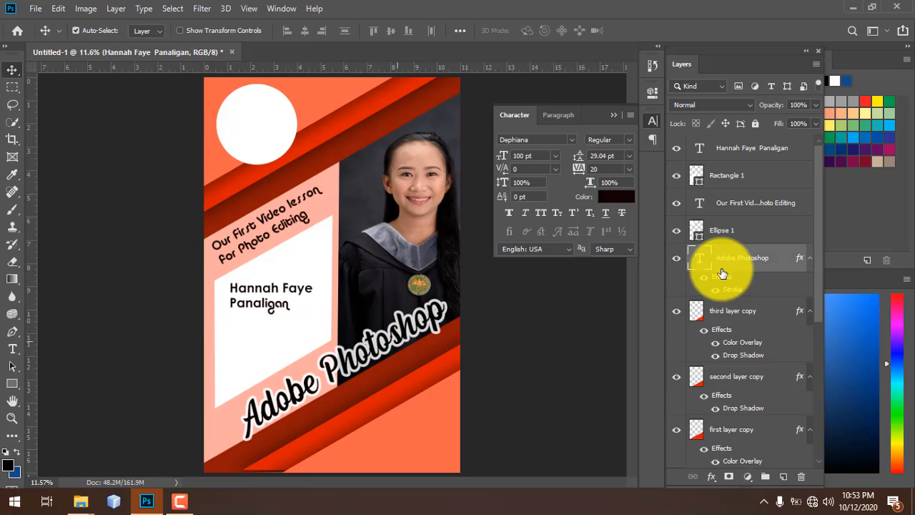
double_click(784, 265)
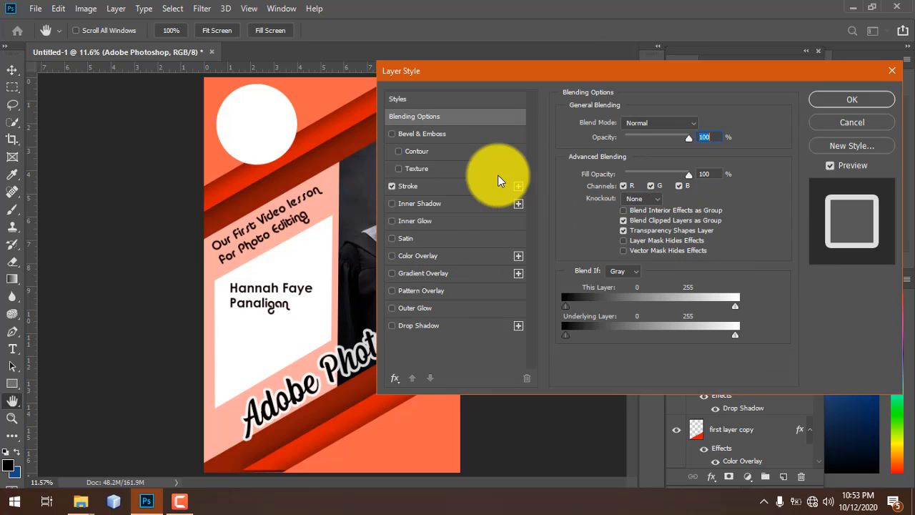
left_click(459, 185)
left_click_drag(660, 168, 657, 166)
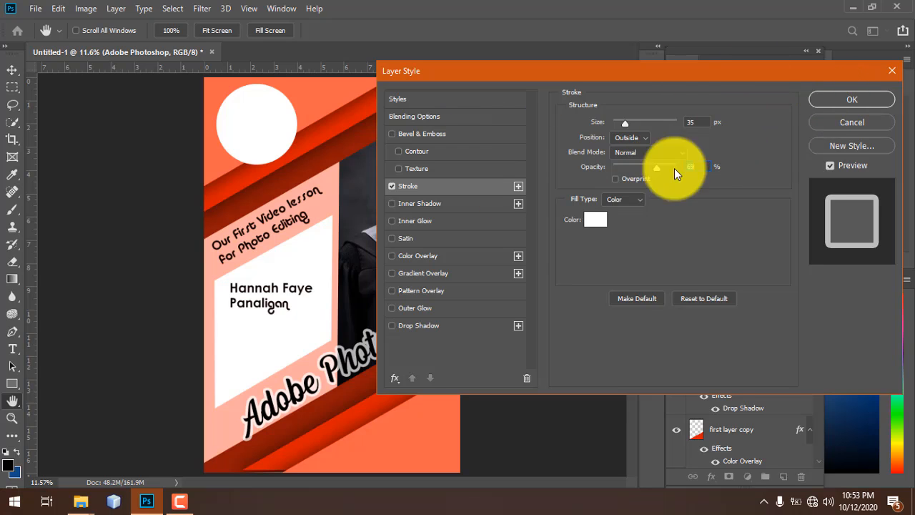
left_click(850, 100)
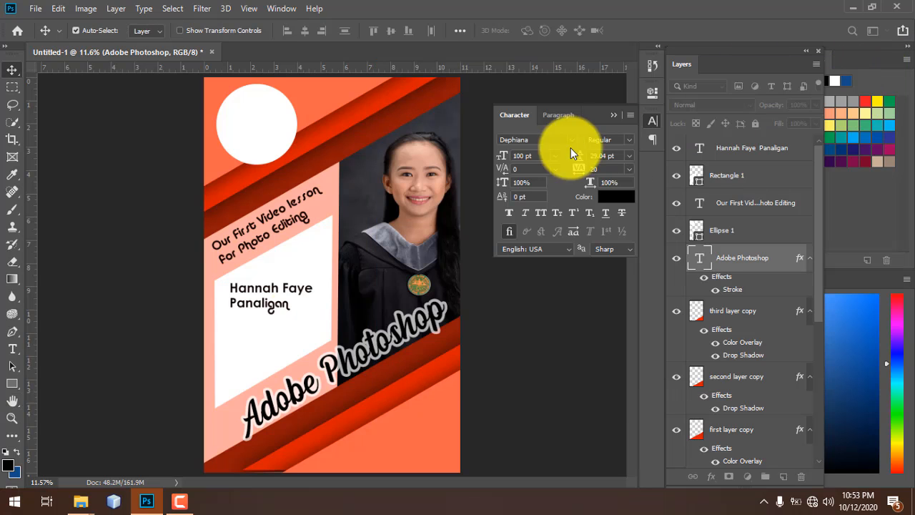
- Select the name text, graduation photo and circle shape layers in turn
left_click(272, 303)
left_click_drag(404, 266, 259, 124)
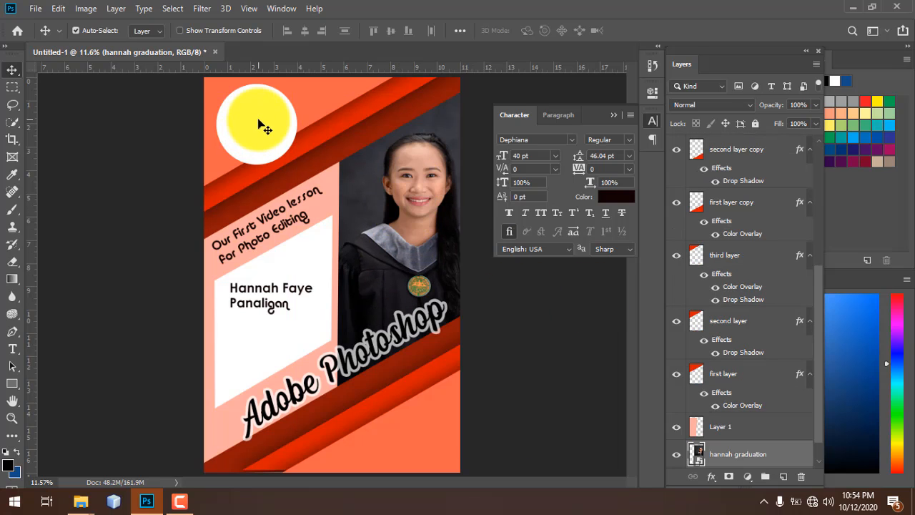
left_click(263, 128)
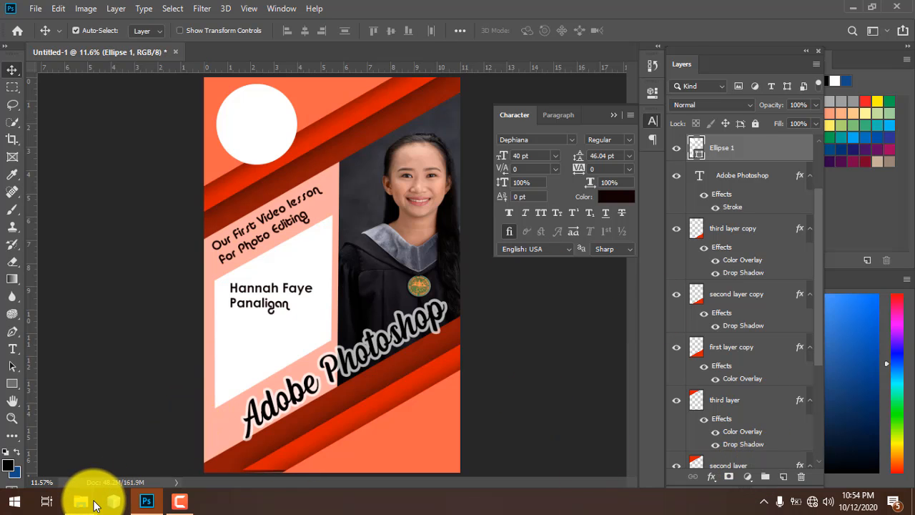
- Bring File Explorer forward and browse the folders on New Volume (E:)
mouse_move(95, 505)
left_click(123, 427)
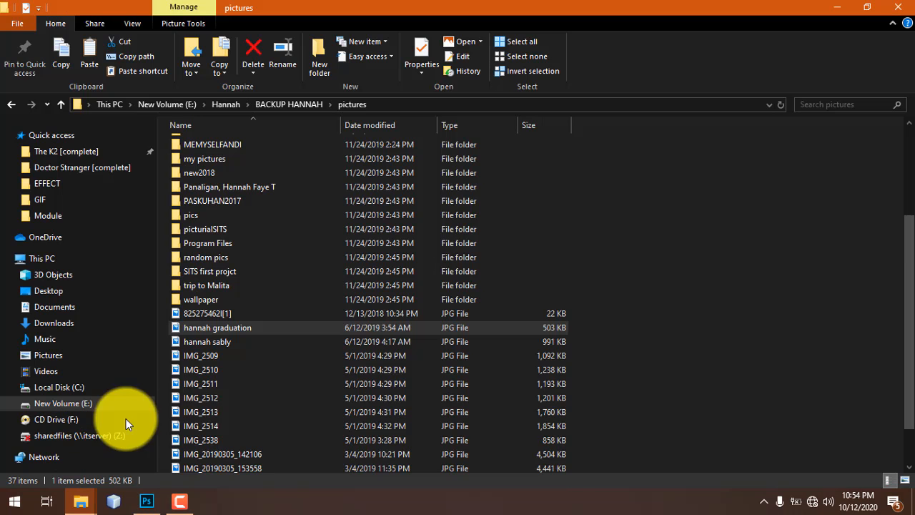
left_click(89, 406)
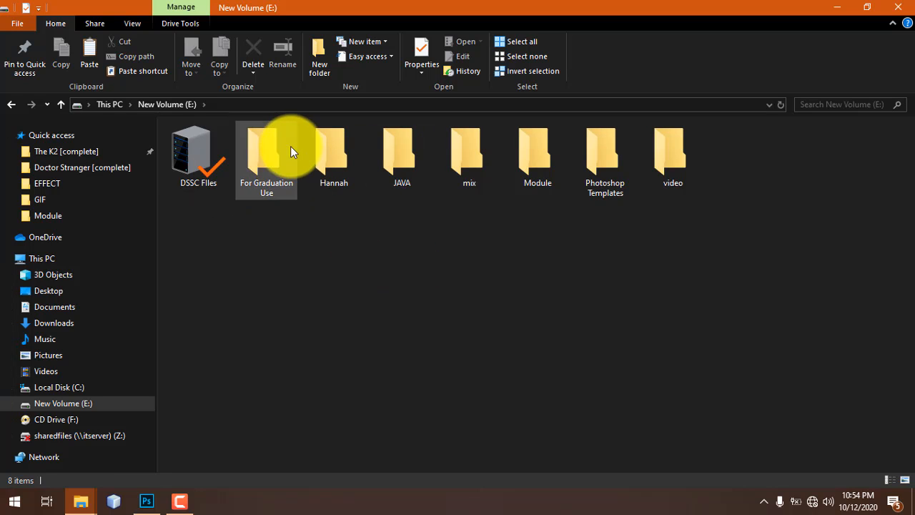
left_click(290, 152)
double_click(201, 152)
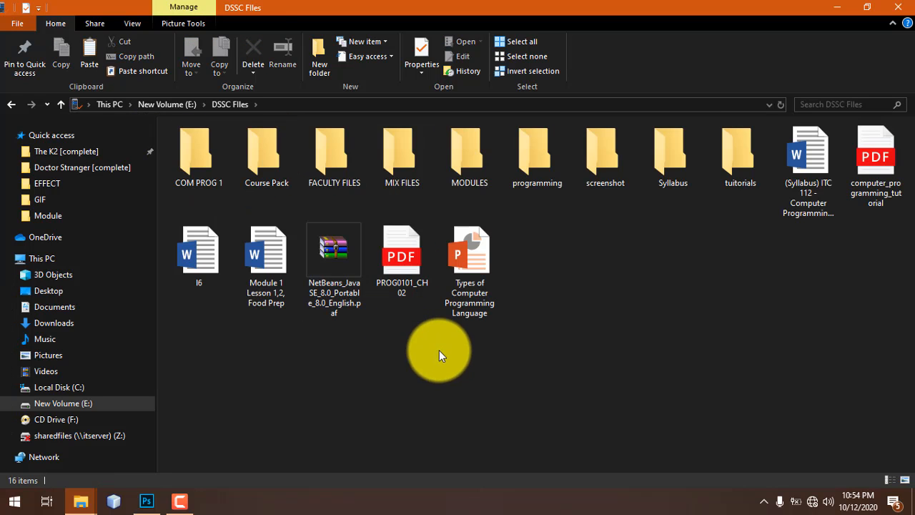
left_click(60, 99)
left_click(476, 171)
left_click(529, 168)
left_click(615, 170)
left_click(686, 163)
left_click(241, 154)
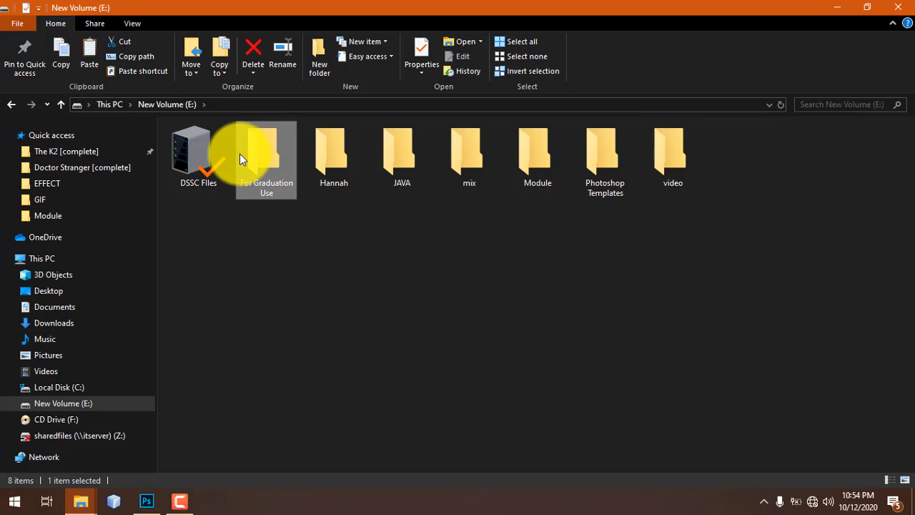
double_click(240, 154)
- Open the mix folder and drag the hannah logo image into Photoshop
key("alt+Left")
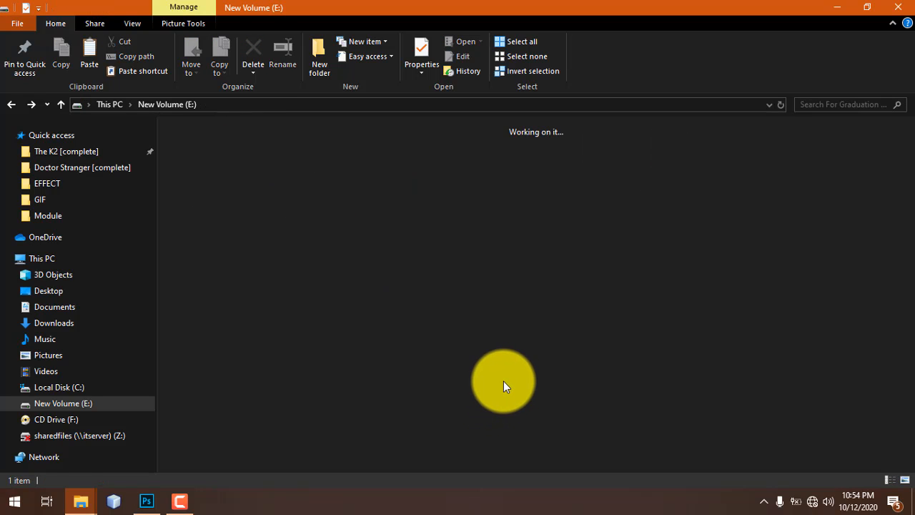
left_click(343, 154)
double_click(343, 151)
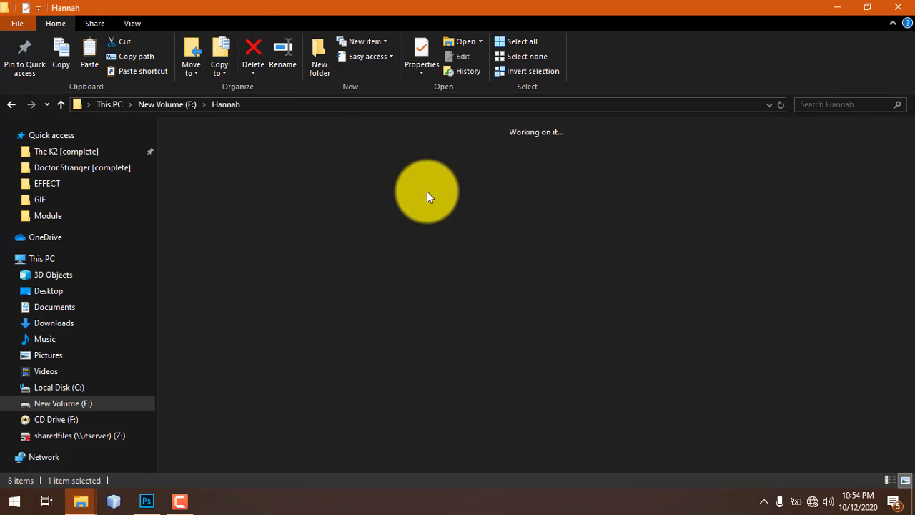
key("alt+Left")
double_click(468, 160)
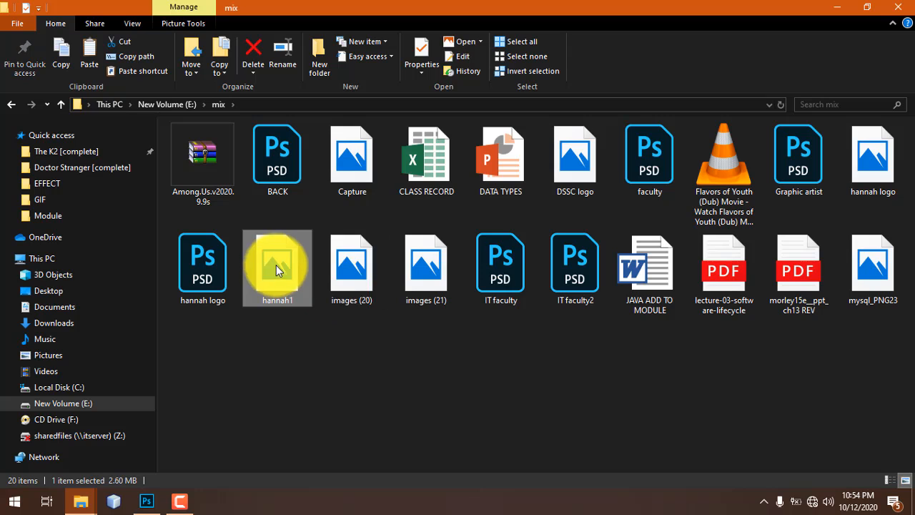
left_click_drag(860, 175, 263, 124)
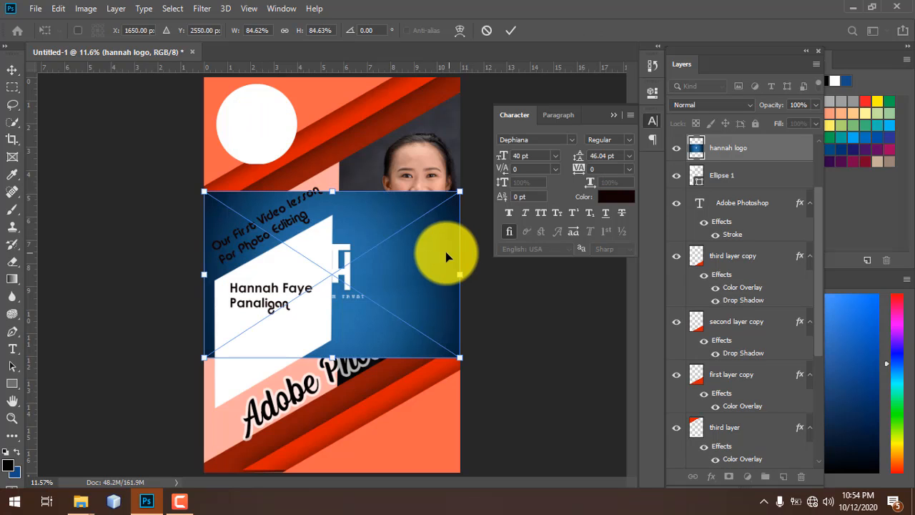
- Place the hannah logo image and move it lower on the poster
key("Return")
left_click_drag(444, 256, 422, 135)
left_click_drag(383, 176, 395, 231)
- Move the lesson caption layer below the circle and shift the logo to the poster's left edge
left_click(268, 110)
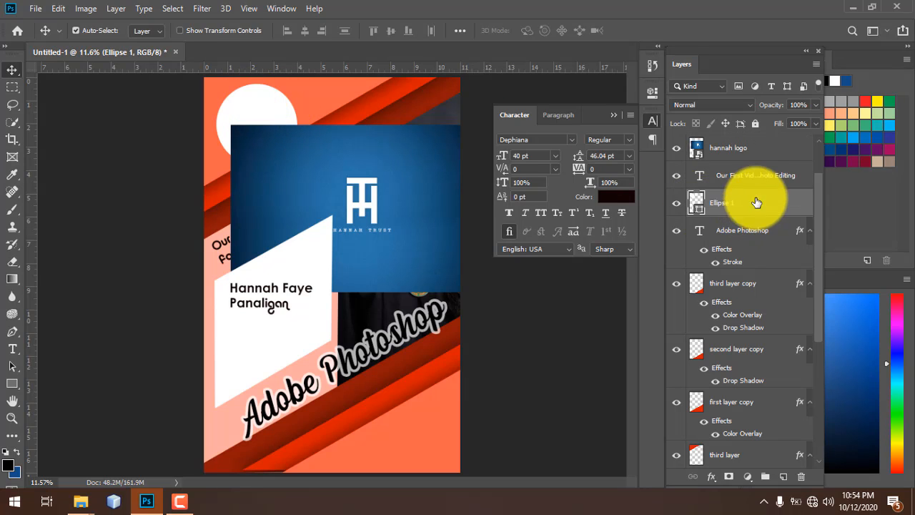
left_click_drag(754, 174, 756, 201)
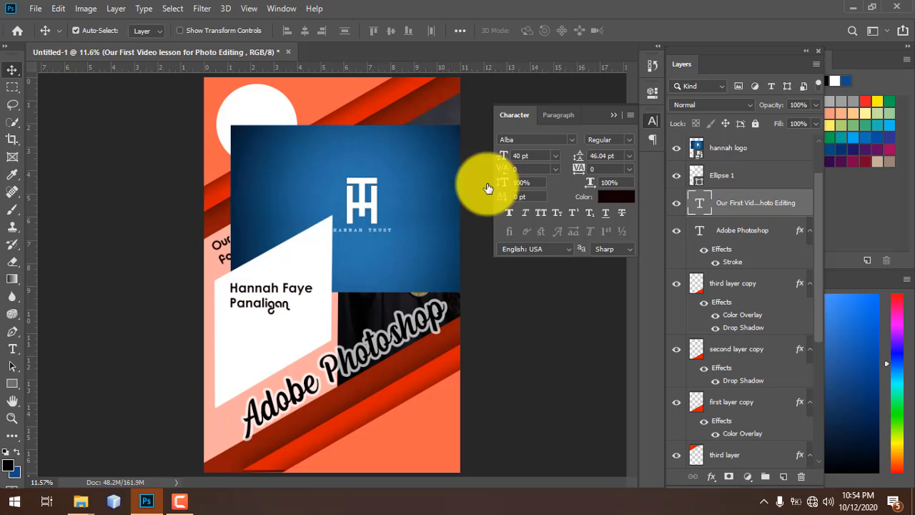
left_click(385, 190)
left_click_drag(312, 151, 330, 182)
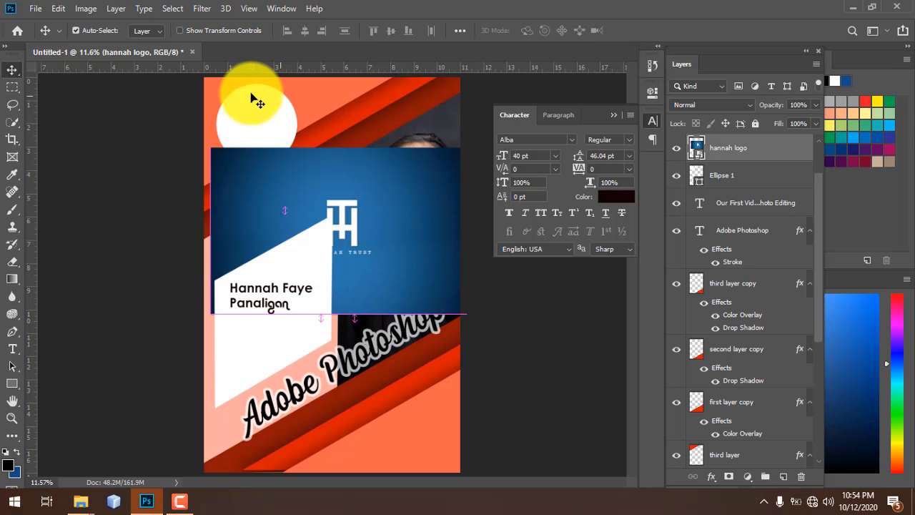
left_click(250, 98)
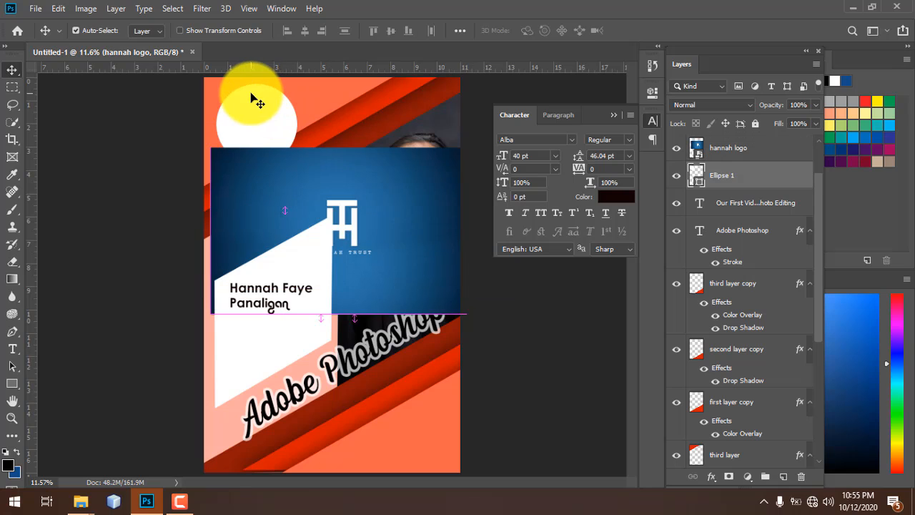
left_click(763, 152)
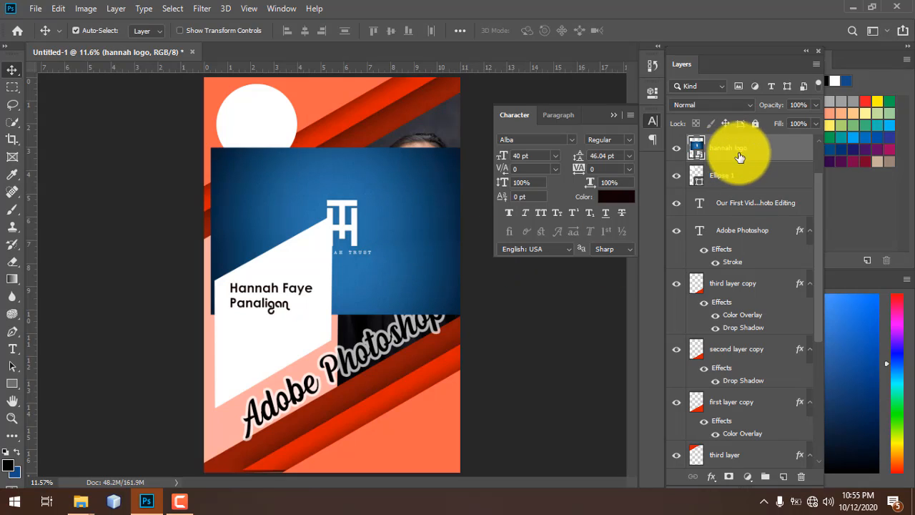
- Clip the hannah logo into the circle layer and nudge it to sit centred in the badge
right_click(770, 154)
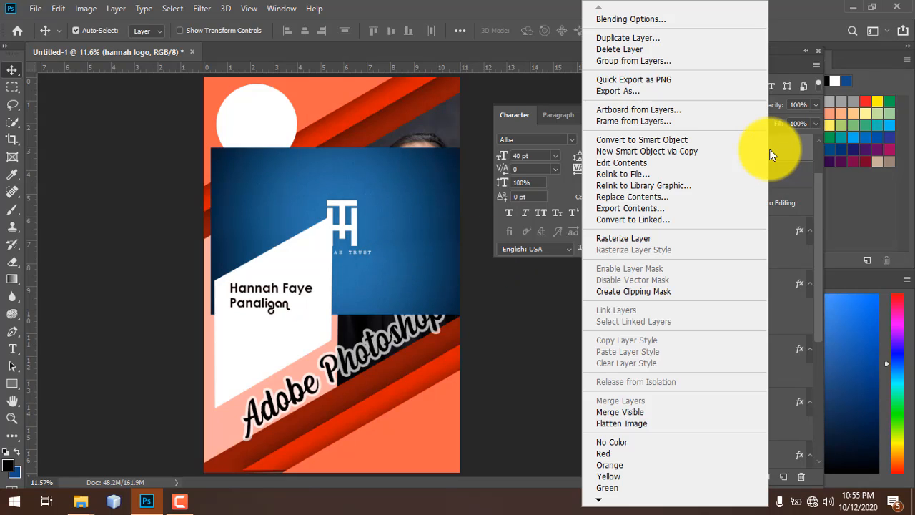
left_click(671, 293)
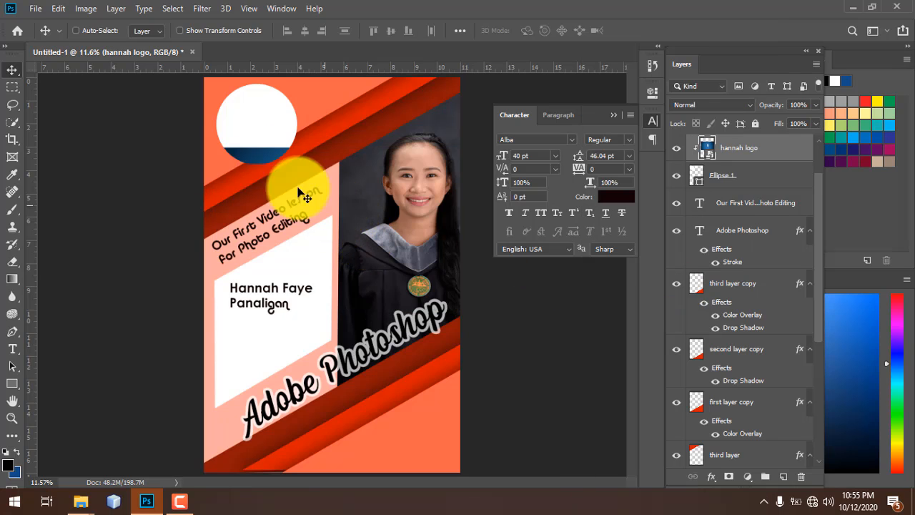
key("ctrl")
left_click_drag(244, 130, 251, 112)
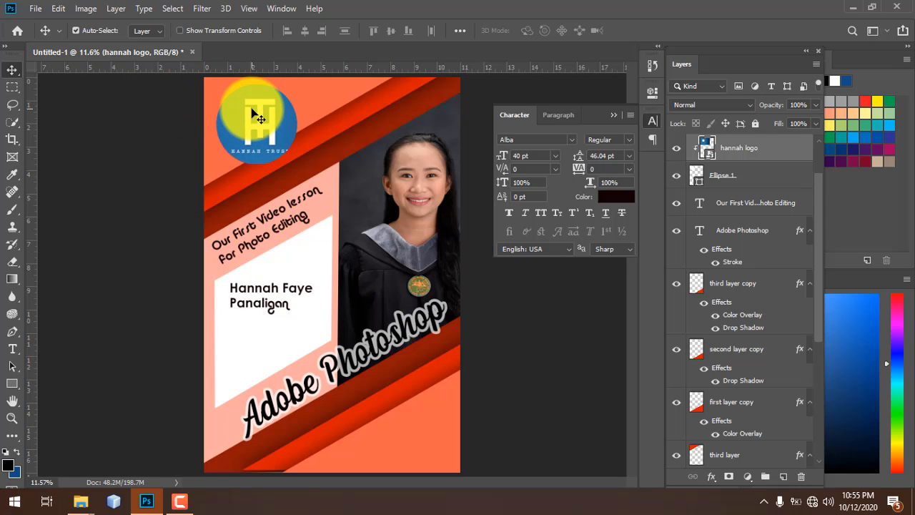
key("shift+Left")
key("shift+Left")
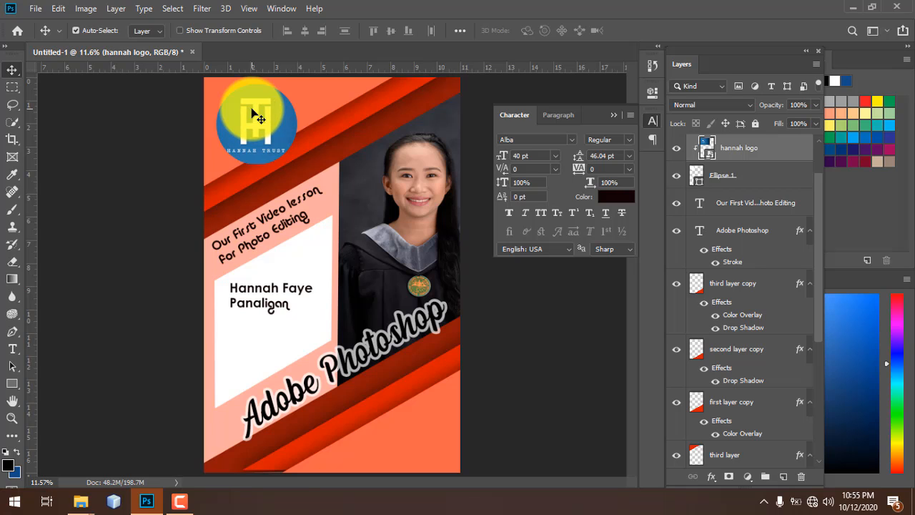
key("shift+Up")
key("shift+Up")
key("shift+Up")
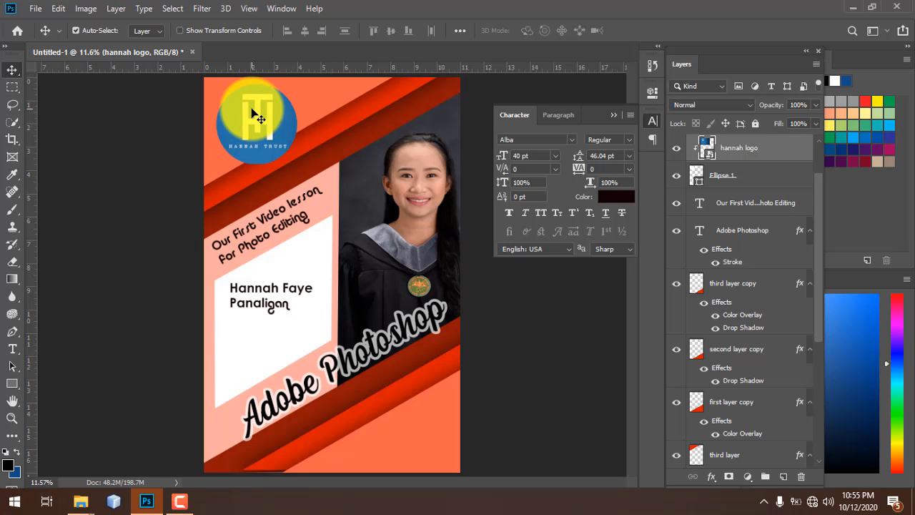
left_click(759, 175)
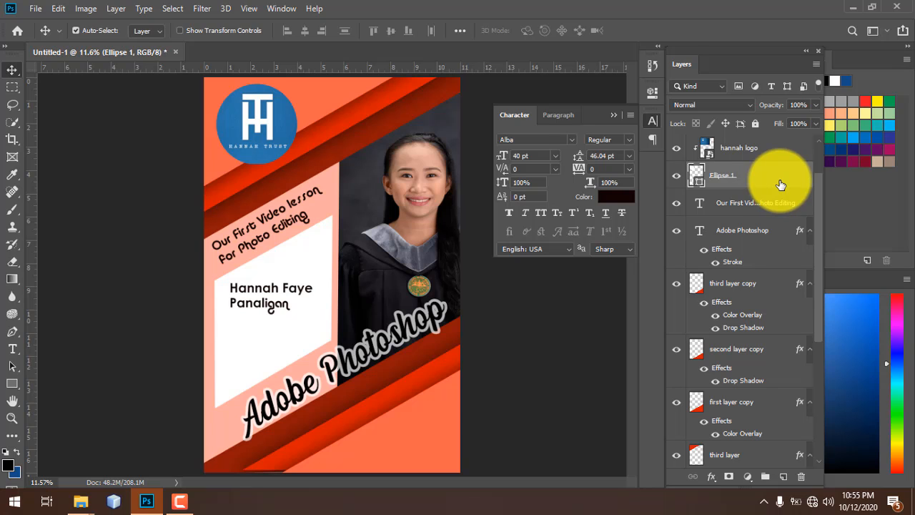
- Give the circle badge an 18 px white stroke at 100% opacity and reposition the logo on it
double_click(780, 185)
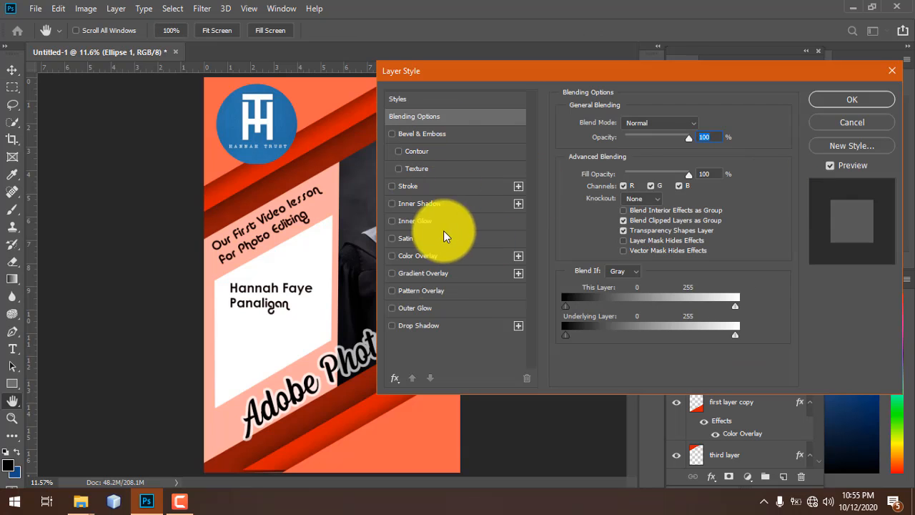
left_click(445, 184)
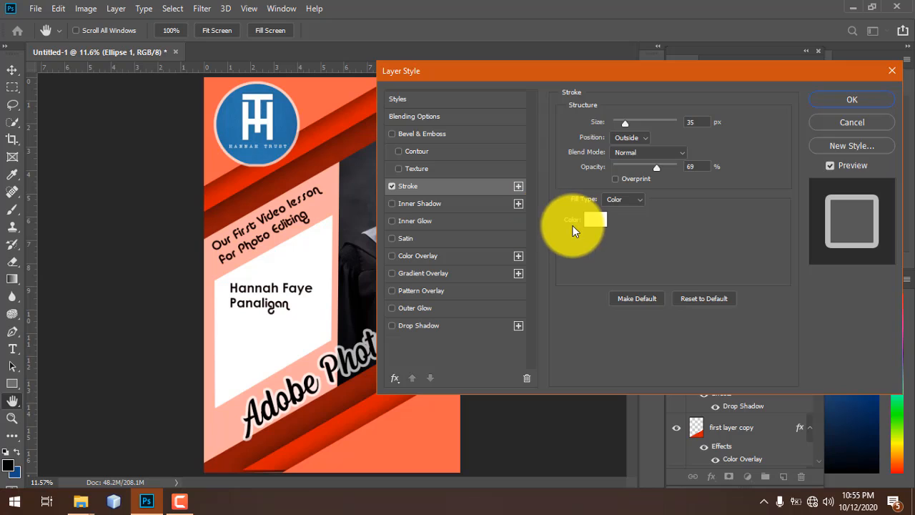
left_click_drag(652, 168, 728, 163)
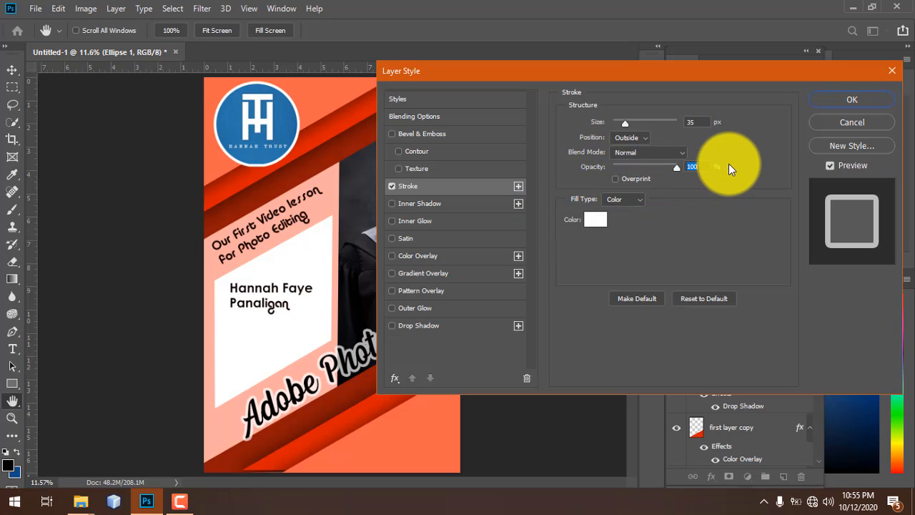
left_click_drag(623, 123, 622, 121)
left_click(852, 99)
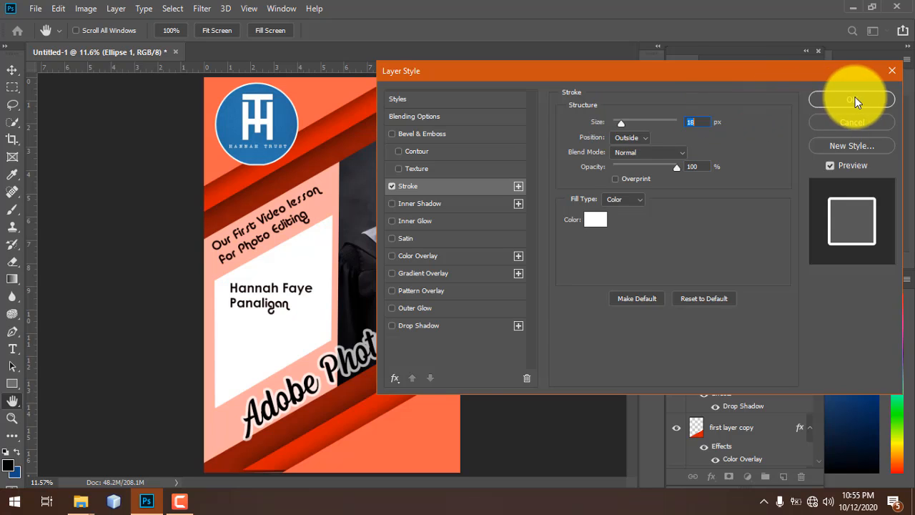
key("v")
left_click_drag(244, 89, 252, 111)
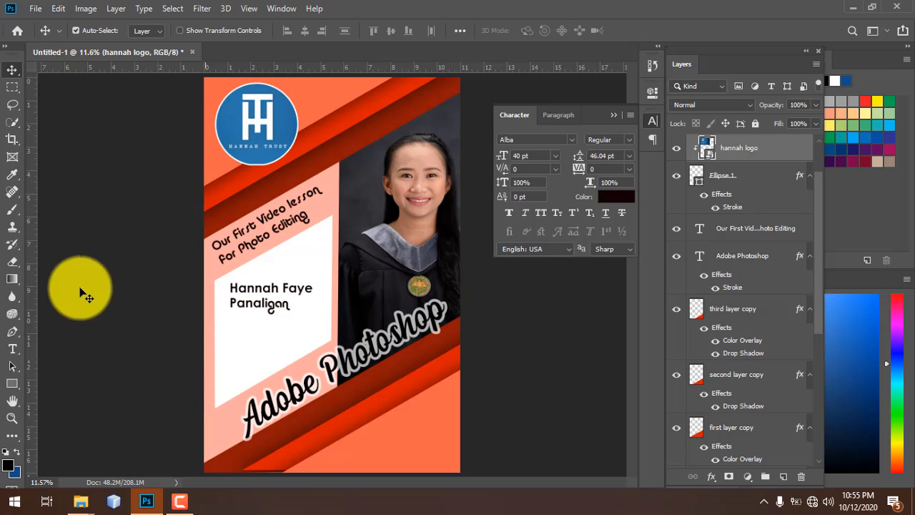
- Duplicate the name below itself, enlarge the original to 48 pt and shift it left
left_click_drag(236, 309, 263, 311)
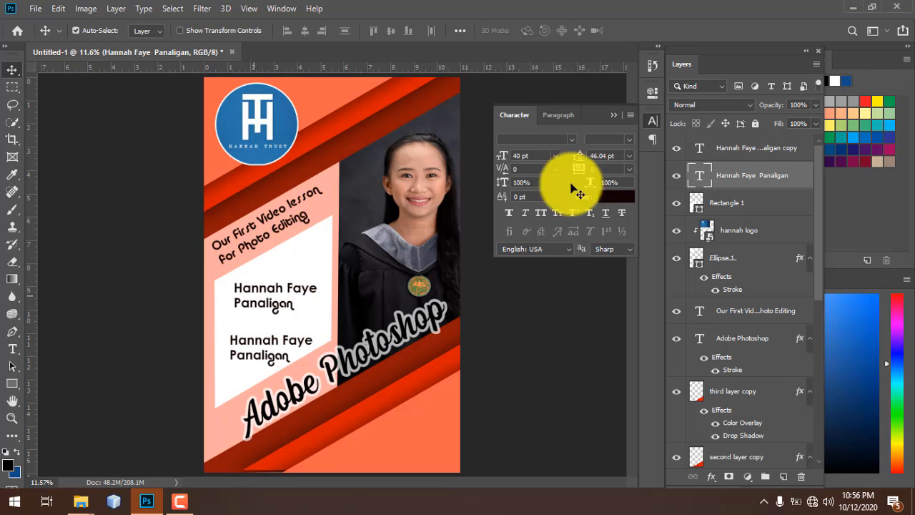
mouse_move(519, 159)
left_mouse_down()
mouse_move(500, 158)
mouse_move(509, 155)
left_mouse_up()
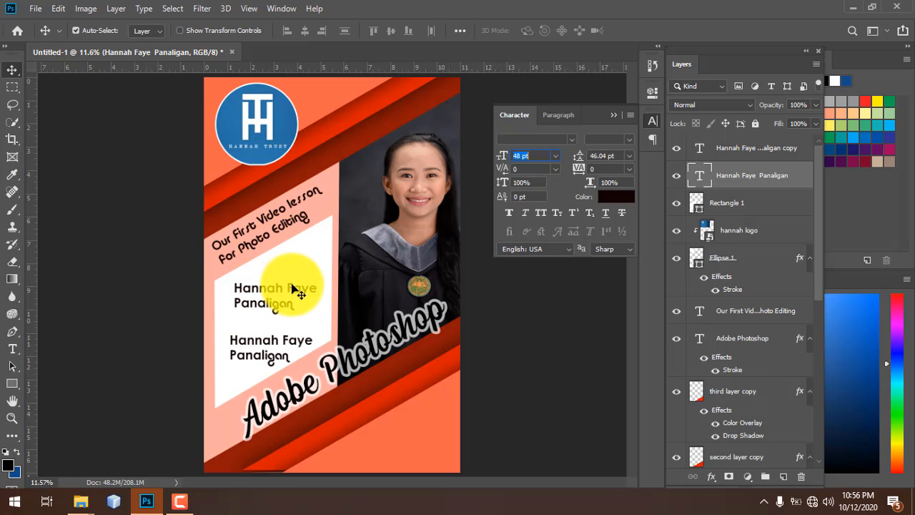
left_click_drag(293, 288, 290, 292)
- Cut the duplicated name down to the first name only by deleting the last two words
double_click(275, 347)
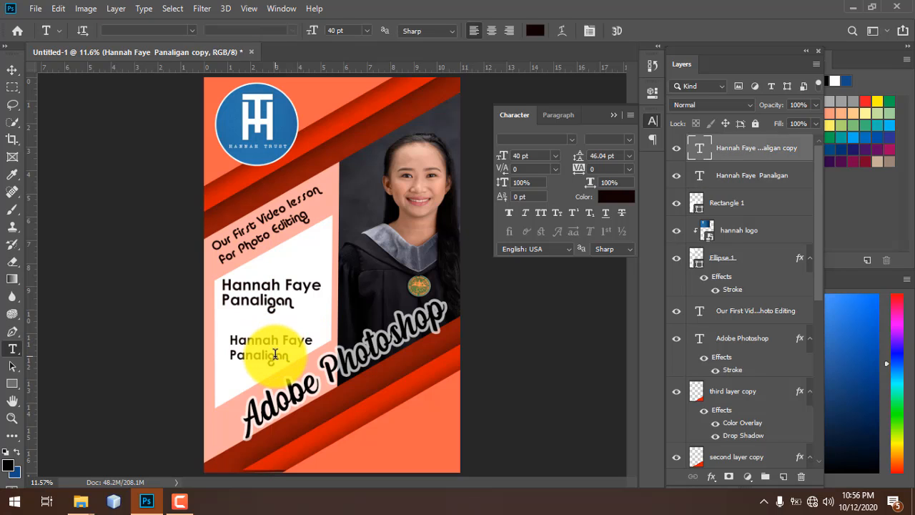
left_click_drag(289, 356, 273, 334)
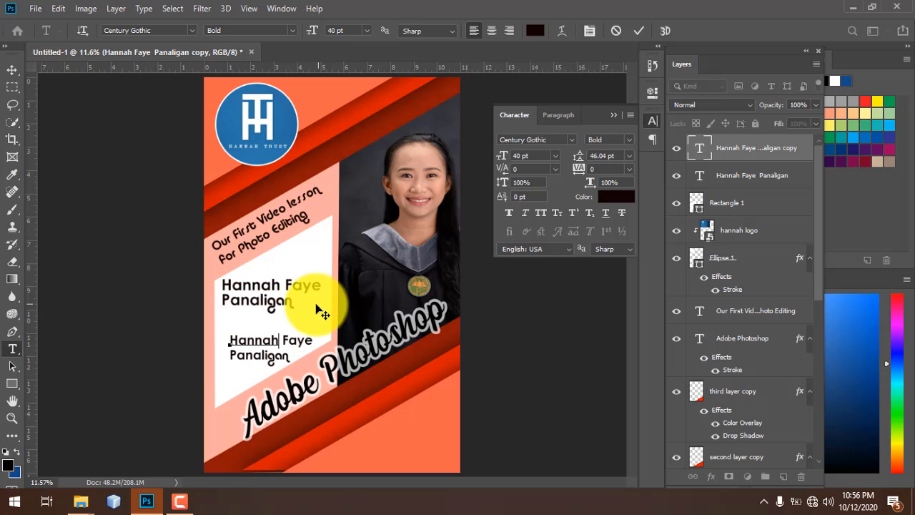
key("BackSpace")
- Set the duplicated name text to Century Gothic Regular at 34 pt
double_click(276, 340)
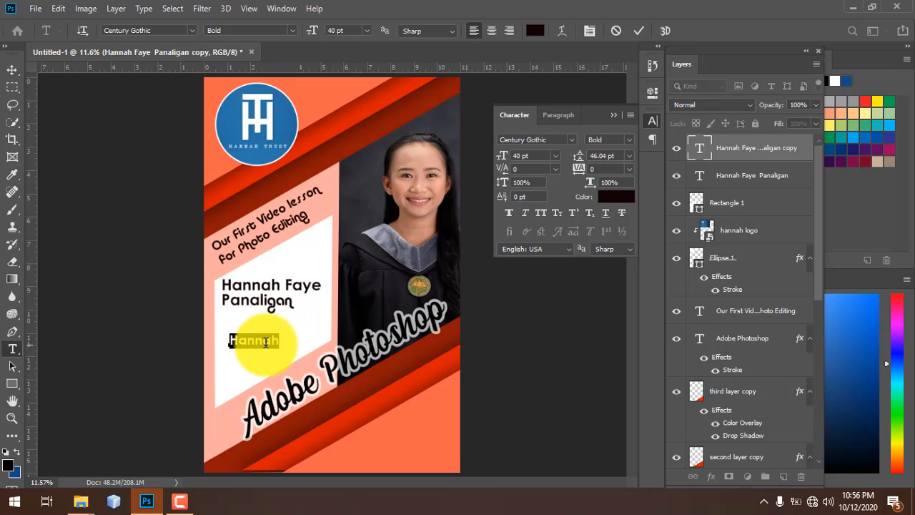
left_click(276, 340)
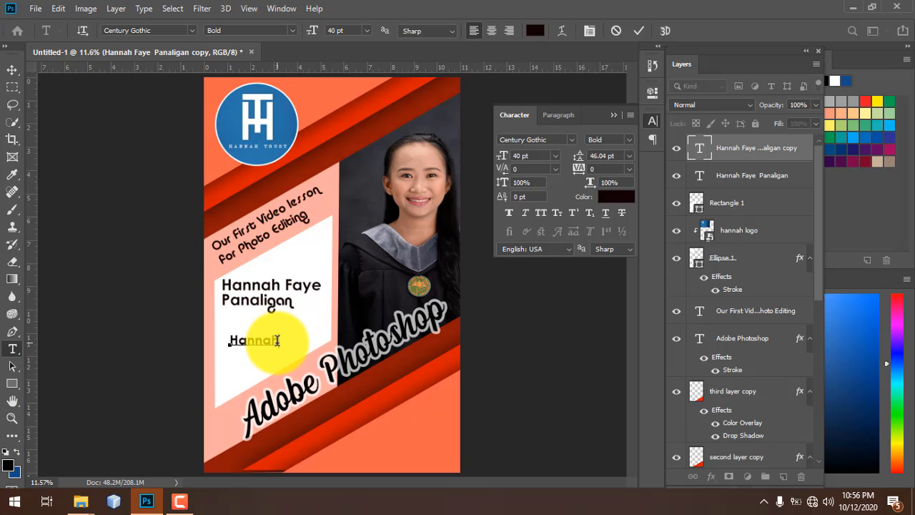
triple_click(277, 340)
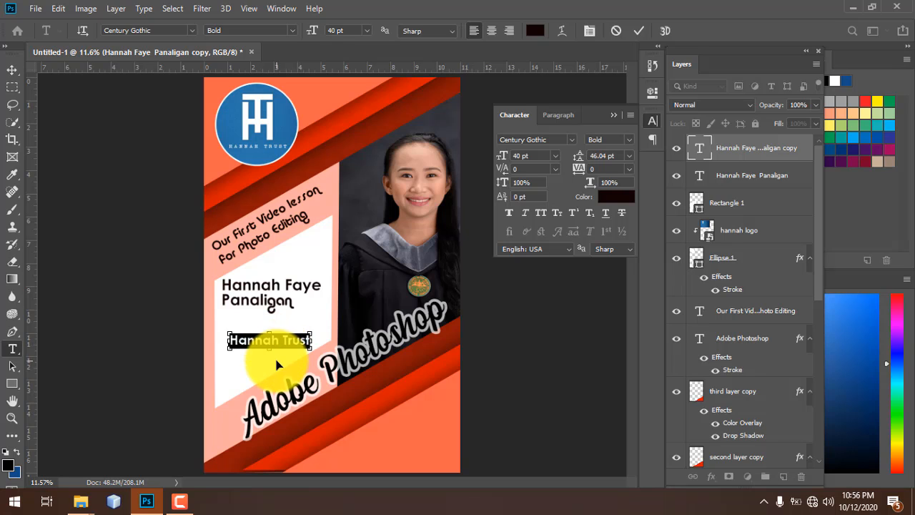
left_click(628, 140)
left_click(630, 150)
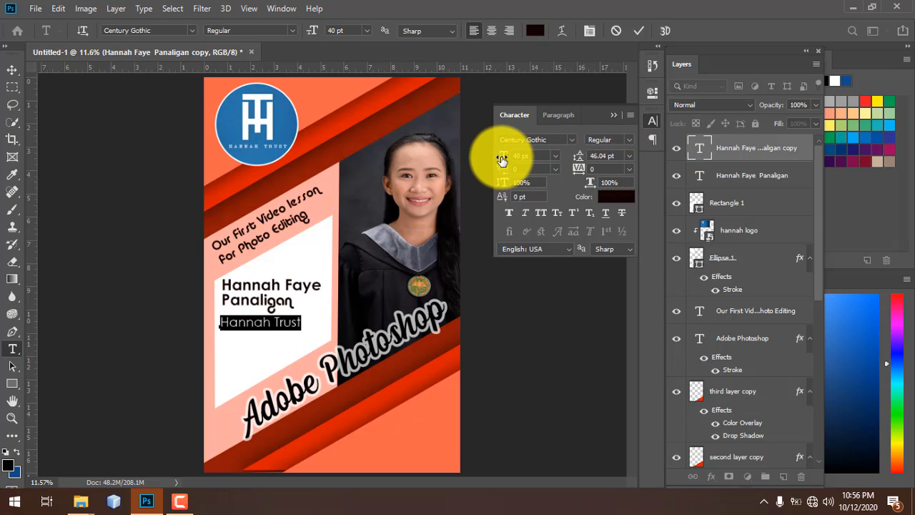
left_click_drag(500, 156, 500, 157)
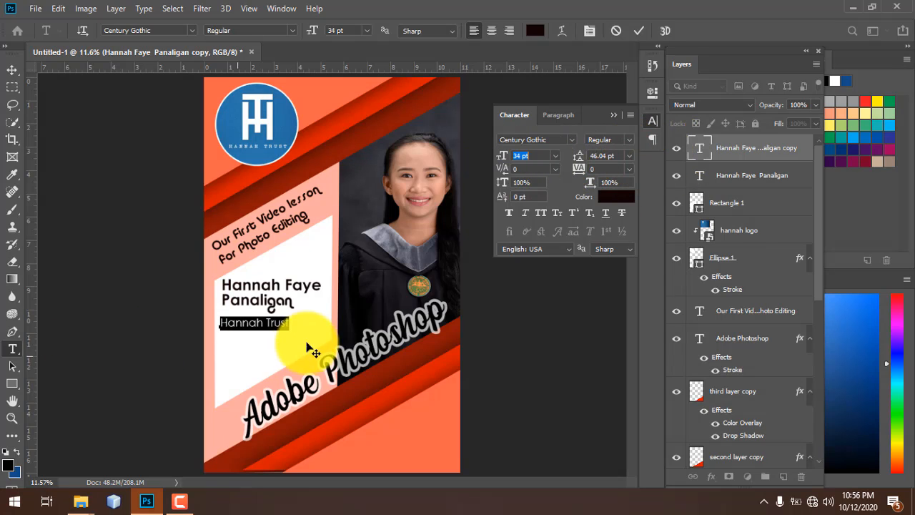
key("Right")
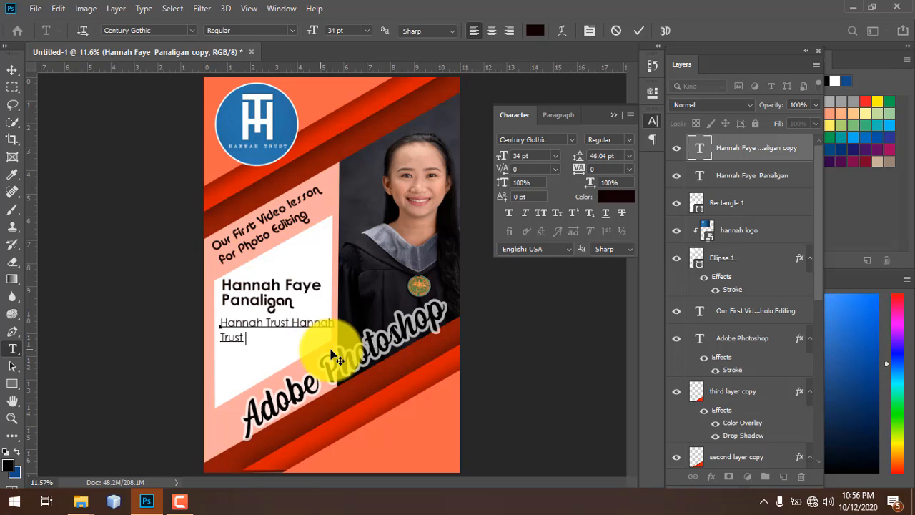
- Break the copy text onto two lines with 40.04 pt leading and commit it
left_click(290, 322)
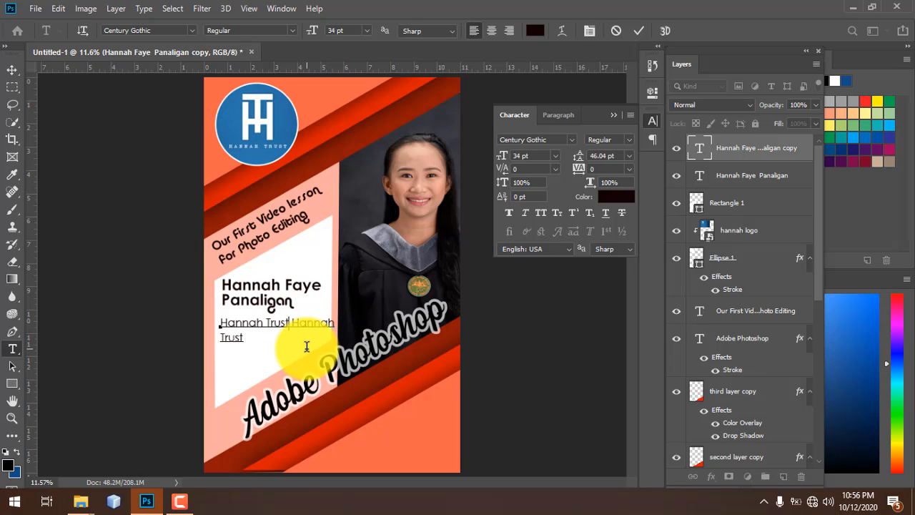
key("Return")
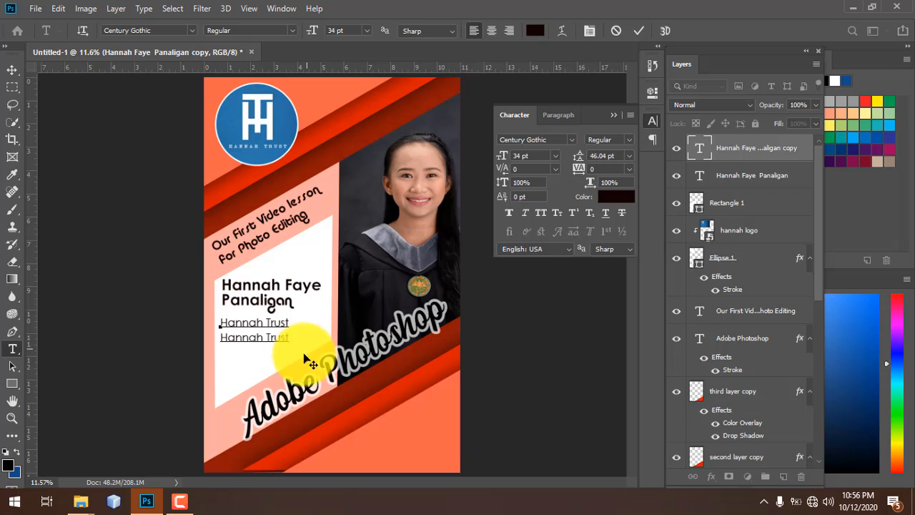
key("ctrl+a")
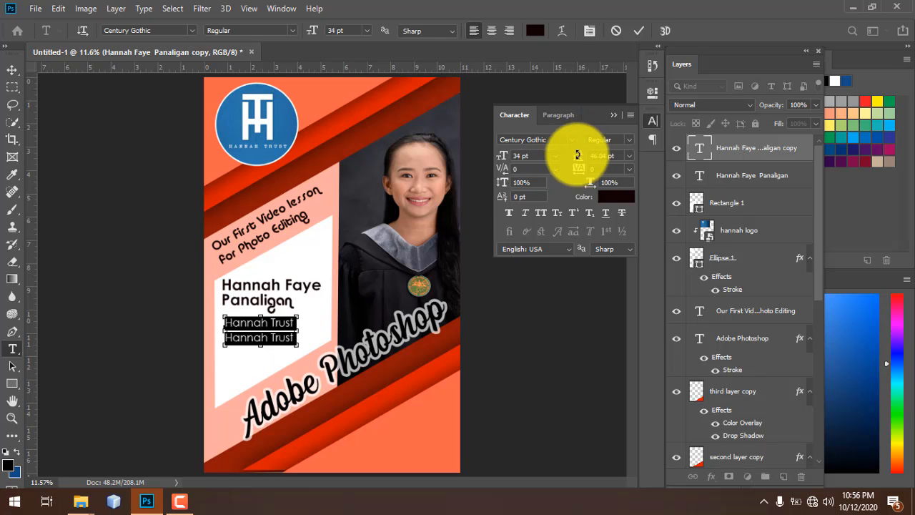
left_click_drag(581, 163, 576, 163)
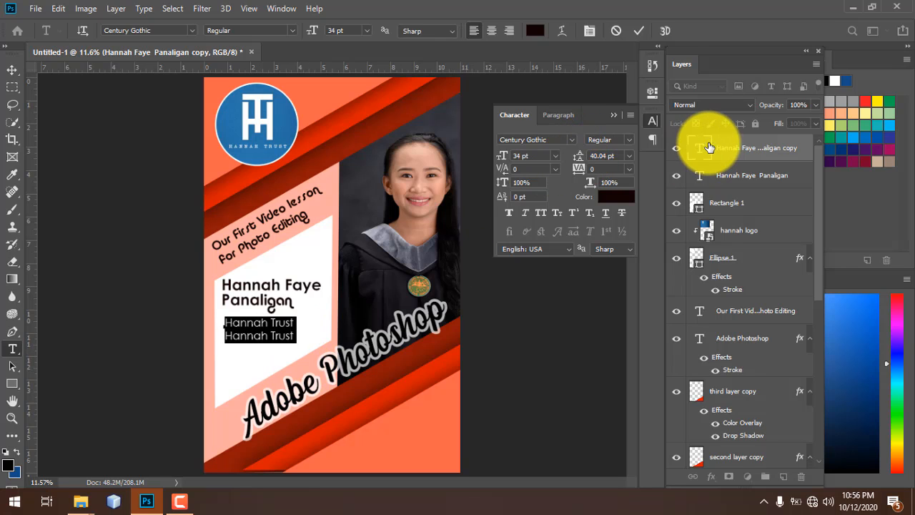
left_click(300, 361)
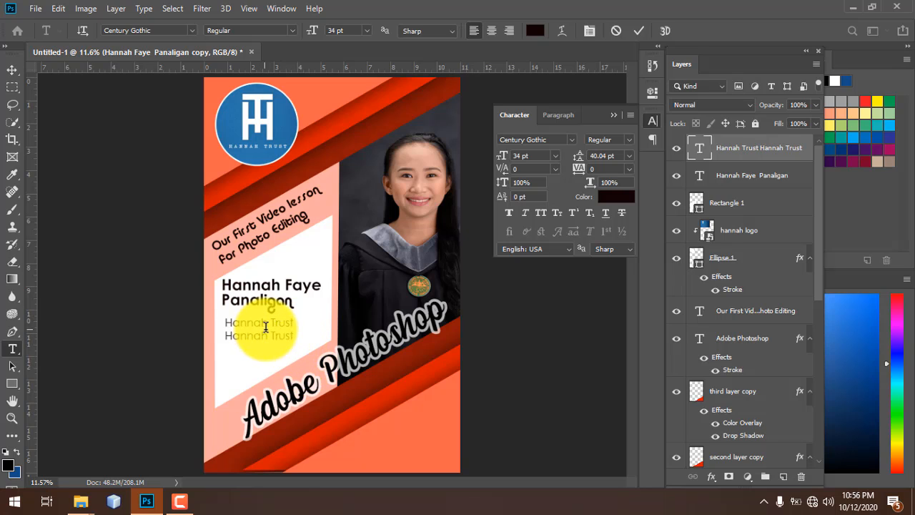
key("ctrl+Return")
- Replace the copy with 'Please dont forget to subscribe :)' and commit it
left_click(295, 346)
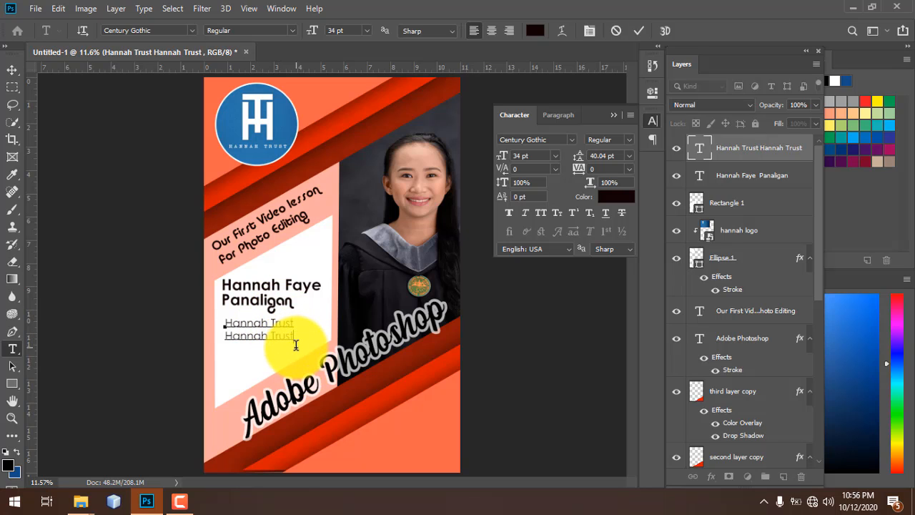
key("ctrl+a")
key("Left")
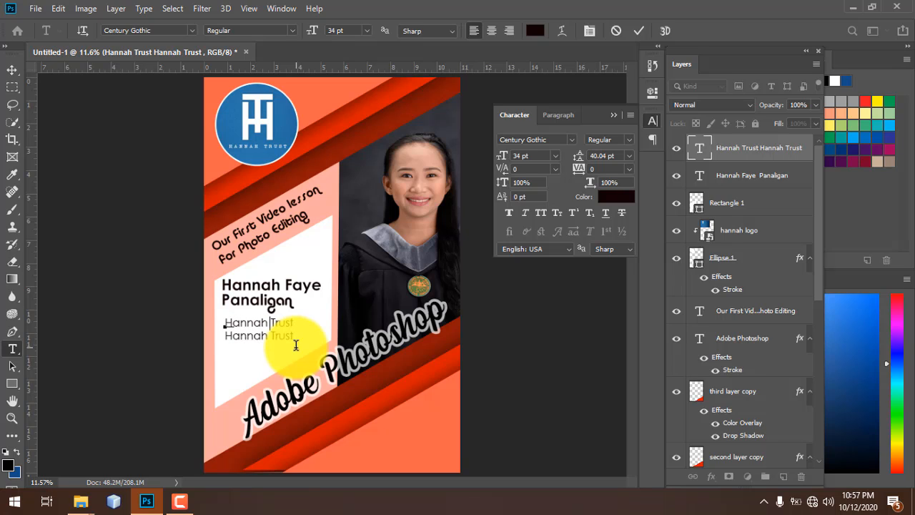
key("ctrl+a")
type("Please ont")
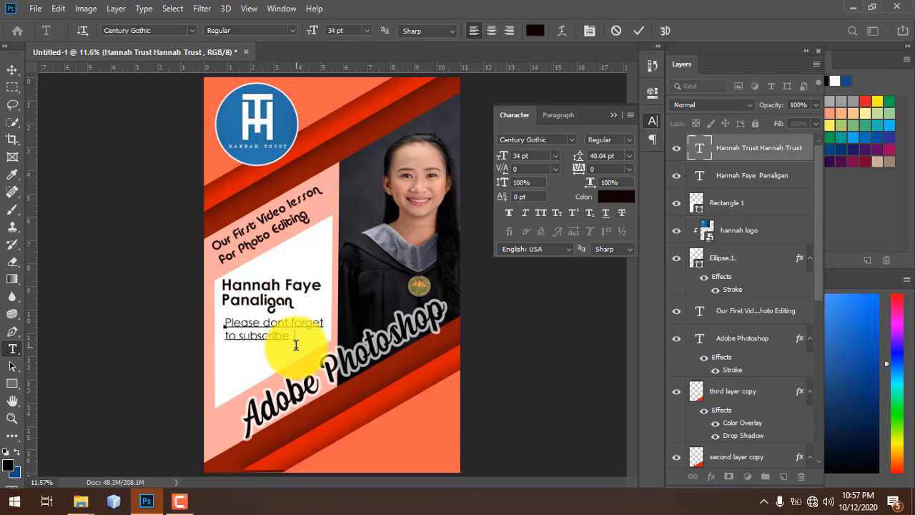
key("ctrl+a")
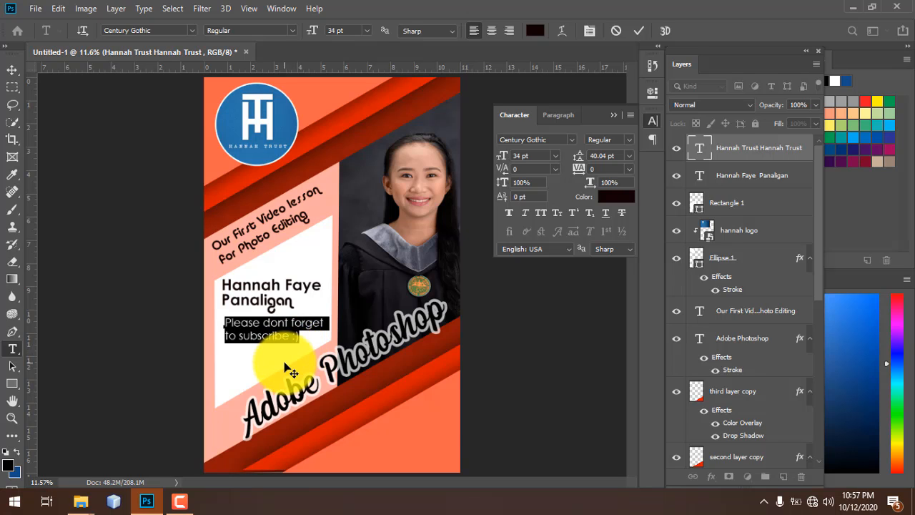
left_click_drag(296, 361, 281, 367)
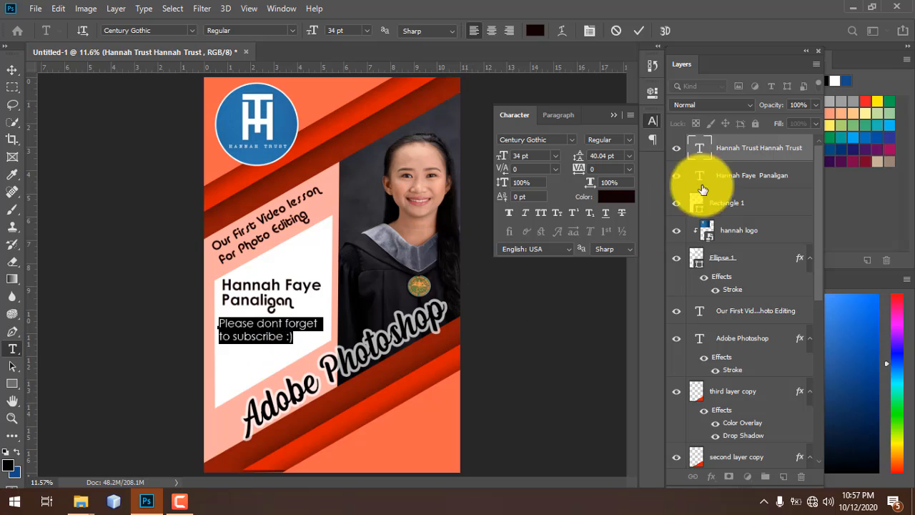
left_click(739, 147)
- Nudge the name text slightly down and left with the Move tool
key("v")
left_click_drag(283, 311, 281, 316)
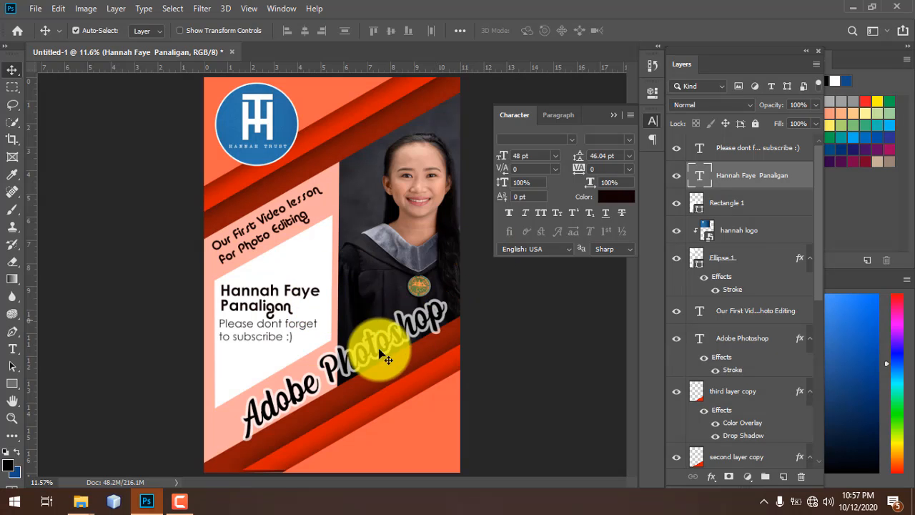
left_click(178, 502)
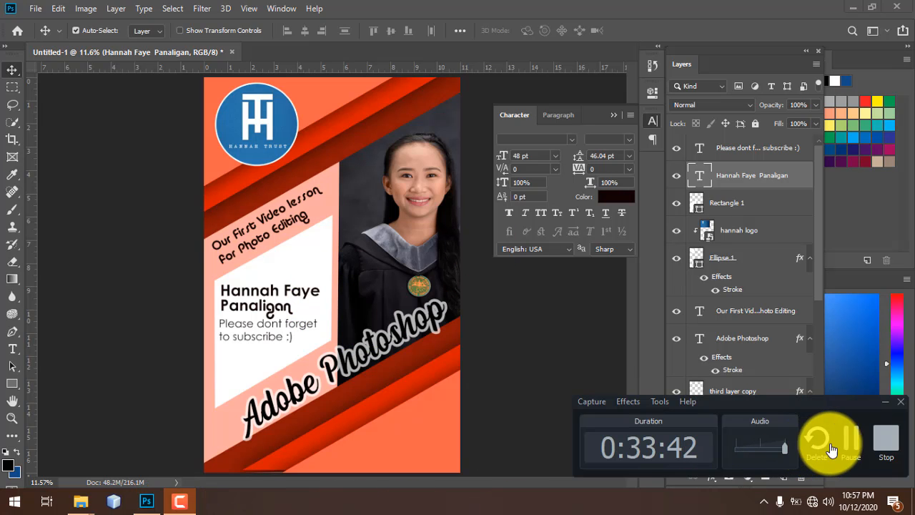